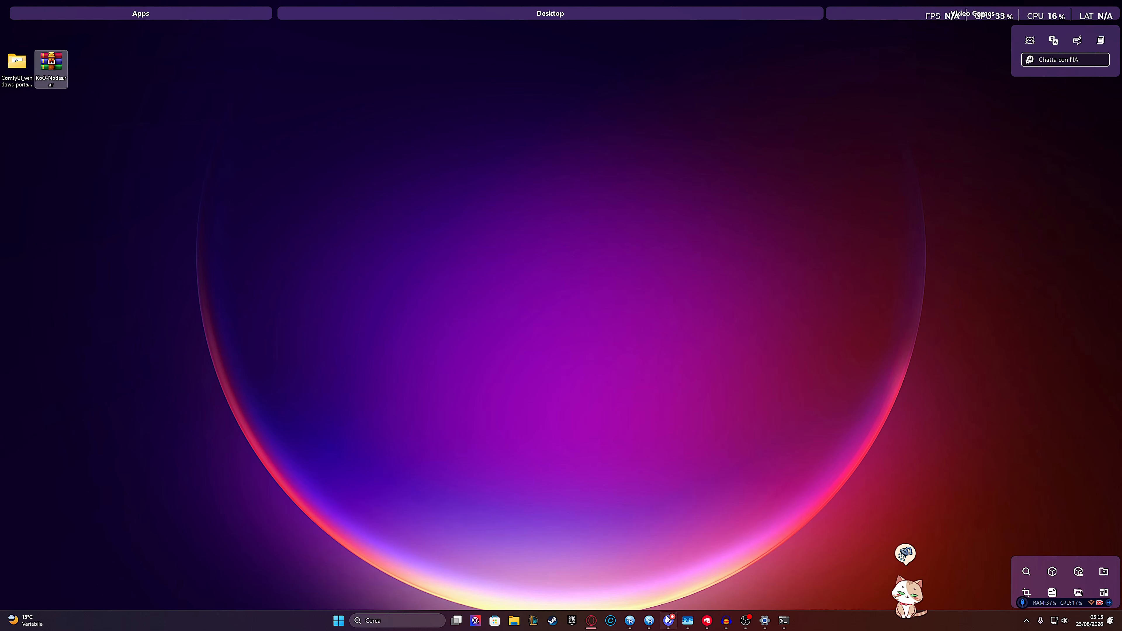
View the KoO Nodes 23/08/2026 post in Discord, and extract KoO-Nodes.rar into a KoO-Nodes folder on the desktop
{"action": "left_click", "coordinate": [668, 620]}
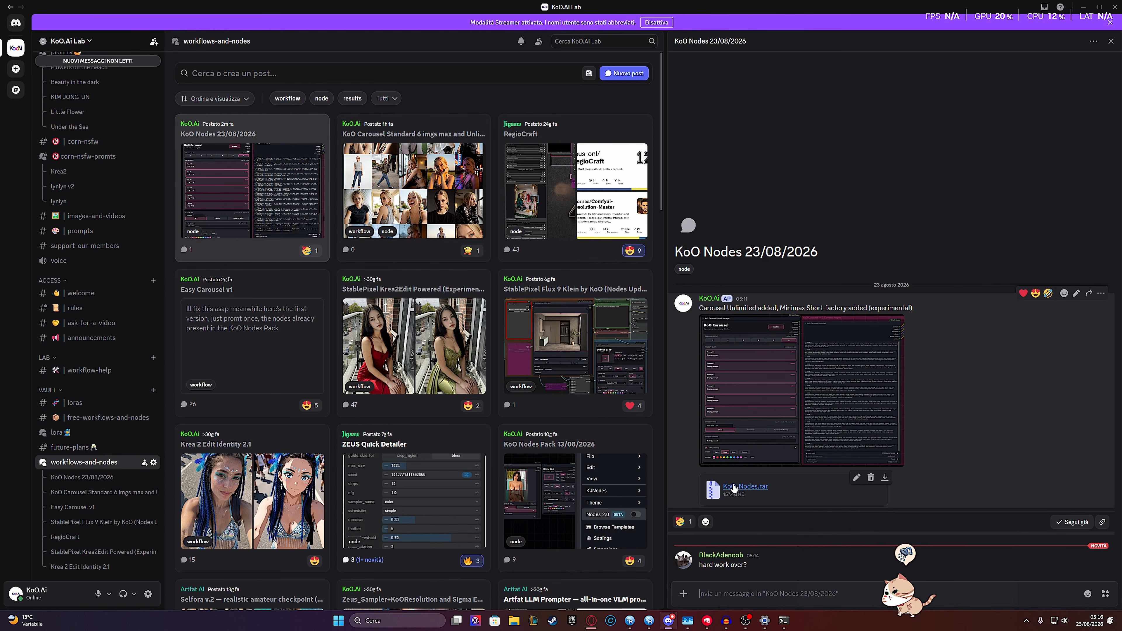
{"action": "left_click", "coordinate": [1083, 7]}
{"action": "right_click", "coordinate": [54, 65]}
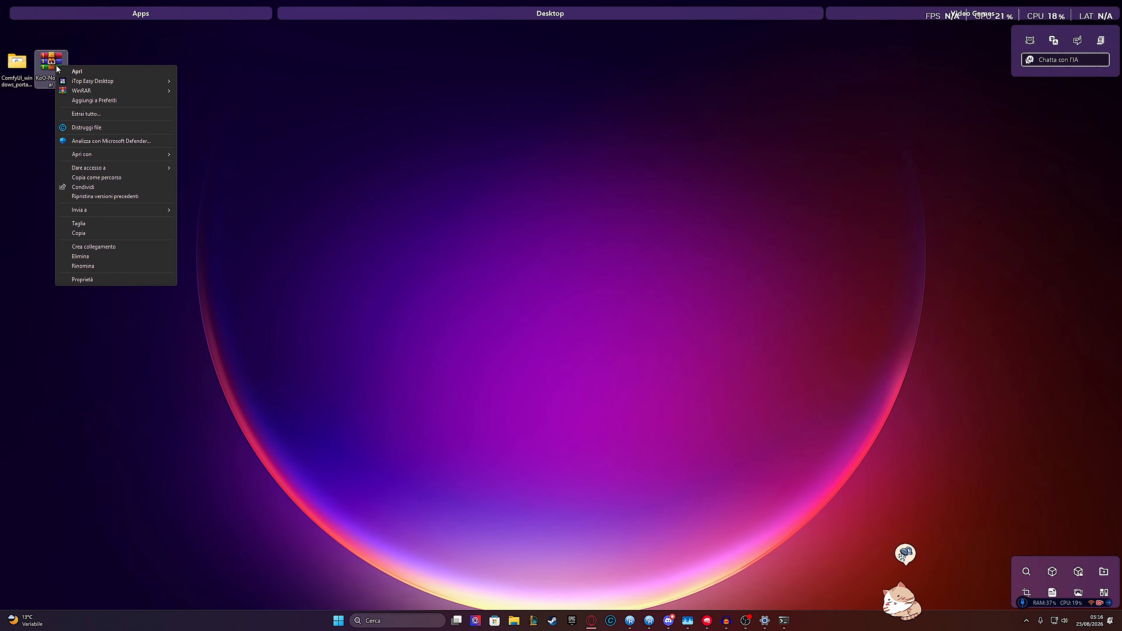
{"action": "left_click", "coordinate": [98, 114]}
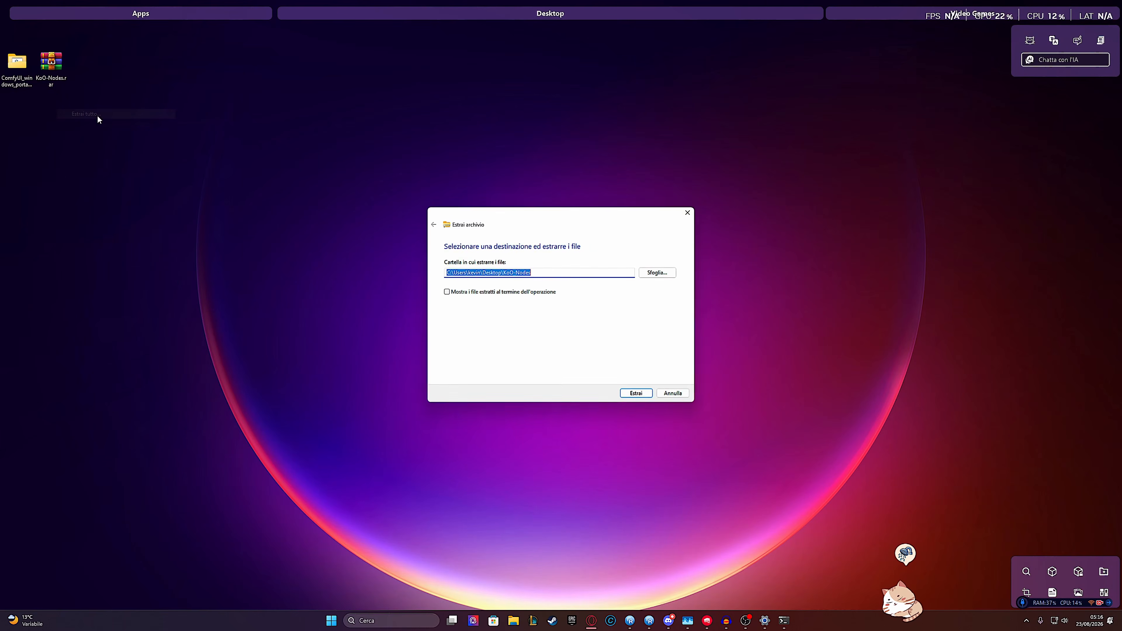
{"action": "left_click", "coordinate": [641, 394]}
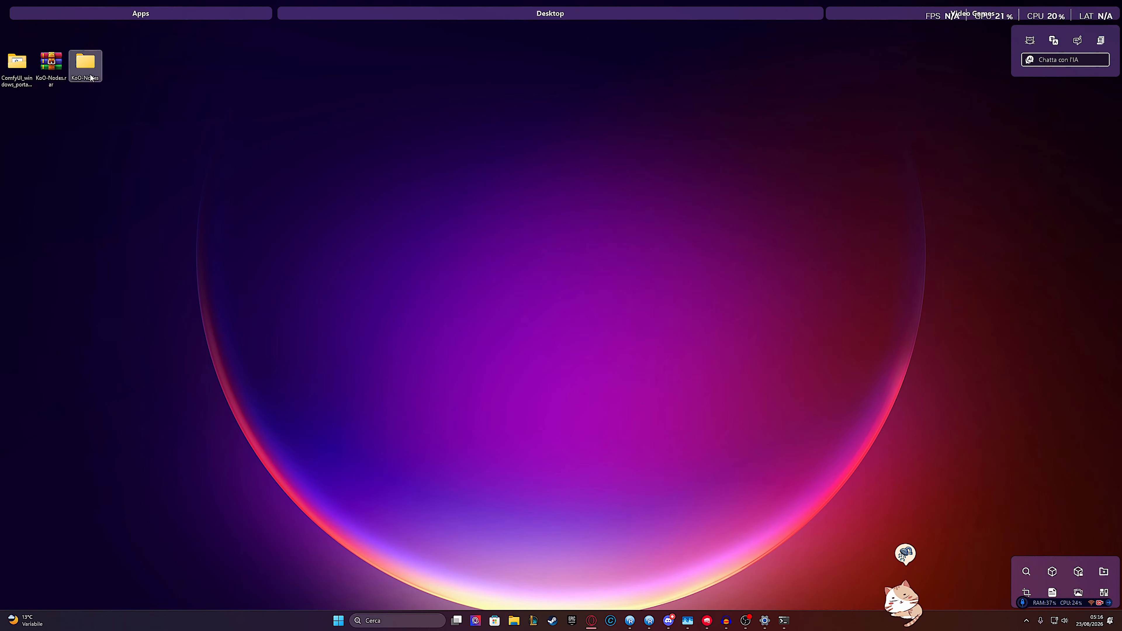
Open the extracted KoO-Nodes folder and check the contents of the KoO-Nodes folder nested inside it
{"action": "left_click", "coordinate": [457, 169]}
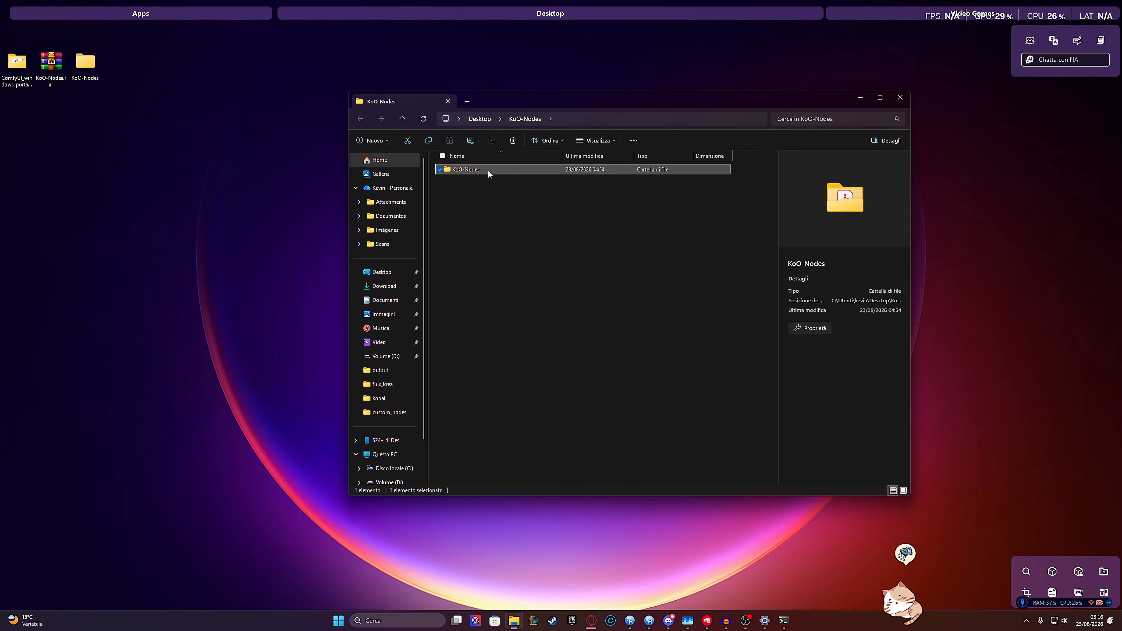
{"action": "double_click", "coordinate": [490, 169]}
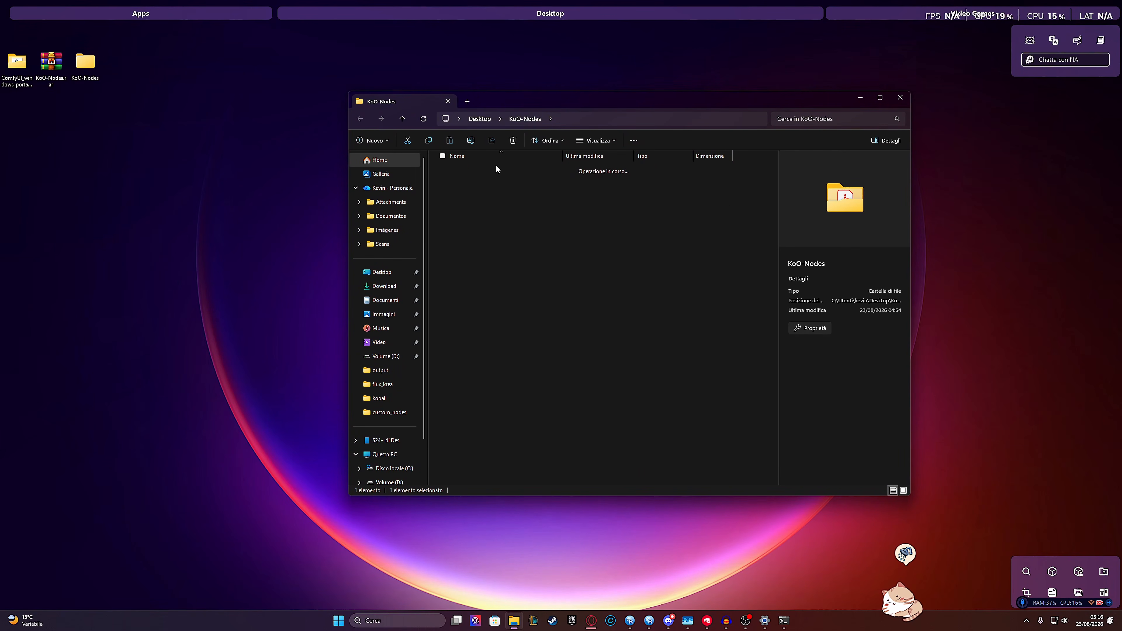
{"action": "left_click", "coordinate": [363, 116]}
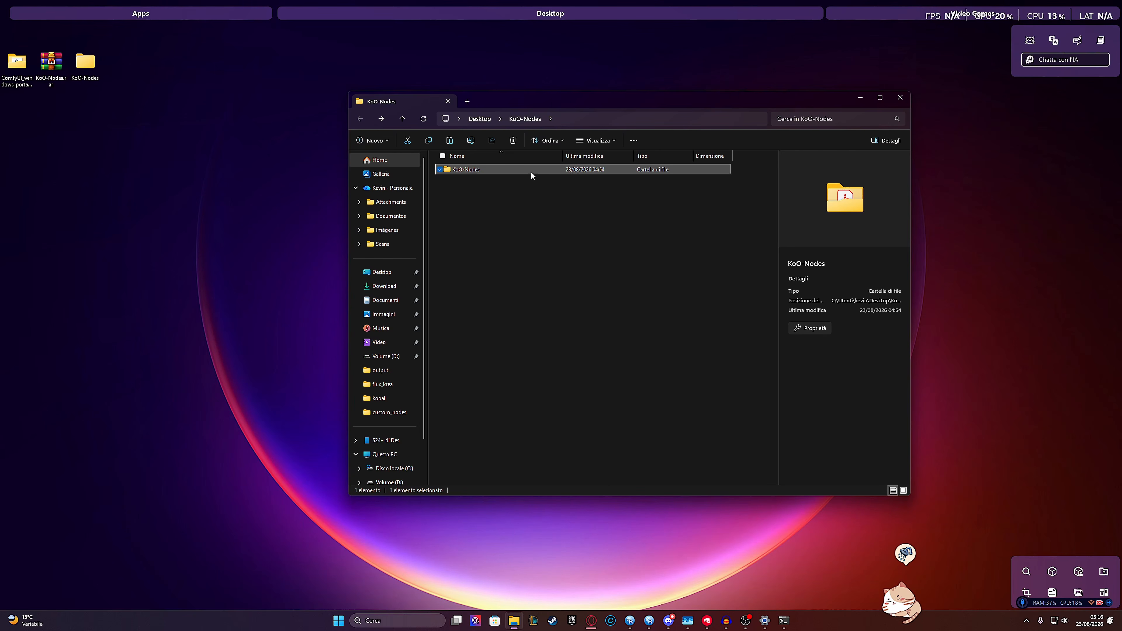
Locate the KoO-Nodes folder in custom_nodes of the portable ComfyUI installation, and minimize both Explorer windows
{"action": "double_click", "coordinate": [10, 68]}
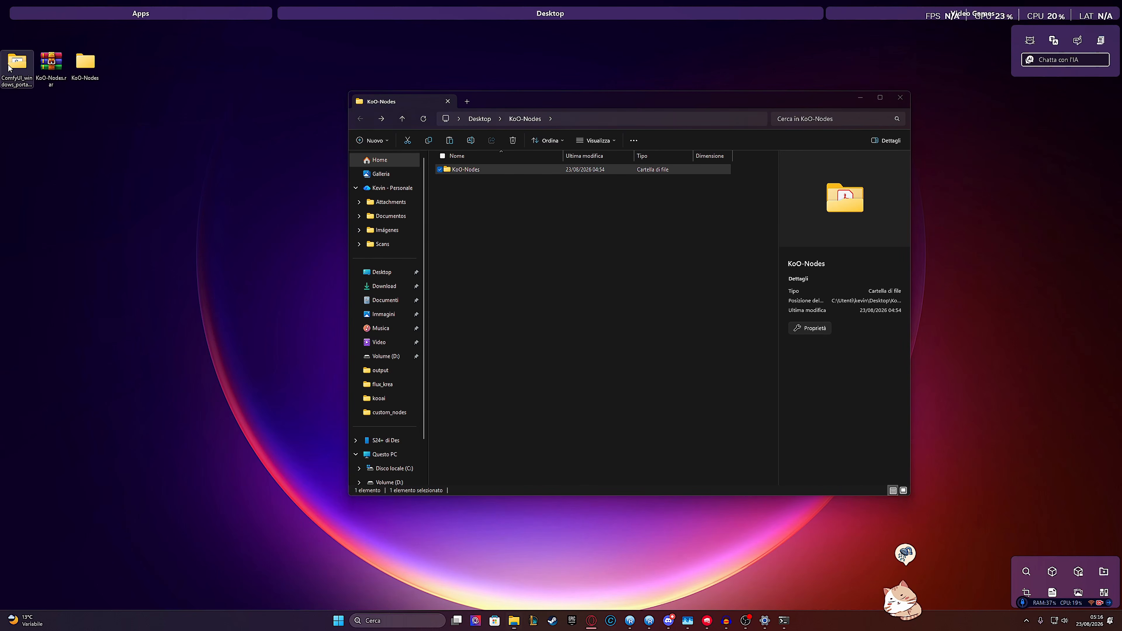
{"action": "double_click", "coordinate": [473, 179]}
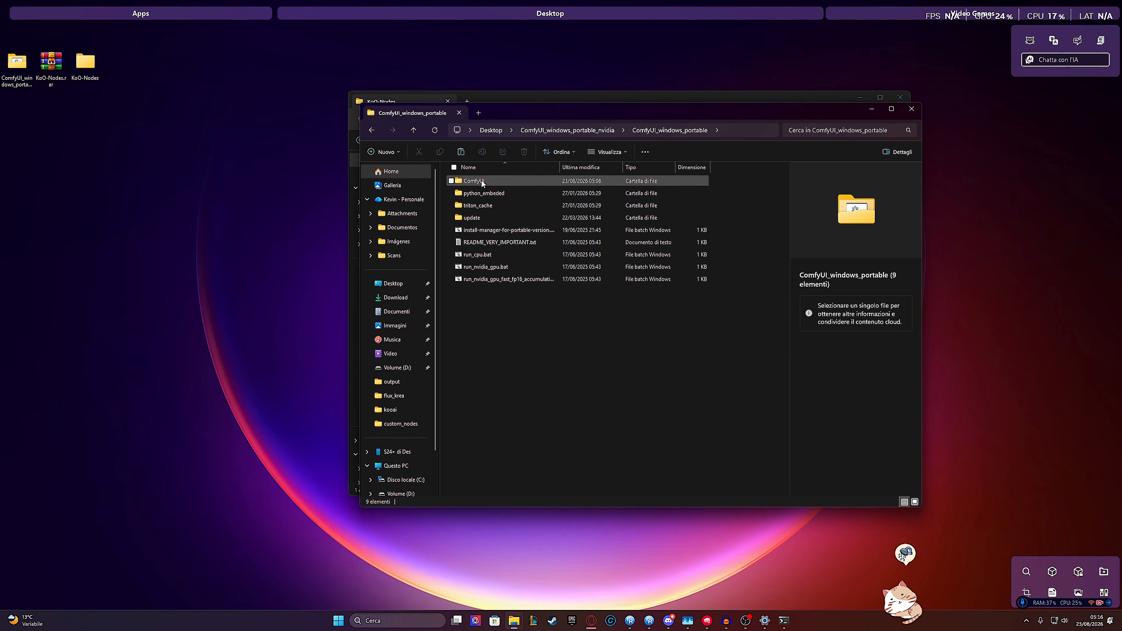
{"action": "double_click", "coordinate": [494, 182]}
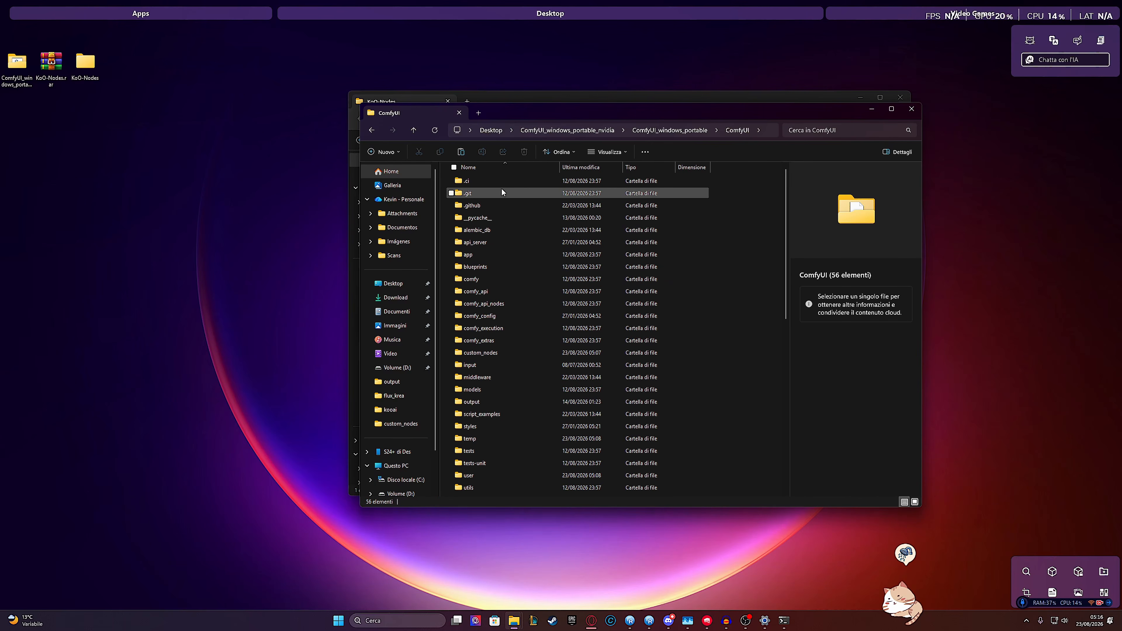
{"action": "double_click", "coordinate": [480, 353]}
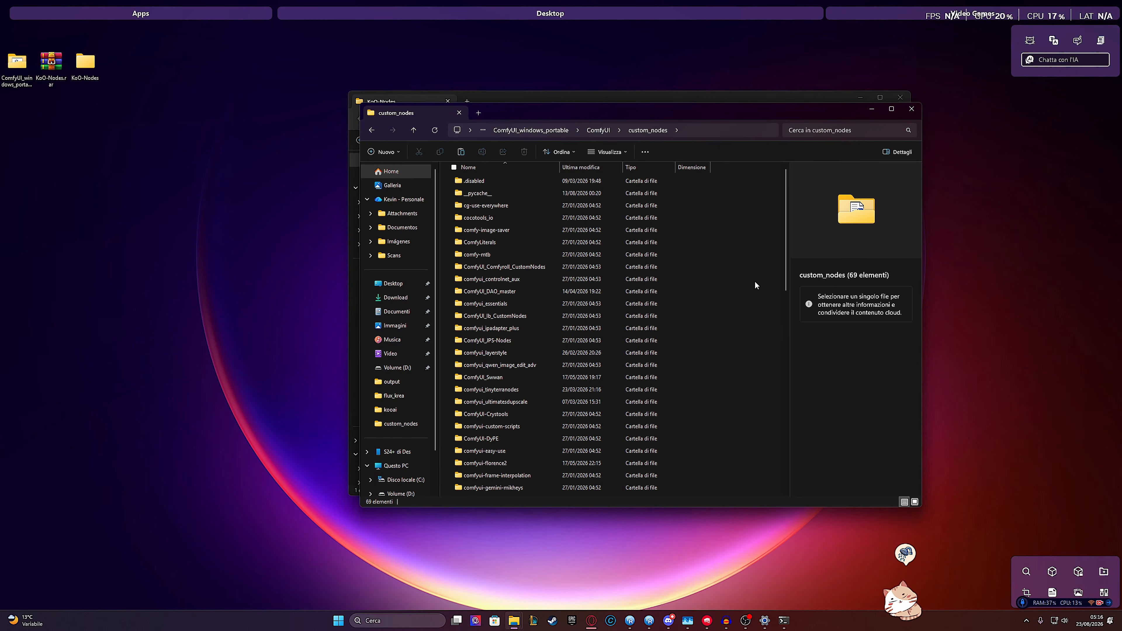
{"action": "scroll", "coordinate": [690, 312], "scroll_direction": "down", "scroll_amount": 5}
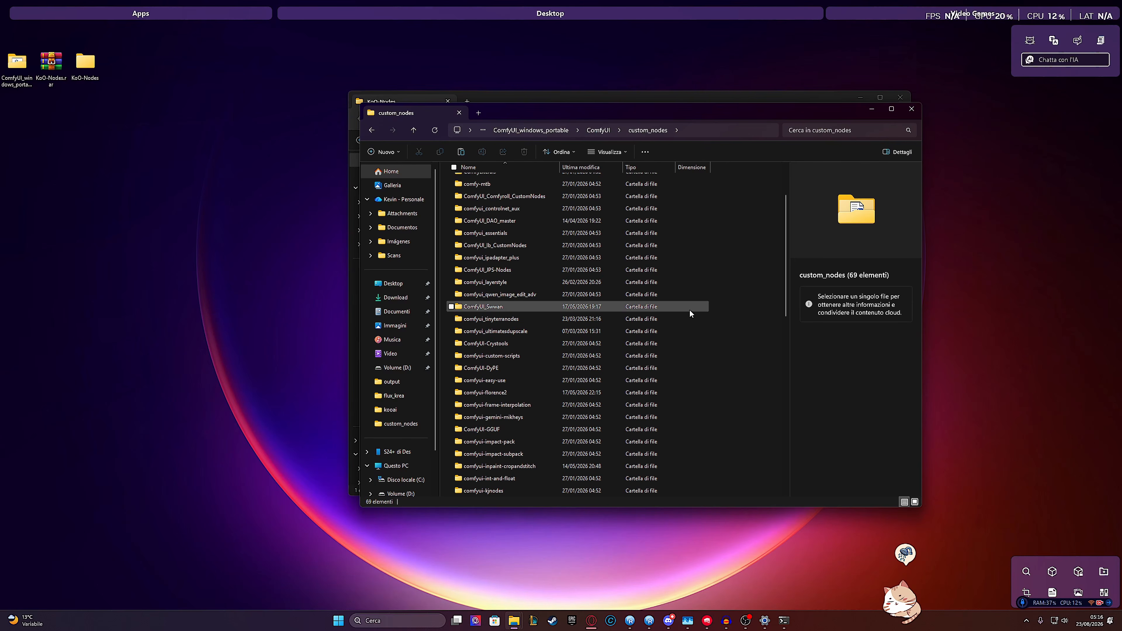
{"action": "scroll", "coordinate": [689, 309], "scroll_direction": "down", "scroll_amount": 9}
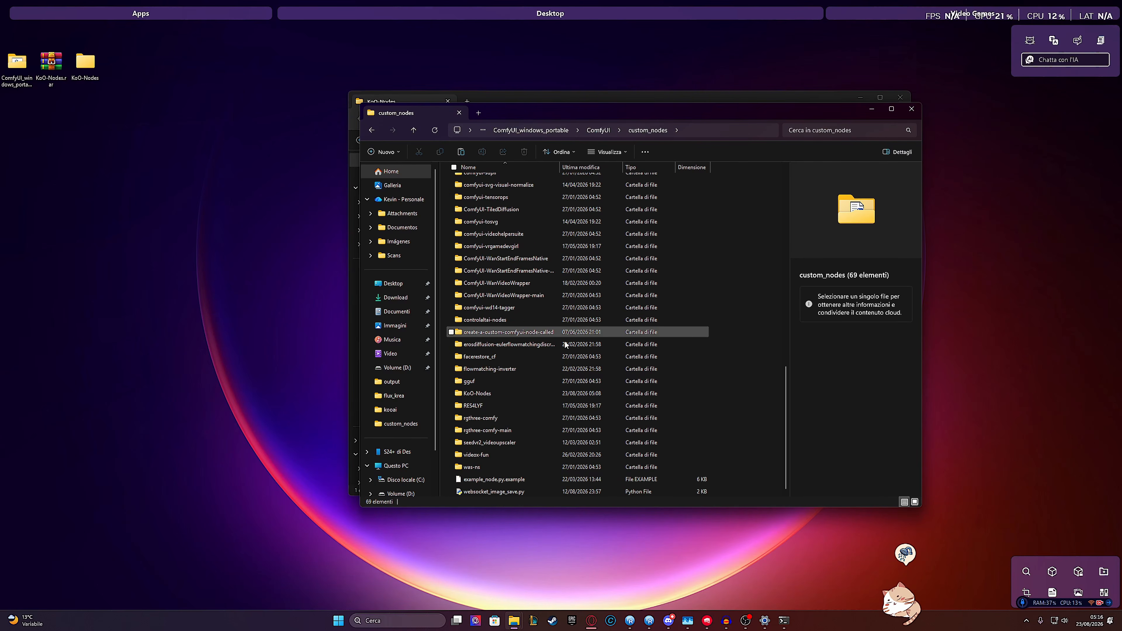
{"action": "left_click", "coordinate": [491, 393]}
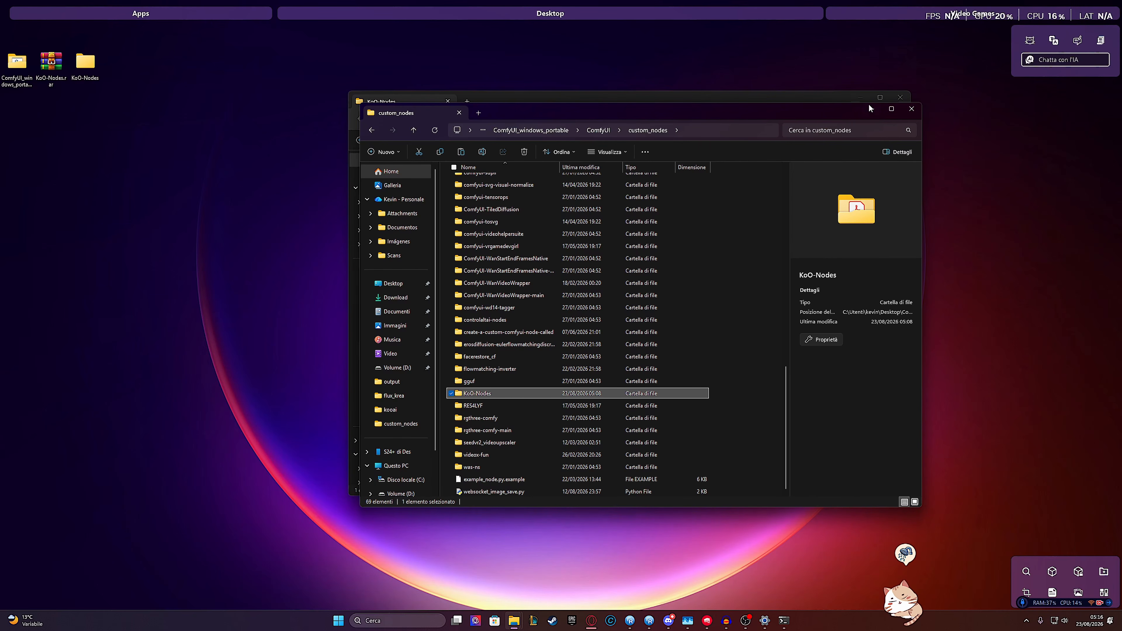
{"action": "left_click", "coordinate": [871, 113]}
{"action": "left_click_drag", "start_coordinate": [611, 100], "coordinate": [548, 101]}
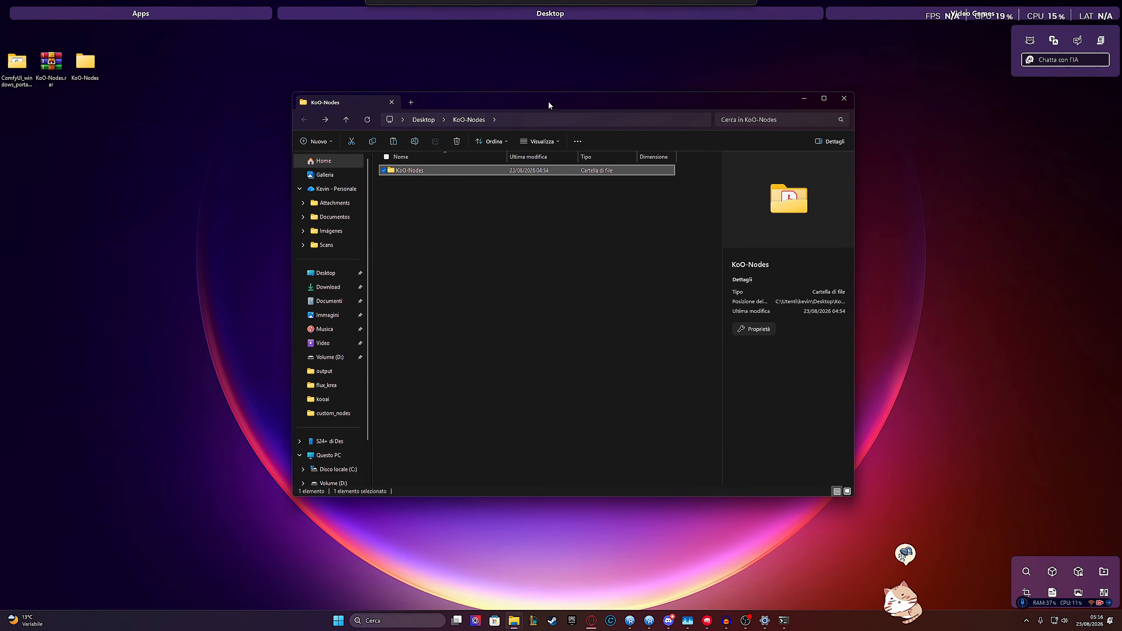
{"action": "left_click", "coordinate": [803, 98]}
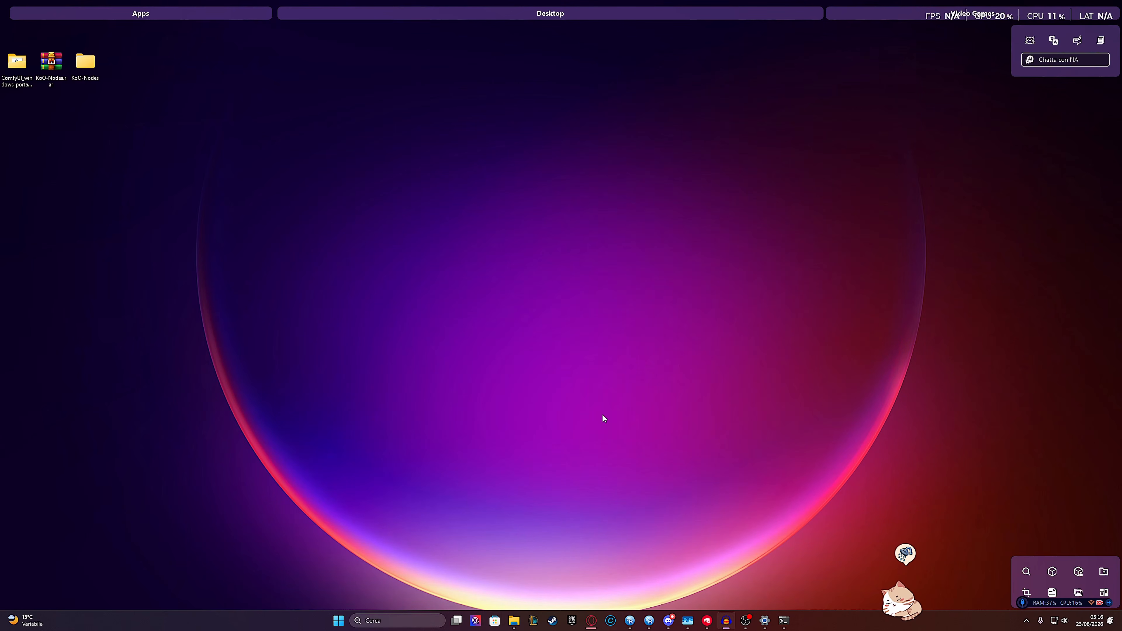
Switch to the browser window running ComfyUI and restore it to a smaller floating window near the middle of the desktop
{"action": "mouse_move", "coordinate": [591, 620]}
{"action": "left_click", "coordinate": [630, 562]}
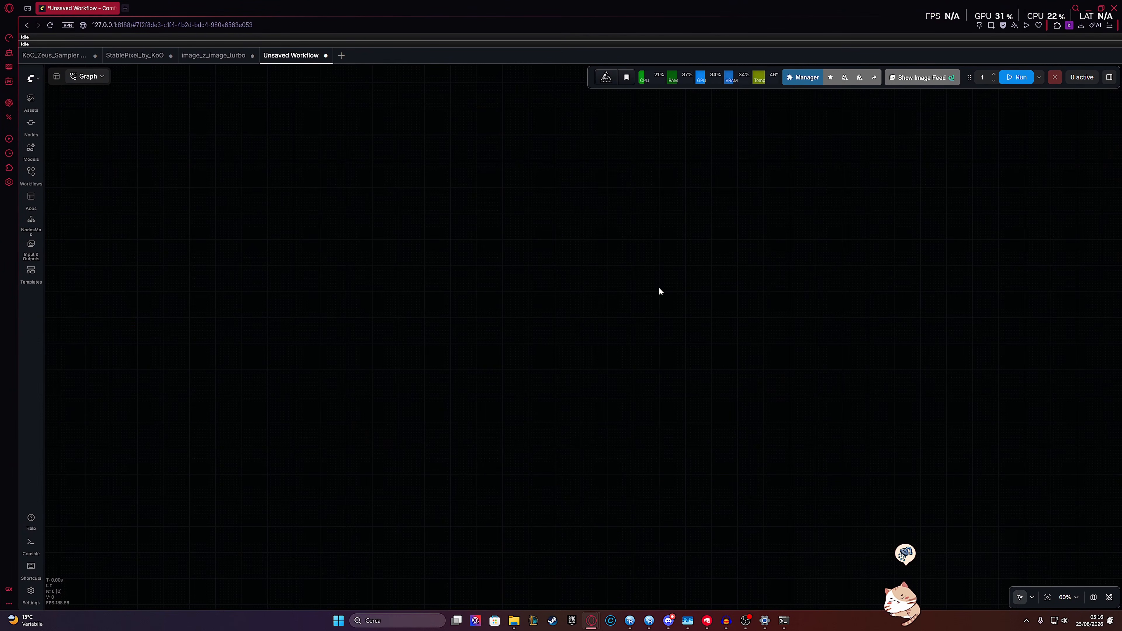
{"action": "left_click", "coordinate": [1100, 8]}
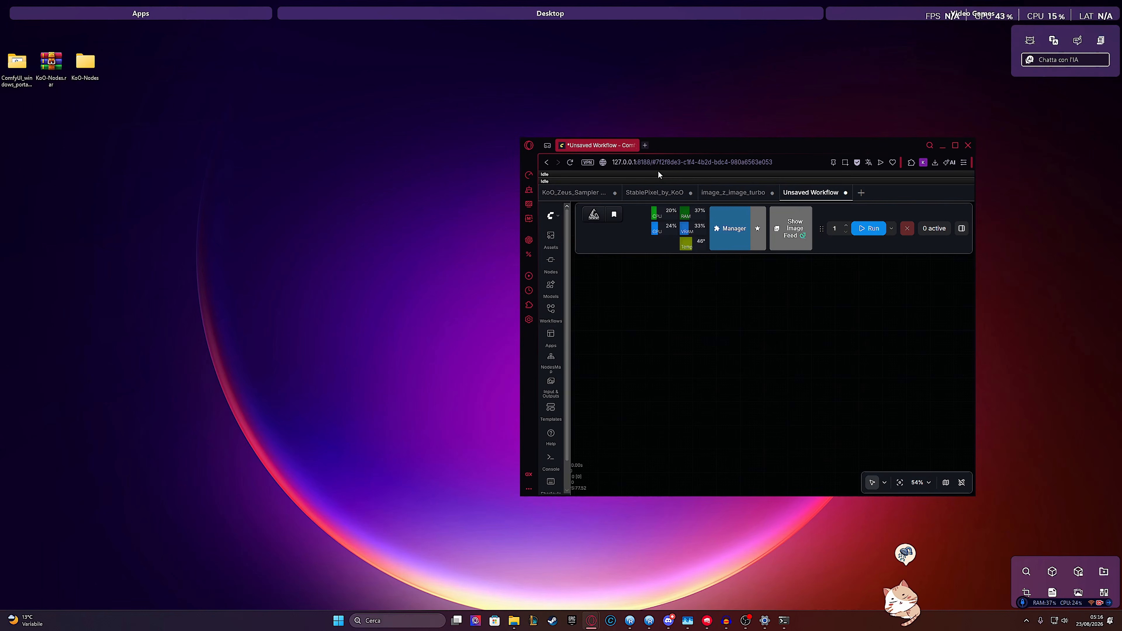
{"action": "left_click_drag", "start_coordinate": [731, 145], "coordinate": [652, 147]}
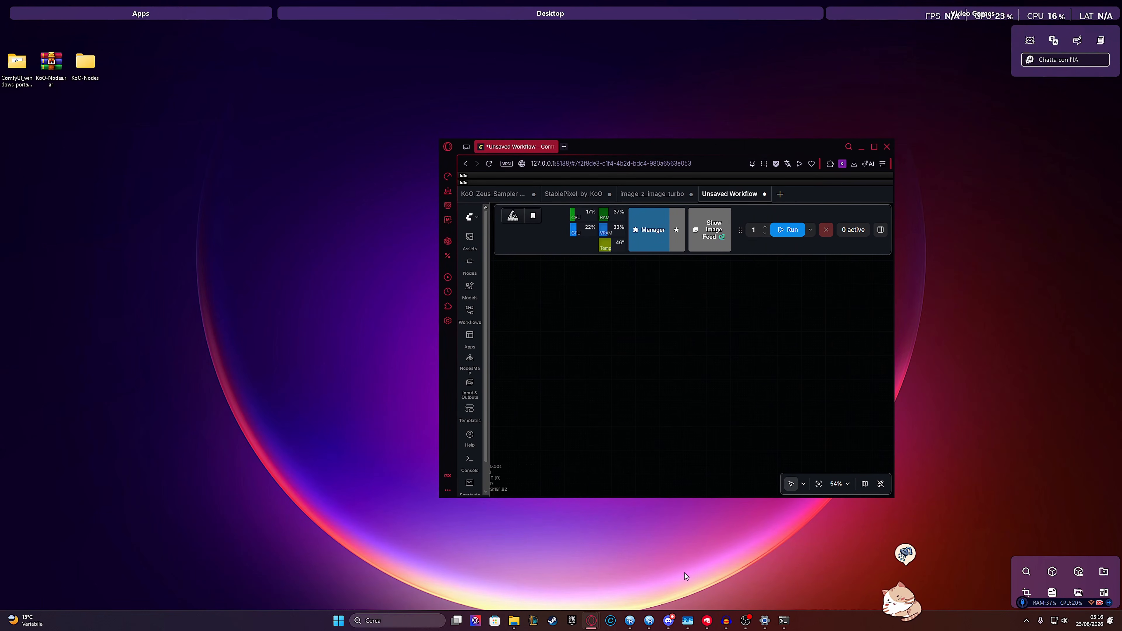
Download Krea2CarouselDualSampler.json from the Discord post "KoO Carousel Standard 6 imgs max and Unlimited"
{"action": "left_click", "coordinate": [668, 620]}
{"action": "left_click", "coordinate": [436, 190]}
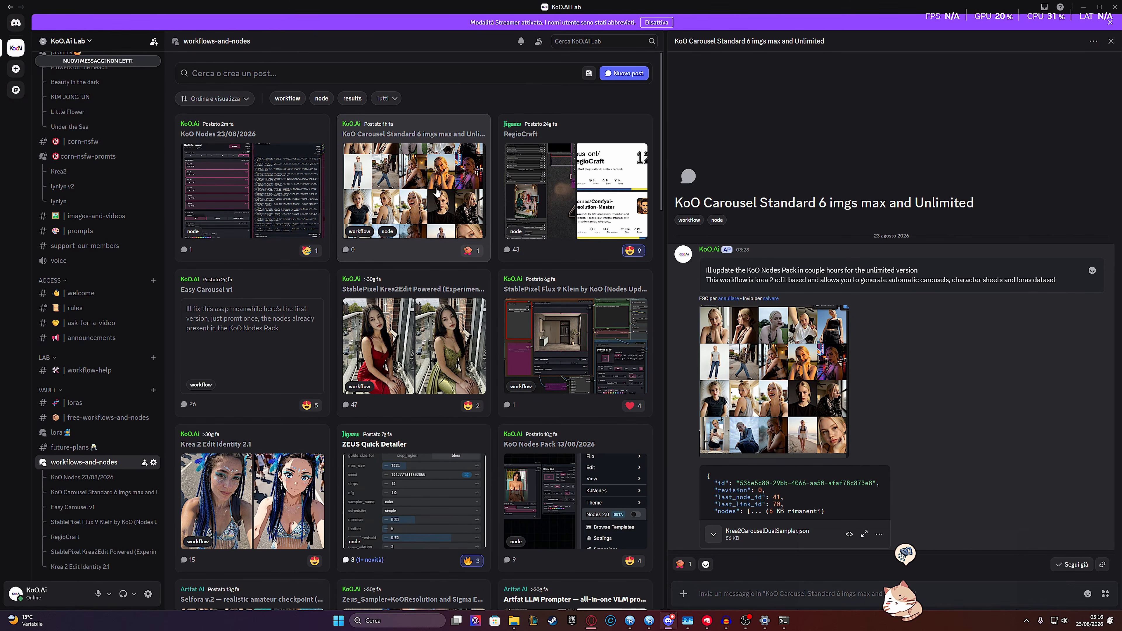
{"action": "left_click", "coordinate": [879, 536]}
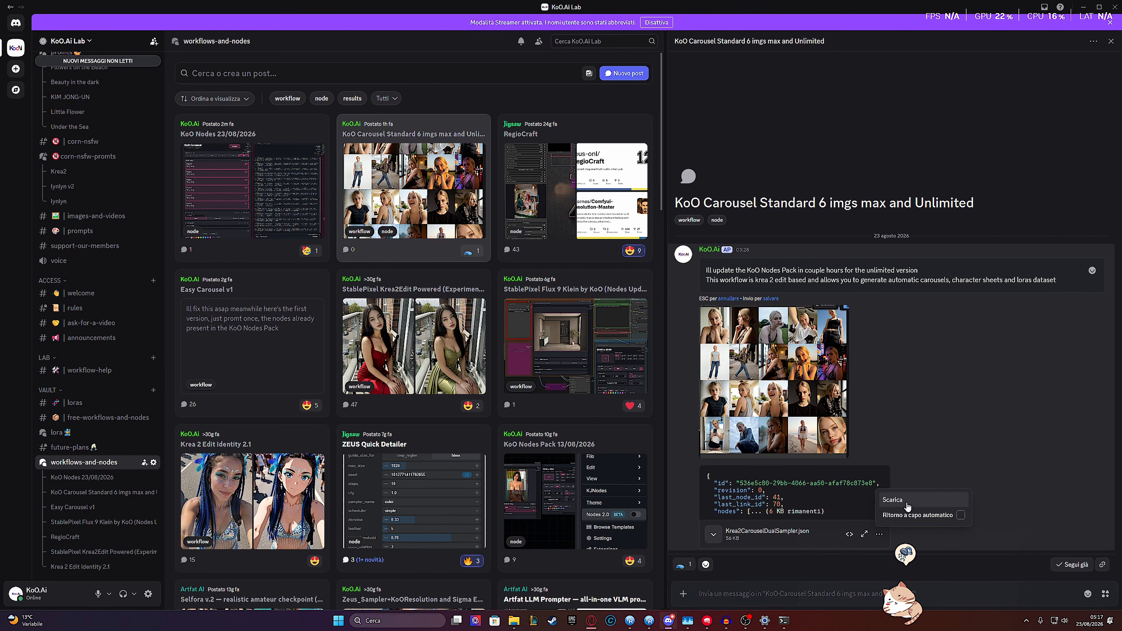
{"action": "left_click", "coordinate": [907, 505]}
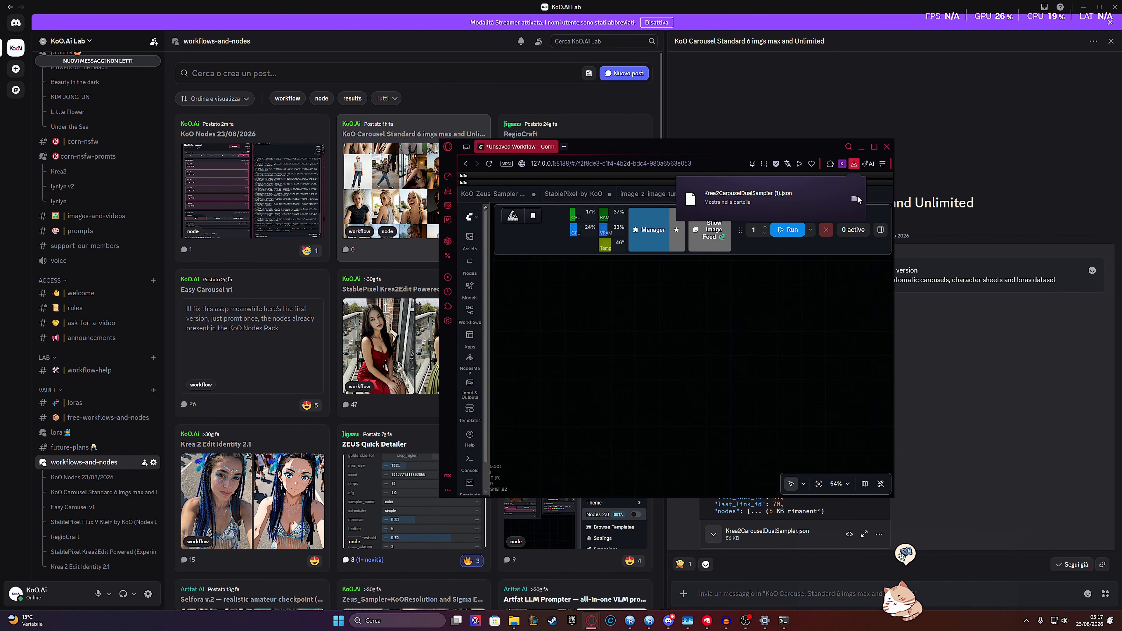
Load the downloaded Krea2CarouselDualSampler (1).json into ComfyUI from its folder, maximize the browser, and inspect the KoO Carousel Prompt Manager node
{"action": "left_click", "coordinate": [855, 199]}
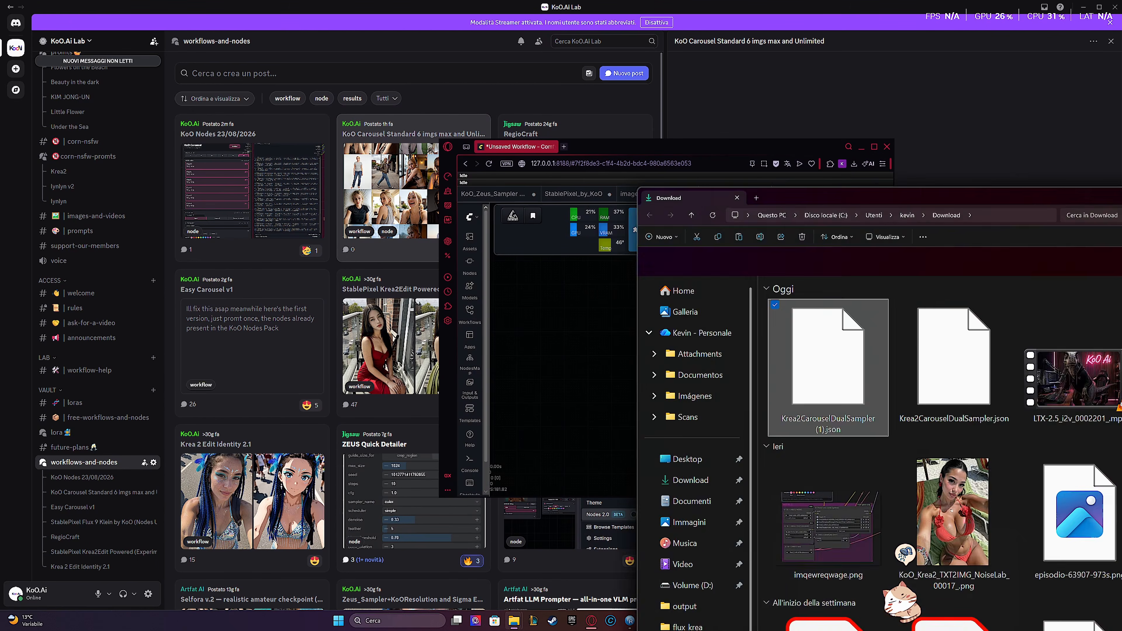
{"action": "left_click_drag", "start_coordinate": [744, 398], "coordinate": [644, 331]}
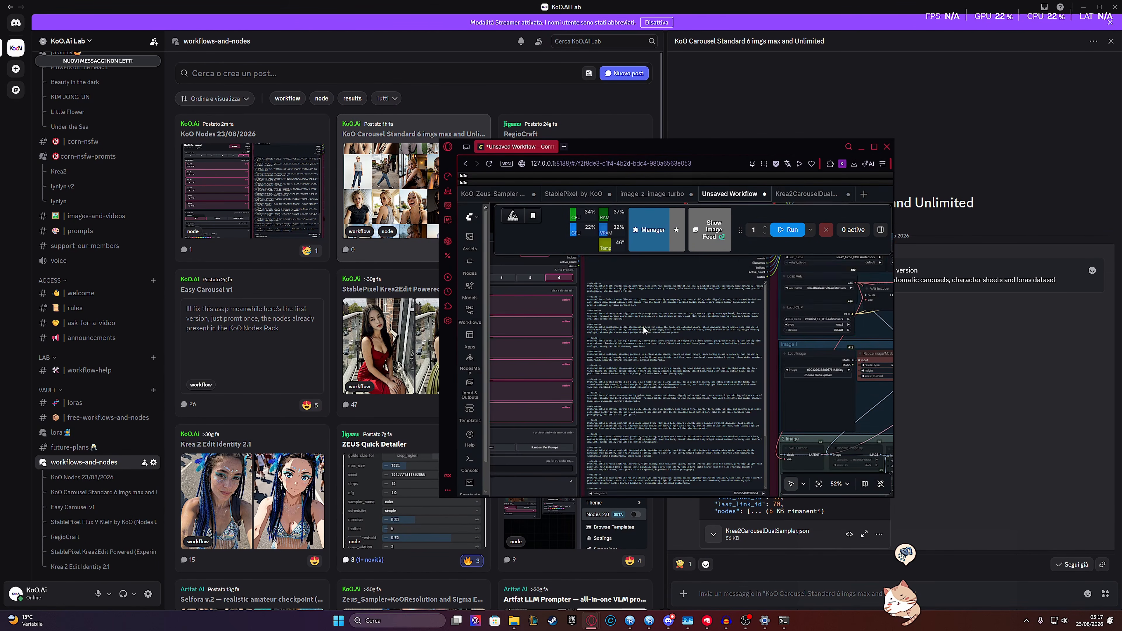
{"action": "left_click", "coordinate": [871, 147]}
{"action": "left_click_drag", "start_coordinate": [406, 258], "coordinate": [712, 358]}
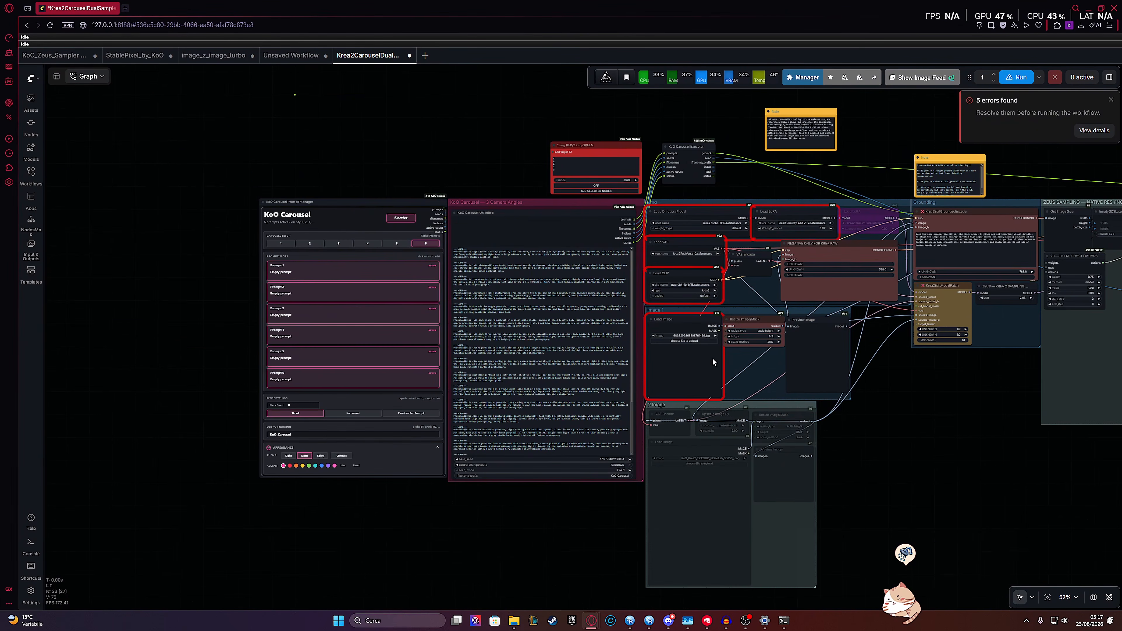
{"action": "left_click_drag", "start_coordinate": [451, 303], "coordinate": [599, 310]}
{"action": "scroll", "coordinate": [320, 239], "scroll_direction": "up", "scroll_amount": 8}
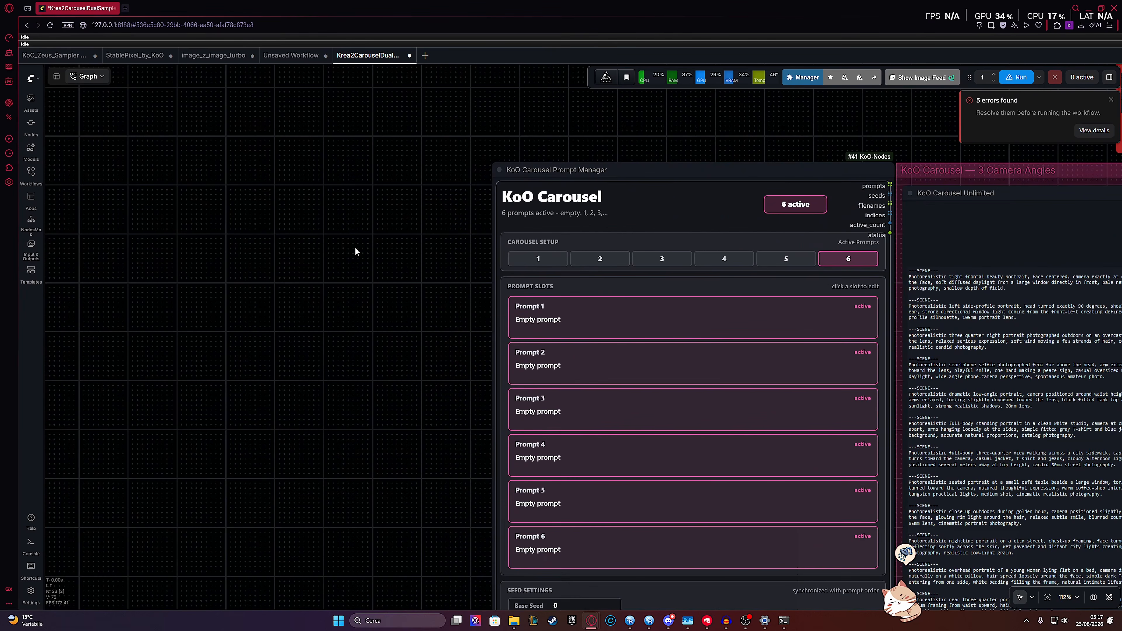
{"action": "left_click_drag", "start_coordinate": [355, 246], "coordinate": [146, 174]}
{"action": "scroll", "coordinate": [334, 233], "scroll_direction": "down", "scroll_amount": 3}
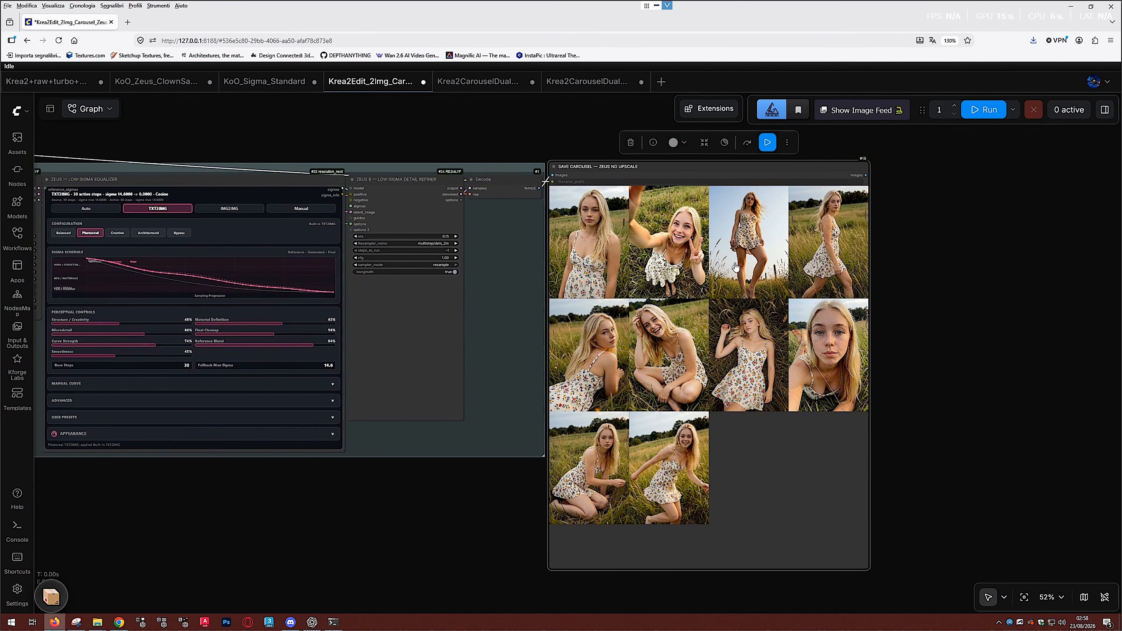
Examine the Krea2Edit_2Img_Carousel workflow, from the carousel prompt and reference image nodes through to the saved carousel images
{"action": "scroll", "coordinate": [922, 350], "scroll_direction": "up", "scroll_amount": 1}
{"action": "left_click_drag", "start_coordinate": [121, 504], "coordinate": [558, 501]}
{"action": "scroll", "coordinate": [558, 501], "scroll_direction": "down", "scroll_amount": 2}
{"action": "left_click_drag", "start_coordinate": [734, 499], "coordinate": [1044, 497]}
{"action": "left_click_drag", "start_coordinate": [465, 506], "coordinate": [632, 504]}
{"action": "left_click_drag", "start_coordinate": [186, 426], "coordinate": [541, 431]}
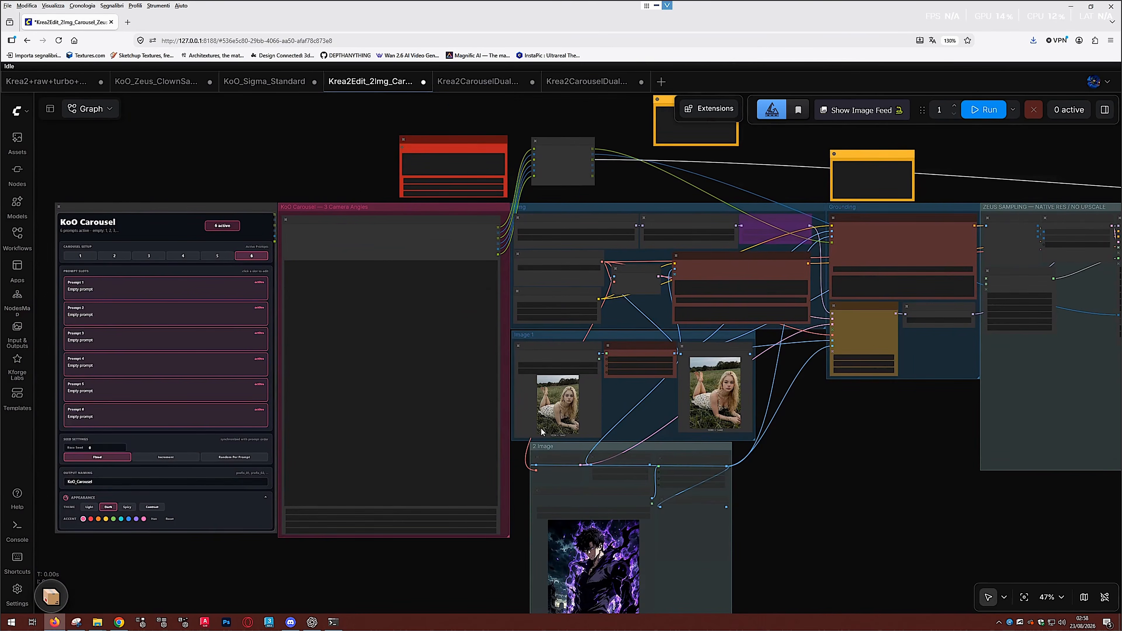
{"action": "left_click_drag", "start_coordinate": [617, 390], "coordinate": [831, 411]}
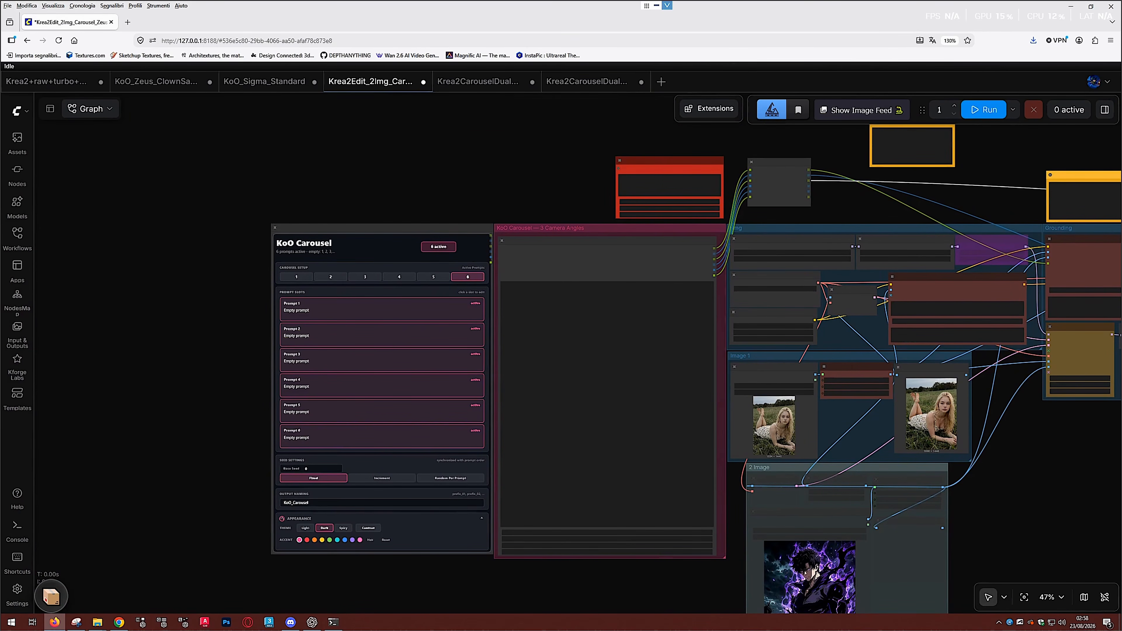
{"action": "left_click_drag", "start_coordinate": [322, 321], "coordinate": [2, 275]}
{"action": "left_click_drag", "start_coordinate": [1027, 442], "coordinate": [549, 412]}
{"action": "left_click_drag", "start_coordinate": [997, 431], "coordinate": [630, 452]}
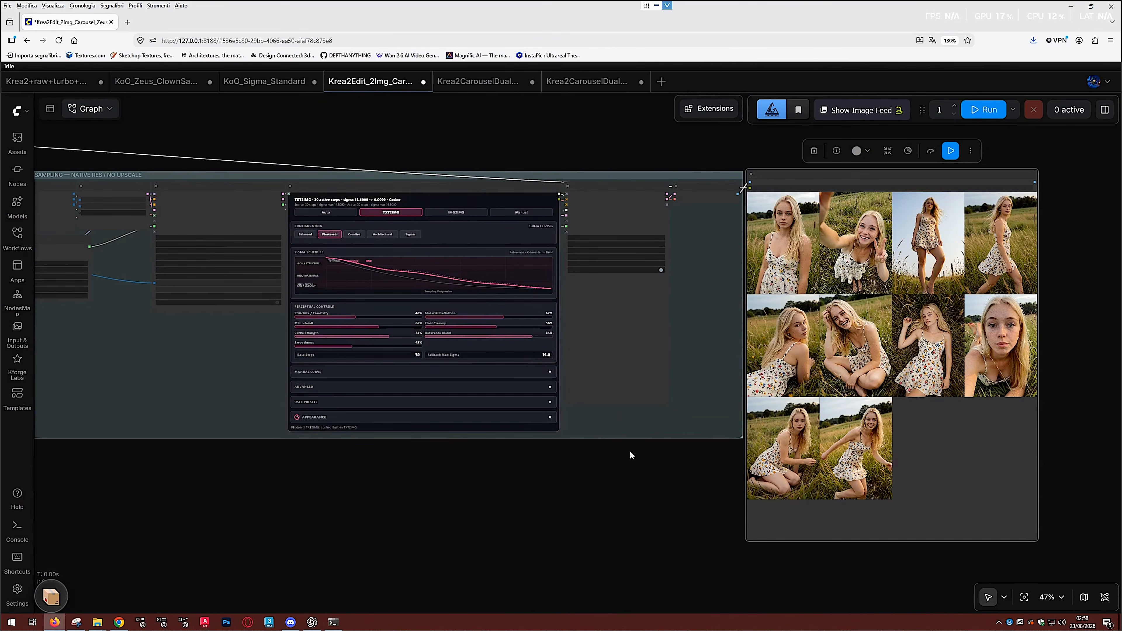
{"action": "left_click_drag", "start_coordinate": [893, 442], "coordinate": [850, 435]}
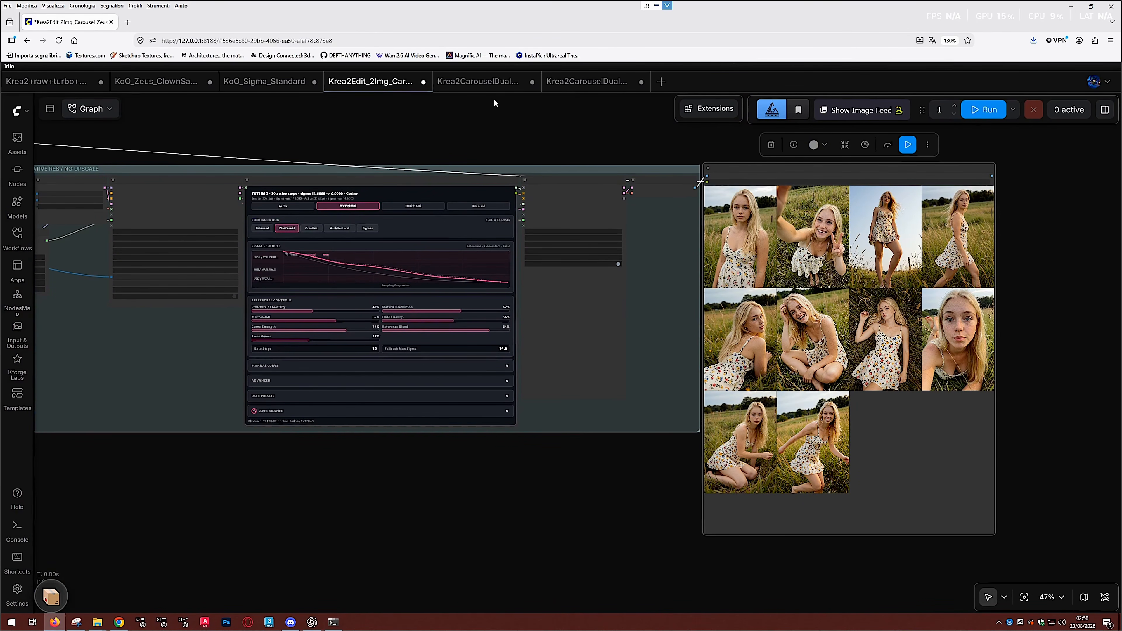
Compare the dinosaur image set in the Krea2CarouselDualSampler workflow, and return to Krea2Edit_2Img_Carousel to examine its carousel prompt nodes
{"action": "left_click", "coordinate": [482, 82]}
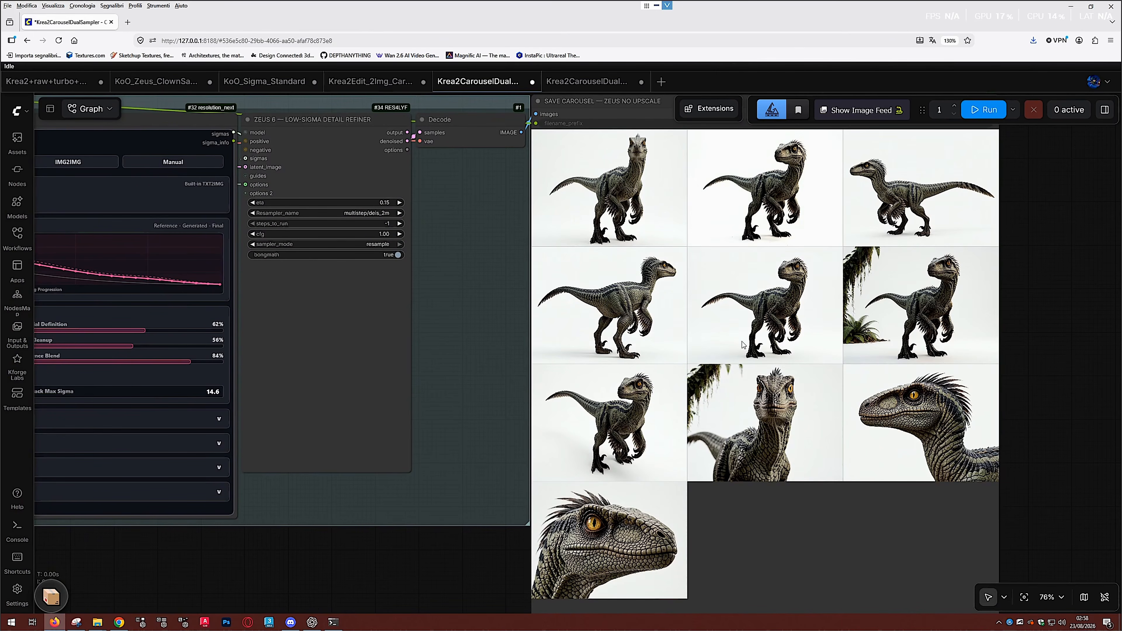
{"action": "left_click", "coordinate": [390, 84]}
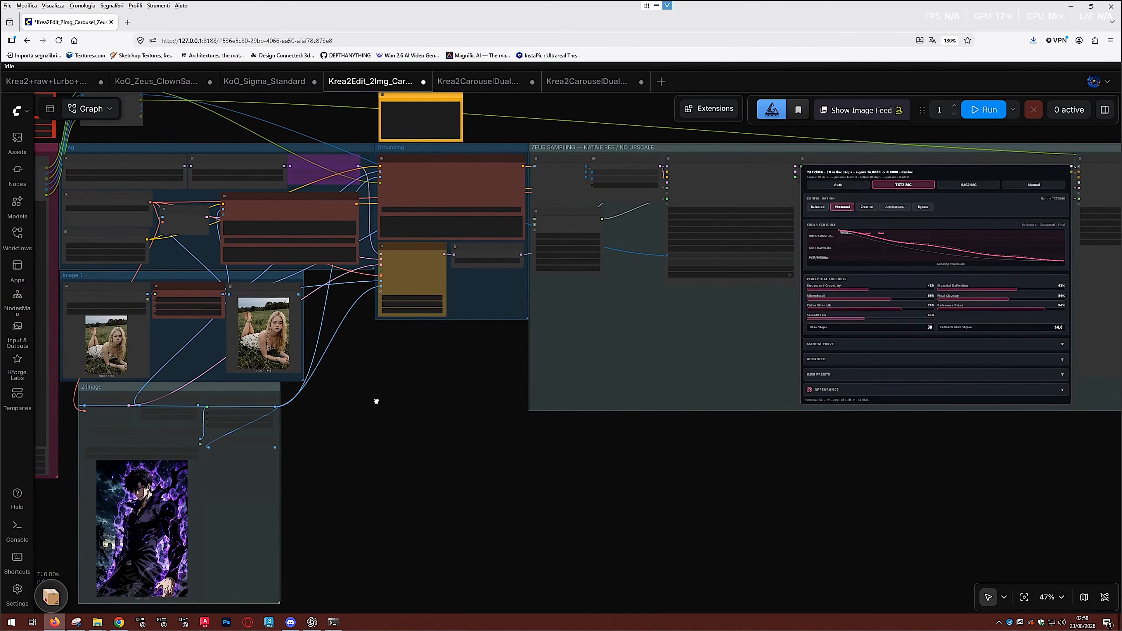
{"action": "left_click_drag", "start_coordinate": [376, 401], "coordinate": [270, 426]}
{"action": "scroll", "coordinate": [385, 305], "scroll_direction": "up", "scroll_amount": 2}
{"action": "left_click_drag", "start_coordinate": [388, 308], "coordinate": [971, 364]}
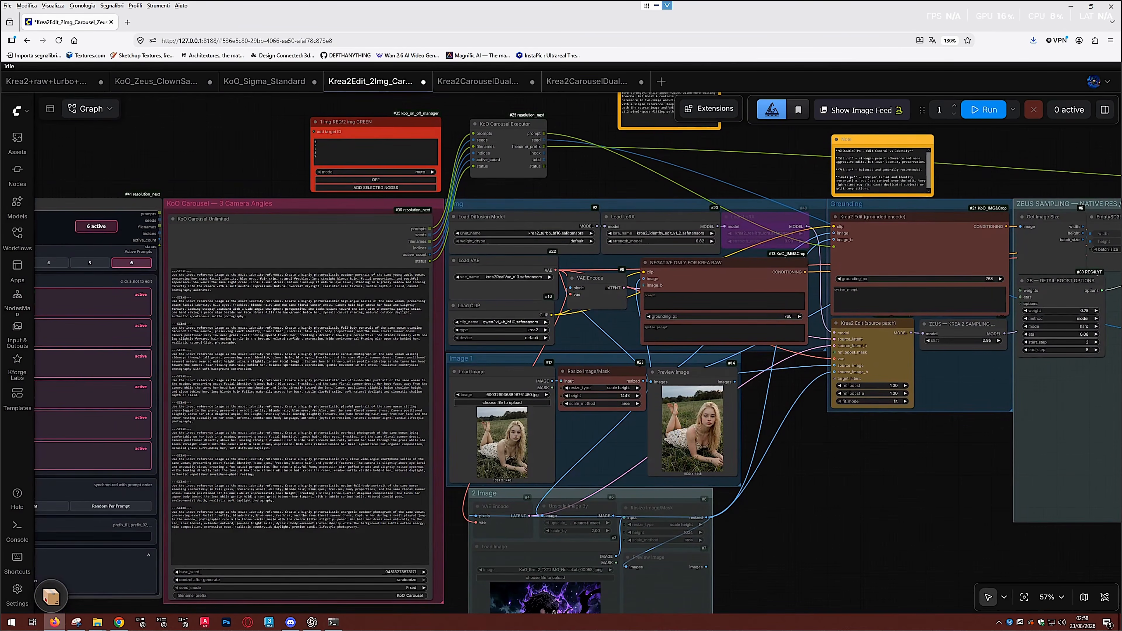
{"action": "left_click_drag", "start_coordinate": [613, 195], "coordinate": [900, 203]}
{"action": "left_click_drag", "start_coordinate": [489, 201], "coordinate": [460, 178]}
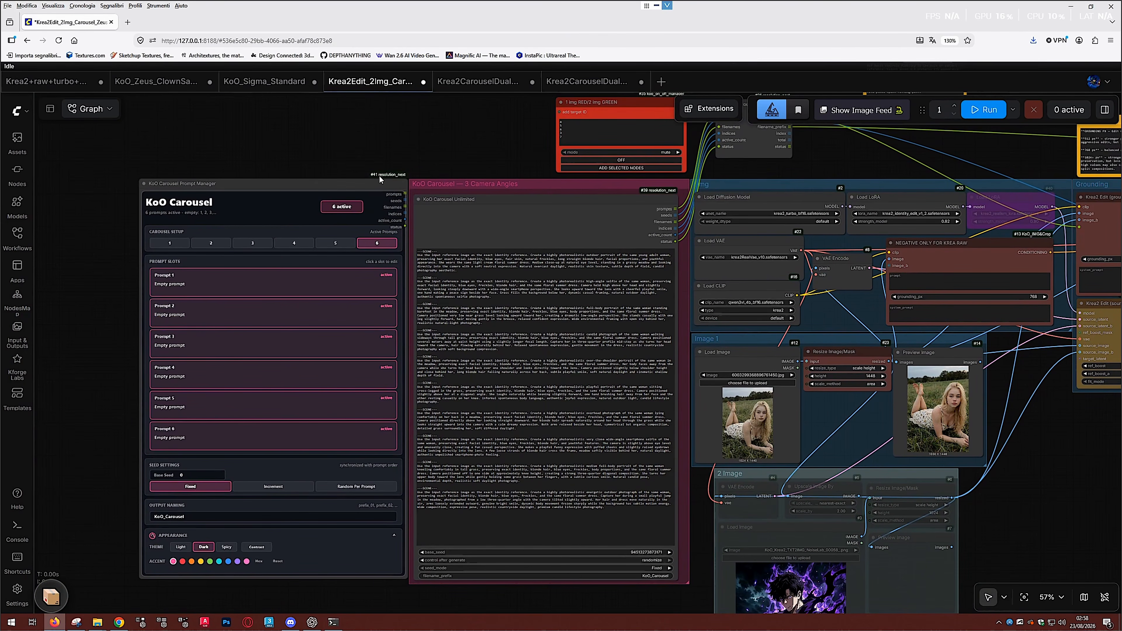
Try 3, 2 and finally 4 active prompts in the KoO Carousel Prompt Manager's carousel setup
{"action": "scroll", "coordinate": [379, 175], "scroll_direction": "up", "scroll_amount": 2}
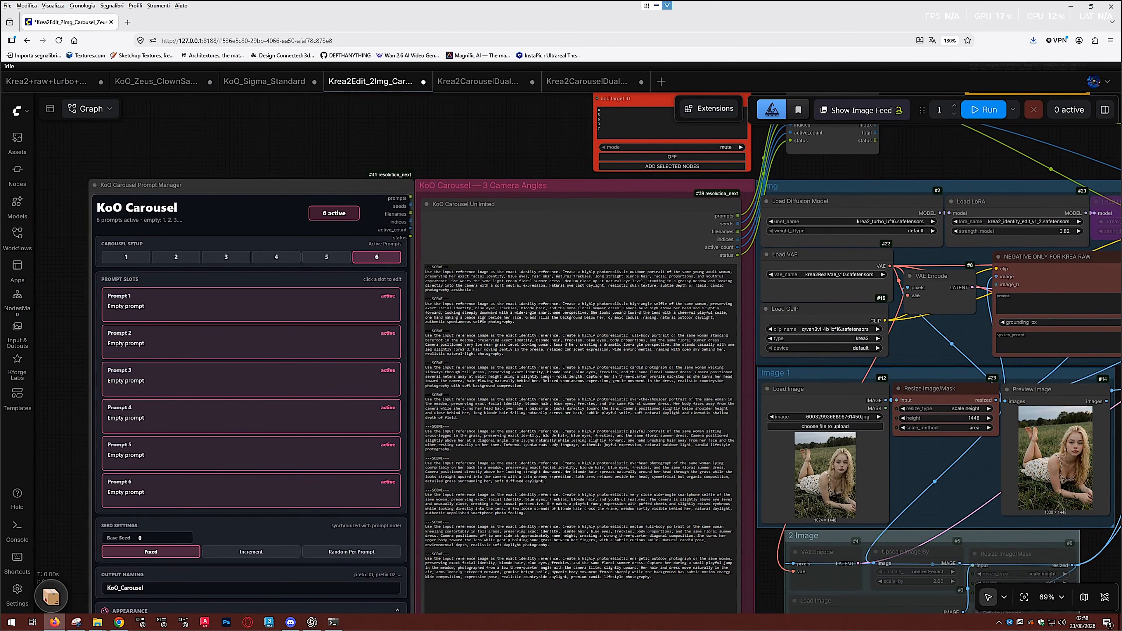
{"action": "left_click_drag", "start_coordinate": [489, 191], "coordinate": [554, 157]}
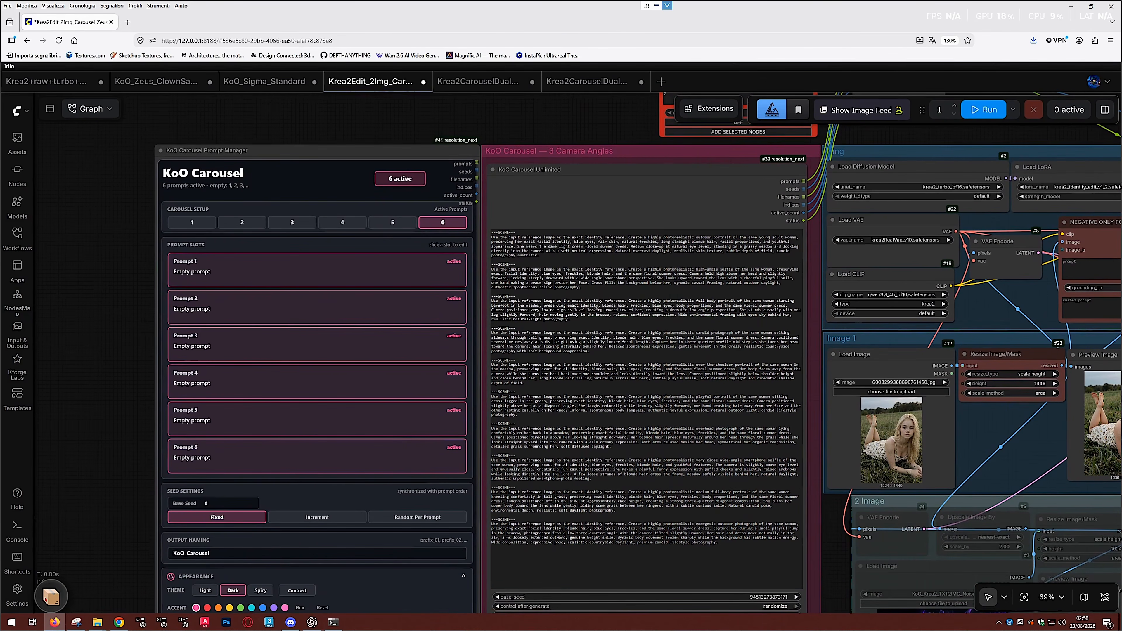
{"action": "scroll", "coordinate": [133, 204], "scroll_direction": "up", "scroll_amount": 3}
{"action": "left_click_drag", "start_coordinate": [334, 165], "coordinate": [286, 162]}
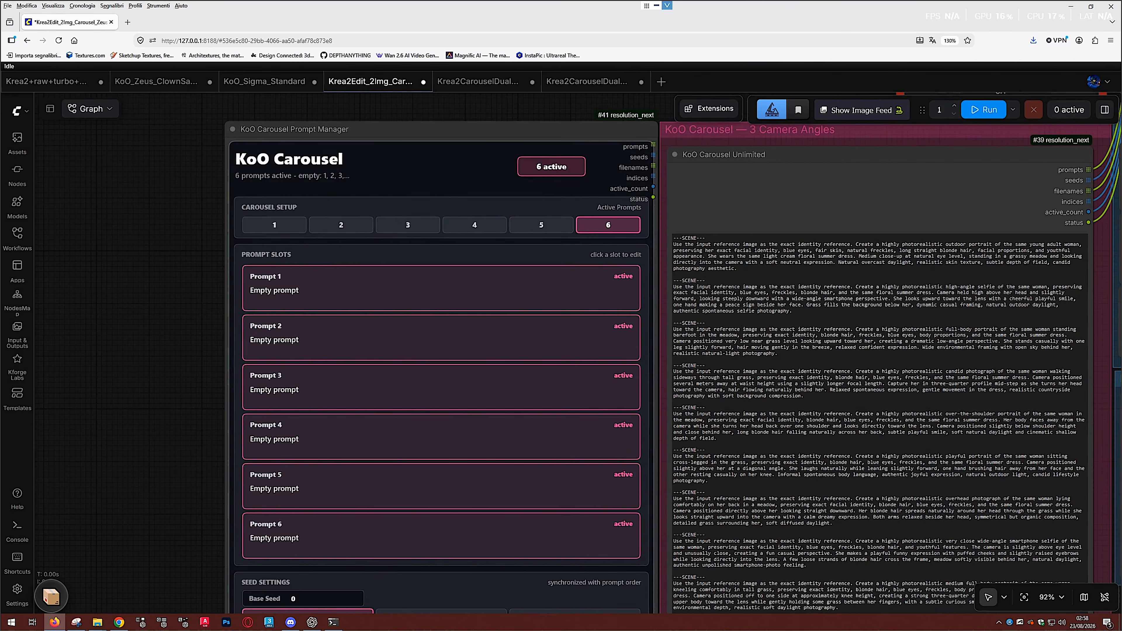
{"action": "left_click", "coordinate": [407, 225]}
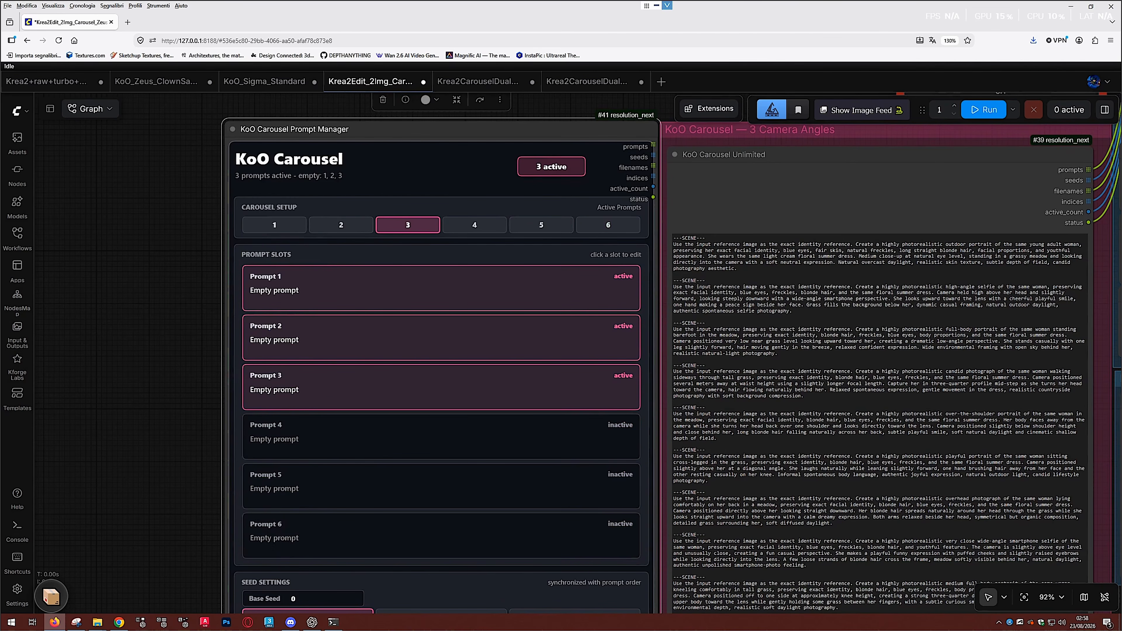
{"action": "left_click", "coordinate": [341, 224]}
{"action": "left_click", "coordinate": [474, 224]}
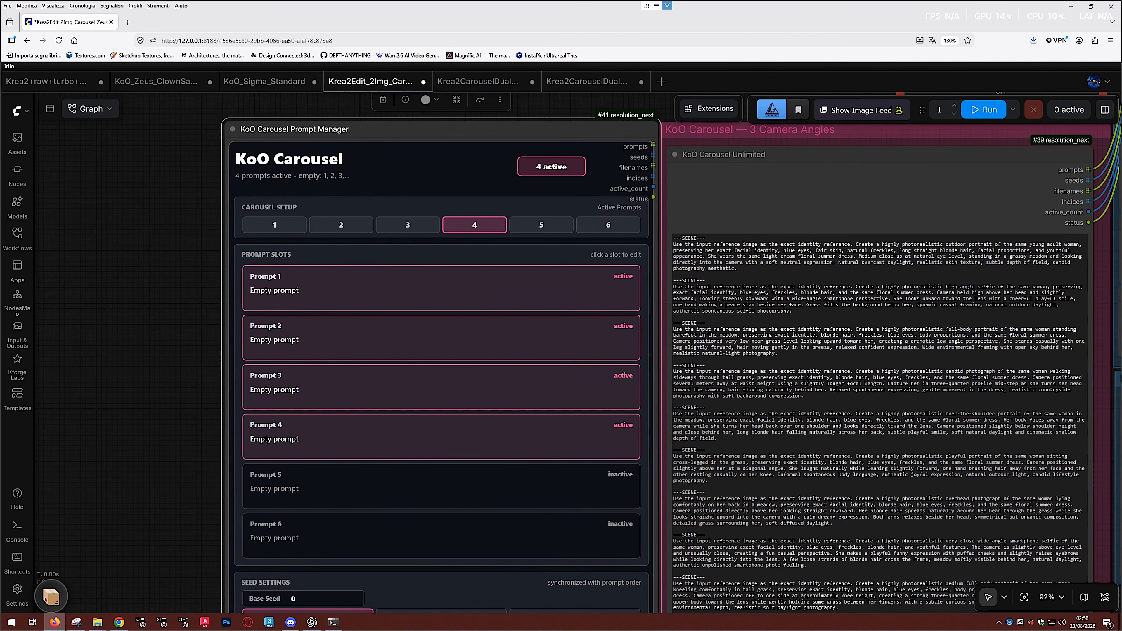
Copy the first scene's prompt text from the KoO Carousel Unlimited node into Prompt 1 of the KoO Carousel Prompt Manager and save it
{"action": "left_click", "coordinate": [324, 293]}
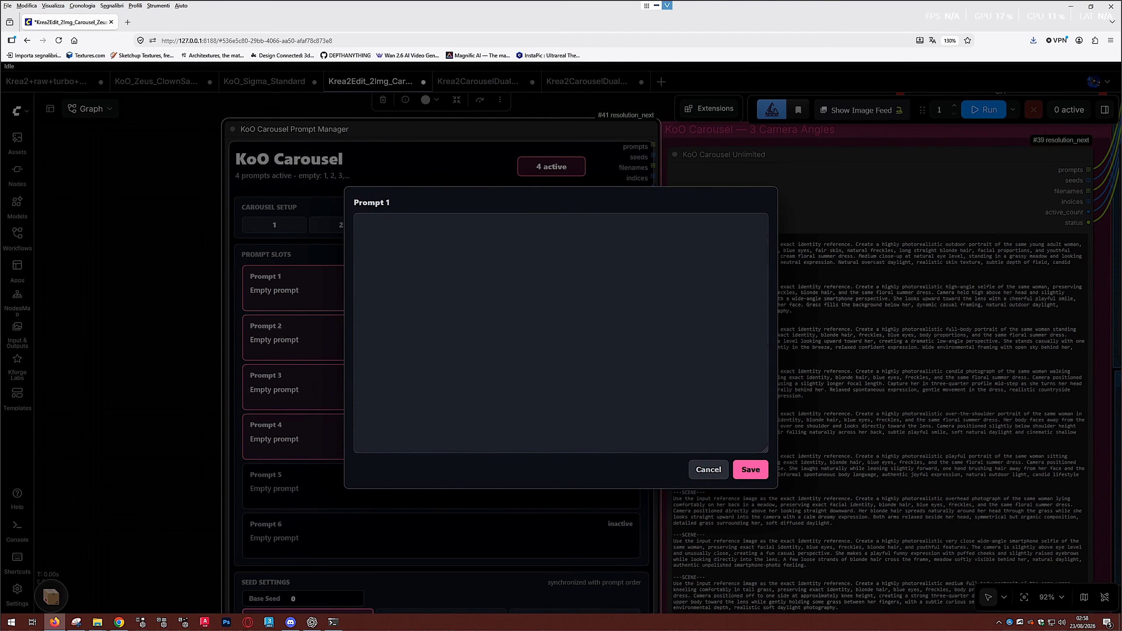
{"action": "key", "text": "Escape"}
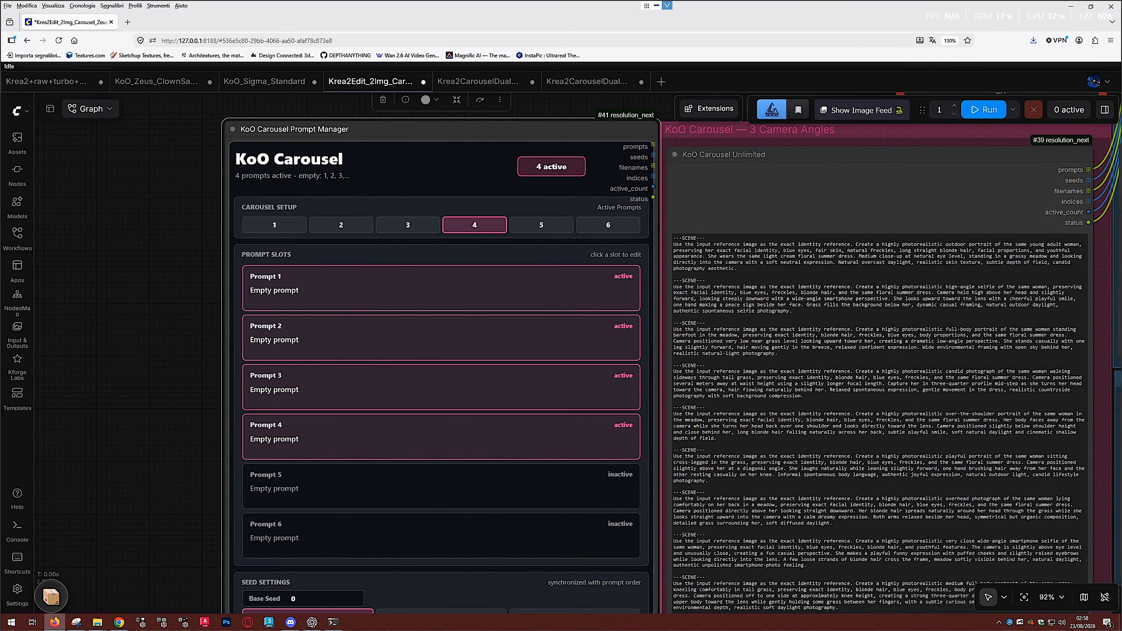
{"action": "left_click_drag", "start_coordinate": [737, 268], "coordinate": [673, 244]}
{"action": "key", "text": "ctrl+c"}
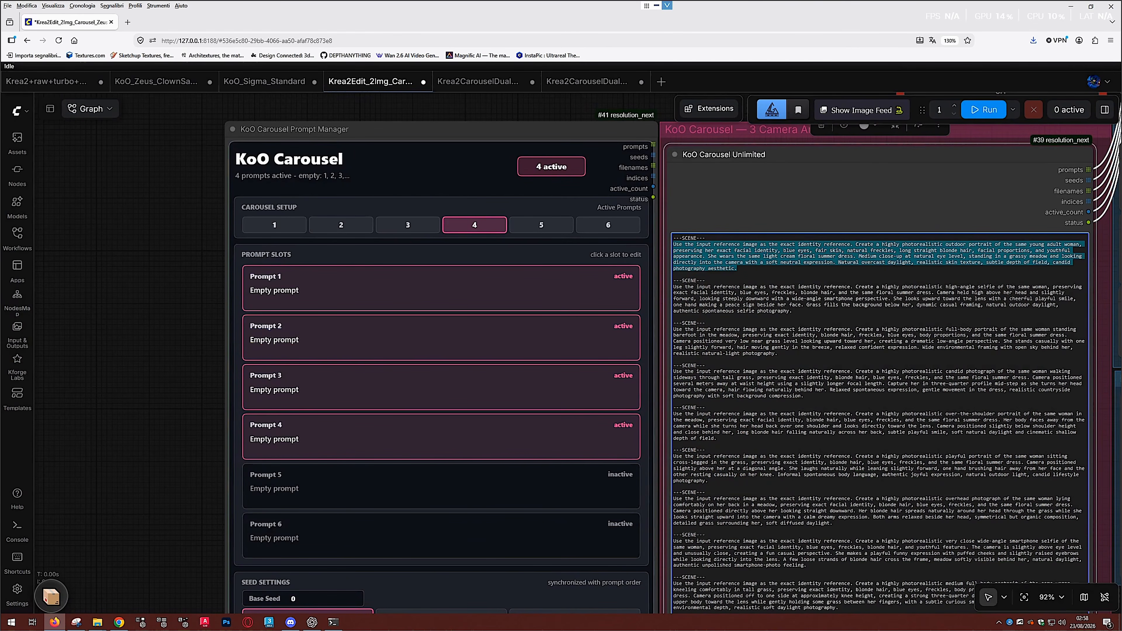
{"action": "left_click", "coordinate": [441, 288]}
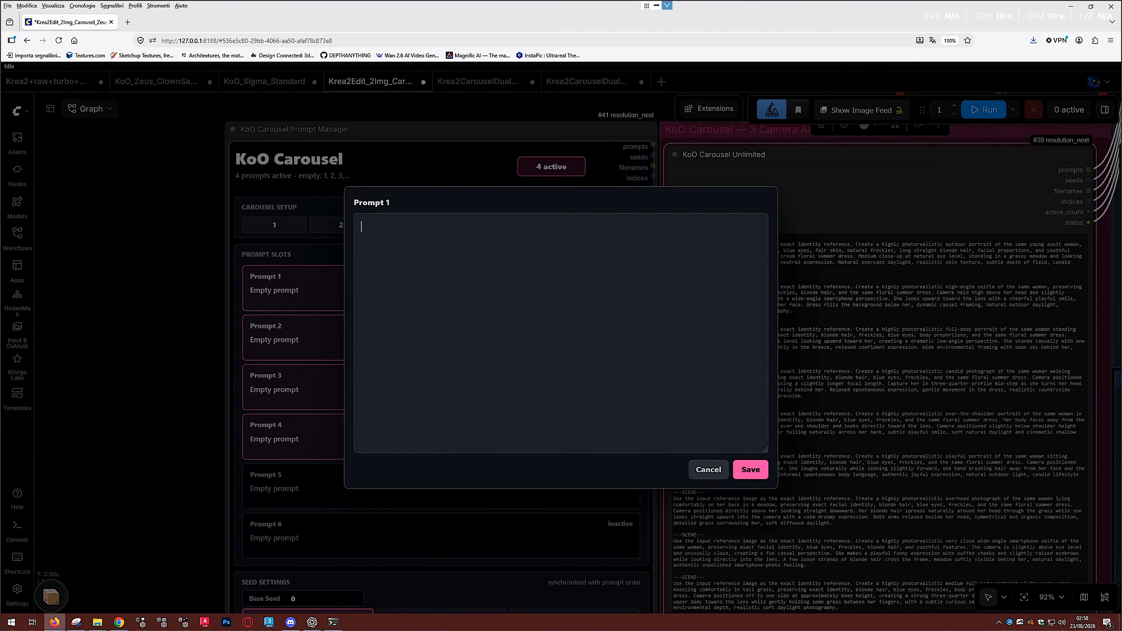
{"action": "key", "text": "ctrl+v"}
{"action": "left_click", "coordinate": [751, 469]}
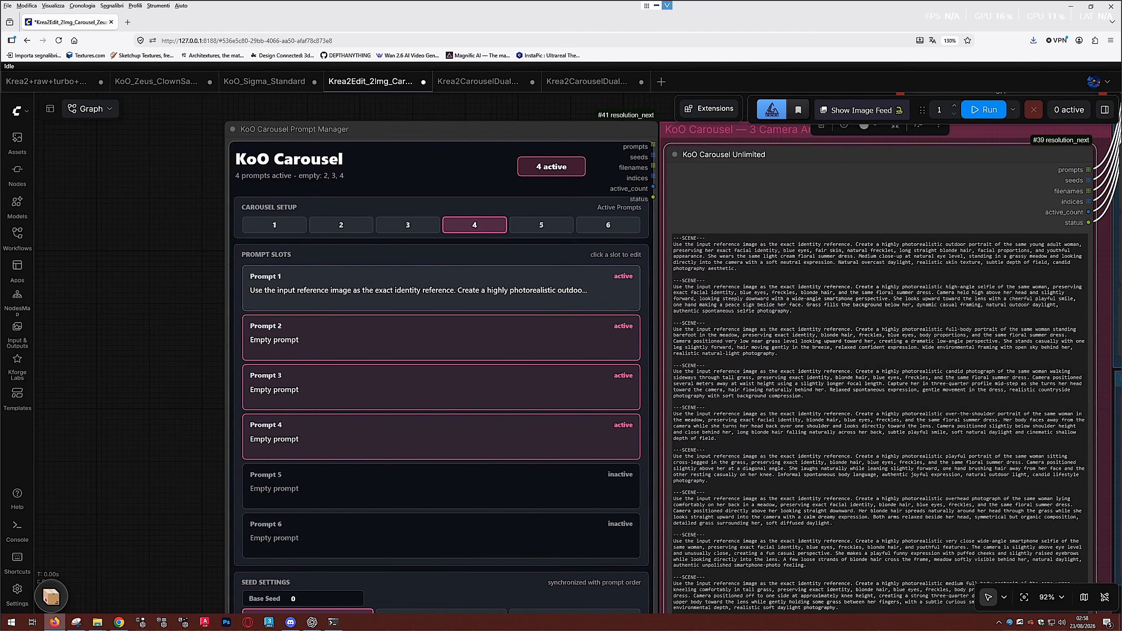
Try pulling a connection from the KoO Carousel Prompt Manager's prompts output, and place the node back beside the 3 Camera Angles group
{"action": "left_click_drag", "start_coordinate": [523, 360], "coordinate": [475, 335]}
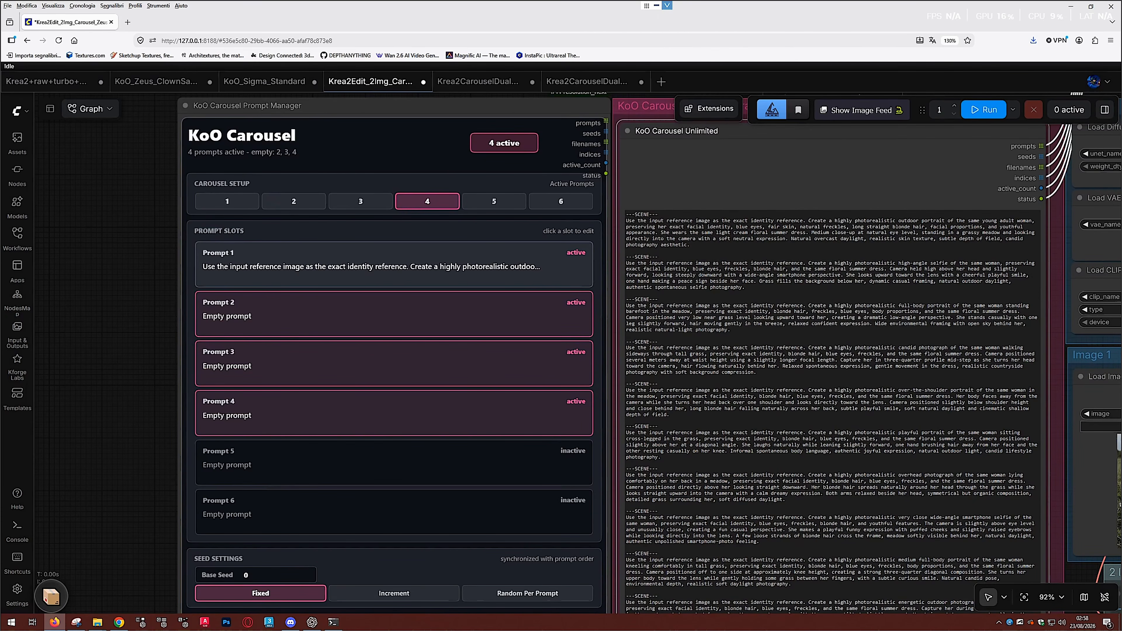
{"action": "left_click_drag", "start_coordinate": [431, 323], "coordinate": [271, 521]}
{"action": "left_click_drag", "start_coordinate": [424, 304], "coordinate": [370, 194]}
{"action": "left_click_drag", "start_coordinate": [407, 209], "coordinate": [383, 185]}
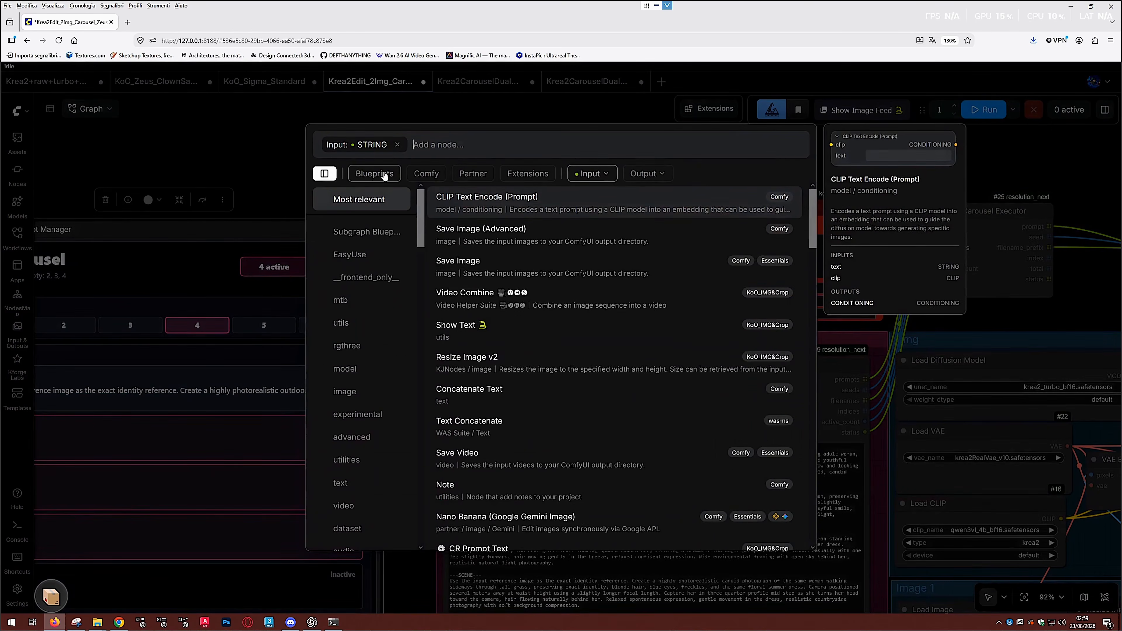
{"action": "key", "text": "Escape"}
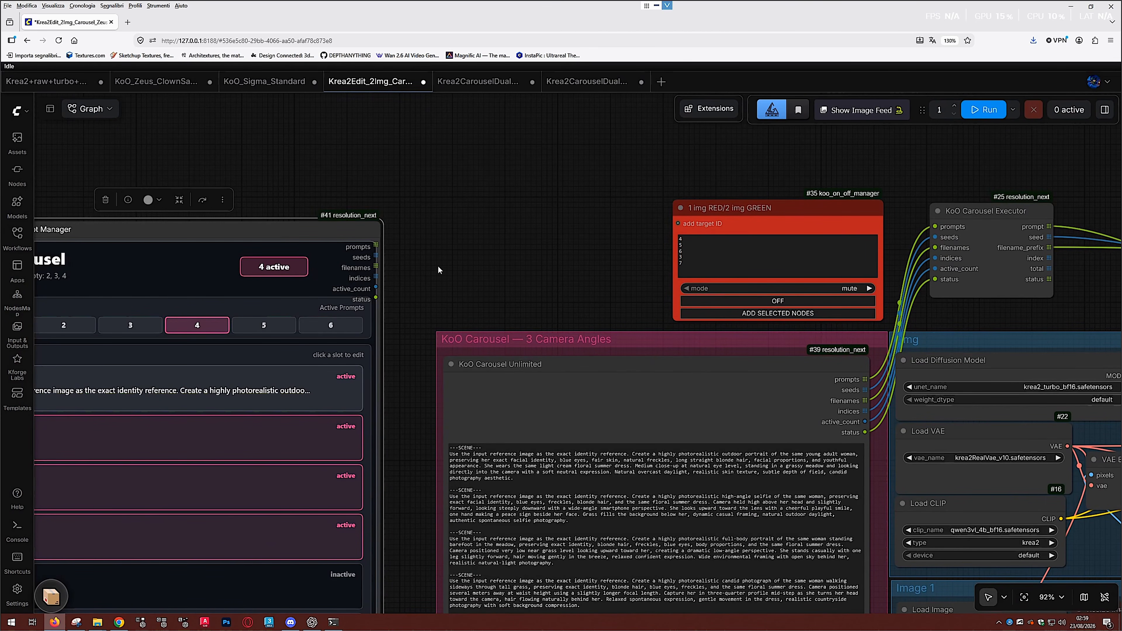
{"action": "left_click_drag", "start_coordinate": [511, 332], "coordinate": [604, 284]}
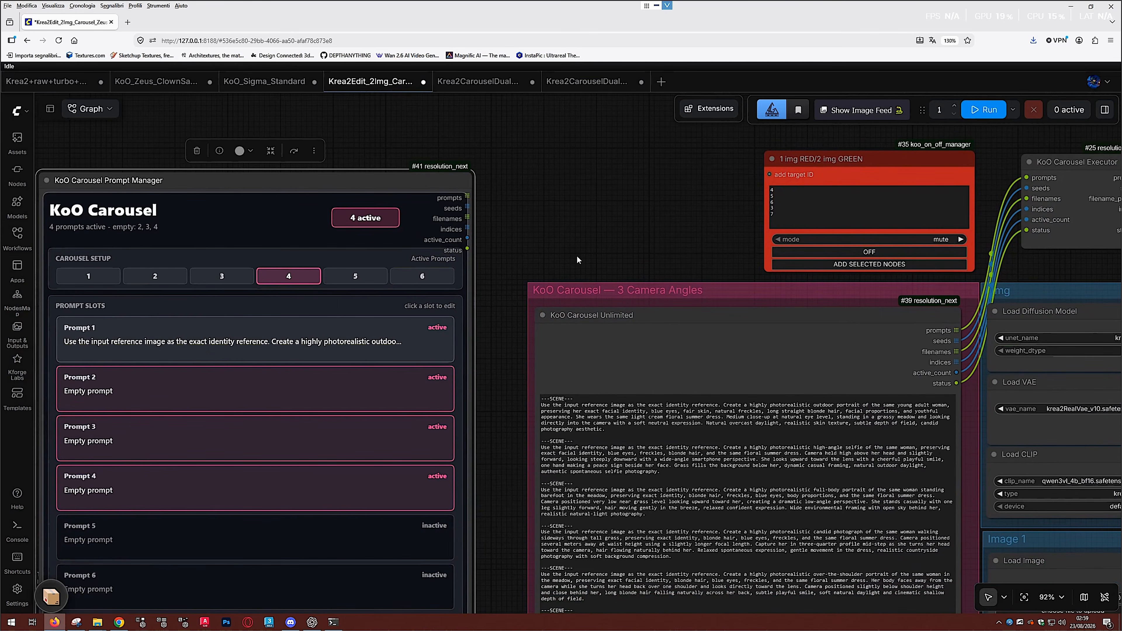
{"action": "left_click_drag", "start_coordinate": [589, 242], "coordinate": [500, 181]}
{"action": "scroll", "coordinate": [540, 163], "scroll_direction": "down", "scroll_amount": 1}
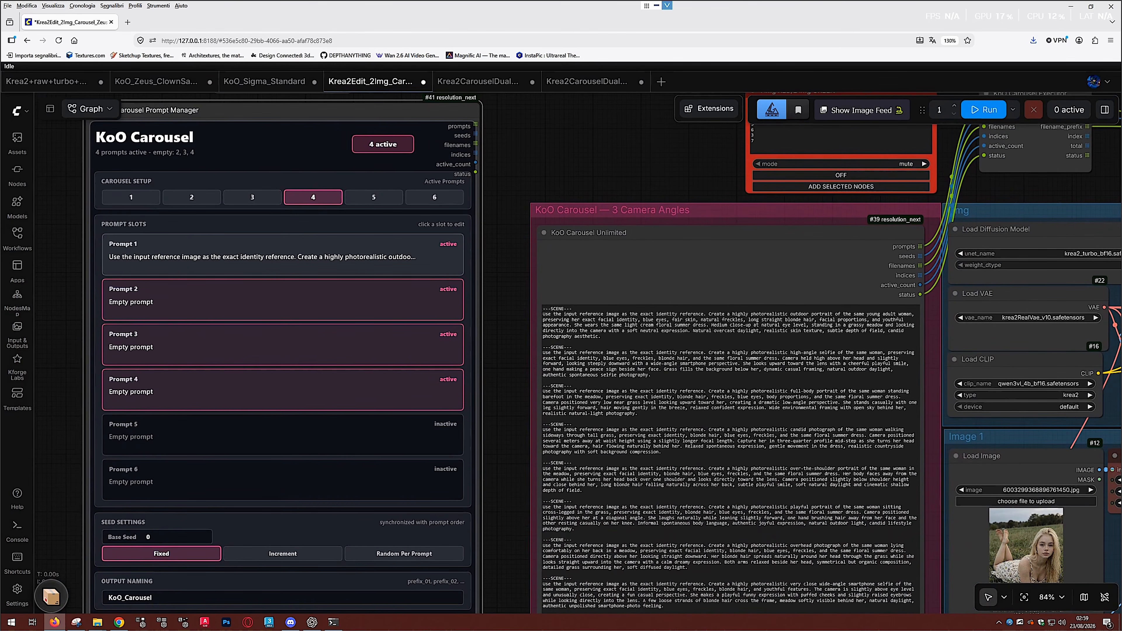
{"action": "left_click_drag", "start_coordinate": [298, 196], "coordinate": [327, 212]}
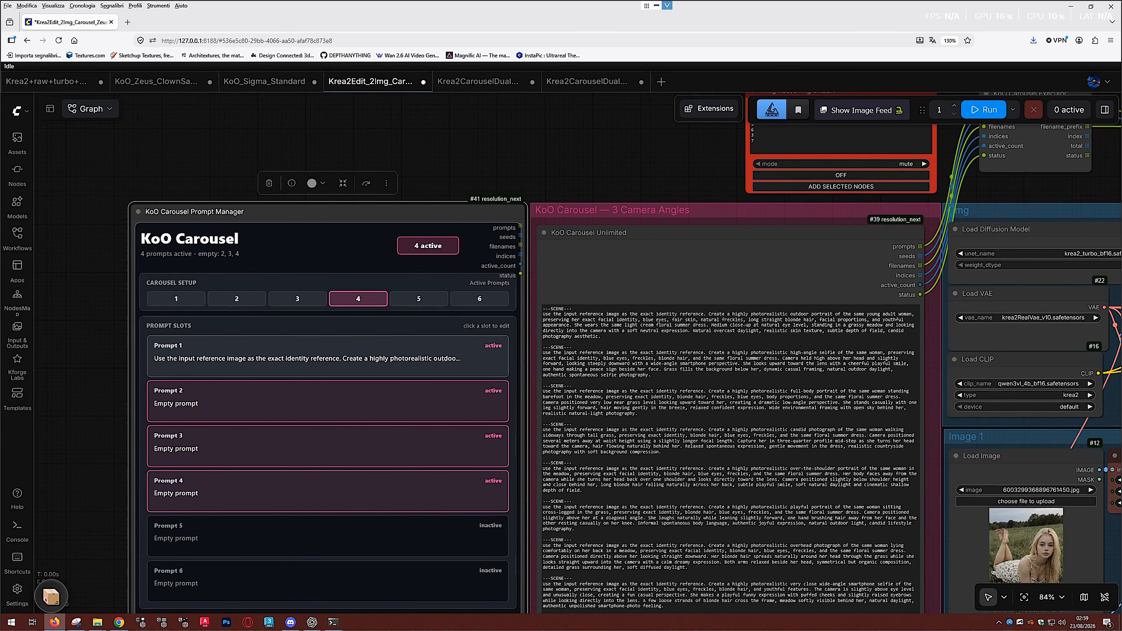
Compare the Prompt Manager's six prompt slots with the full list of scene prompts in the KoO Carousel Unlimited node
{"action": "left_click_drag", "start_coordinate": [282, 388], "coordinate": [300, 369]}
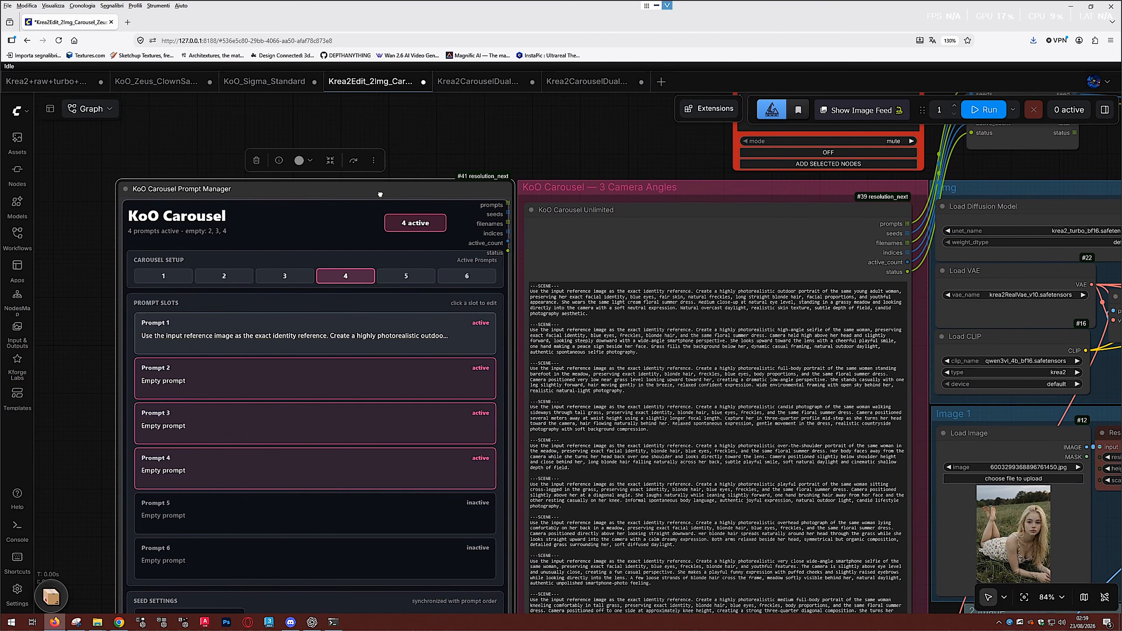
{"action": "left_click_drag", "start_coordinate": [380, 195], "coordinate": [368, 173]}
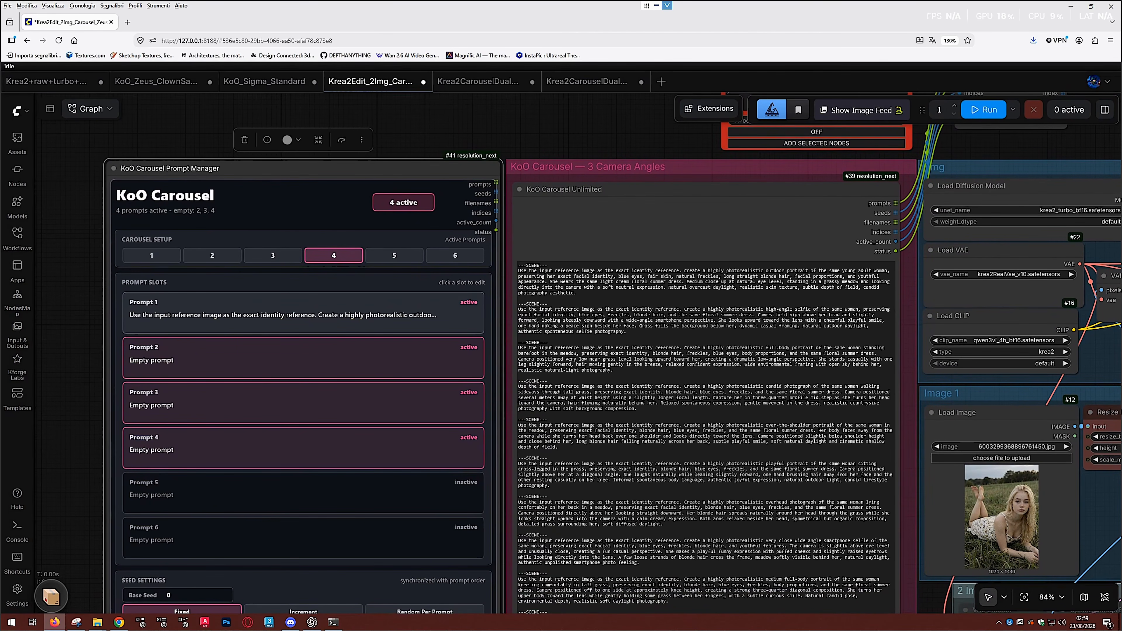
{"action": "left_click_drag", "start_coordinate": [258, 219], "coordinate": [173, 193]}
{"action": "left_click_drag", "start_coordinate": [540, 253], "coordinate": [532, 220]}
{"action": "scroll", "coordinate": [579, 361], "scroll_direction": "down", "scroll_amount": 2}
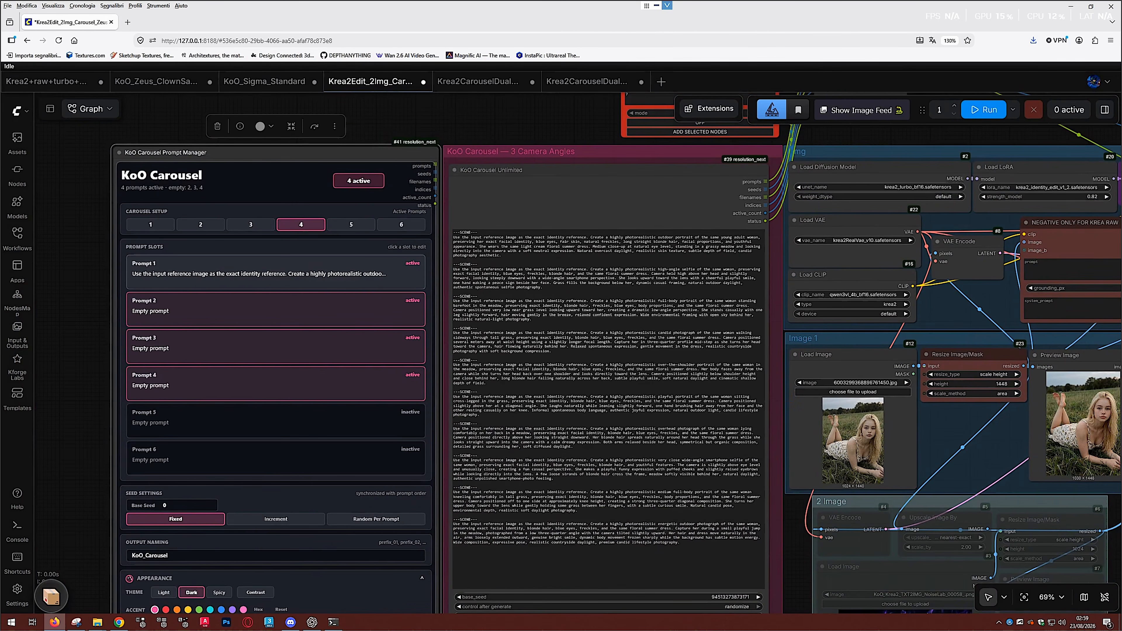
{"action": "left_click_drag", "start_coordinate": [680, 542], "coordinate": [457, 232]}
{"action": "scroll", "coordinate": [437, 230], "scroll_direction": "up", "scroll_amount": 5}
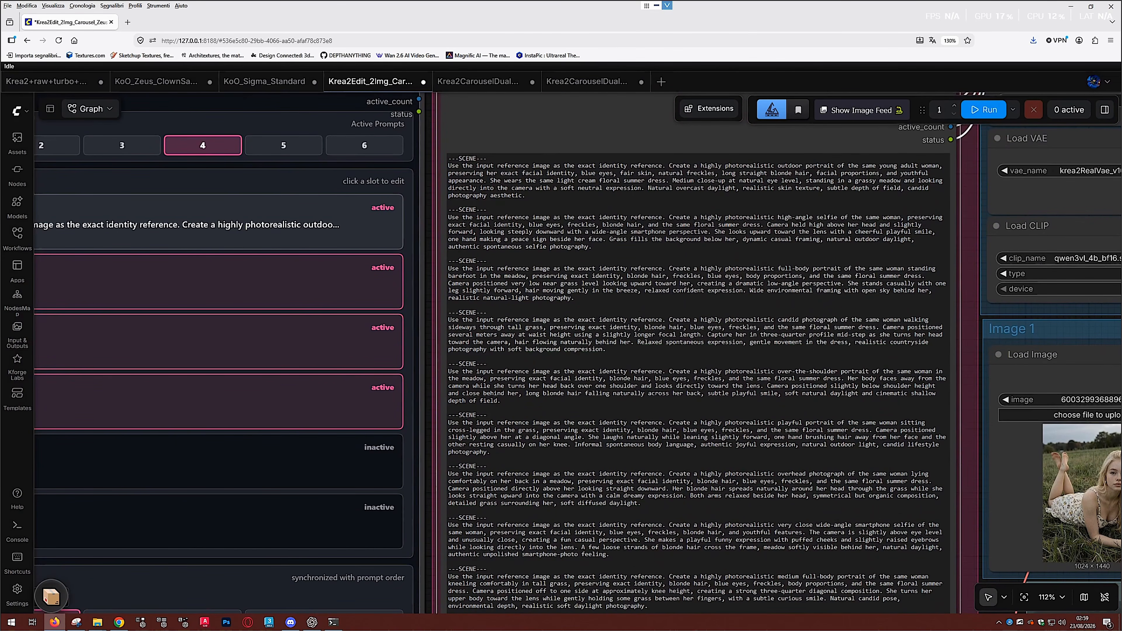
Step the KoO Carousel Prompt Manager's active prompts through 1 and 2, ending on 3
{"action": "left_click_drag", "start_coordinate": [226, 347], "coordinate": [485, 456]}
{"action": "left_click_drag", "start_coordinate": [263, 264], "coordinate": [260, 259]}
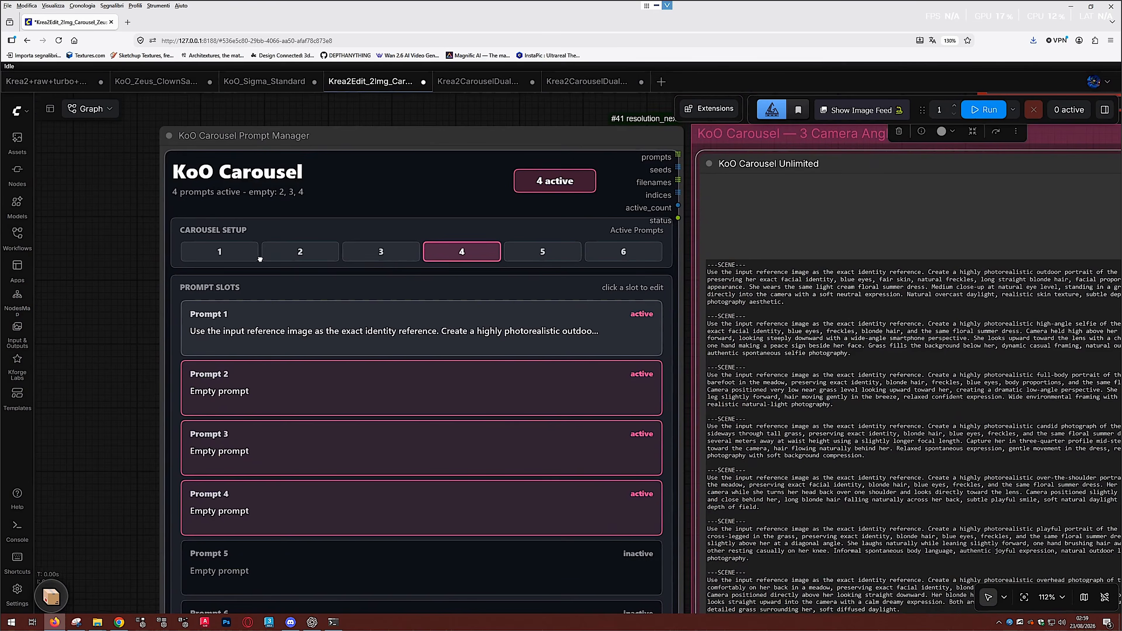
{"action": "scroll", "coordinate": [260, 259], "scroll_direction": "down", "scroll_amount": 2}
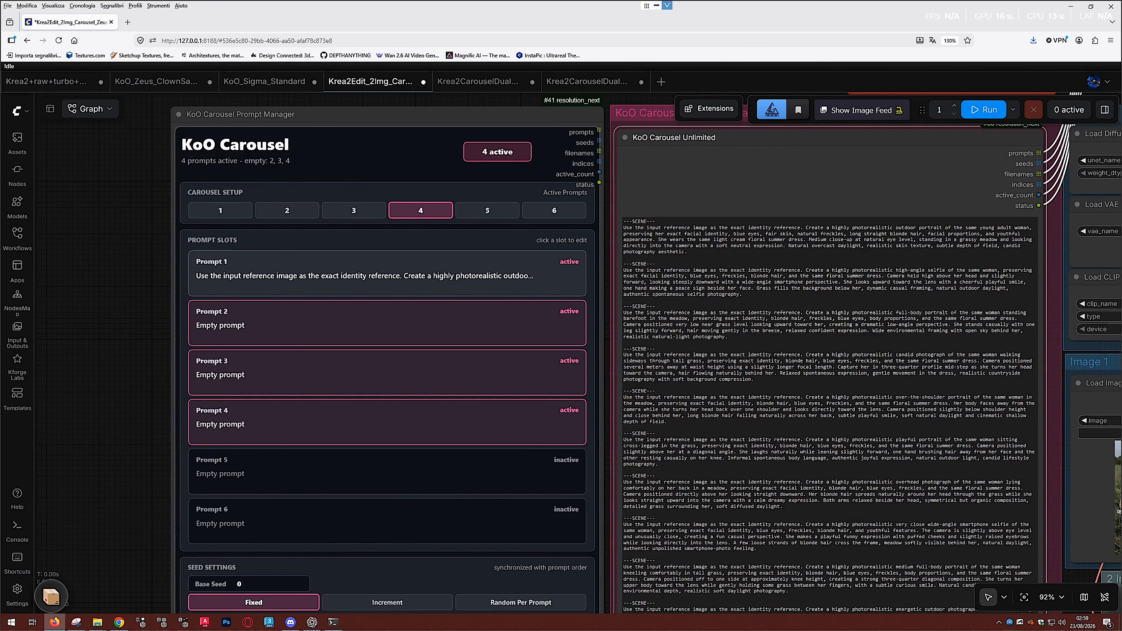
{"action": "left_click", "coordinate": [220, 211]}
{"action": "left_click", "coordinate": [286, 210]}
{"action": "left_click", "coordinate": [353, 210]}
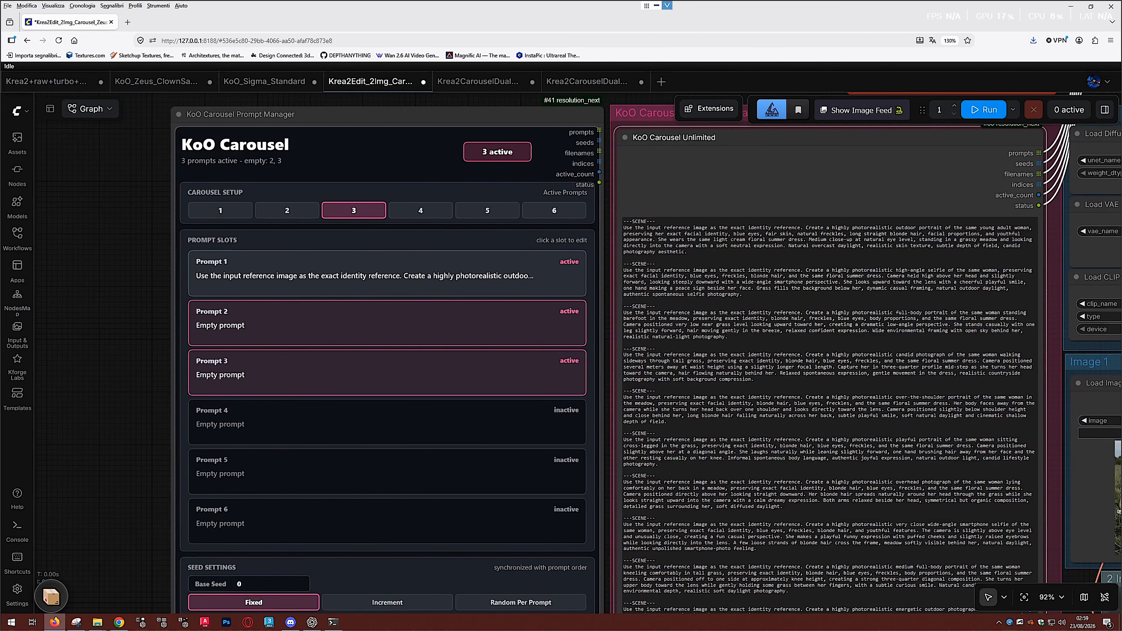
Examine how the ---SCENE--- separator lines divide the prompts in the KoO Carousel Unlimited node
{"action": "left_click_drag", "start_coordinate": [830, 389], "coordinate": [781, 399]}
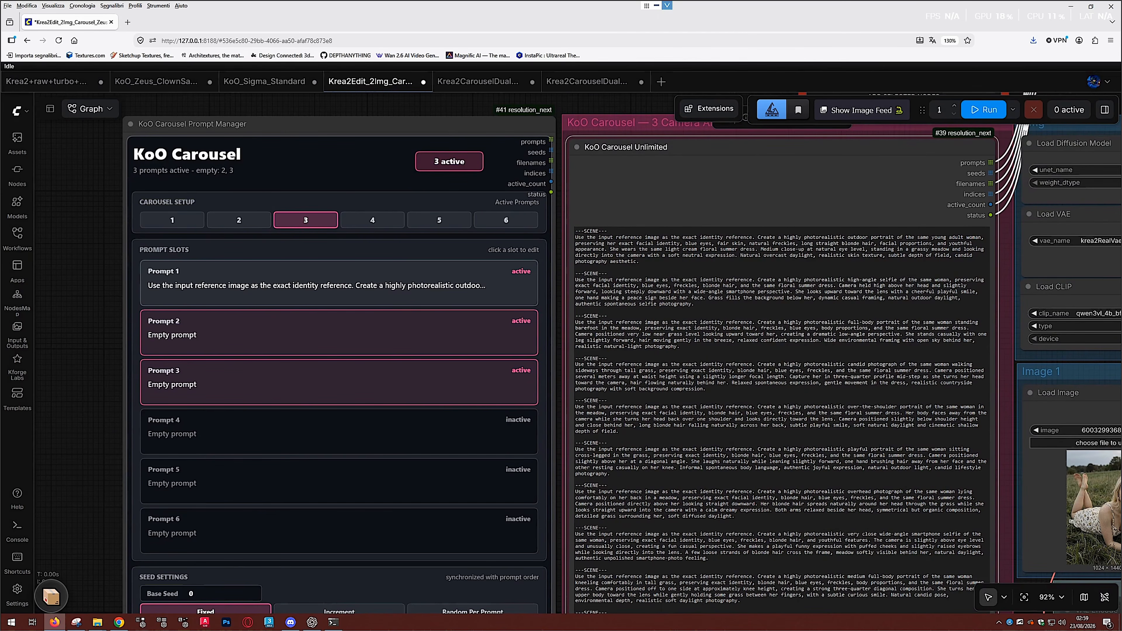
{"action": "left_click_drag", "start_coordinate": [570, 349], "coordinate": [442, 384]}
{"action": "left_click_drag", "start_coordinate": [588, 220], "coordinate": [619, 195]}
{"action": "left_click_drag", "start_coordinate": [610, 247], "coordinate": [668, 215]}
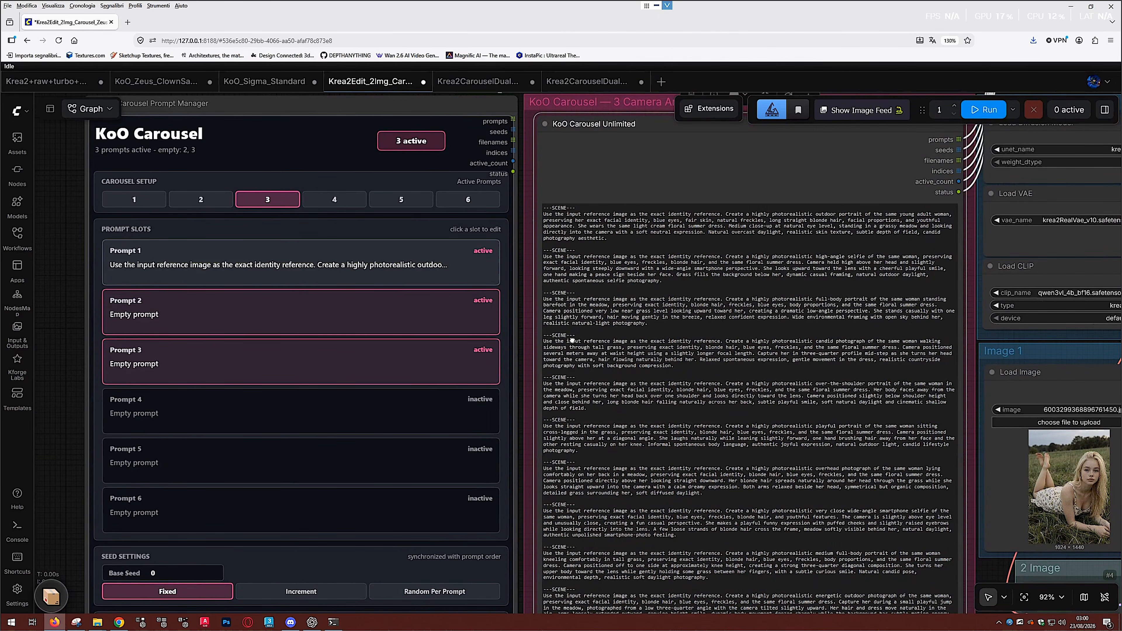
{"action": "scroll", "coordinate": [572, 341], "scroll_direction": "up", "scroll_amount": 10}
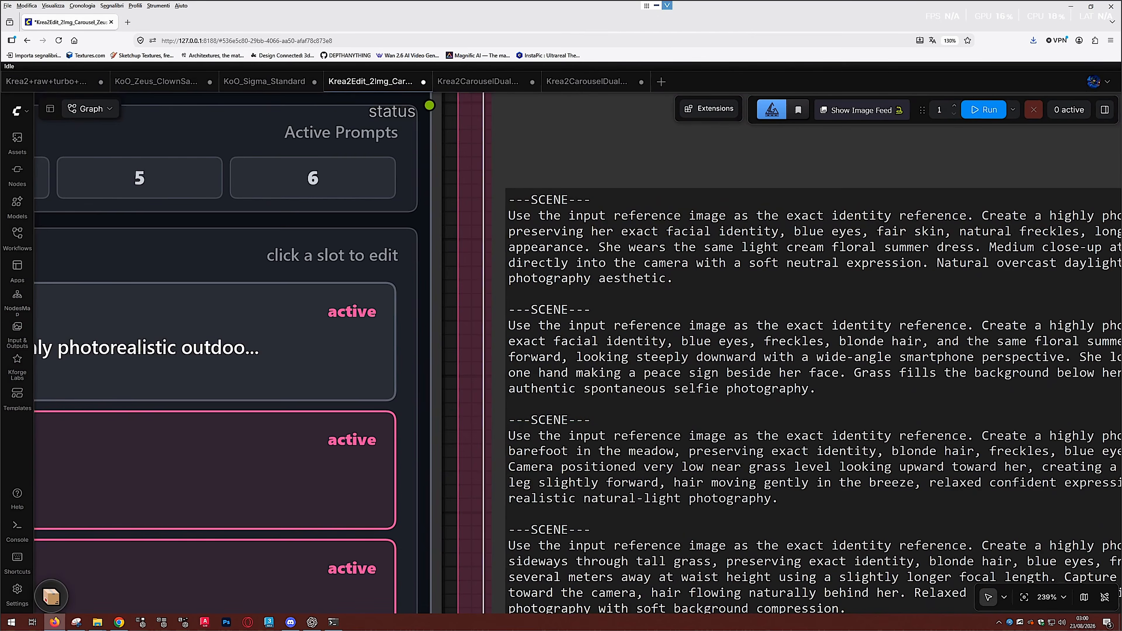
{"action": "scroll", "coordinate": [541, 202], "scroll_direction": "up", "scroll_amount": 3}
{"action": "left_click", "coordinate": [542, 202]}
{"action": "key", "text": "ctrl+a"}
{"action": "left_click", "coordinate": [497, 199]}
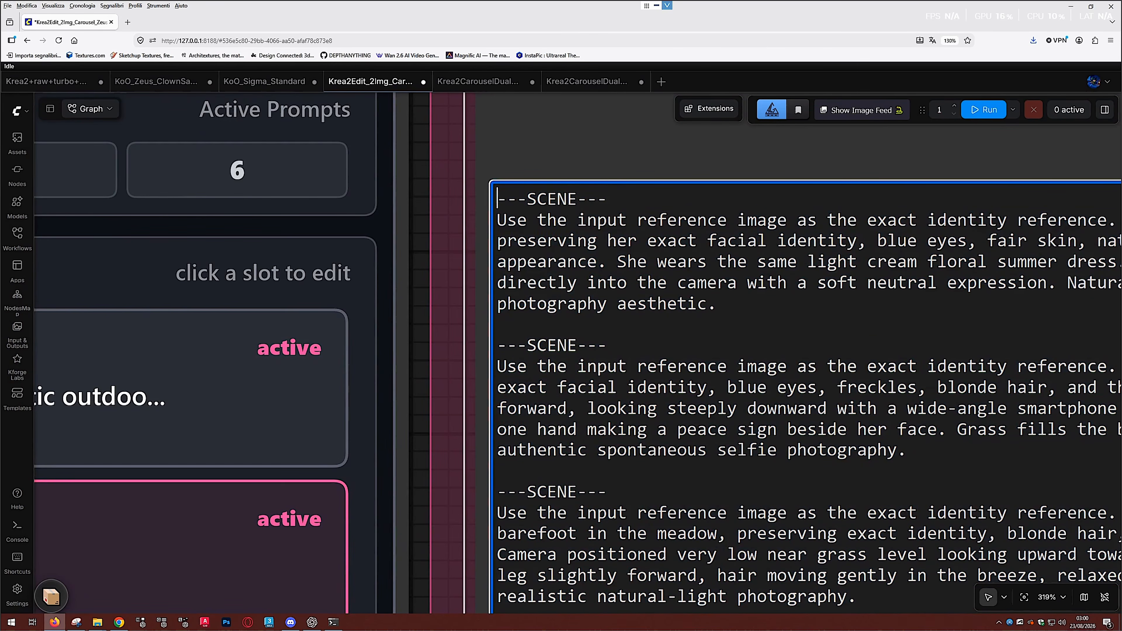
{"action": "scroll", "coordinate": [542, 202], "scroll_direction": "down", "scroll_amount": 4}
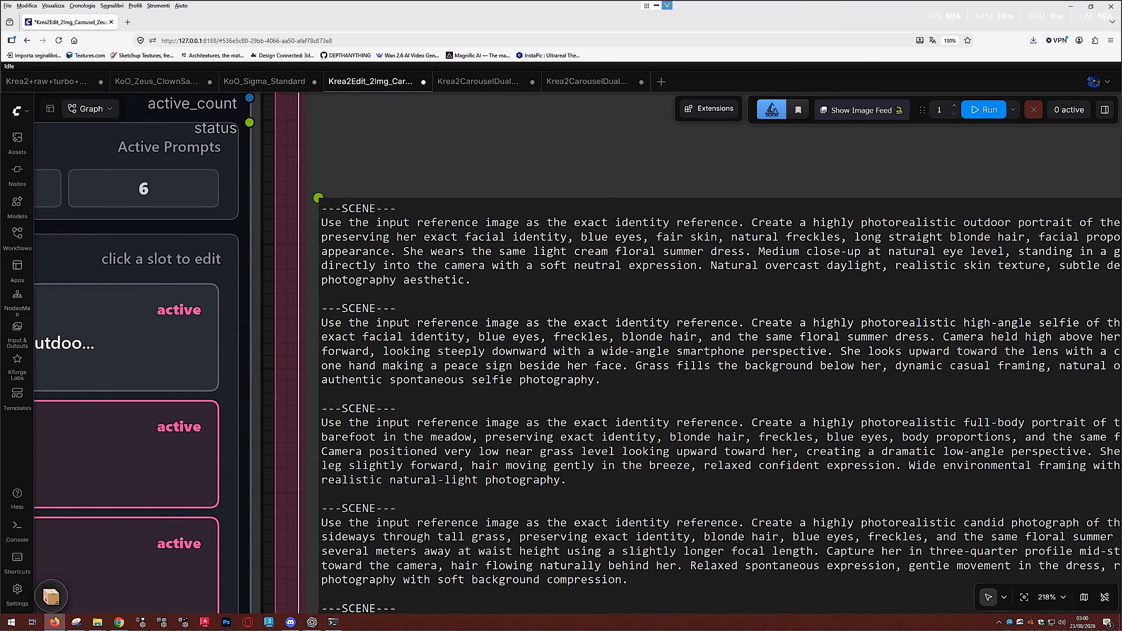
{"action": "left_click_drag", "start_coordinate": [395, 208], "coordinate": [321, 208]}
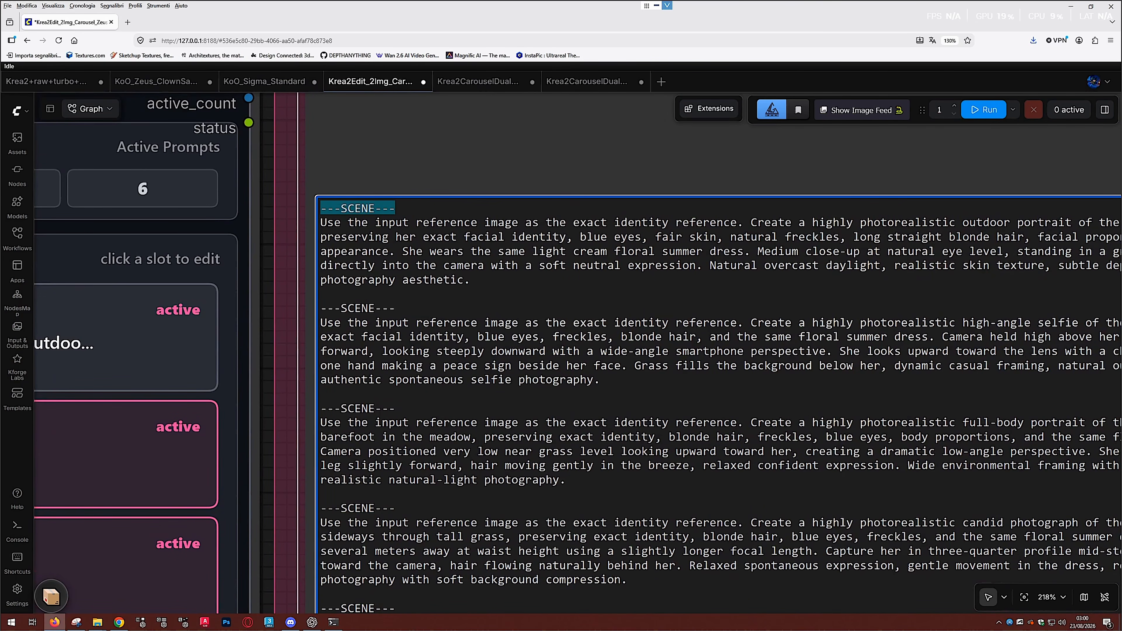
{"action": "left_click", "coordinate": [321, 208]}
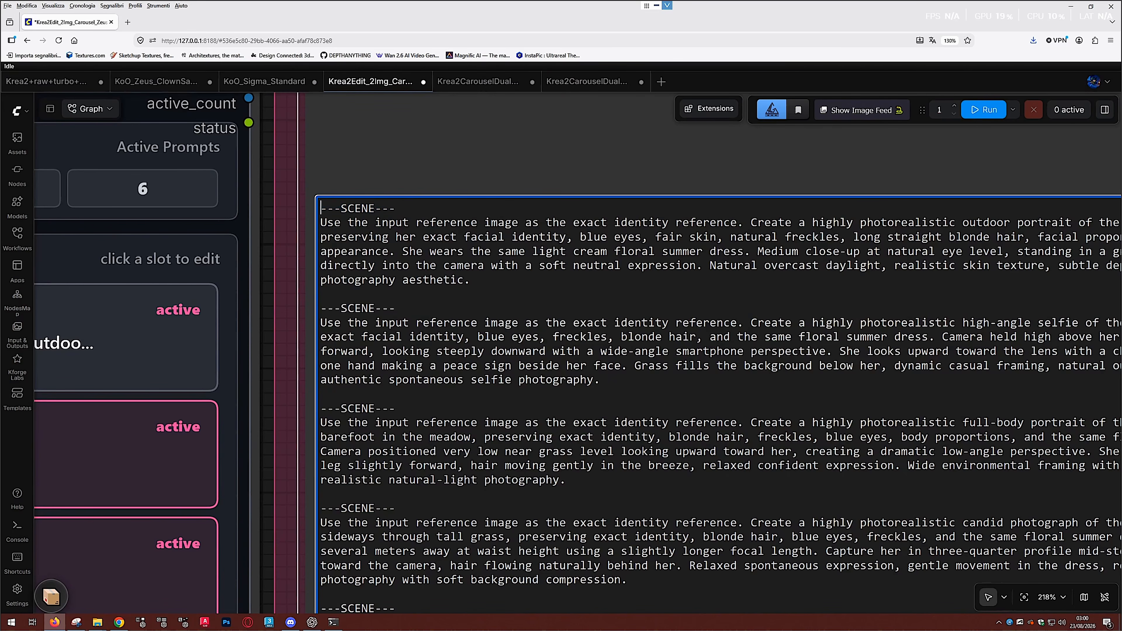
{"action": "left_click_drag", "start_coordinate": [321, 208], "coordinate": [396, 208]}
Delete all the scene prompts from the KoO Carousel Unlimited node and inspect its placeholder example of the ---SCENE--- format
{"action": "scroll", "coordinate": [381, 124], "scroll_direction": "down", "scroll_amount": 10}
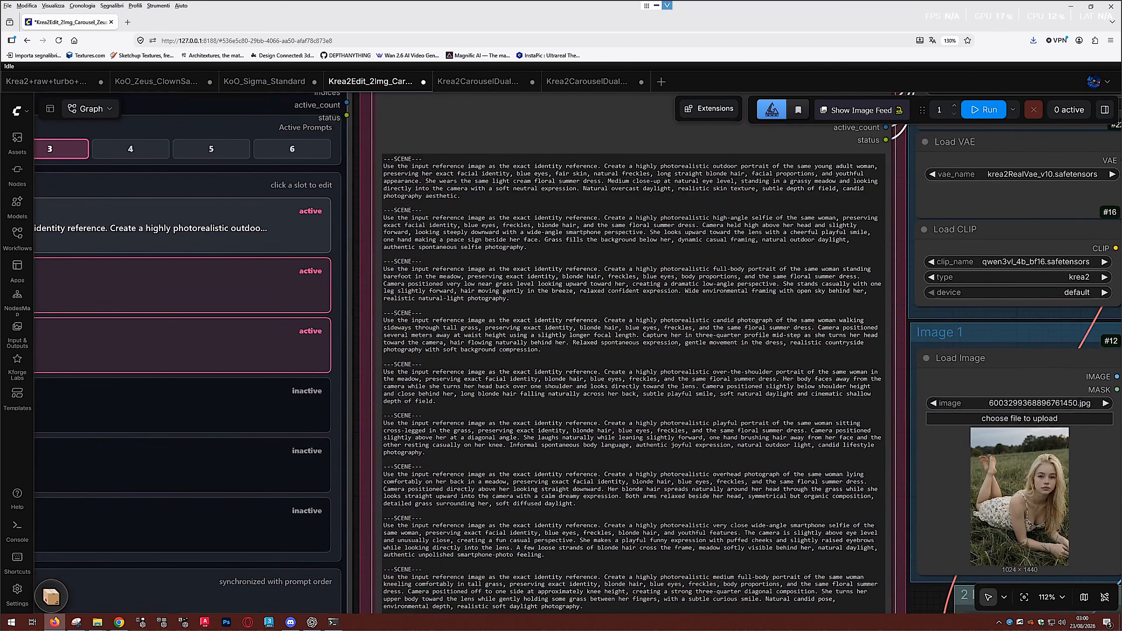
{"action": "key", "text": "ctrl+a"}
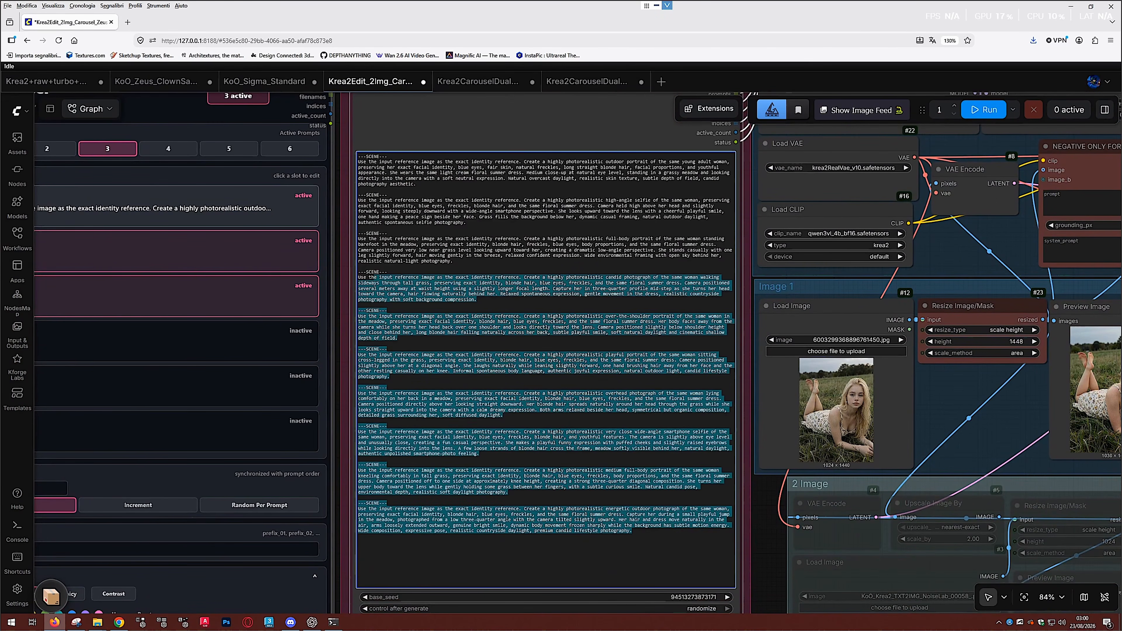
{"action": "key", "text": "Delete"}
{"action": "scroll", "coordinate": [349, 170], "scroll_direction": "up", "scroll_amount": 8}
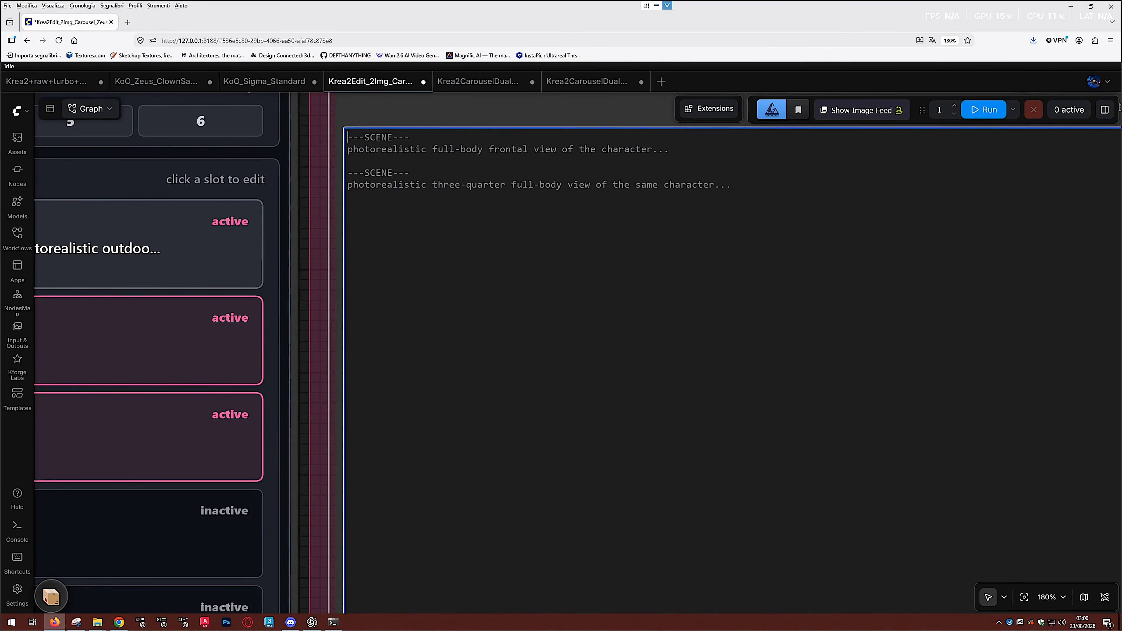
{"action": "scroll", "coordinate": [439, 250], "scroll_direction": "down", "scroll_amount": 4}
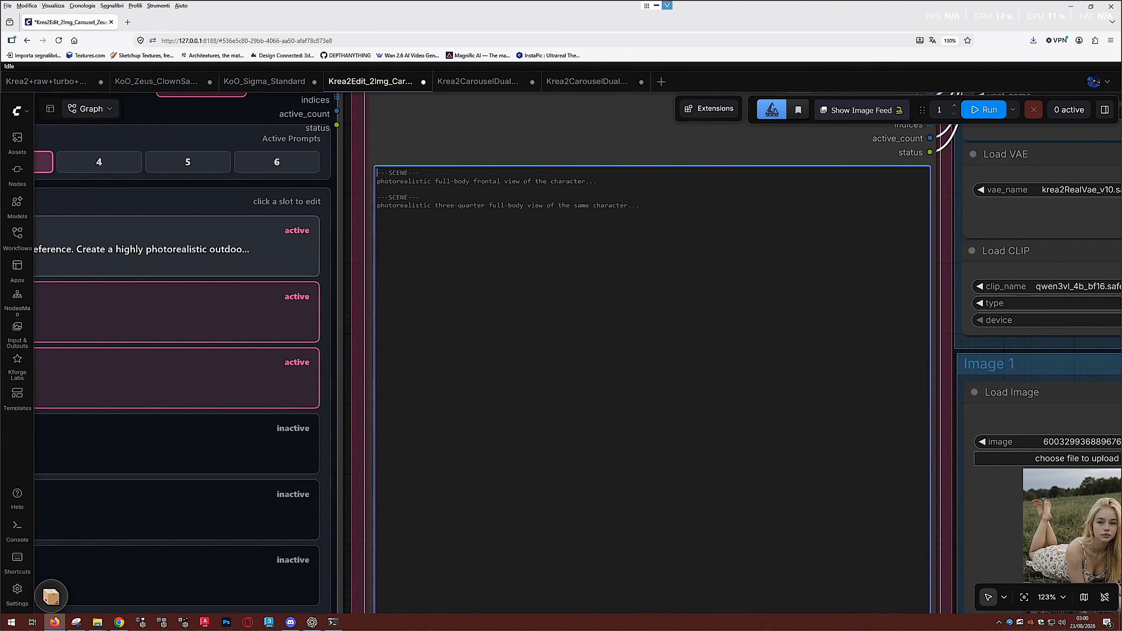
{"action": "left_click_drag", "start_coordinate": [436, 250], "coordinate": [410, 228]}
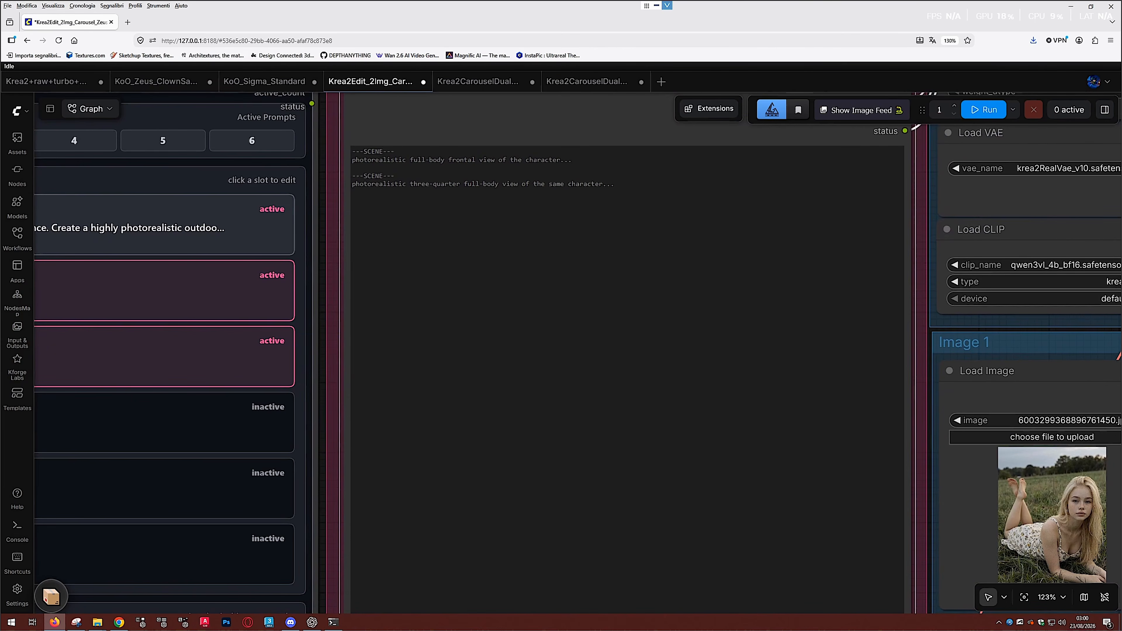
Place the cursor in the emptied scene text of the KoO Carousel Unlimited node and review where each placeholder ---SCENE--- line starts
{"action": "left_click", "coordinate": [352, 151]}
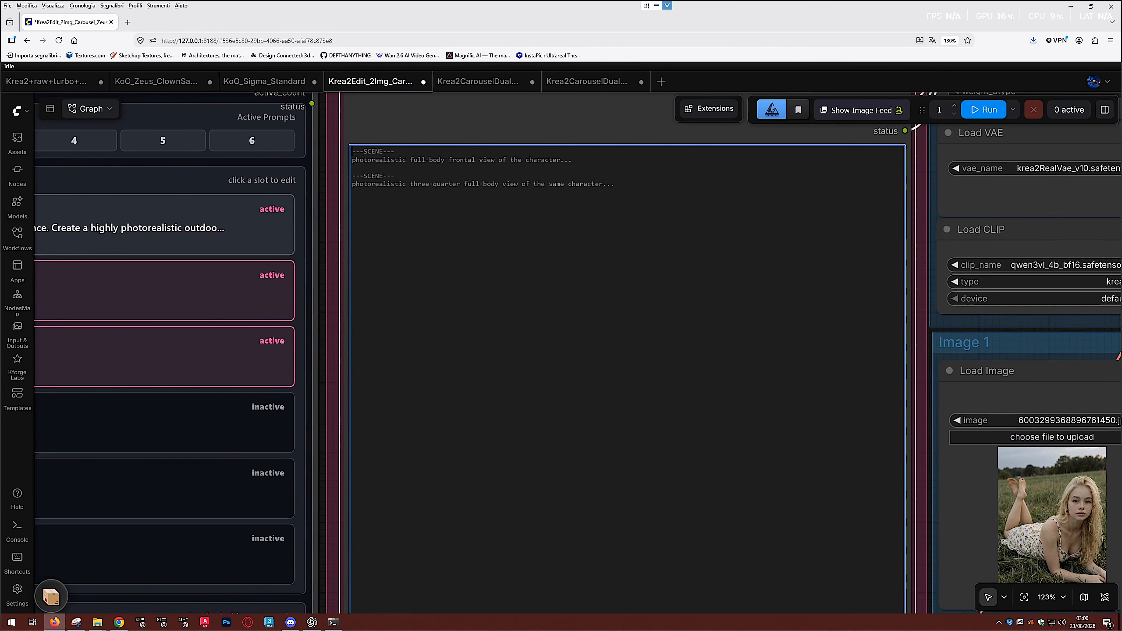
{"action": "scroll", "coordinate": [402, 210], "scroll_direction": "down", "scroll_amount": 3}
{"action": "left_click_drag", "start_coordinate": [402, 209], "coordinate": [471, 269]}
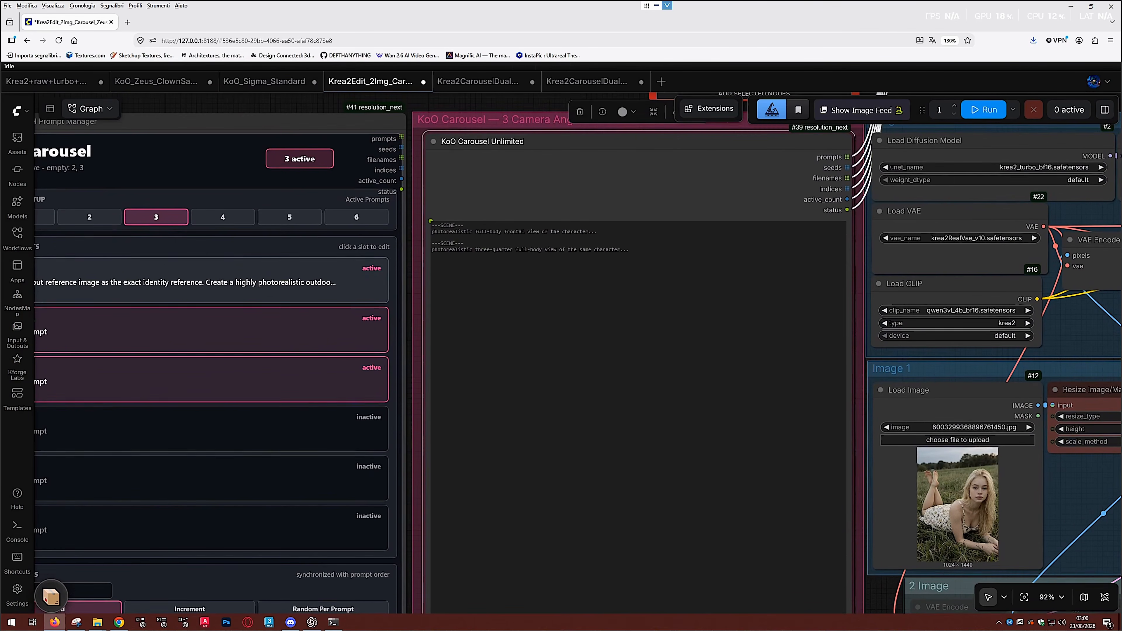
{"action": "left_click", "coordinate": [432, 225]}
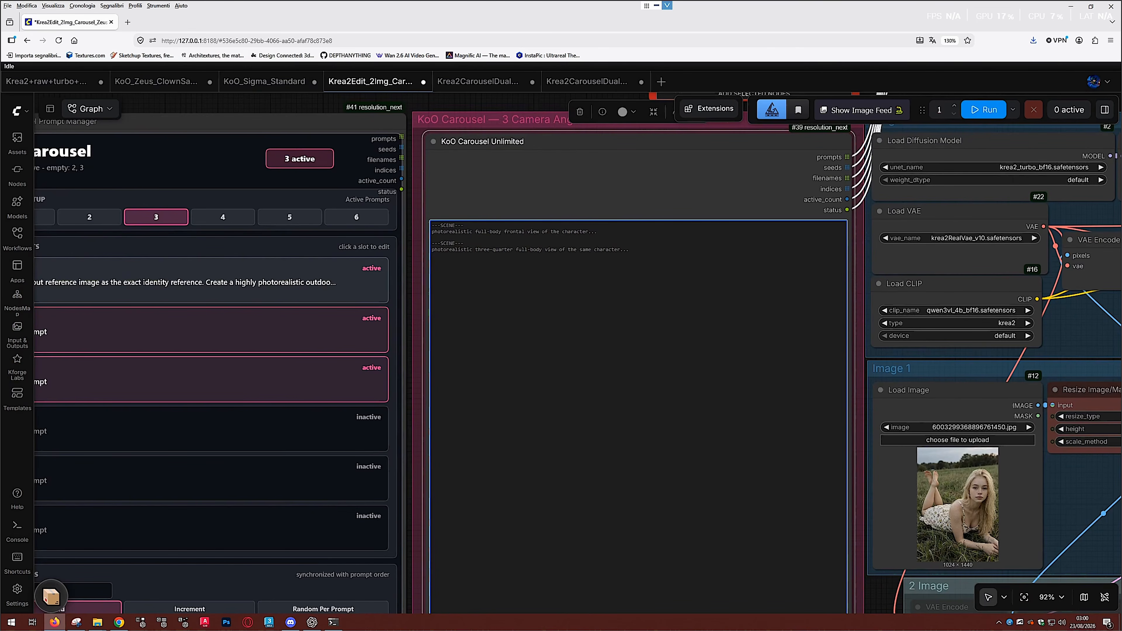
{"action": "left_click_drag", "start_coordinate": [510, 306], "coordinate": [485, 280]}
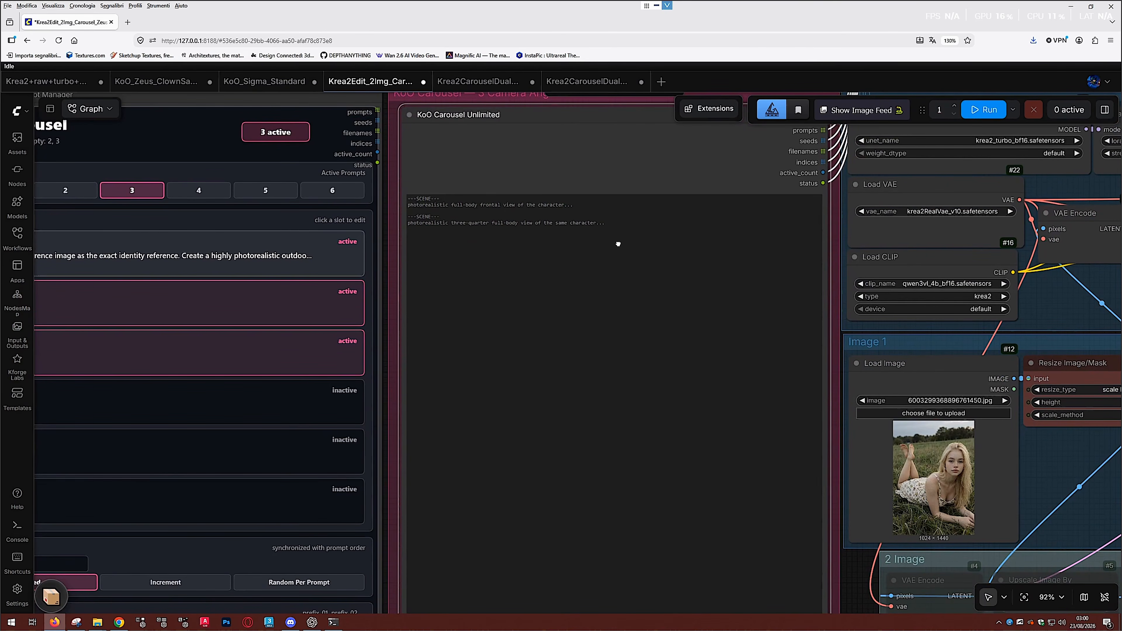
{"action": "left_click_drag", "start_coordinate": [618, 243], "coordinate": [692, 235]}
Open the empty Prompt 2 and Prompt 3 slots of the Carousel Prompt Manager in turn and save each without text
{"action": "left_click", "coordinate": [360, 297]}
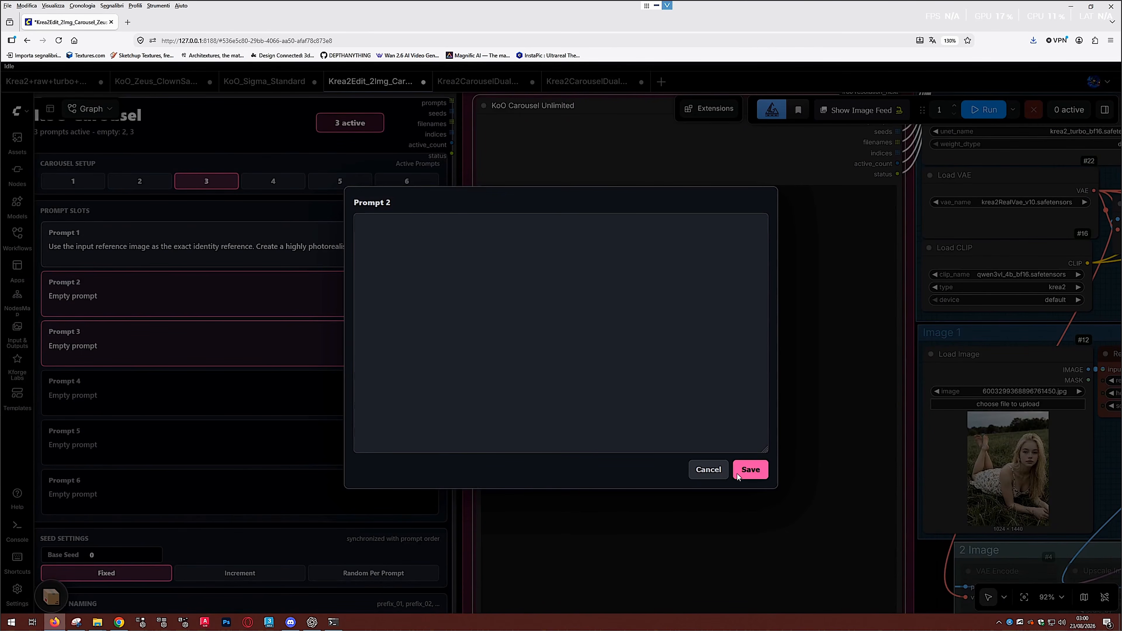
{"action": "left_click", "coordinate": [751, 470]}
{"action": "left_click", "coordinate": [359, 345]}
{"action": "left_click", "coordinate": [755, 473]}
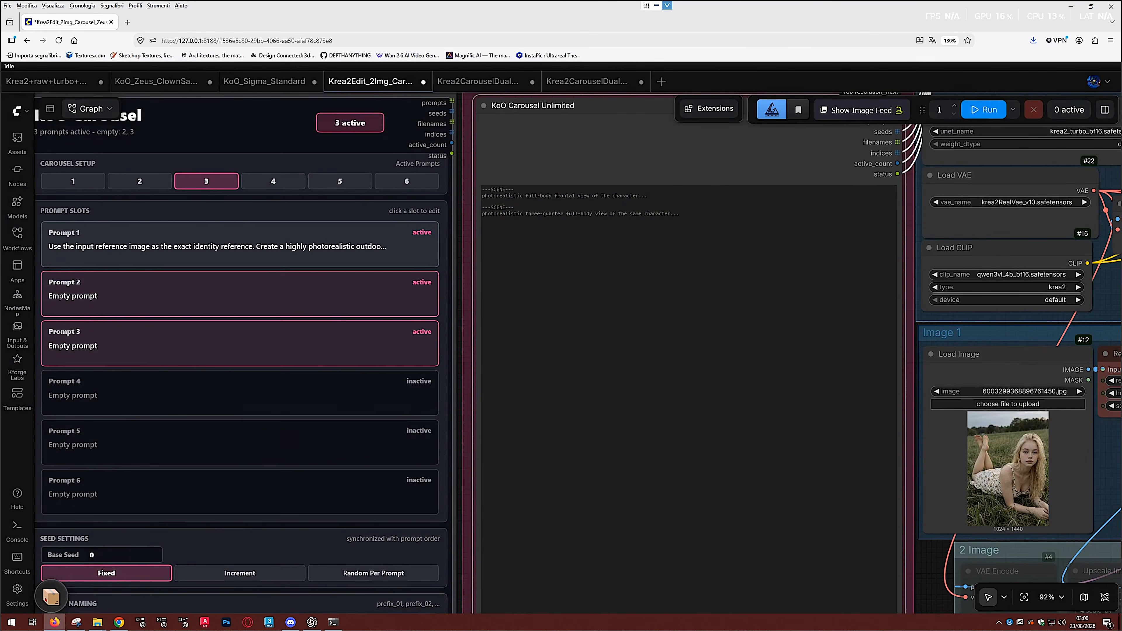
Set the Carousel Prompt Manager's active prompts to 5 and save the Prompt 5 slot empty
{"action": "left_click", "coordinate": [340, 181]}
{"action": "left_click", "coordinate": [234, 449]}
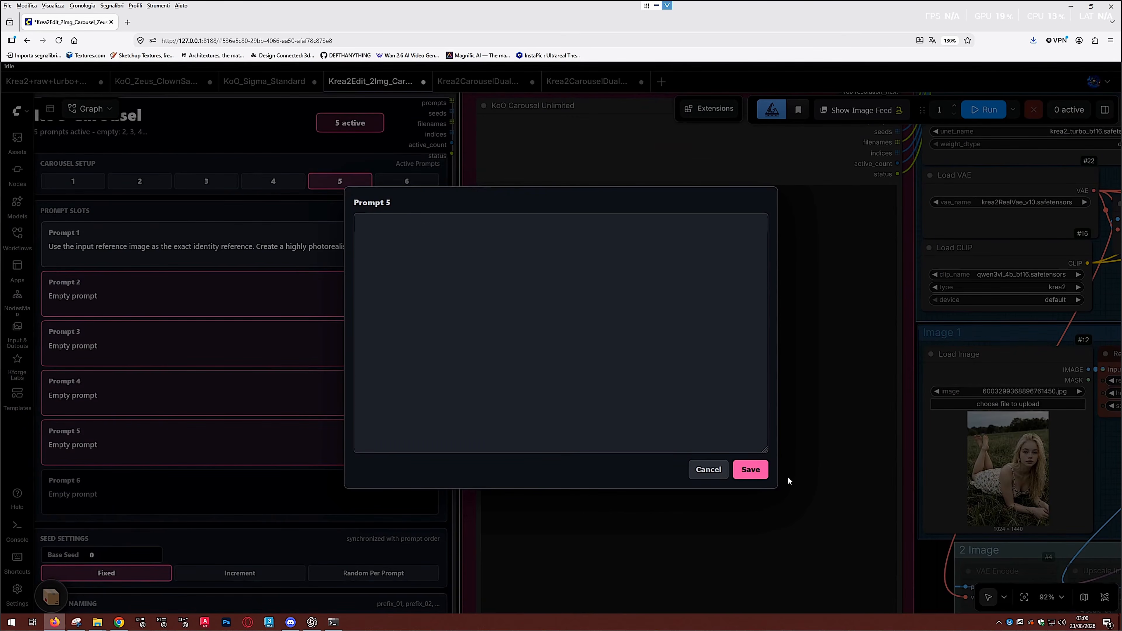
{"action": "left_click", "coordinate": [753, 471]}
Move the "1 img RED/2 img GREEN" switch node from above the carousel group to beside the 2 Image group
{"action": "left_click_drag", "start_coordinate": [395, 373], "coordinate": [291, 392]}
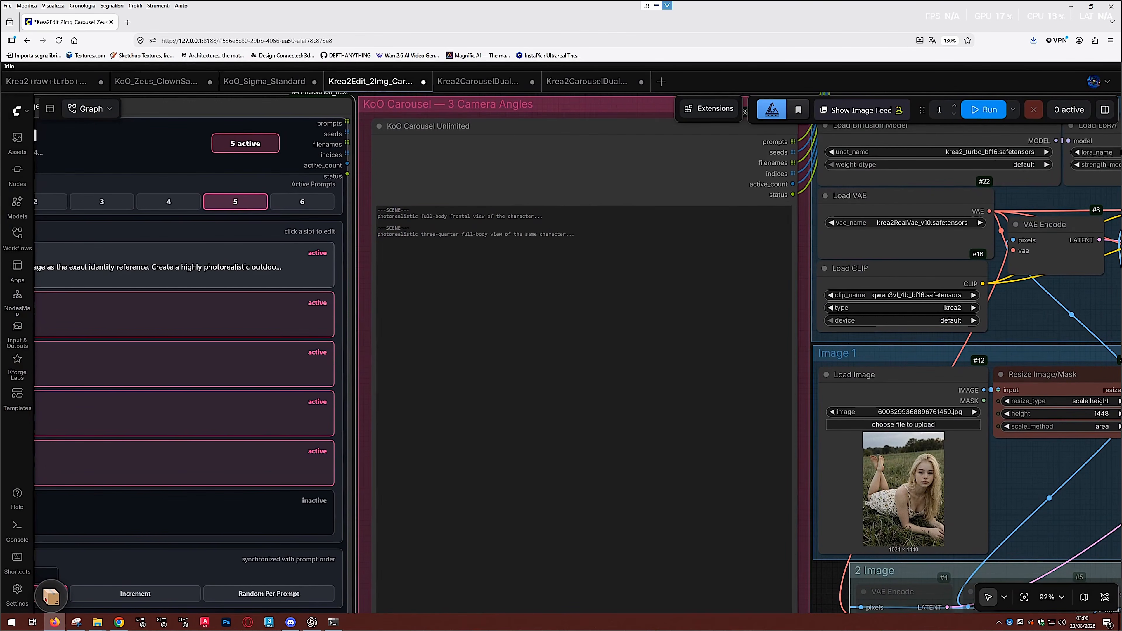
{"action": "left_click", "coordinate": [515, 267]}
{"action": "left_click_drag", "start_coordinate": [514, 267], "coordinate": [434, 214]}
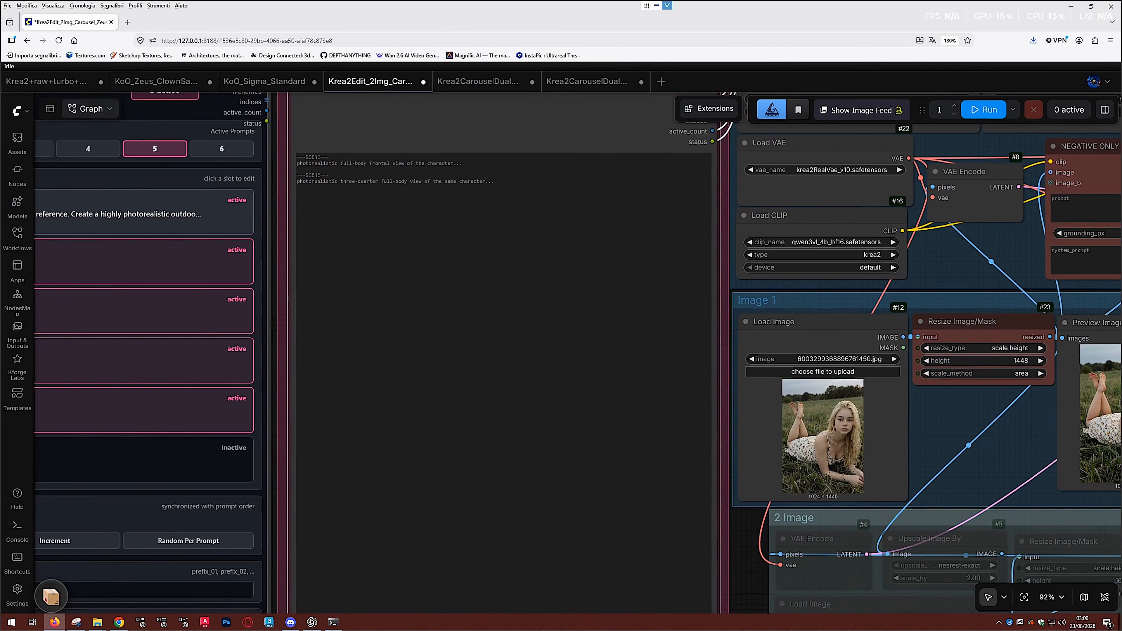
{"action": "left_click_drag", "start_coordinate": [422, 338], "coordinate": [469, 484]}
{"action": "left_click_drag", "start_coordinate": [380, 311], "coordinate": [476, 324]}
{"action": "left_click", "coordinate": [464, 139]}
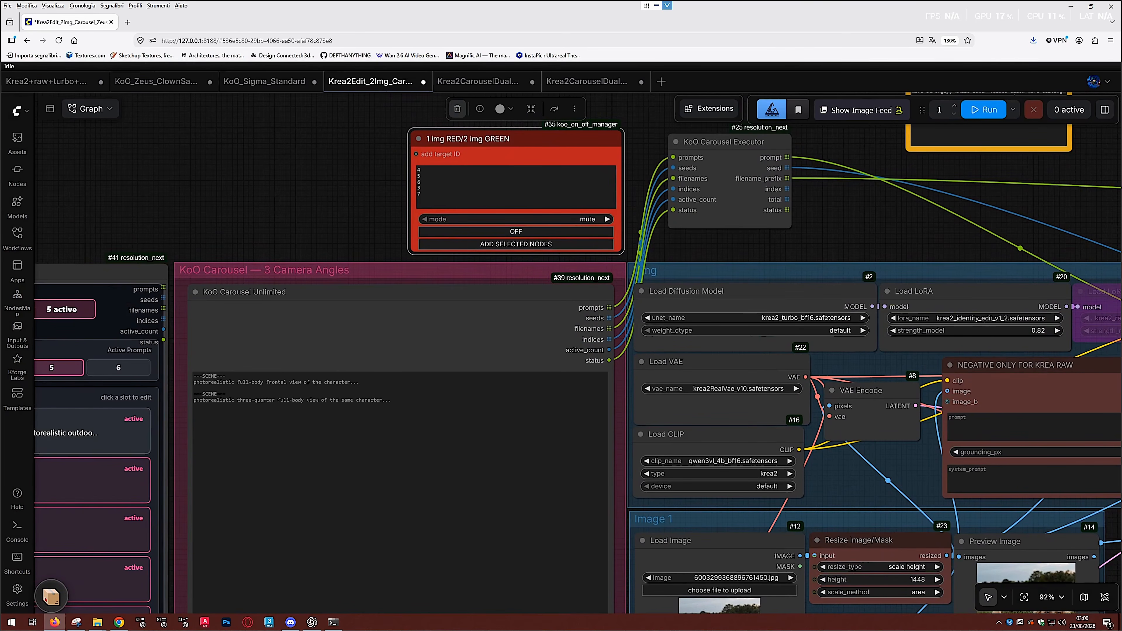
{"action": "left_click_drag", "start_coordinate": [393, 220], "coordinate": [326, 179]}
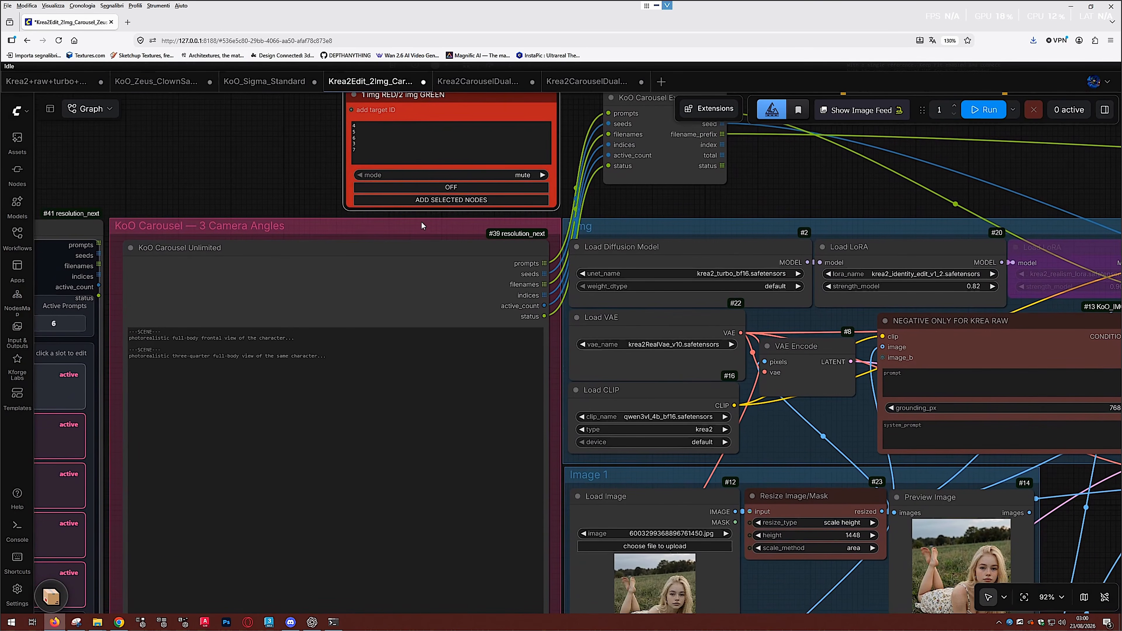
{"action": "scroll", "coordinate": [420, 221], "scroll_direction": "down", "scroll_amount": 3}
{"action": "left_click_drag", "start_coordinate": [426, 378], "coordinate": [341, 139]}
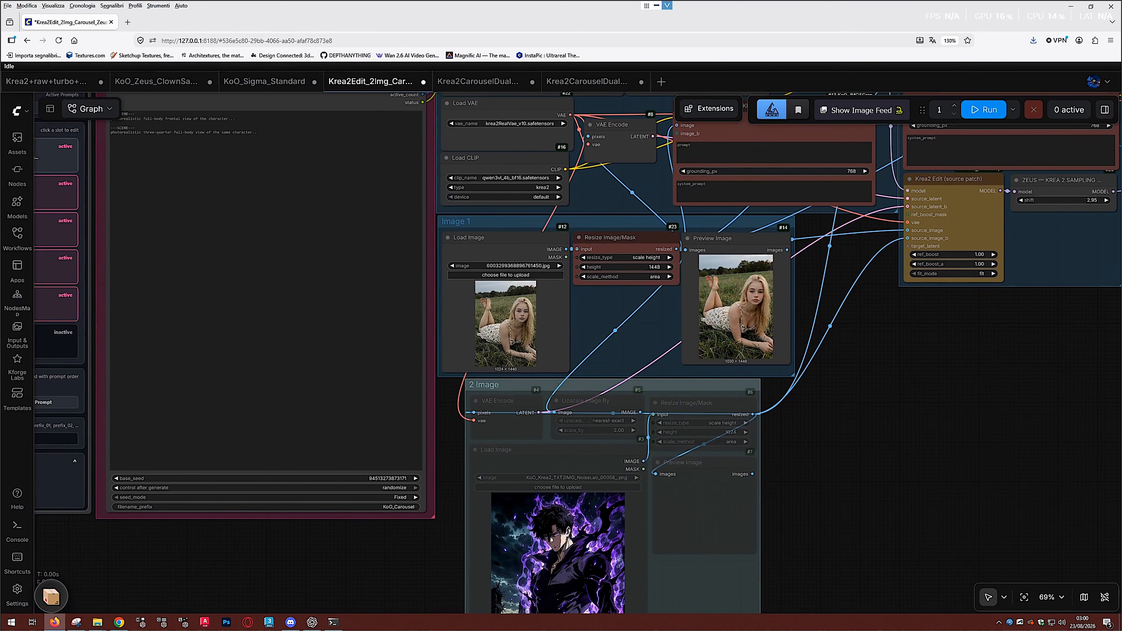
{"action": "left_click_drag", "start_coordinate": [365, 289], "coordinate": [453, 388]}
{"action": "scroll", "coordinate": [453, 389], "scroll_direction": "down", "scroll_amount": 2}
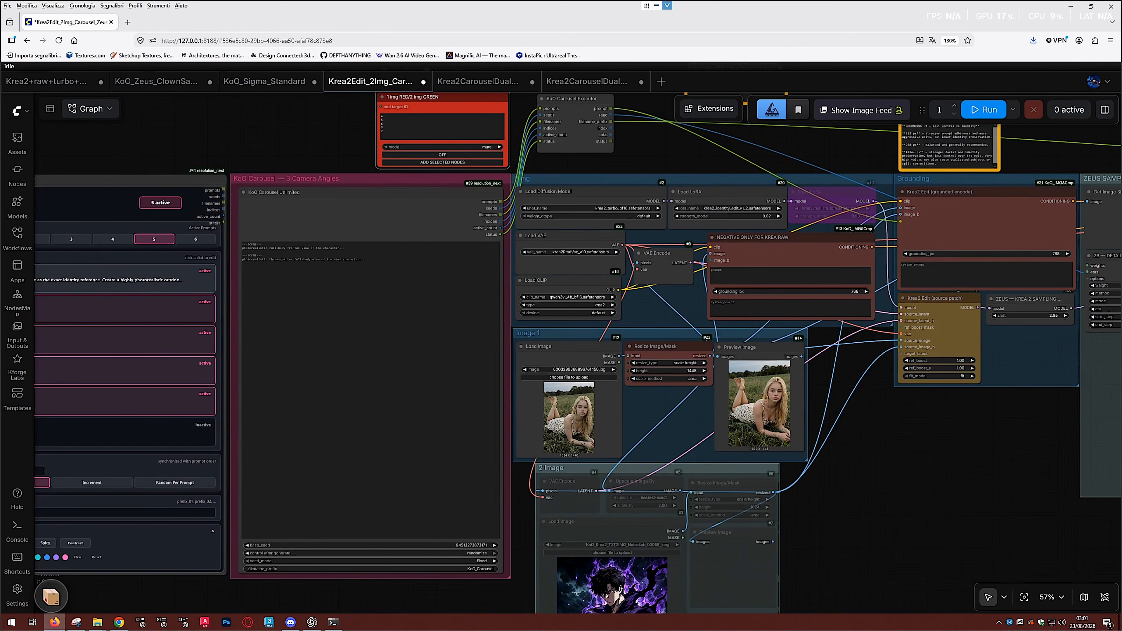
{"action": "left_click_drag", "start_coordinate": [412, 96], "coordinate": [822, 482]}
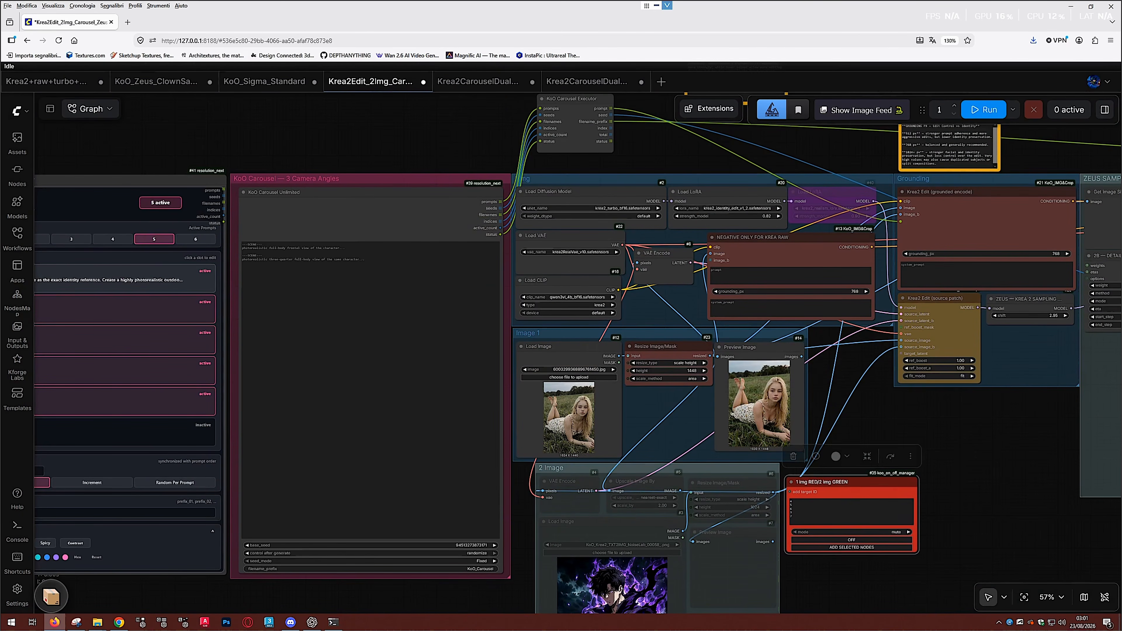
Switch the 2 Image group's nodes on with the "1 img RED/2 img GREEN" node, and switch them back off
{"action": "left_click_drag", "start_coordinate": [913, 420], "coordinate": [899, 313]}
{"action": "scroll", "coordinate": [827, 427], "scroll_direction": "up", "scroll_amount": 5}
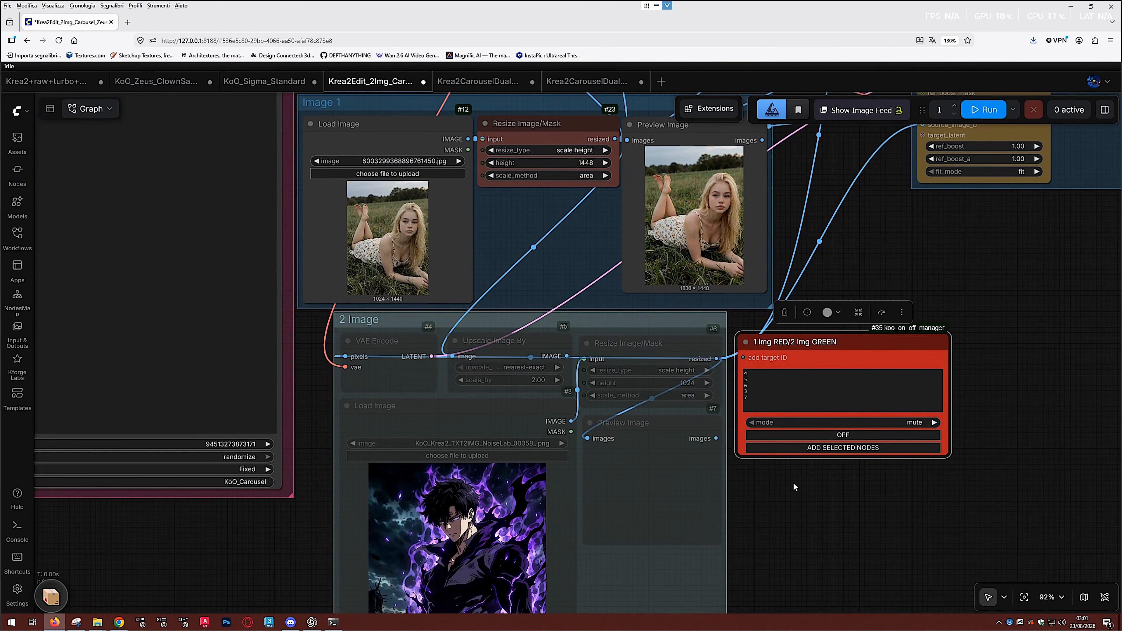
{"action": "left_click_drag", "start_coordinate": [794, 487], "coordinate": [834, 465]}
{"action": "left_click_drag", "start_coordinate": [866, 330], "coordinate": [865, 320]}
{"action": "left_click", "coordinate": [864, 413]}
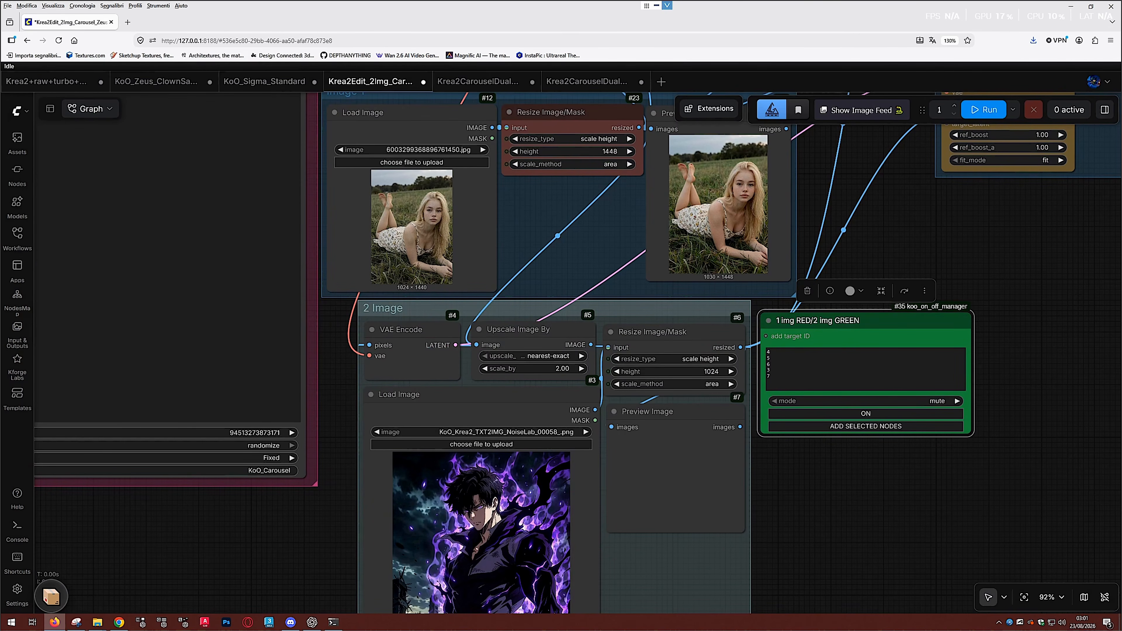
{"action": "left_click", "coordinate": [865, 413]}
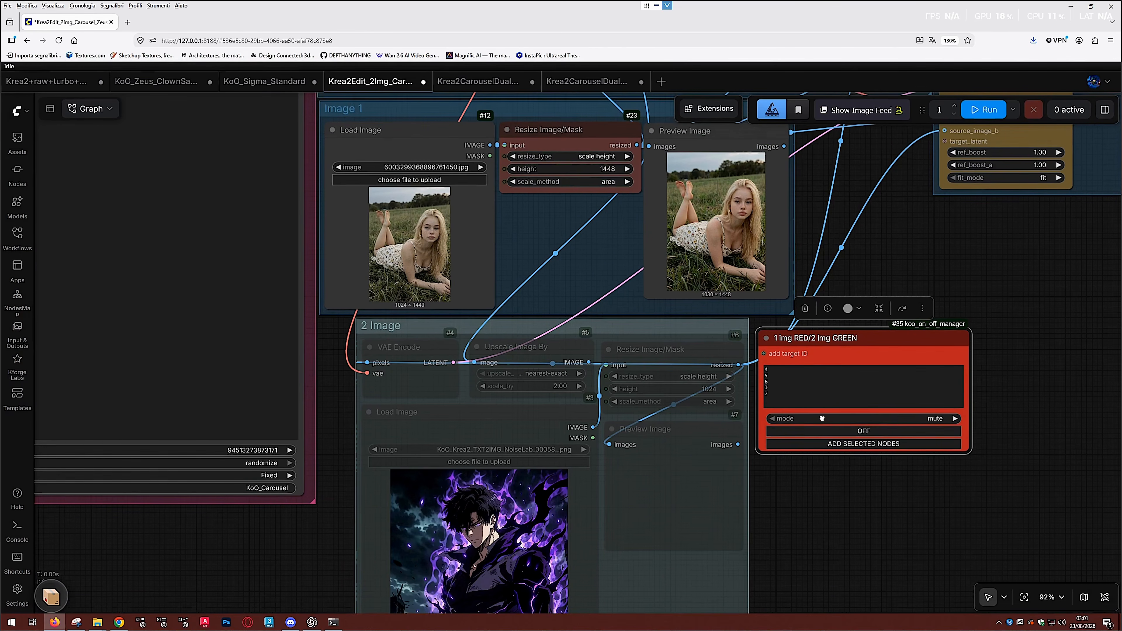
Examine the model loaders, the Image 1 group and the connections into the Krea2 Edit (grounded encode) node
{"action": "scroll", "coordinate": [808, 337], "scroll_direction": "up", "scroll_amount": 3}
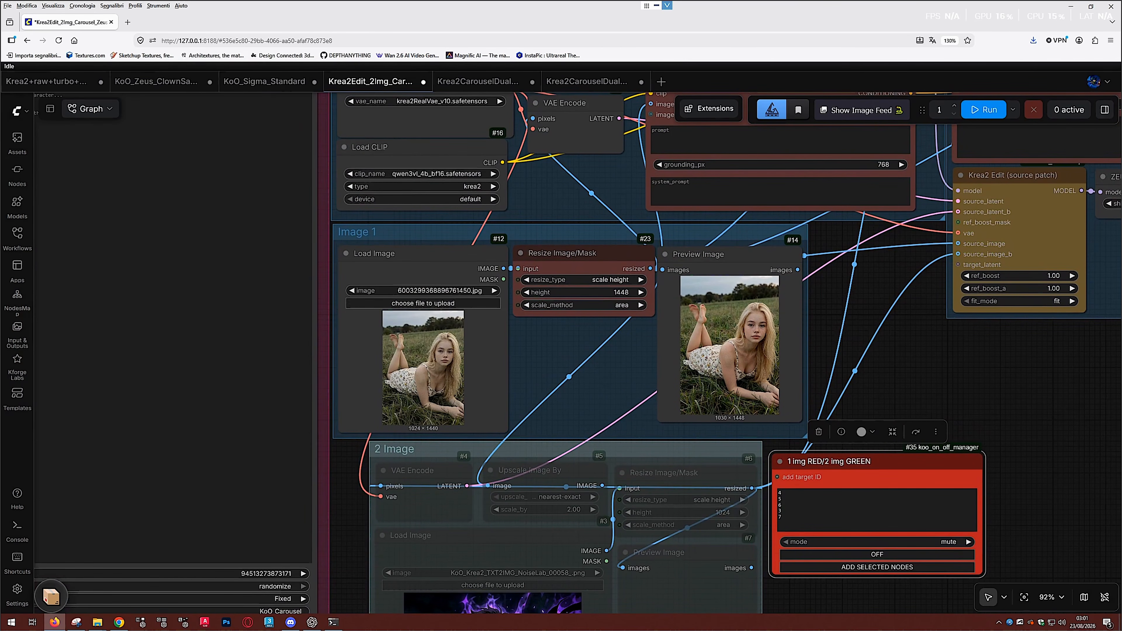
{"action": "left_click_drag", "start_coordinate": [643, 325], "coordinate": [672, 463]}
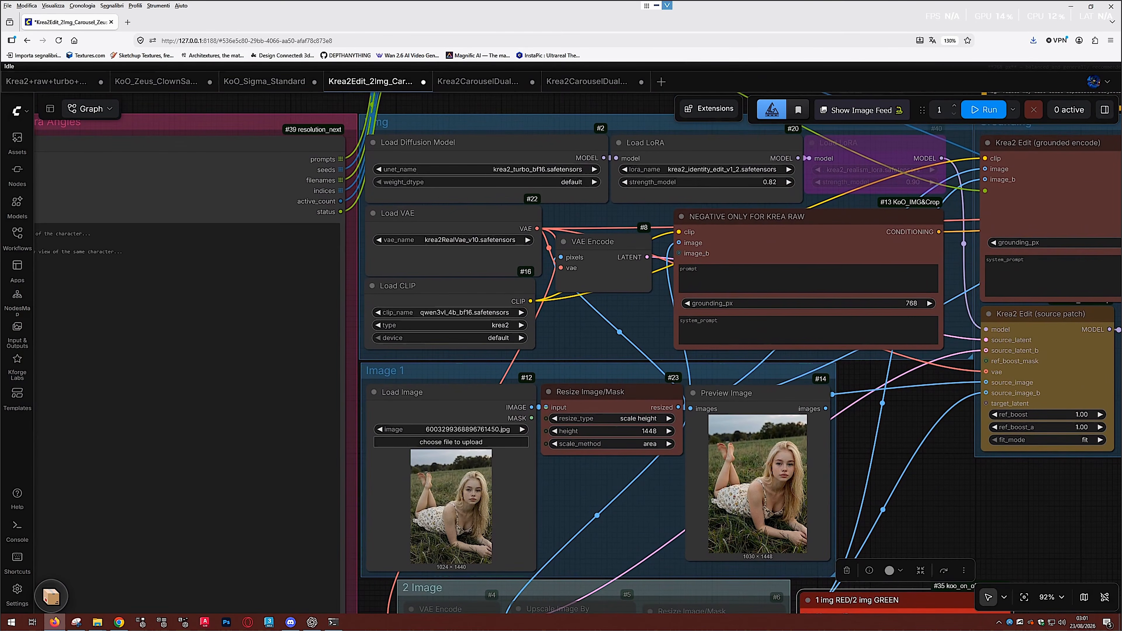
{"action": "left_click_drag", "start_coordinate": [574, 386], "coordinate": [518, 431]}
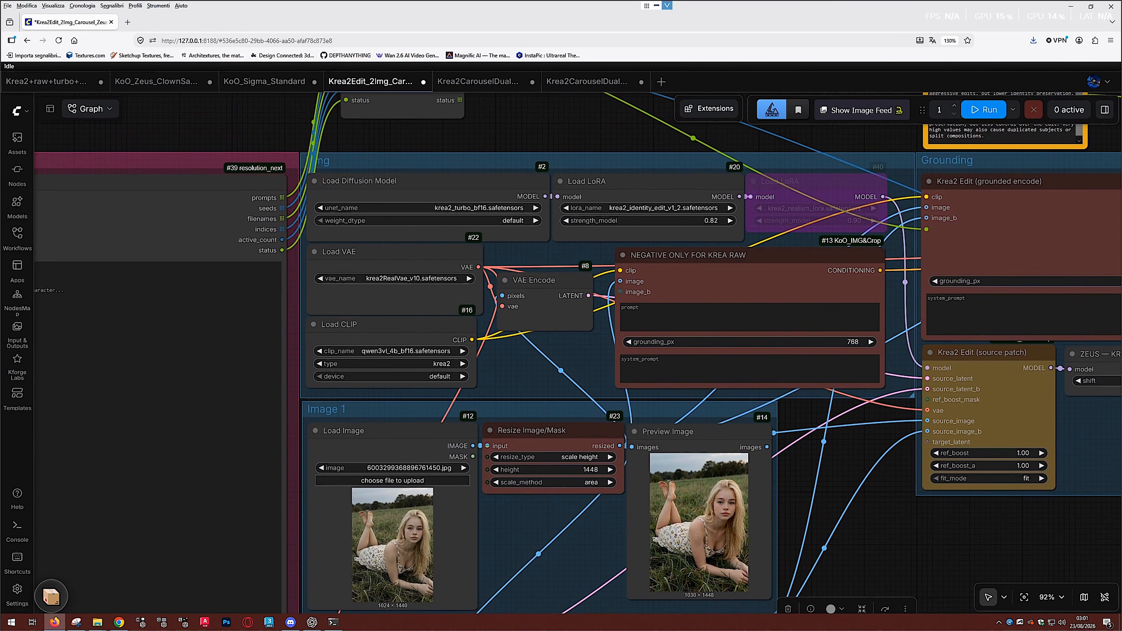
{"action": "left_click", "coordinate": [553, 431]}
{"action": "left_click", "coordinate": [750, 278]}
{"action": "left_click_drag", "start_coordinate": [1032, 229], "coordinate": [914, 258]}
{"action": "left_click", "coordinate": [914, 257]}
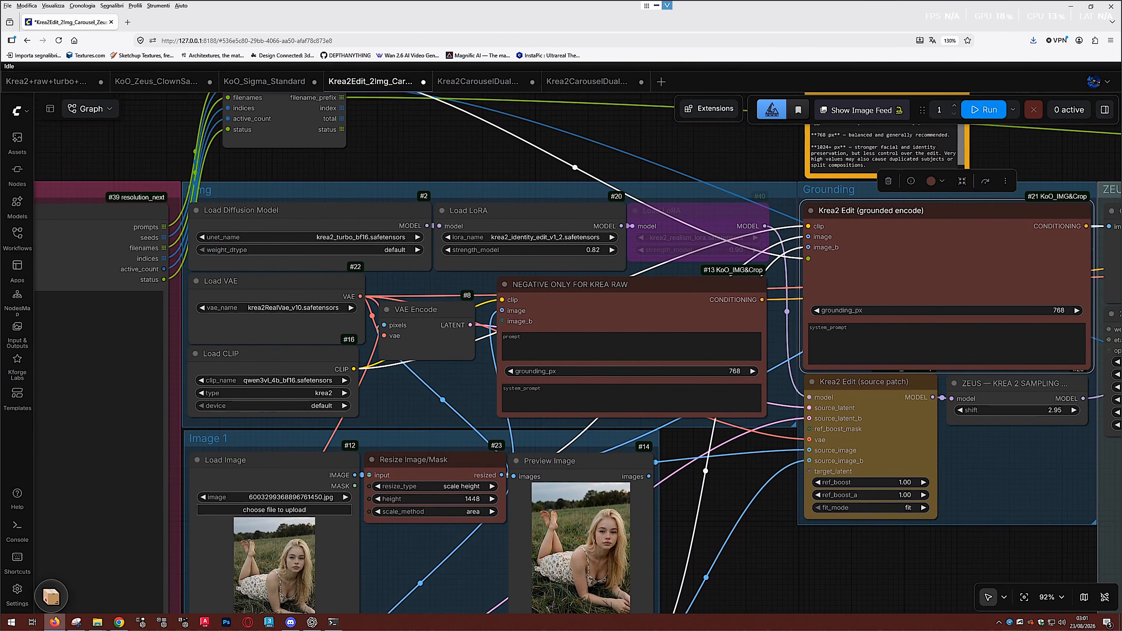
{"action": "left_click_drag", "start_coordinate": [548, 431], "coordinate": [762, 357]}
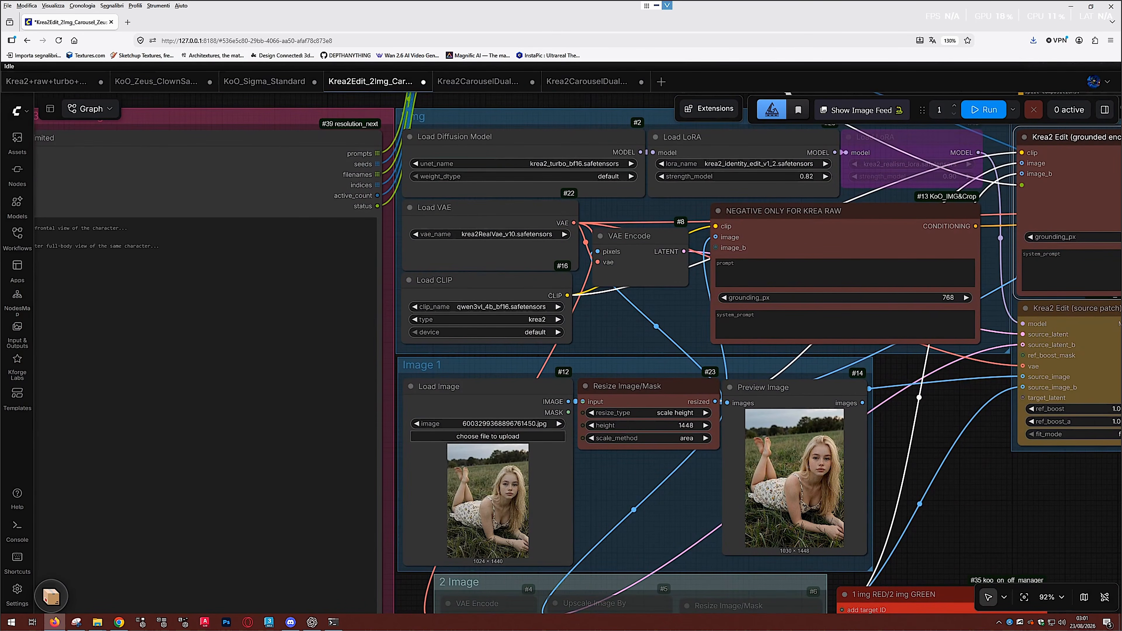
Inspect the Image 1 group's Resize Image/Mask settings and compare the loaded image's size with the resized preview
{"action": "scroll", "coordinate": [649, 397], "scroll_direction": "up", "scroll_amount": 4}
{"action": "left_click", "coordinate": [649, 392]}
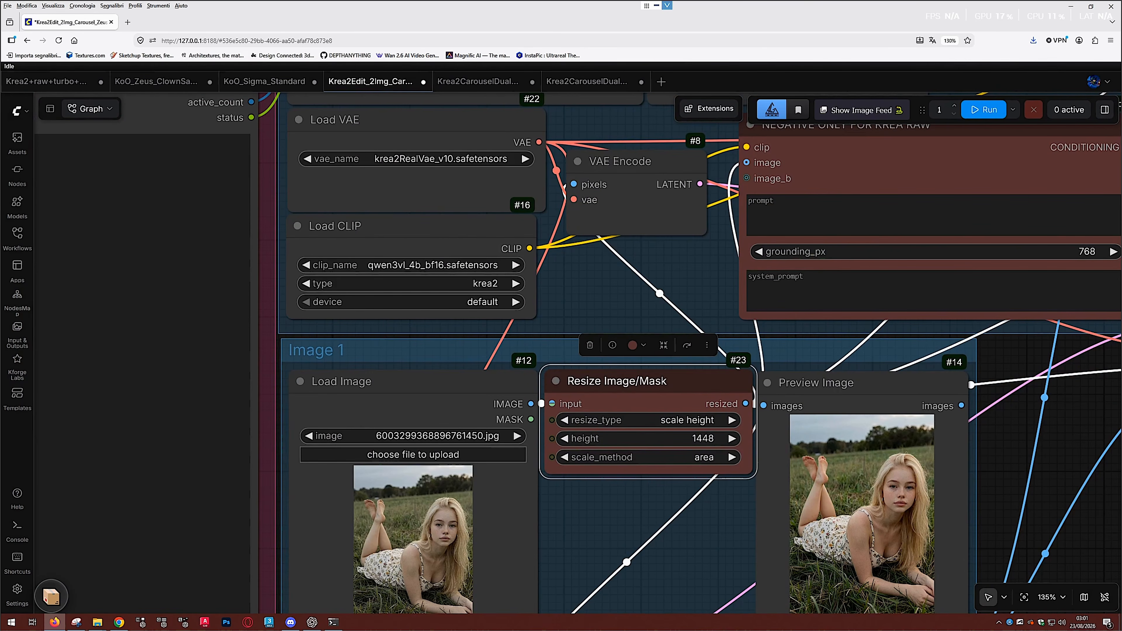
{"action": "scroll", "coordinate": [661, 349], "scroll_direction": "down", "scroll_amount": 3}
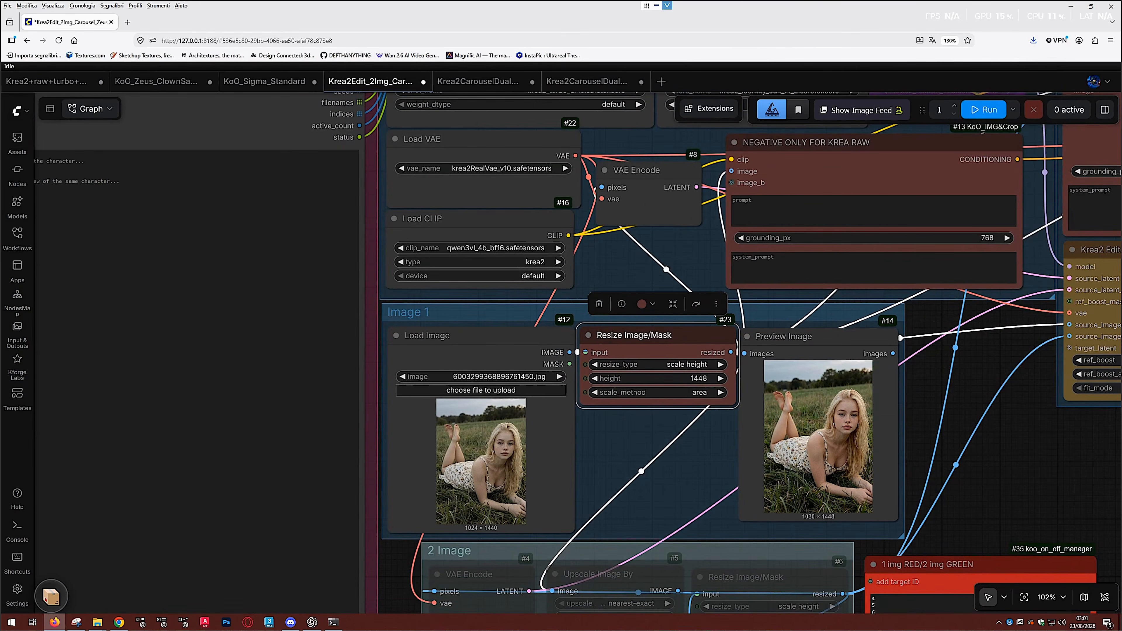
{"action": "scroll", "coordinate": [526, 451], "scroll_direction": "up", "scroll_amount": 3}
{"action": "left_click_drag", "start_coordinate": [617, 478], "coordinate": [581, 441]}
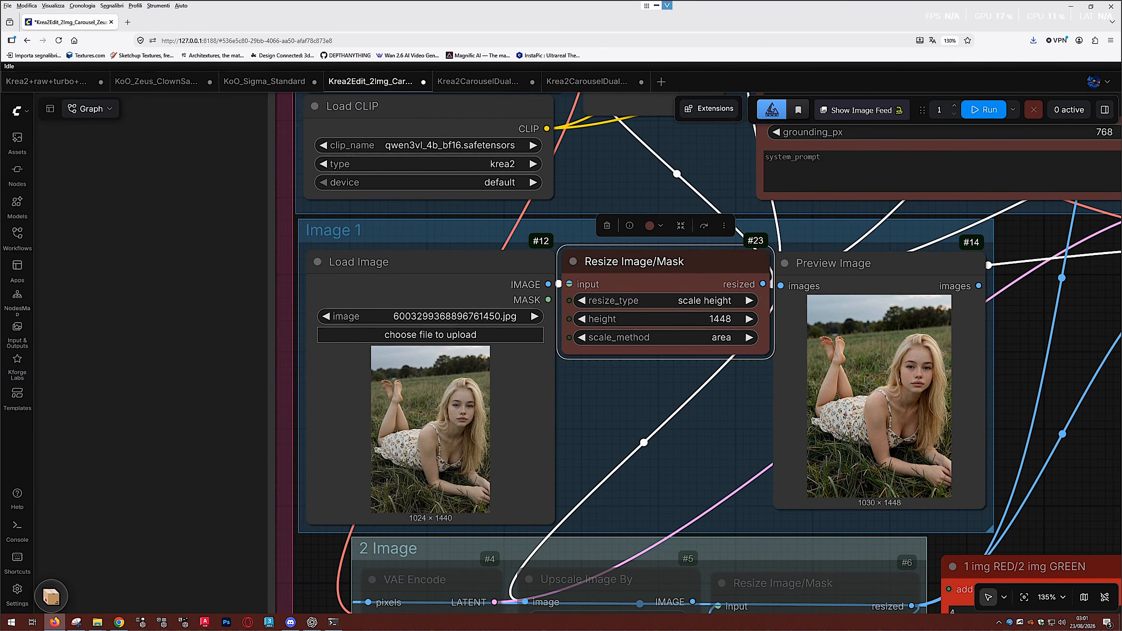
Enlarge the first generated image in the SAVE CAROUSEL — ZEUS NO UPSCALE node, check its resolution, and return to the image grid
{"action": "scroll", "coordinate": [855, 415], "scroll_direction": "down", "scroll_amount": 7}
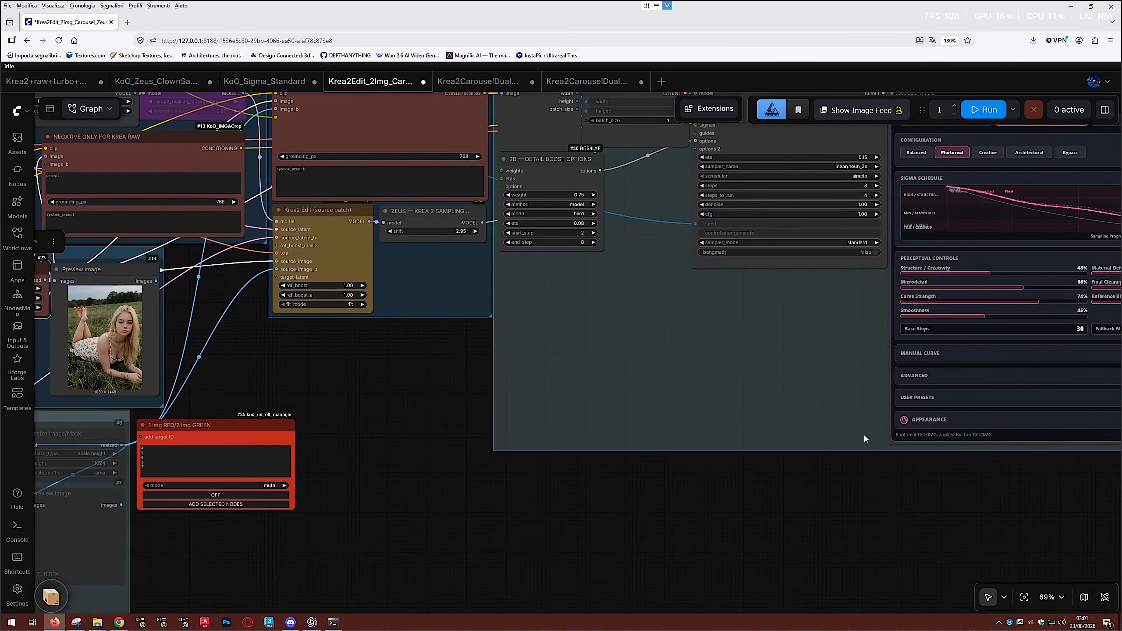
{"action": "left_click_drag", "start_coordinate": [794, 476], "coordinate": [642, 488]}
{"action": "left_click_drag", "start_coordinate": [833, 473], "coordinate": [53, 491]}
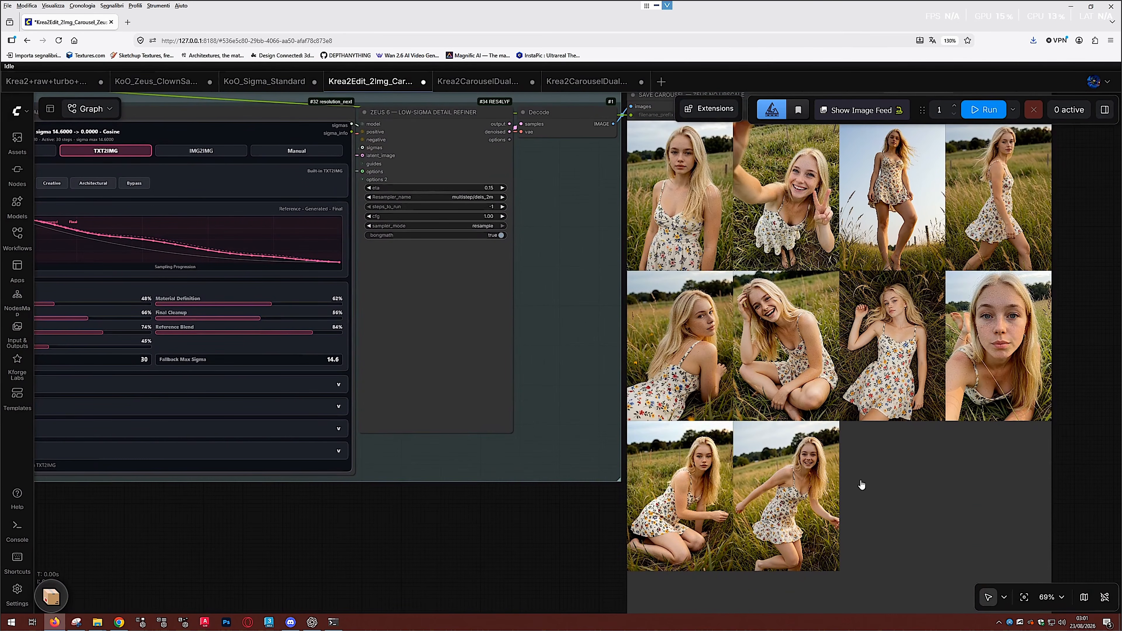
{"action": "left_click_drag", "start_coordinate": [879, 504], "coordinate": [842, 546]}
{"action": "left_click", "coordinate": [622, 245]}
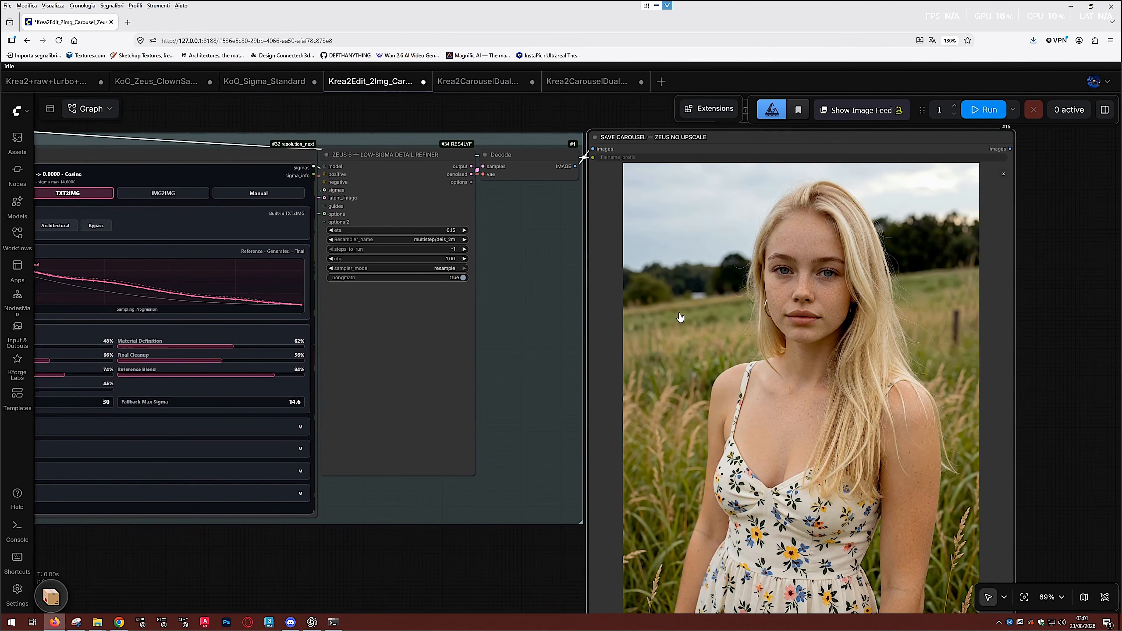
{"action": "left_click_drag", "start_coordinate": [739, 295], "coordinate": [728, 102]}
{"action": "scroll", "coordinate": [811, 488], "scroll_direction": "up", "scroll_amount": 10}
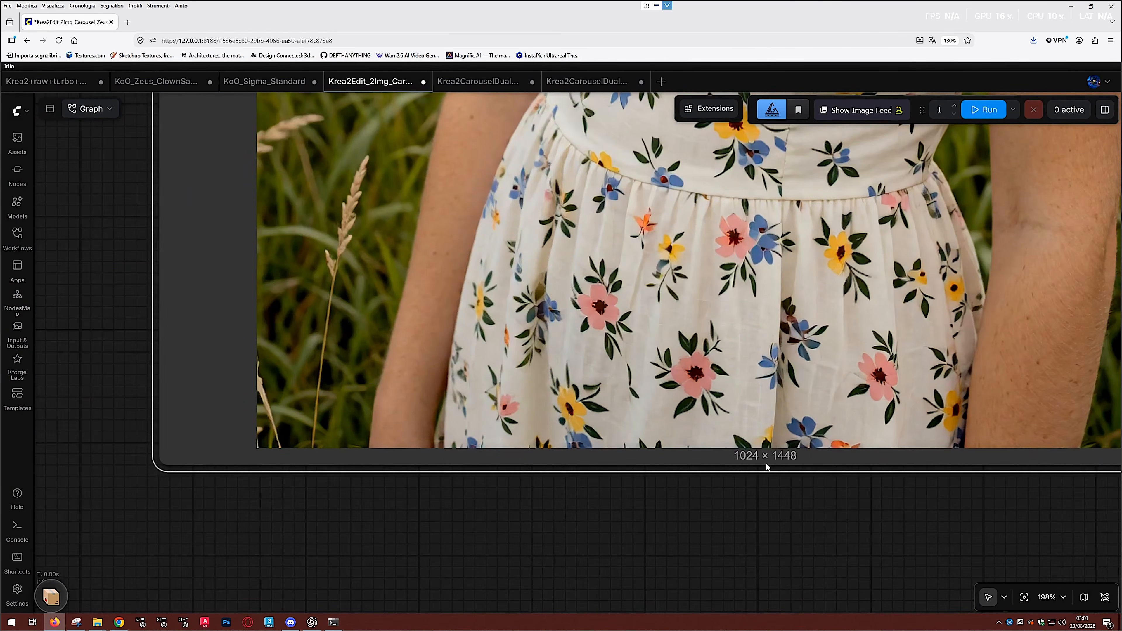
{"action": "scroll", "coordinate": [714, 485], "scroll_direction": "down", "scroll_amount": 10}
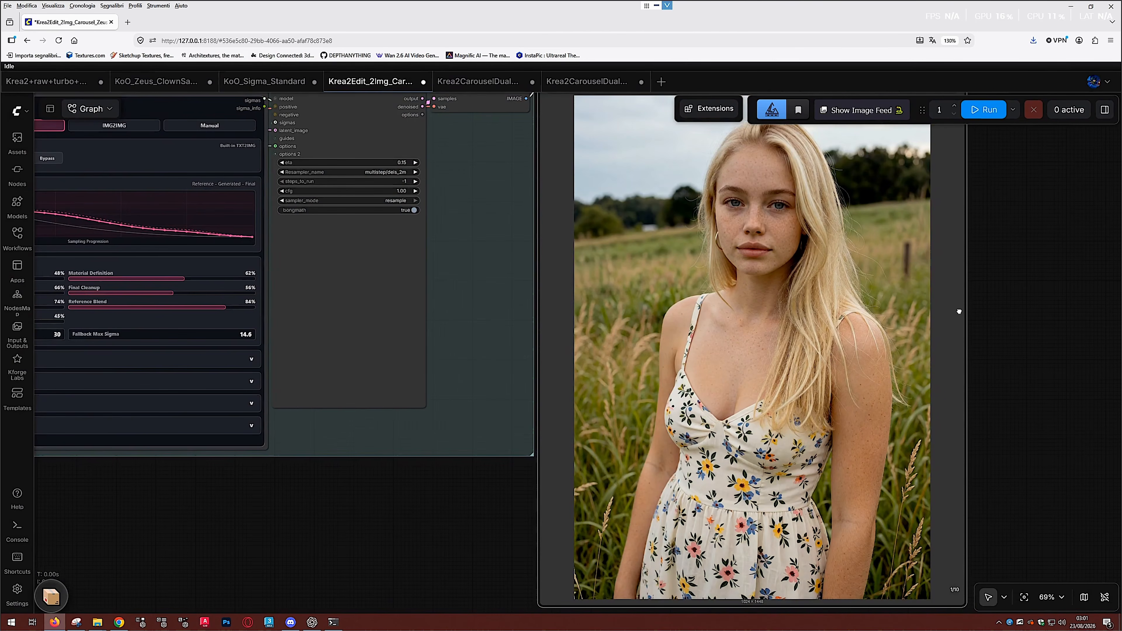
{"action": "left_click_drag", "start_coordinate": [959, 312], "coordinate": [975, 397]}
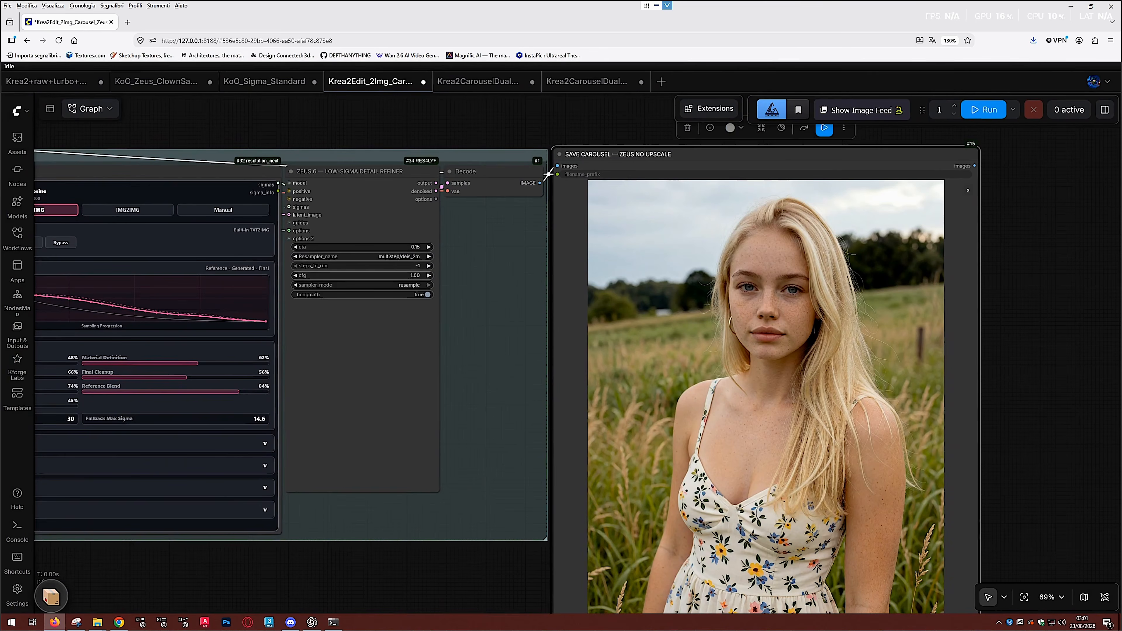
{"action": "left_click", "coordinate": [965, 194]}
Go back to the Image 1 group and review its resize height together with the loader and Krea2 Edit nodes
{"action": "left_click_drag", "start_coordinate": [145, 546], "coordinate": [648, 493]}
{"action": "left_click_drag", "start_coordinate": [116, 493], "coordinate": [482, 478]}
{"action": "left_click_drag", "start_coordinate": [147, 374], "coordinate": [422, 444]}
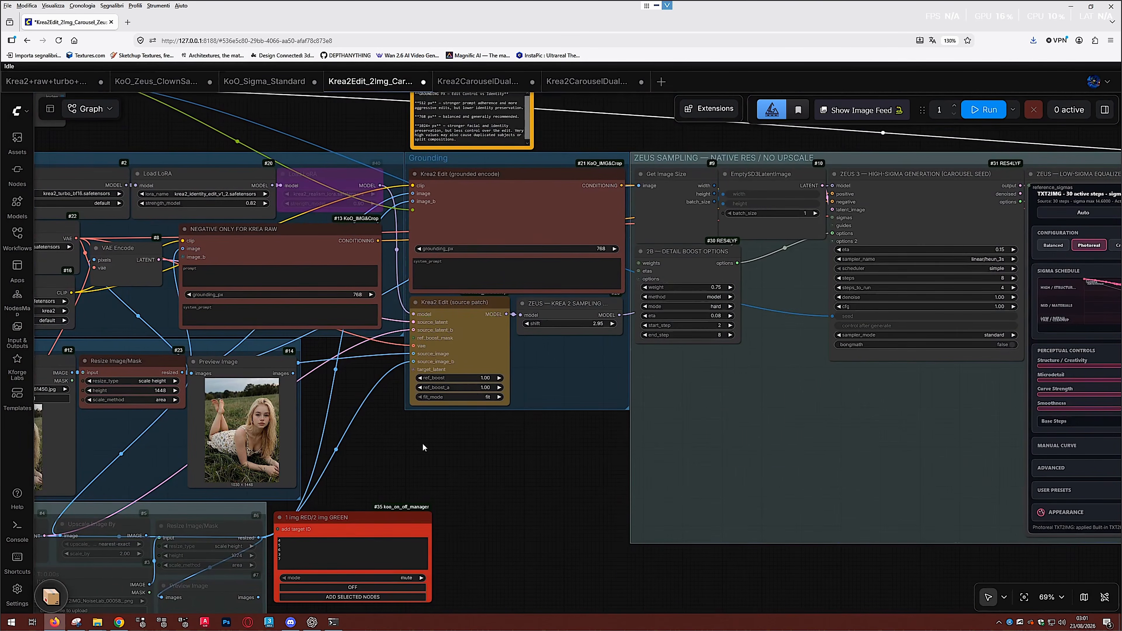
{"action": "left_click_drag", "start_coordinate": [299, 448], "coordinate": [521, 432]}
{"action": "scroll", "coordinate": [520, 429], "scroll_direction": "up", "scroll_amount": 8}
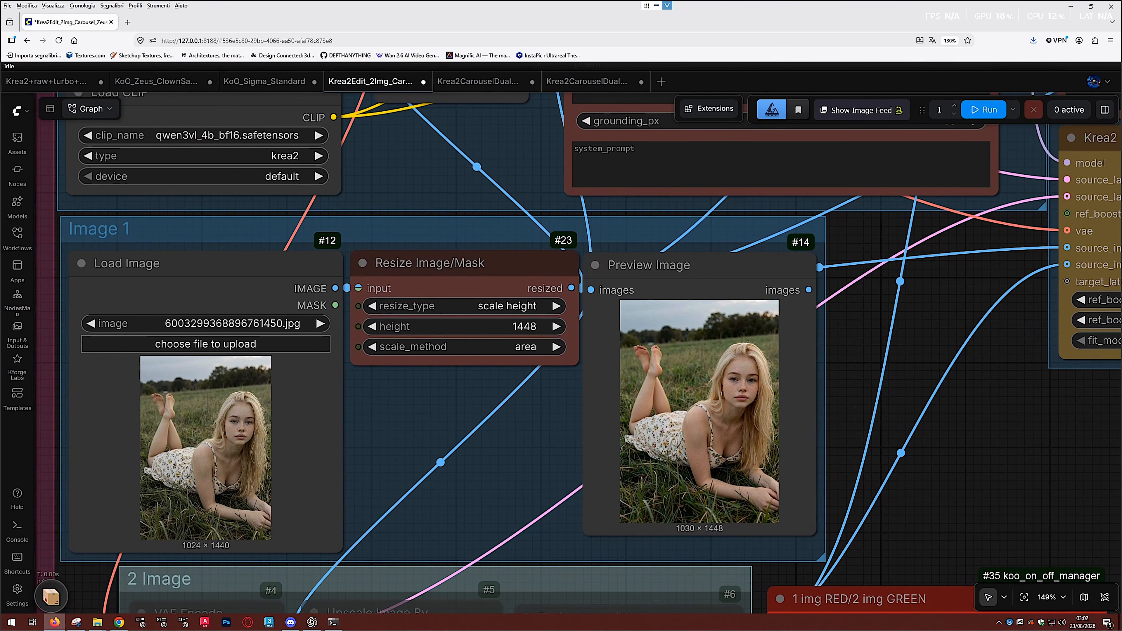
{"action": "left_click_drag", "start_coordinate": [549, 416], "coordinate": [560, 545]}
{"action": "scroll", "coordinate": [784, 371], "scroll_direction": "down", "scroll_amount": 1}
{"action": "scroll", "coordinate": [879, 344], "scroll_direction": "down", "scroll_amount": 1}
{"action": "left_click_drag", "start_coordinate": [879, 344], "coordinate": [781, 440]}
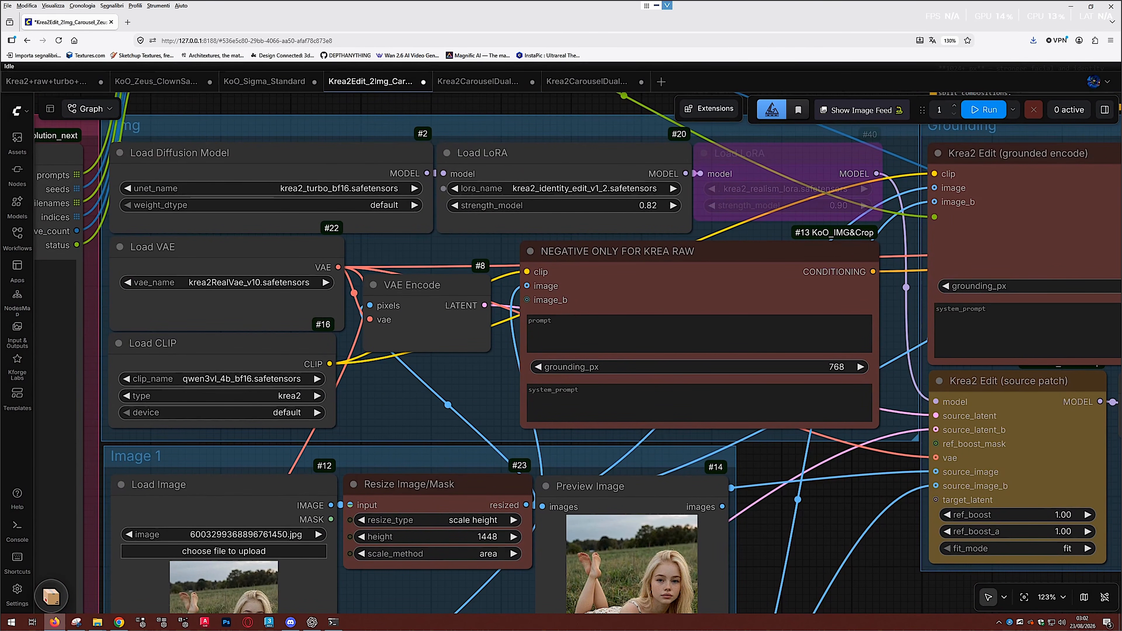
{"action": "left_click_drag", "start_coordinate": [442, 398], "coordinate": [570, 253]}
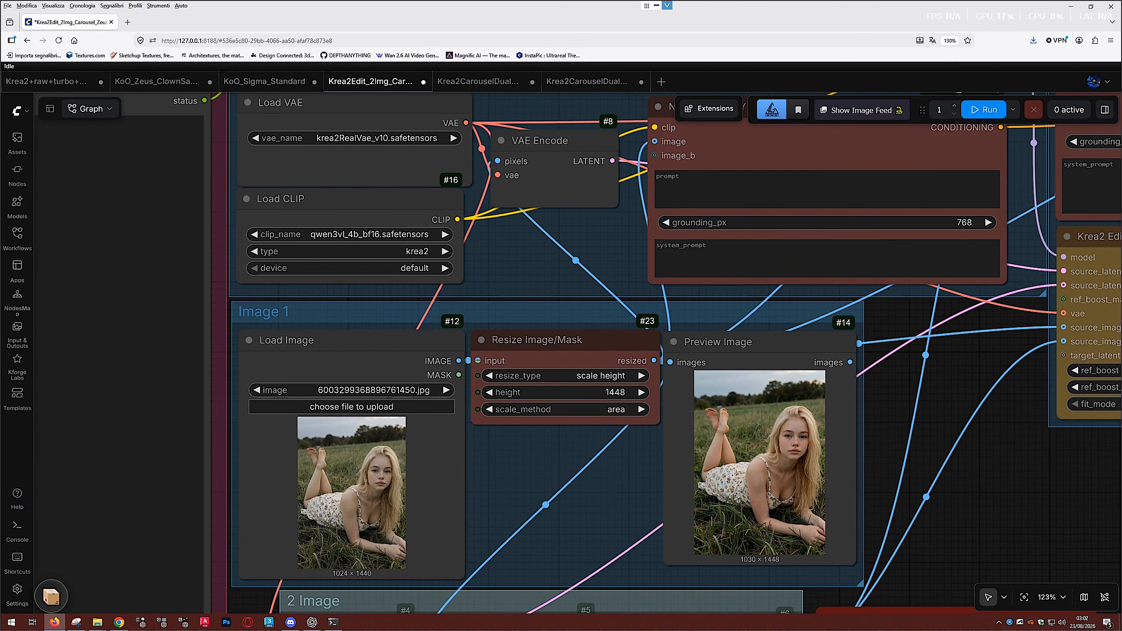
Compare the loaded reference image with its resized preview in the Image 1 group and check the scale height setting
{"action": "left_click_drag", "start_coordinate": [796, 396], "coordinate": [770, 414]}
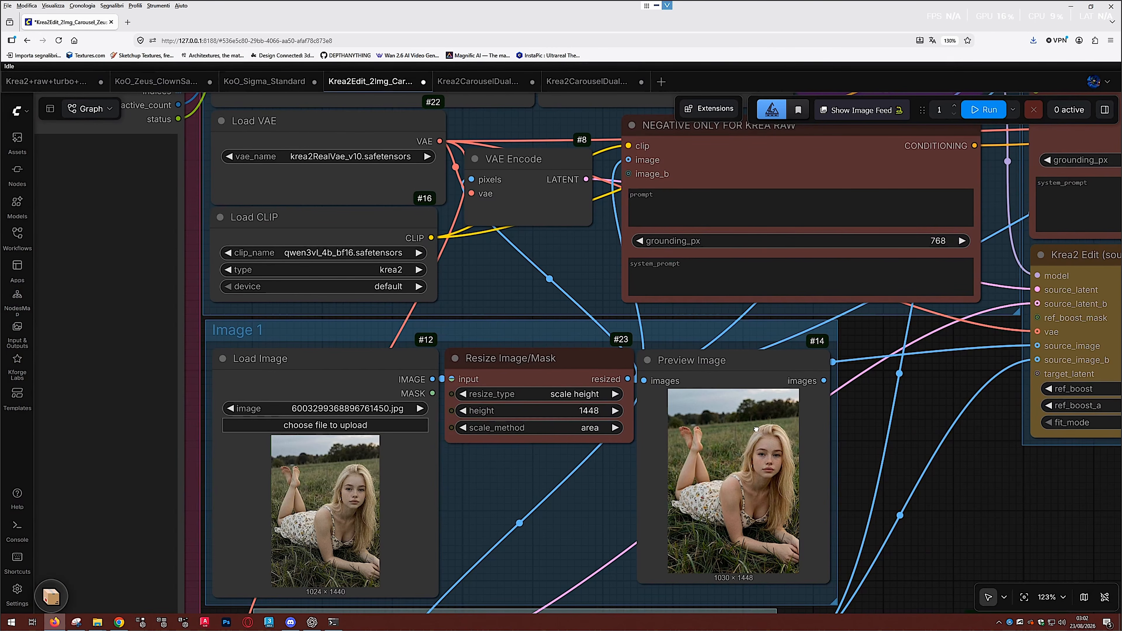
{"action": "left_click_drag", "start_coordinate": [928, 464], "coordinate": [987, 433]}
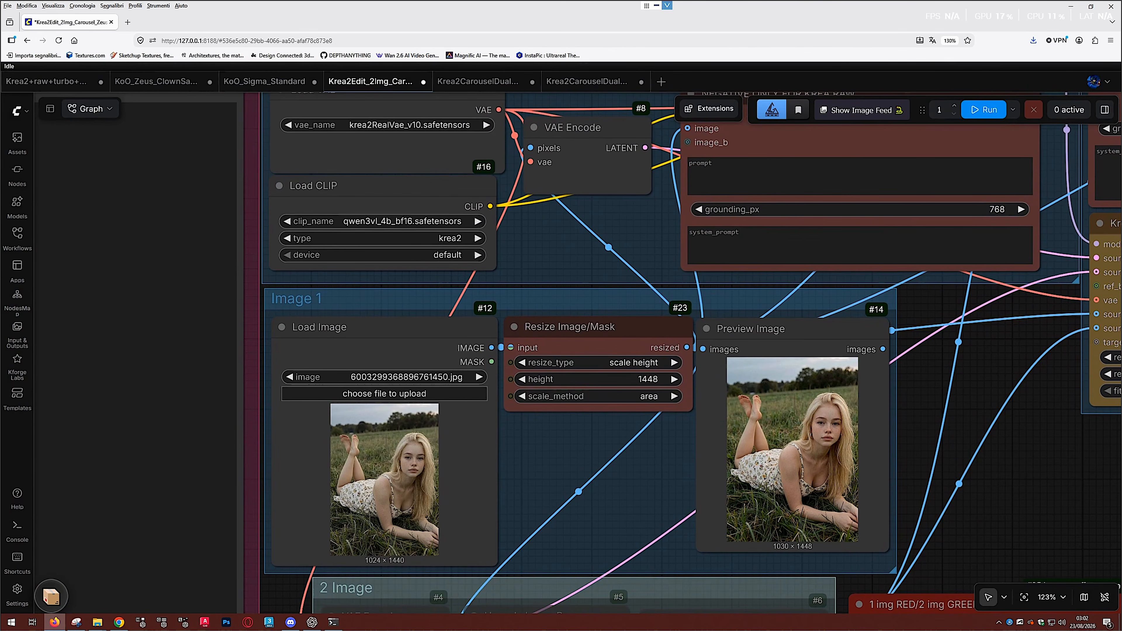
{"action": "left_click_drag", "start_coordinate": [986, 433], "coordinate": [977, 462]}
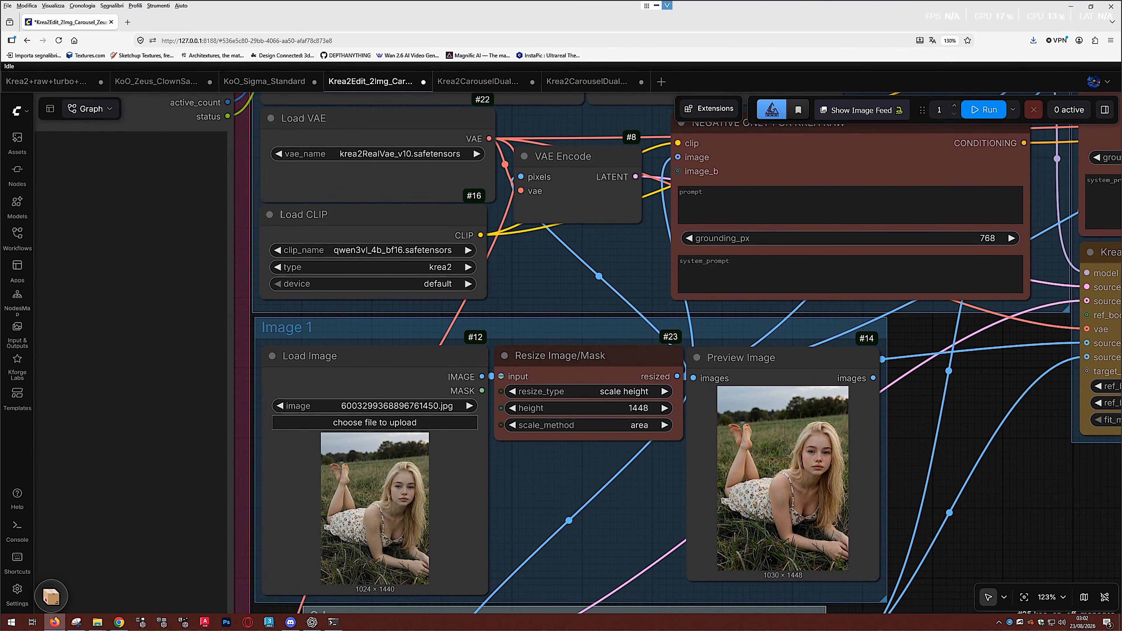
{"action": "left_click_drag", "start_coordinate": [402, 590], "coordinate": [487, 539]}
{"action": "left_click_drag", "start_coordinate": [509, 496], "coordinate": [421, 532]}
{"action": "left_click_drag", "start_coordinate": [683, 424], "coordinate": [669, 431]}
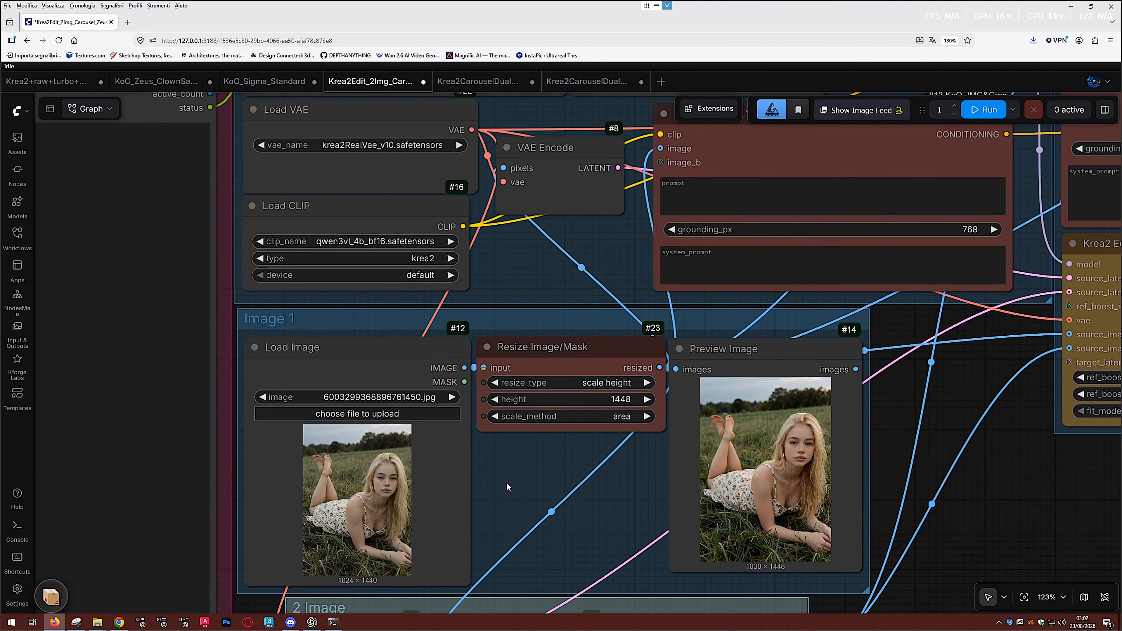
{"action": "left_click_drag", "start_coordinate": [509, 486], "coordinate": [754, 445]}
{"action": "scroll", "coordinate": [751, 447], "scroll_direction": "up", "scroll_amount": 2}
{"action": "scroll", "coordinate": [746, 446], "scroll_direction": "up", "scroll_amount": 2}
{"action": "scroll", "coordinate": [587, 444], "scroll_direction": "down", "scroll_amount": 4}
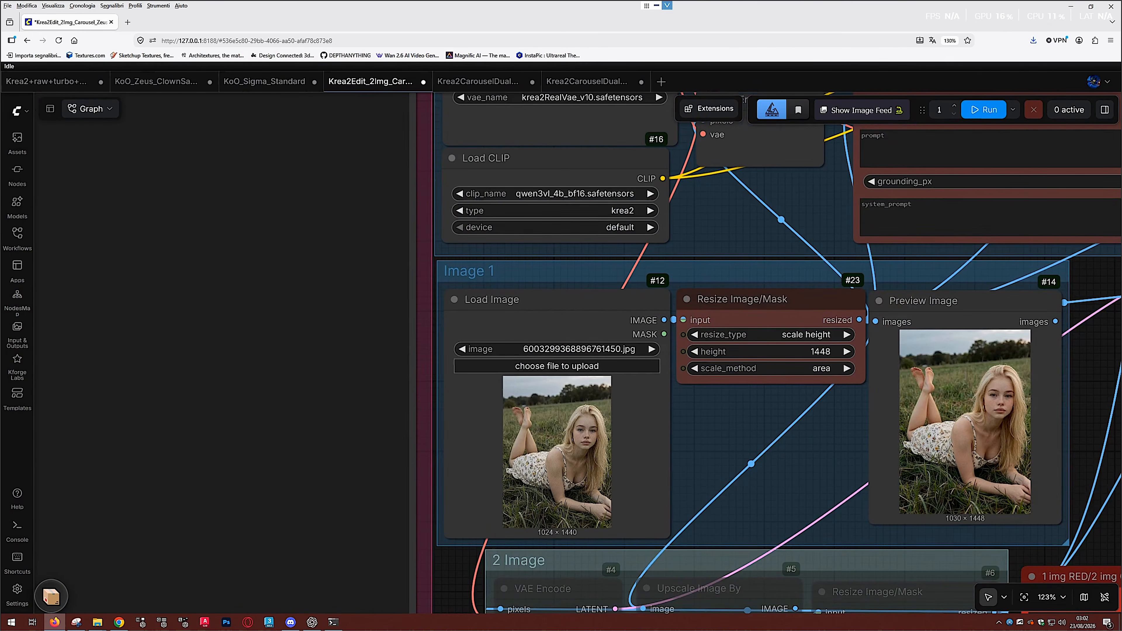
{"action": "scroll", "coordinate": [585, 445], "scroll_direction": "up", "scroll_amount": 3}
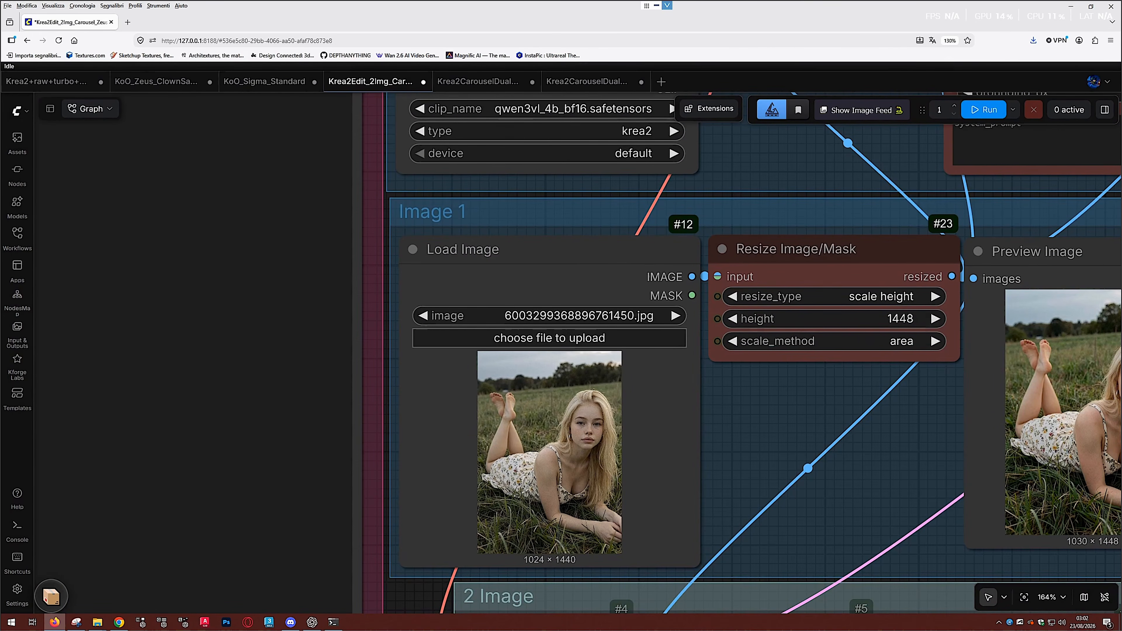
{"action": "scroll", "coordinate": [745, 447], "scroll_direction": "down", "scroll_amount": 2}
Collapse the NEGATIVE ONLY FOR KREA RAW node and expand it again
{"action": "left_click_drag", "start_coordinate": [846, 249], "coordinate": [718, 492]}
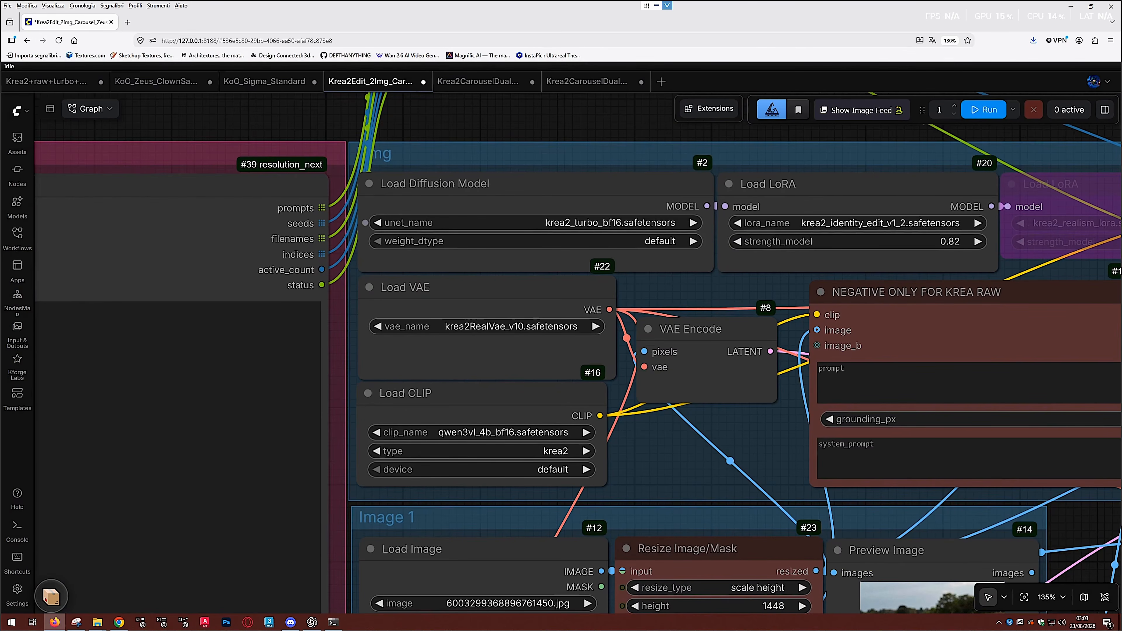
{"action": "left_click_drag", "start_coordinate": [884, 305], "coordinate": [550, 321]}
{"action": "left_click", "coordinate": [549, 321]}
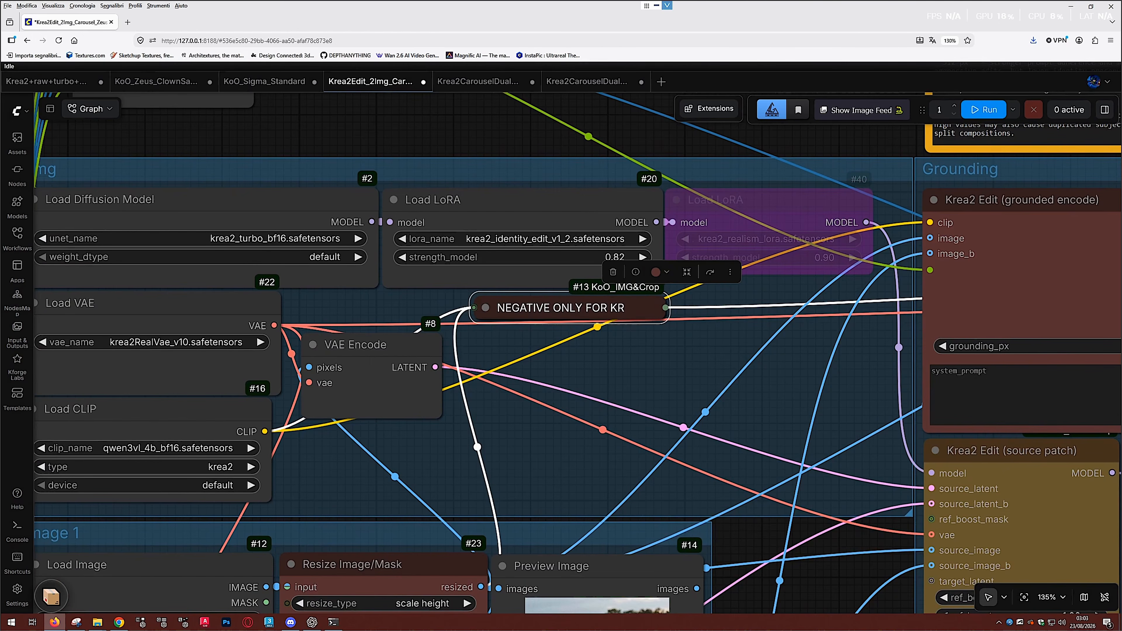
{"action": "left_click", "coordinate": [485, 308]}
{"action": "left_click", "coordinate": [485, 308]}
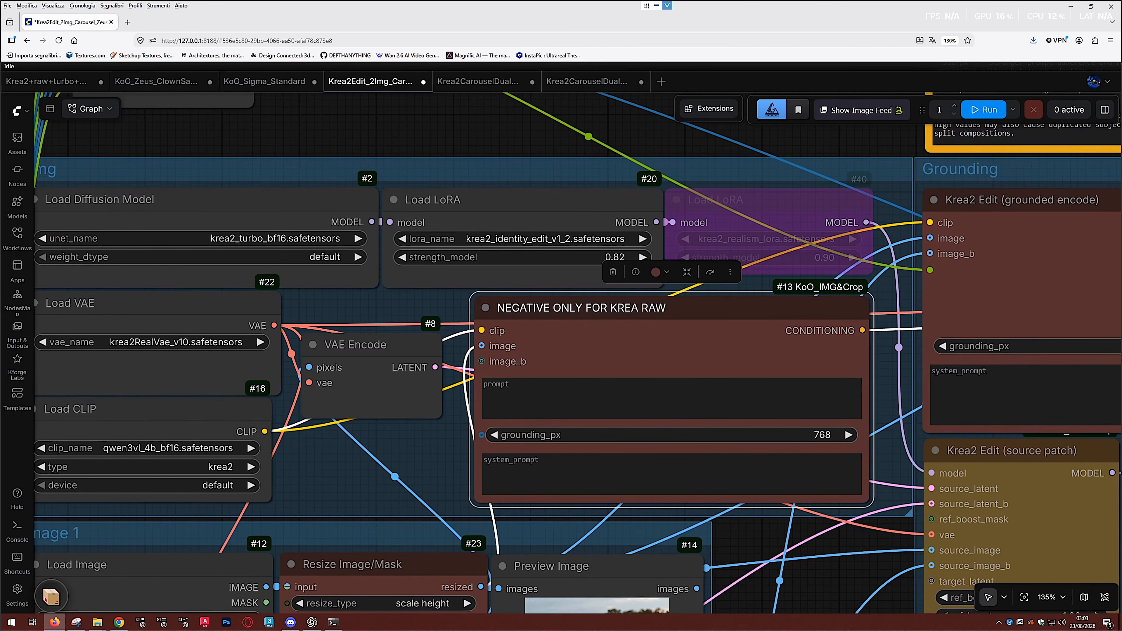
Read the GROUNDING PX note above the Krea2 Edit (grounded encode) node, highlighting the 512 and 1024 px values
{"action": "left_click_drag", "start_coordinate": [871, 386], "coordinate": [633, 436]}
{"action": "scroll", "coordinate": [633, 437], "scroll_direction": "down", "scroll_amount": 2}
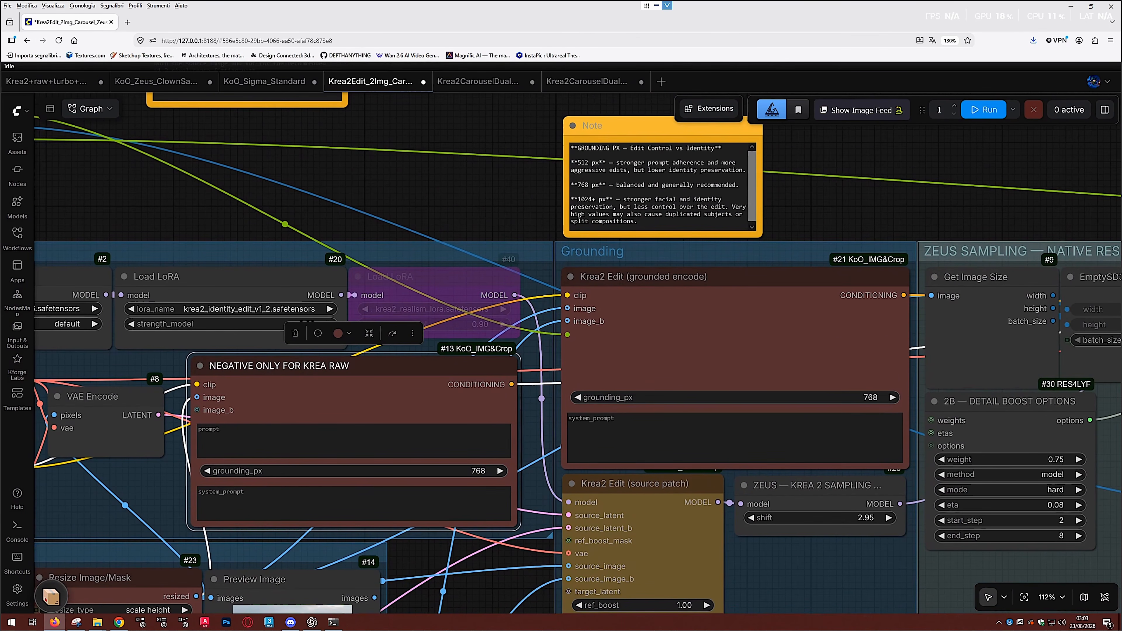
{"action": "left_click", "coordinate": [734, 354]}
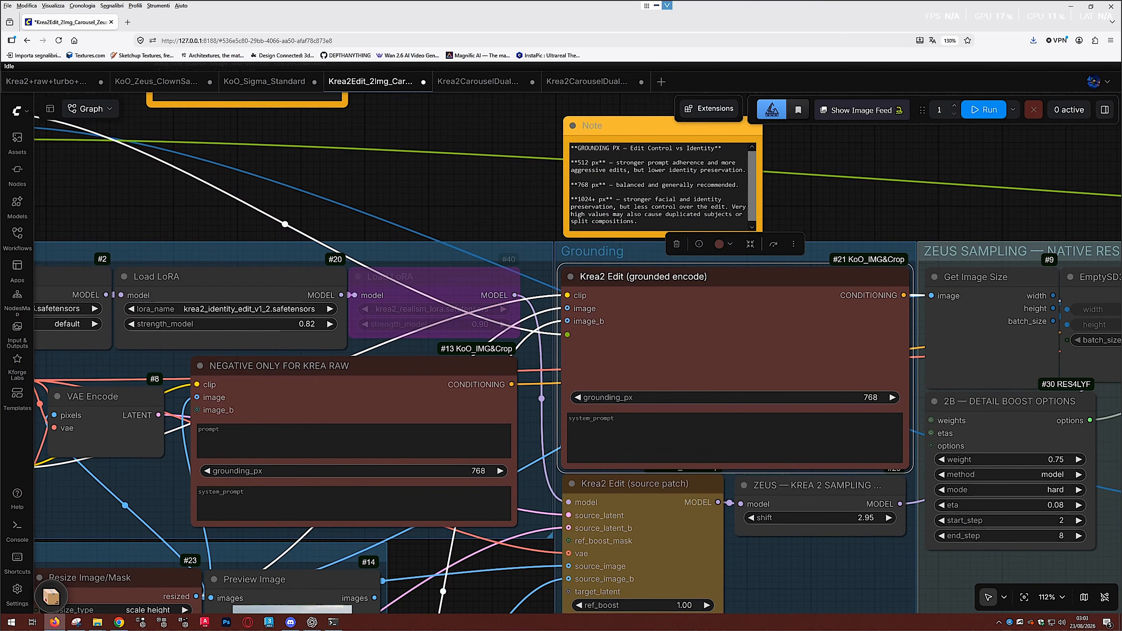
{"action": "scroll", "coordinate": [751, 366], "scroll_direction": "up", "scroll_amount": 1}
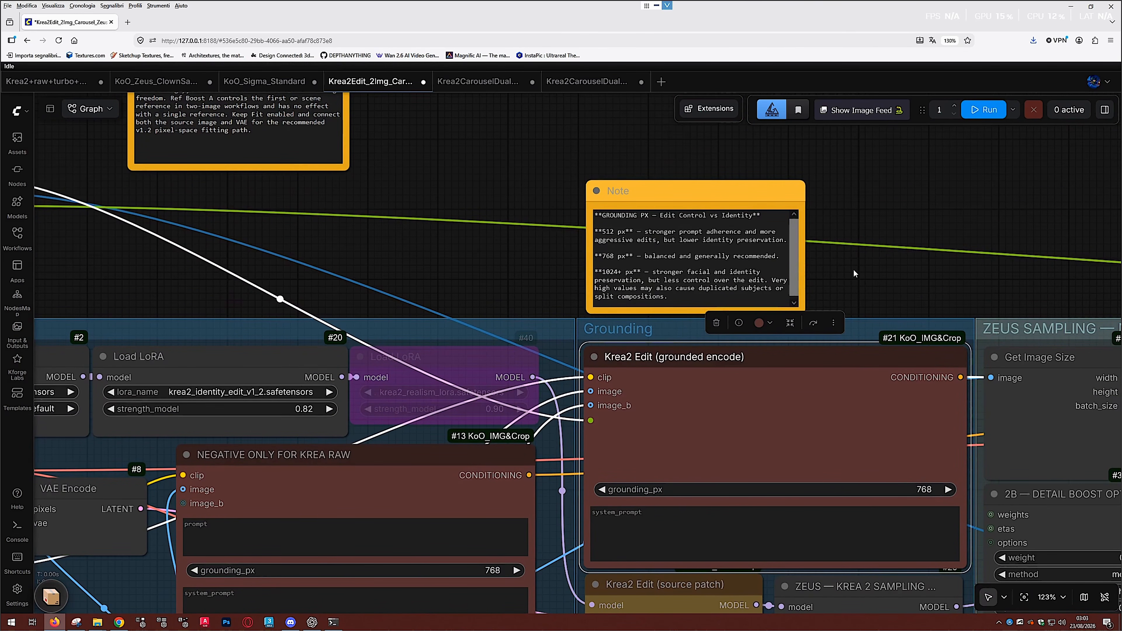
{"action": "scroll", "coordinate": [855, 273], "scroll_direction": "up", "scroll_amount": 1}
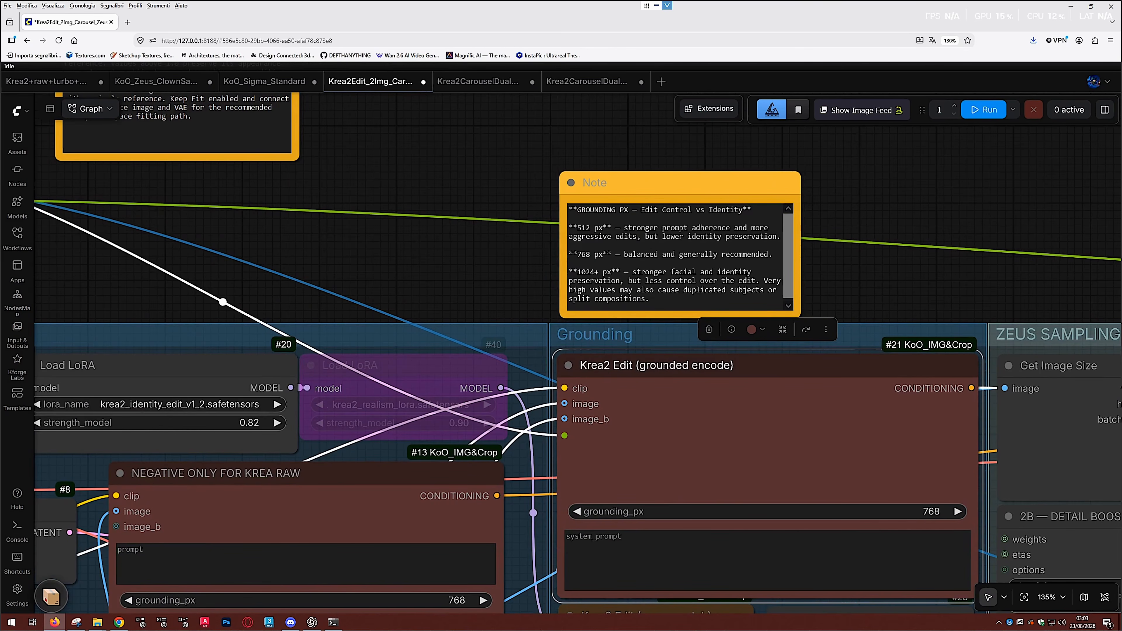
{"action": "left_click_drag", "start_coordinate": [526, 263], "coordinate": [438, 244]}
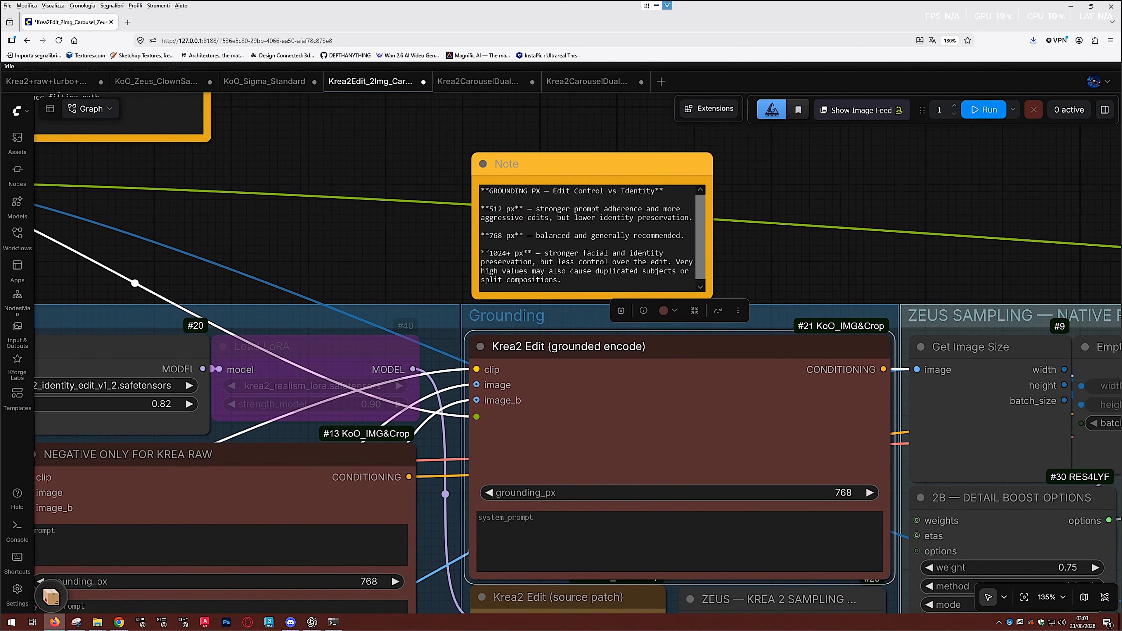
{"action": "mouse_move", "coordinate": [489, 209]}
{"action": "left_mouse_down"}
{"action": "mouse_move", "coordinate": [522, 209]}
{"action": "mouse_move", "coordinate": [536, 226]}
{"action": "mouse_move", "coordinate": [503, 209]}
{"action": "left_mouse_up"}
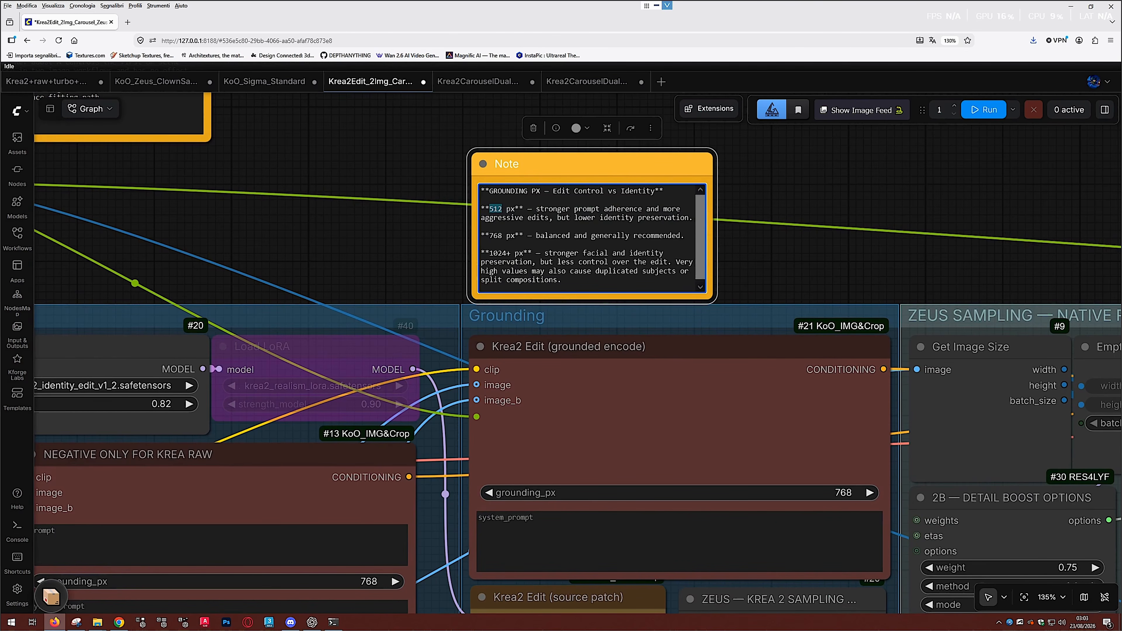
{"action": "left_click_drag", "start_coordinate": [506, 253], "coordinate": [489, 253]}
{"action": "left_click_drag", "start_coordinate": [607, 377], "coordinate": [527, 314]}
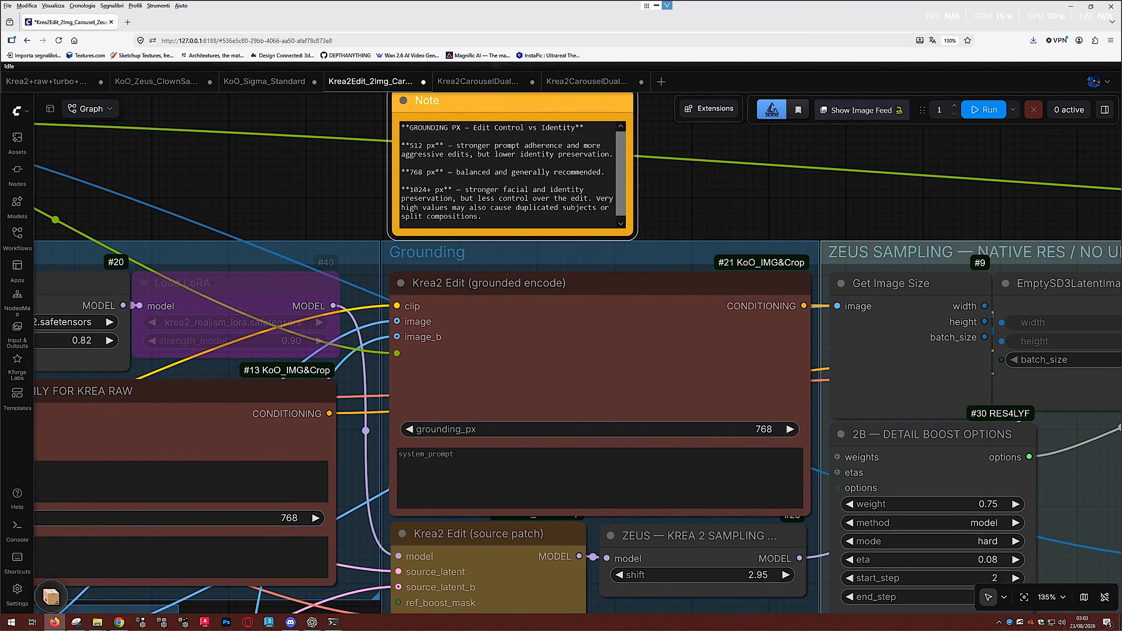
Examine the grounding_px setting of the Krea2 Edit (grounded encode) node and the source patch node below it
{"action": "left_click", "coordinate": [651, 397]}
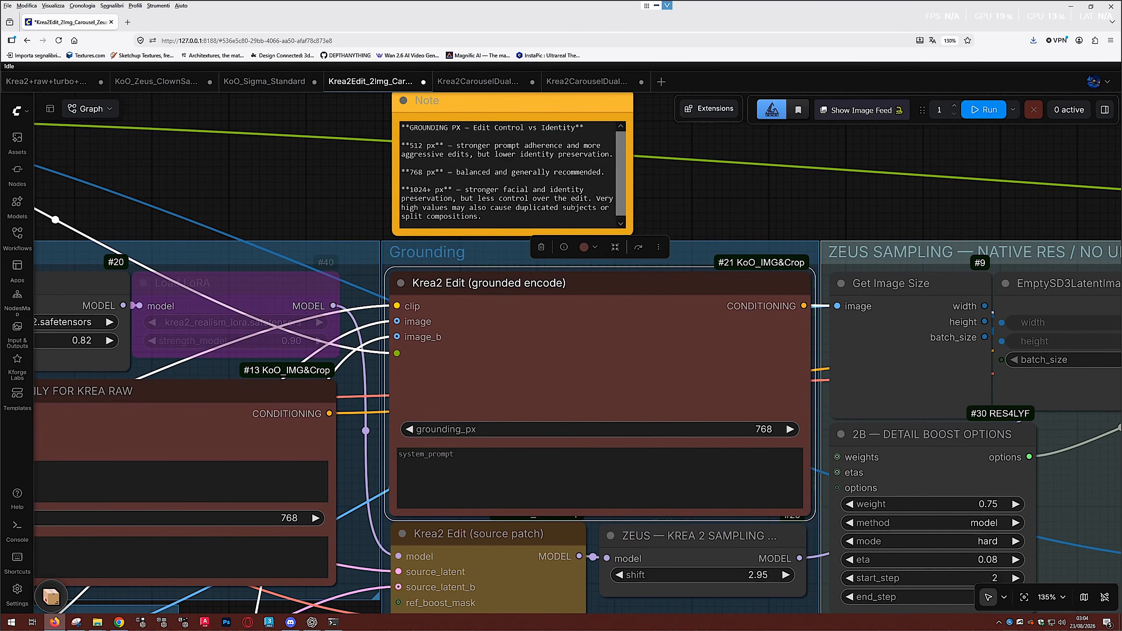
{"action": "scroll", "coordinate": [710, 429], "scroll_direction": "down", "scroll_amount": 3}
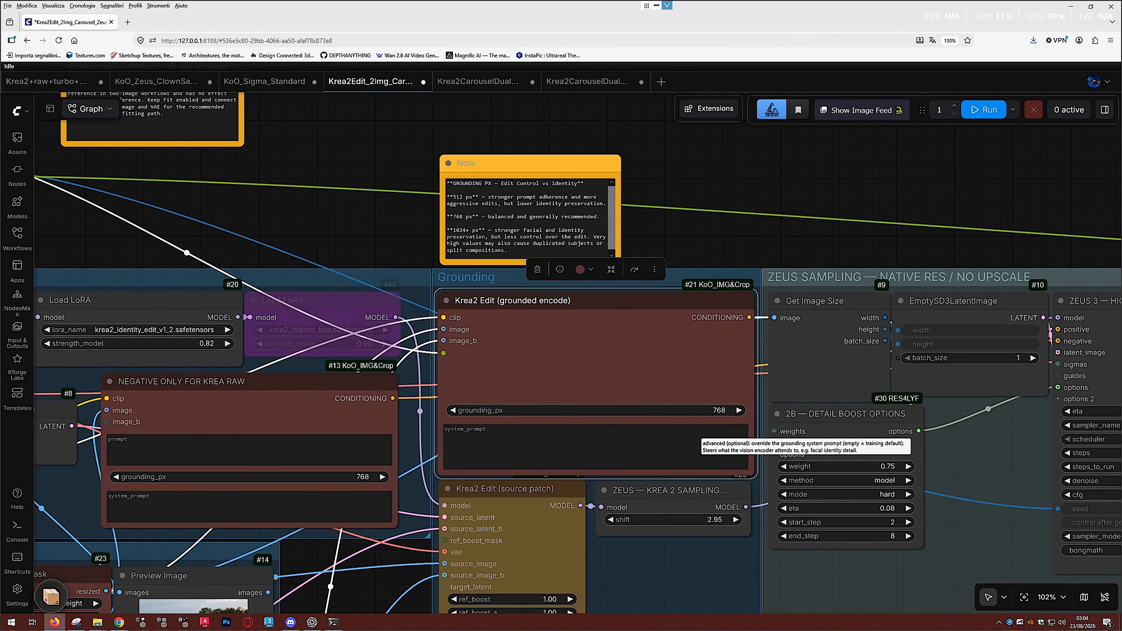
{"action": "left_click_drag", "start_coordinate": [678, 419], "coordinate": [638, 418]}
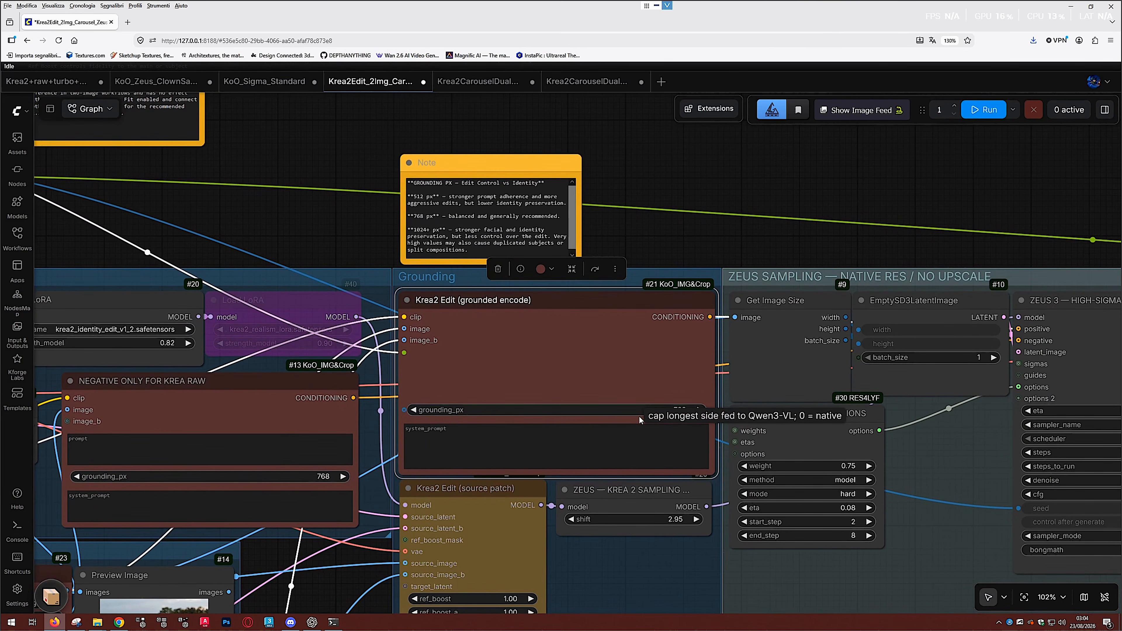
{"action": "scroll", "coordinate": [648, 440], "scroll_direction": "up", "scroll_amount": 2}
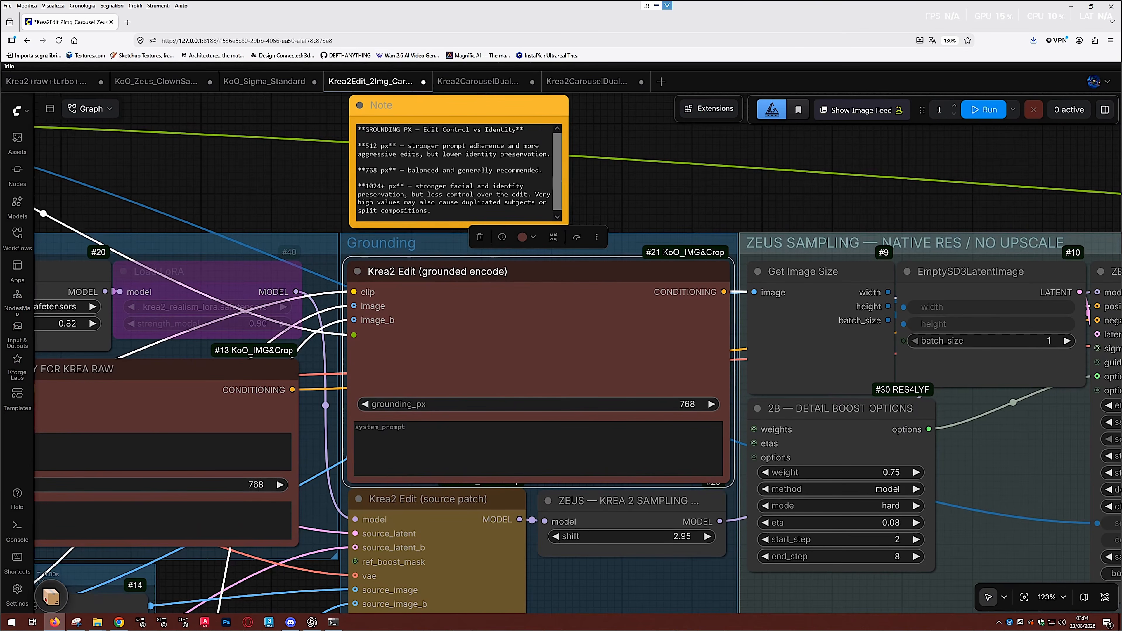
{"action": "left_click_drag", "start_coordinate": [491, 296], "coordinate": [415, 190]}
{"action": "scroll", "coordinate": [515, 282], "scroll_direction": "down", "scroll_amount": 3}
{"action": "left_click_drag", "start_coordinate": [515, 282], "coordinate": [643, 248]}
{"action": "scroll", "coordinate": [381, 378], "scroll_direction": "down", "scroll_amount": 1}
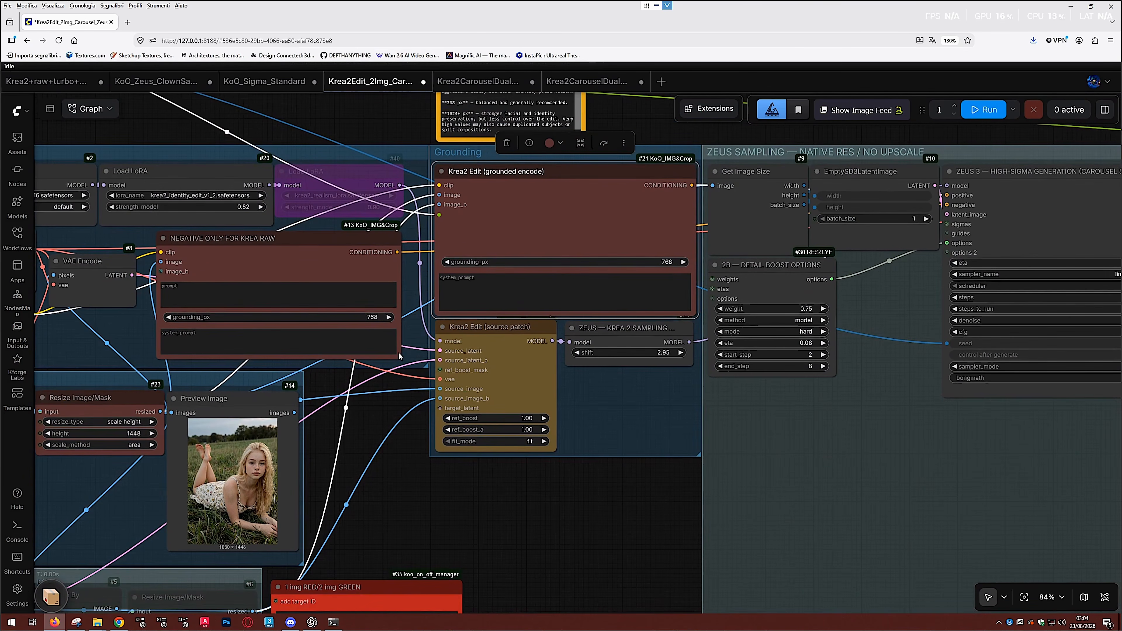
{"action": "left_click_drag", "start_coordinate": [398, 352], "coordinate": [515, 261]}
{"action": "left_click_drag", "start_coordinate": [627, 455], "coordinate": [570, 461]}
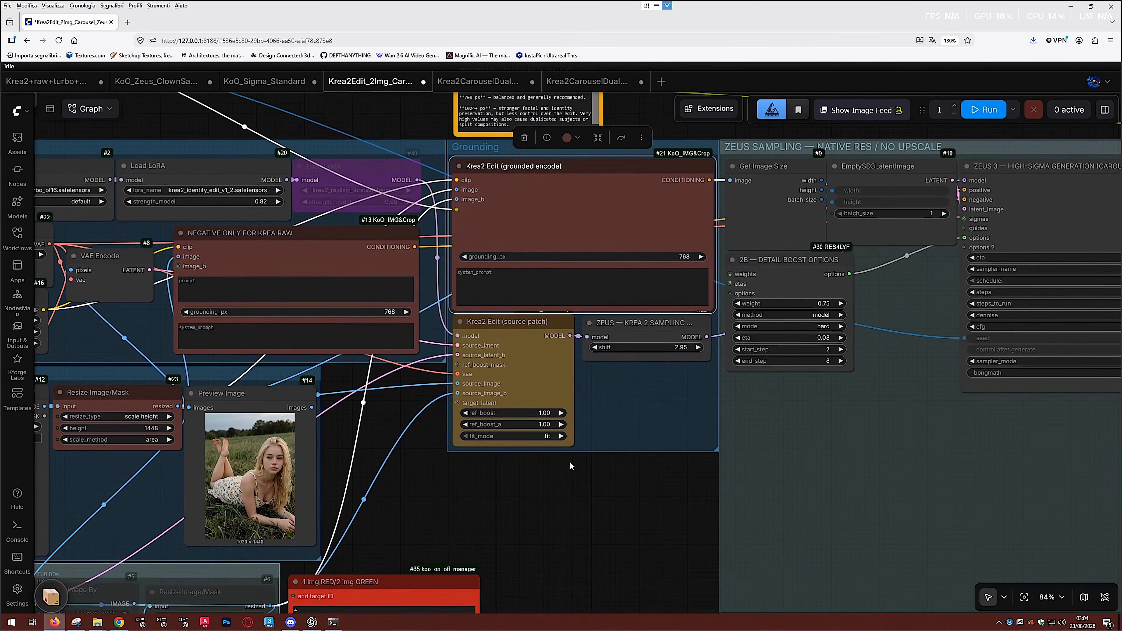
Inspect the sampler settings of the ZEUS 3 — HIGH-SIGMA GENERATION node in the ZEUS SAMPLING group
{"action": "left_click_drag", "start_coordinate": [628, 427], "coordinate": [459, 445]}
{"action": "scroll", "coordinate": [499, 453], "scroll_direction": "down", "scroll_amount": 2}
{"action": "left_click_drag", "start_coordinate": [590, 470], "coordinate": [428, 470]}
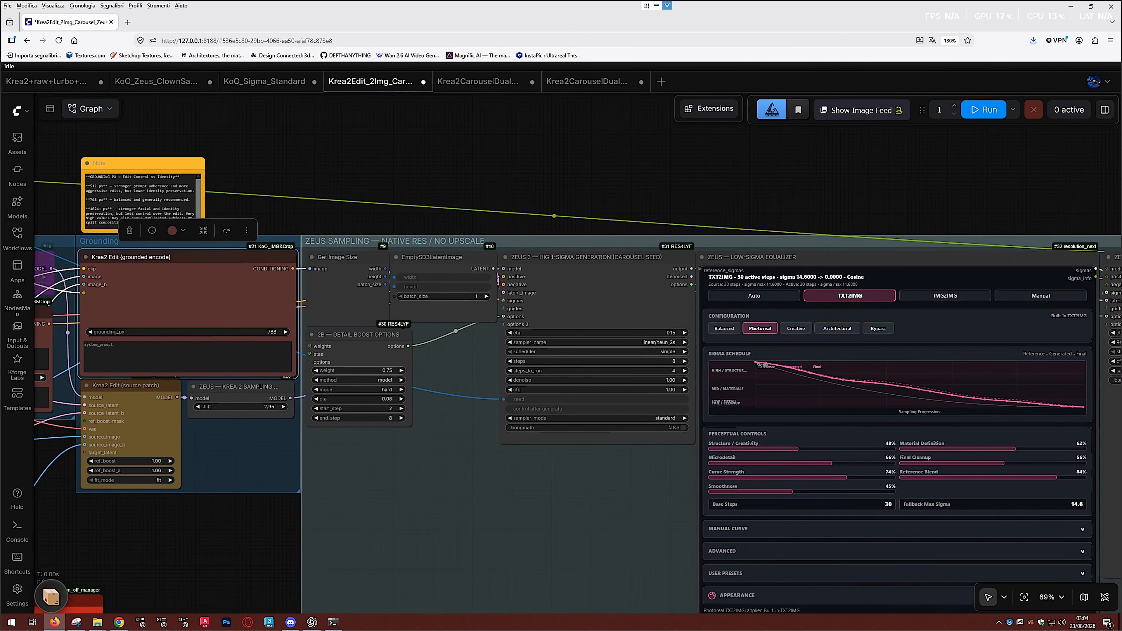
{"action": "scroll", "coordinate": [622, 288], "scroll_direction": "up", "scroll_amount": 3}
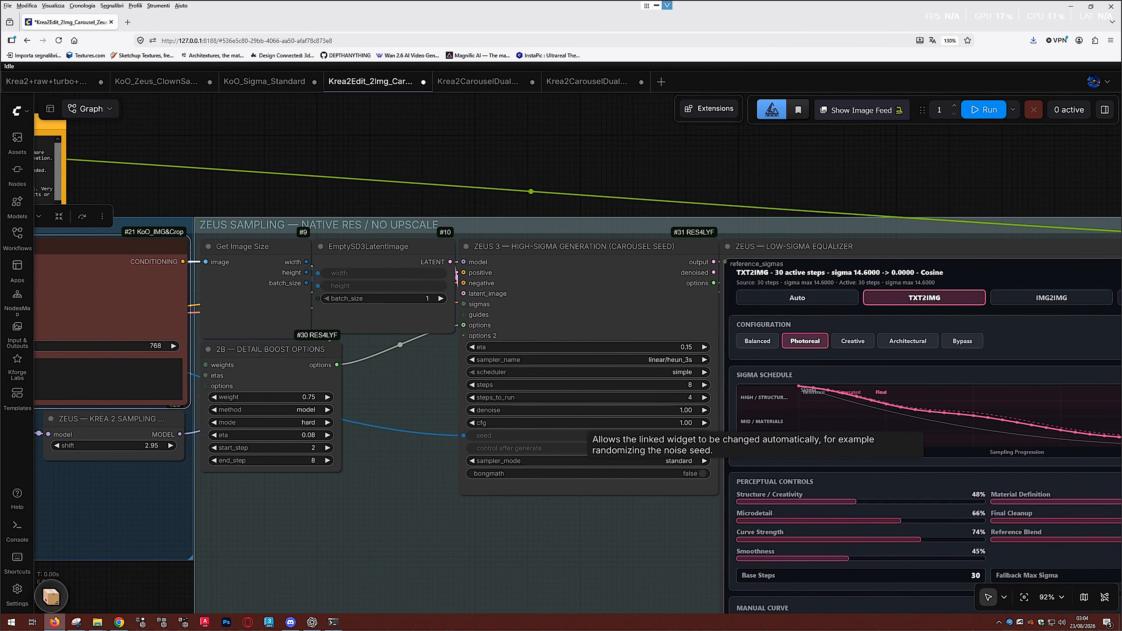
{"action": "left_click", "coordinate": [669, 359]}
{"action": "left_click", "coordinate": [604, 253]}
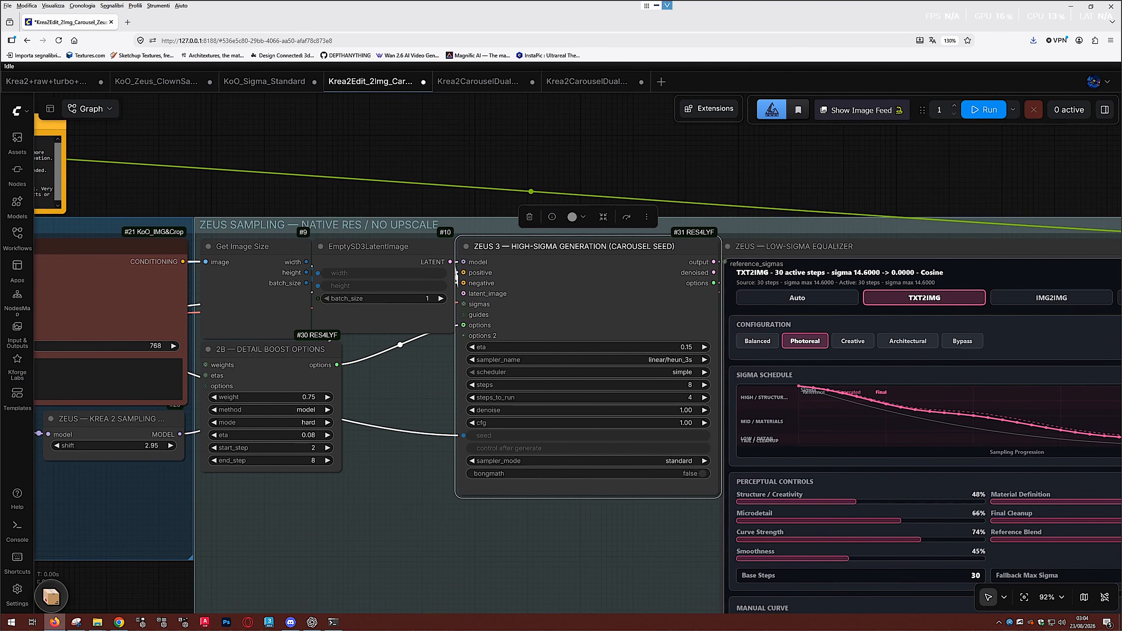
Enable the bypassed Load LoRA node holding the krea2_realism_lora file, and bypass it again
{"action": "left_click_drag", "start_coordinate": [488, 294], "coordinate": [990, 328]}
{"action": "left_click_drag", "start_coordinate": [804, 234], "coordinate": [1121, 261]}
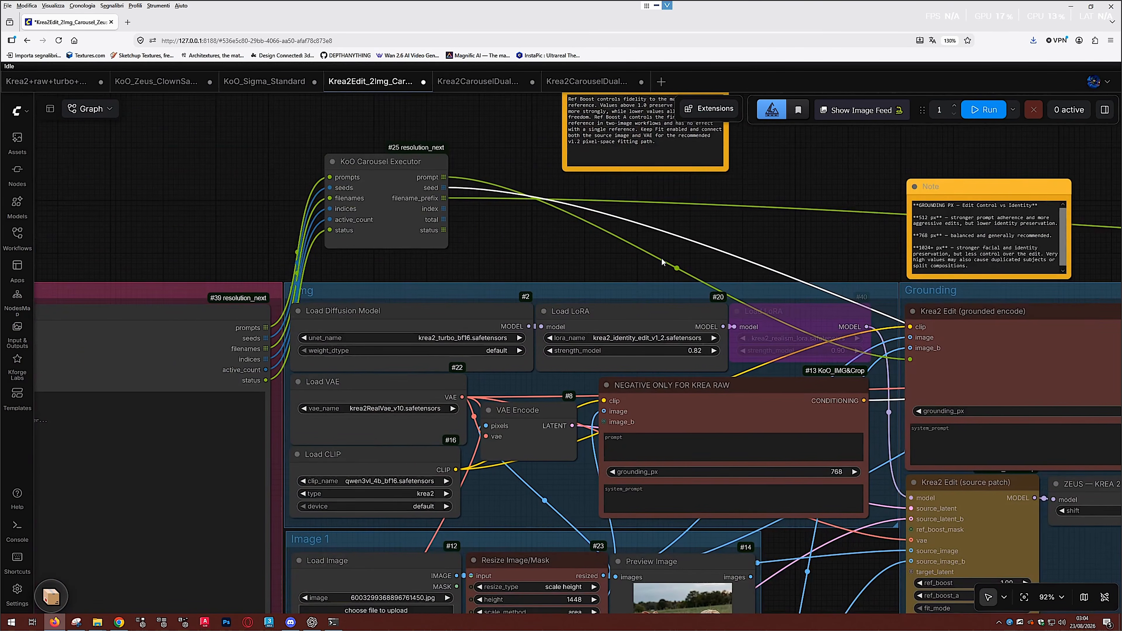
{"action": "mouse_move", "coordinate": [654, 259]}
{"action": "left_mouse_down"}
{"action": "mouse_move", "coordinate": [736, 250]}
{"action": "mouse_move", "coordinate": [636, 246]}
{"action": "left_mouse_up"}
{"action": "scroll", "coordinate": [742, 251], "scroll_direction": "up", "scroll_amount": 2}
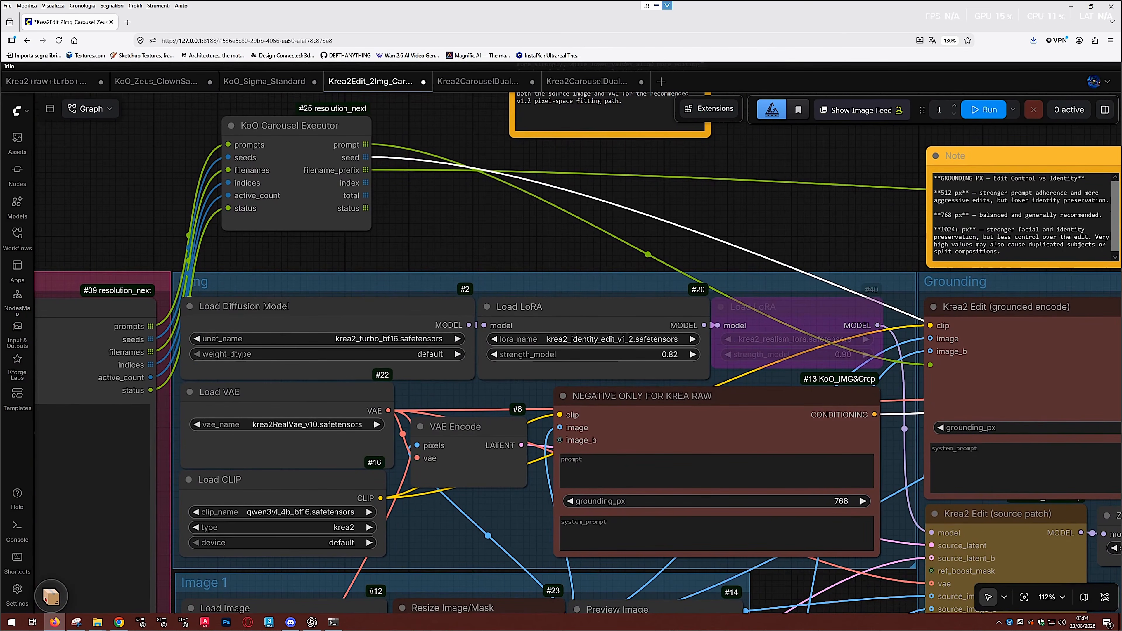
{"action": "left_click", "coordinate": [756, 309]}
{"action": "key", "text": "ctrl+b"}
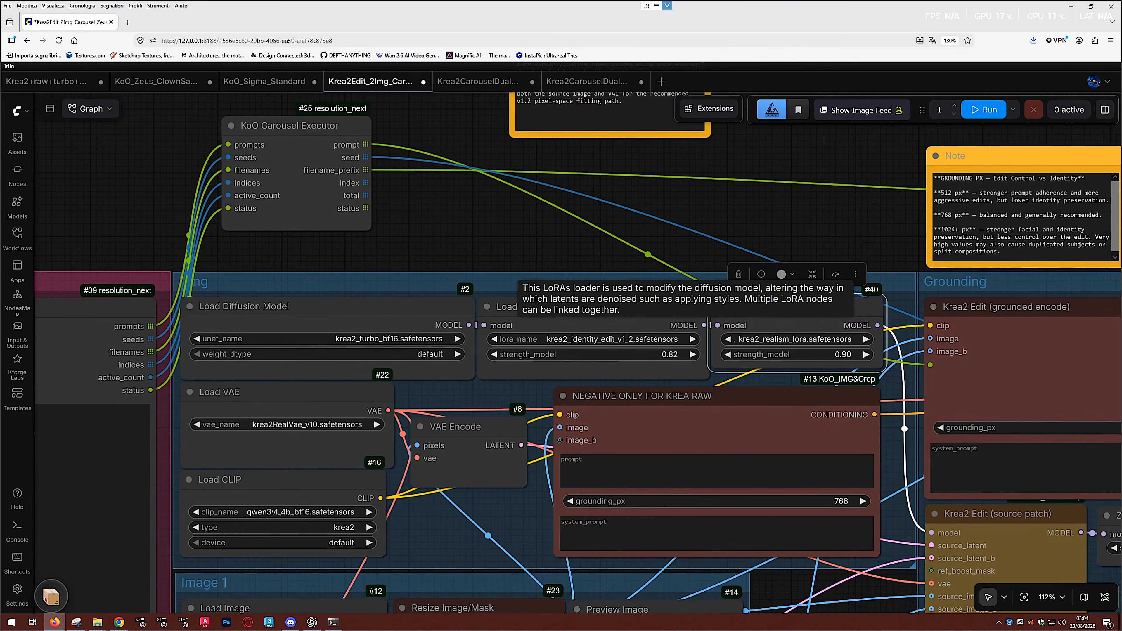
{"action": "key", "text": "ctrl+b"}
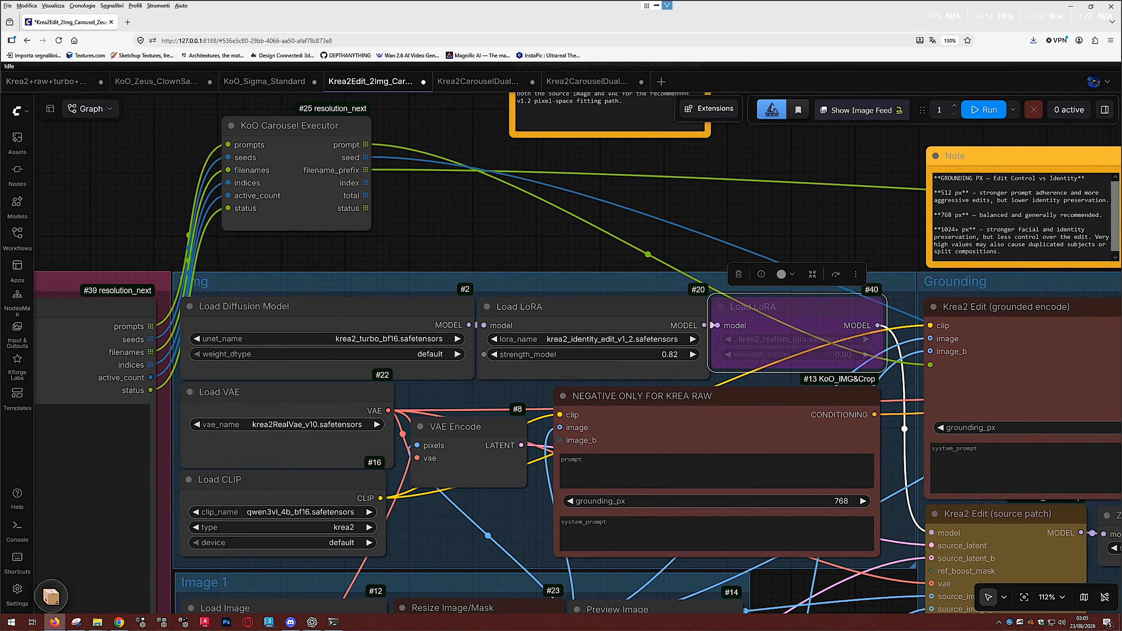
Follow the graph from the bypassed LoRA loader through the Grounding group to the detail boost and high-sigma sampling nodes
{"action": "left_click_drag", "start_coordinate": [795, 331], "coordinate": [758, 334]}
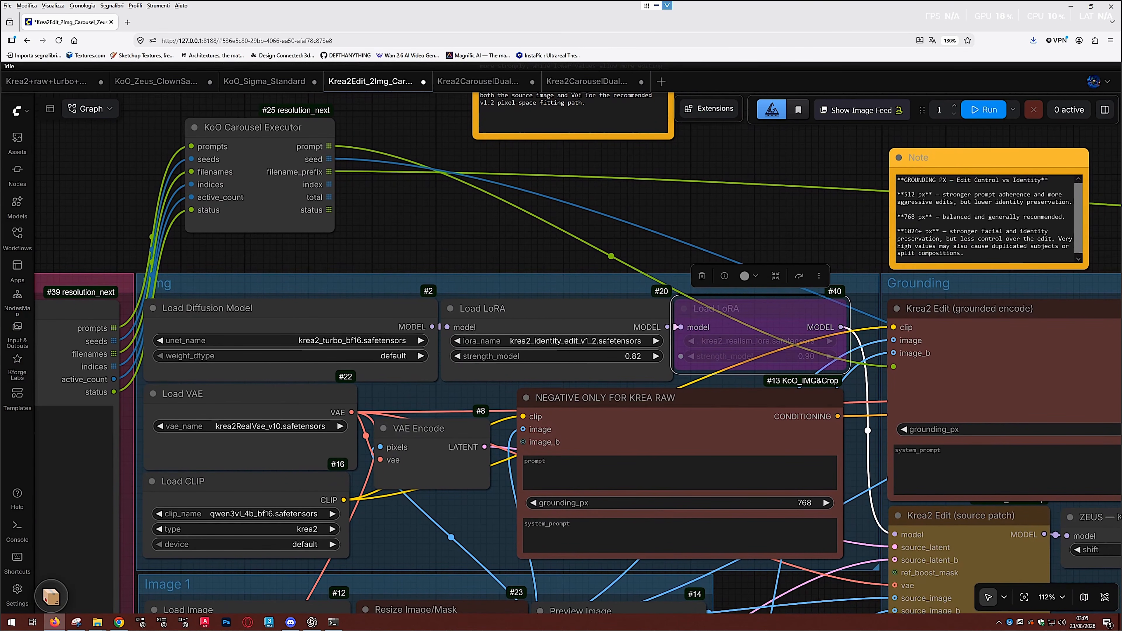
{"action": "left_click_drag", "start_coordinate": [875, 372], "coordinate": [722, 367]}
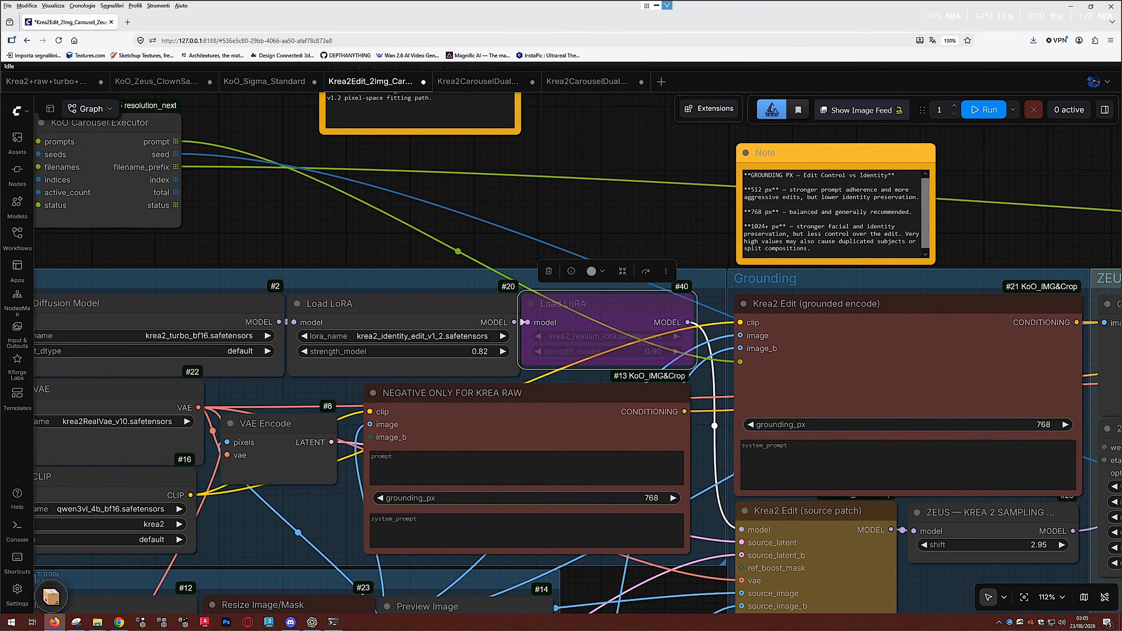
{"action": "left_click_drag", "start_coordinate": [842, 343], "coordinate": [735, 342]}
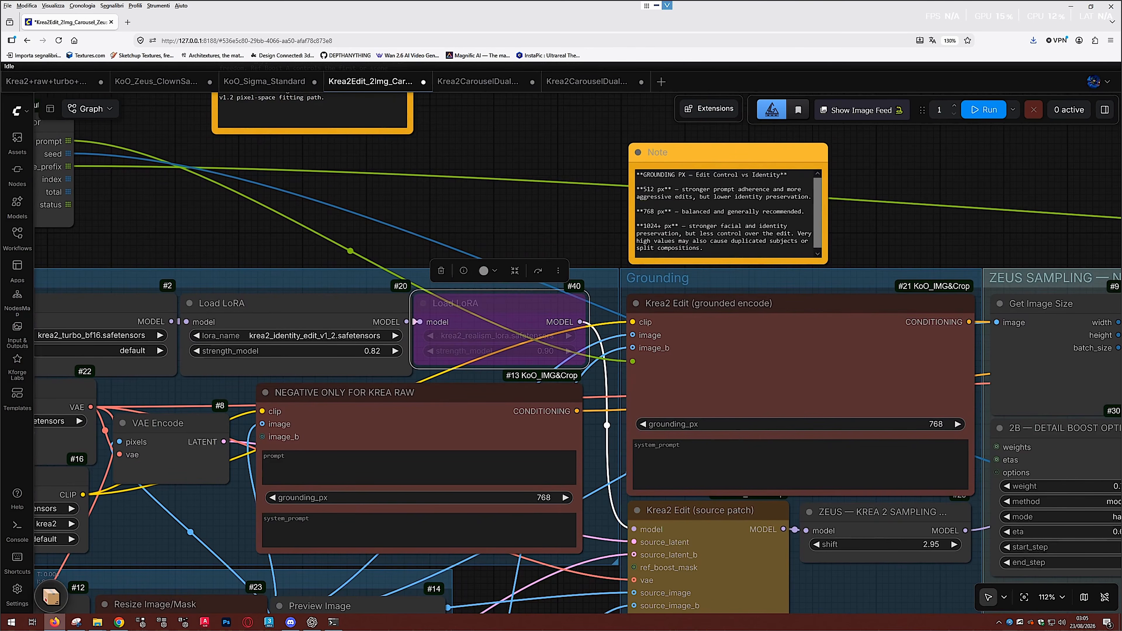
{"action": "left_click_drag", "start_coordinate": [685, 323], "coordinate": [352, 315]}
{"action": "scroll", "coordinate": [594, 325], "scroll_direction": "down", "scroll_amount": 3}
{"action": "left_click_drag", "start_coordinate": [593, 325], "coordinate": [285, 290]}
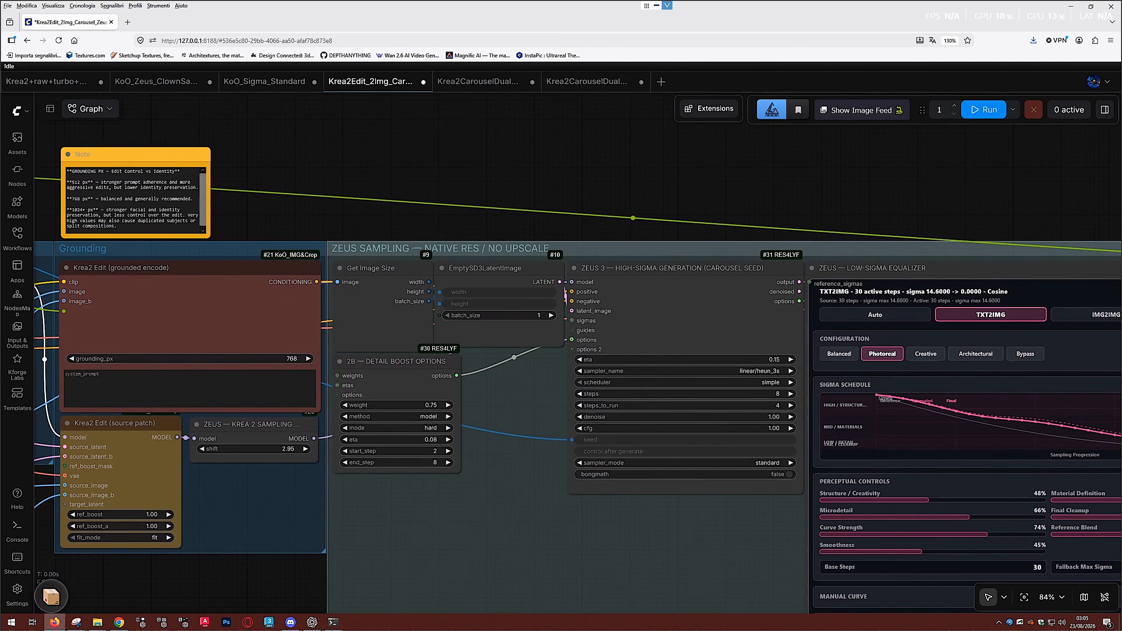
{"action": "scroll", "coordinate": [495, 312], "scroll_direction": "up", "scroll_amount": 2}
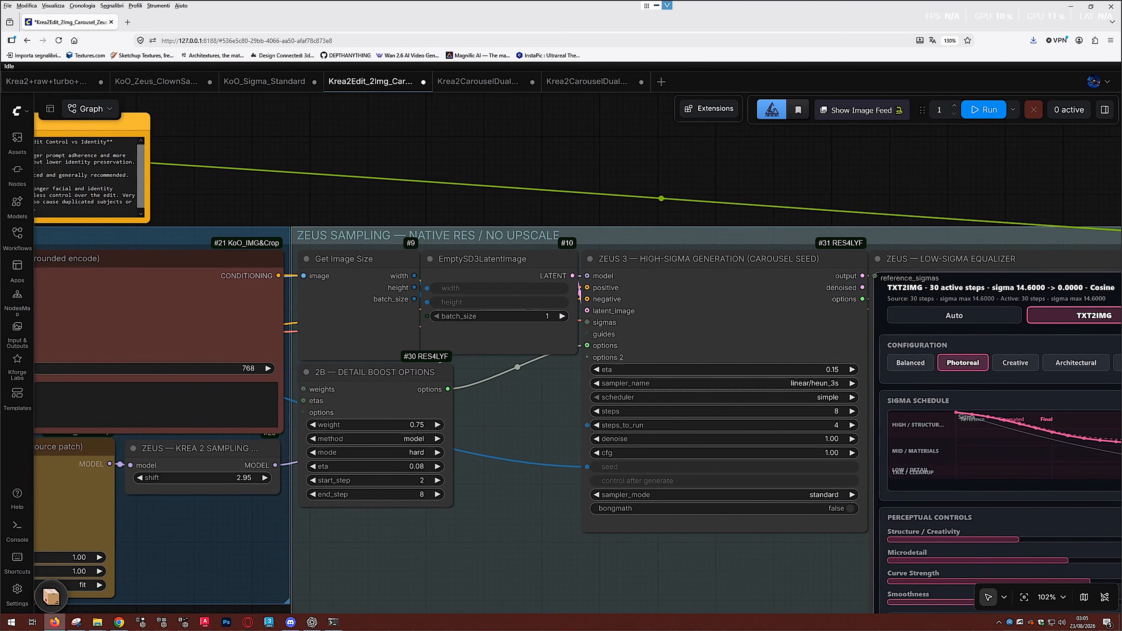
{"action": "scroll", "coordinate": [467, 372], "scroll_direction": "up", "scroll_amount": 2}
{"action": "scroll", "coordinate": [517, 397], "scroll_direction": "down", "scroll_amount": 2}
{"action": "left_click_drag", "start_coordinate": [437, 389], "coordinate": [213, 368]}
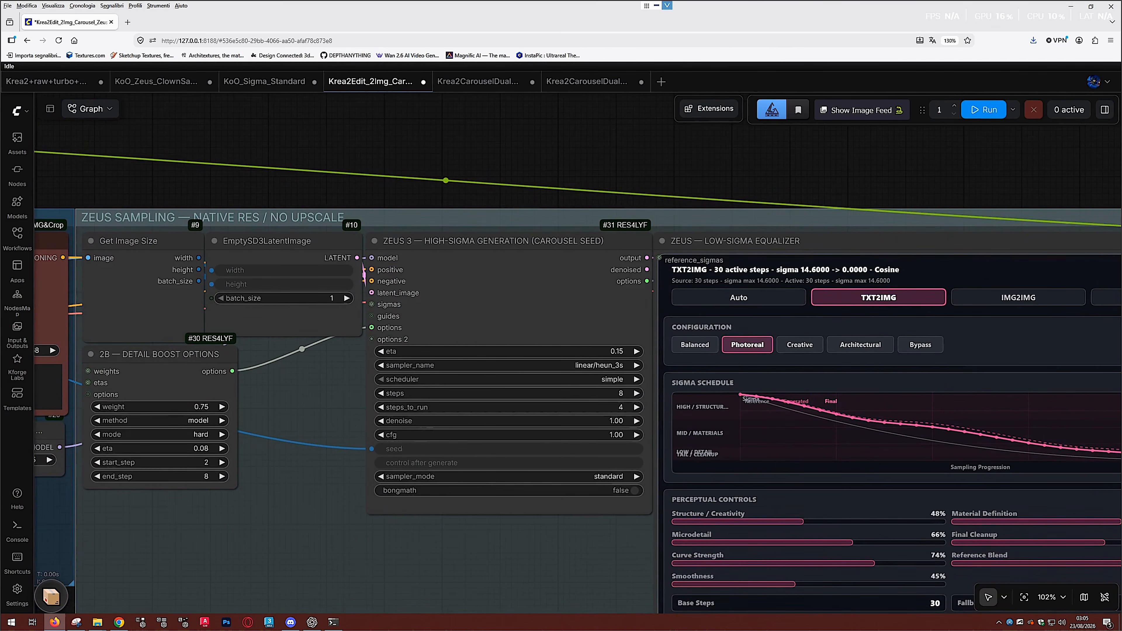
Try the Architectural and Bypass configurations in the ZEUS — LOW-SIGMA EQUALIZER node, returning to Photoreal after each
{"action": "left_click_drag", "start_coordinate": [617, 418], "coordinate": [427, 347]}
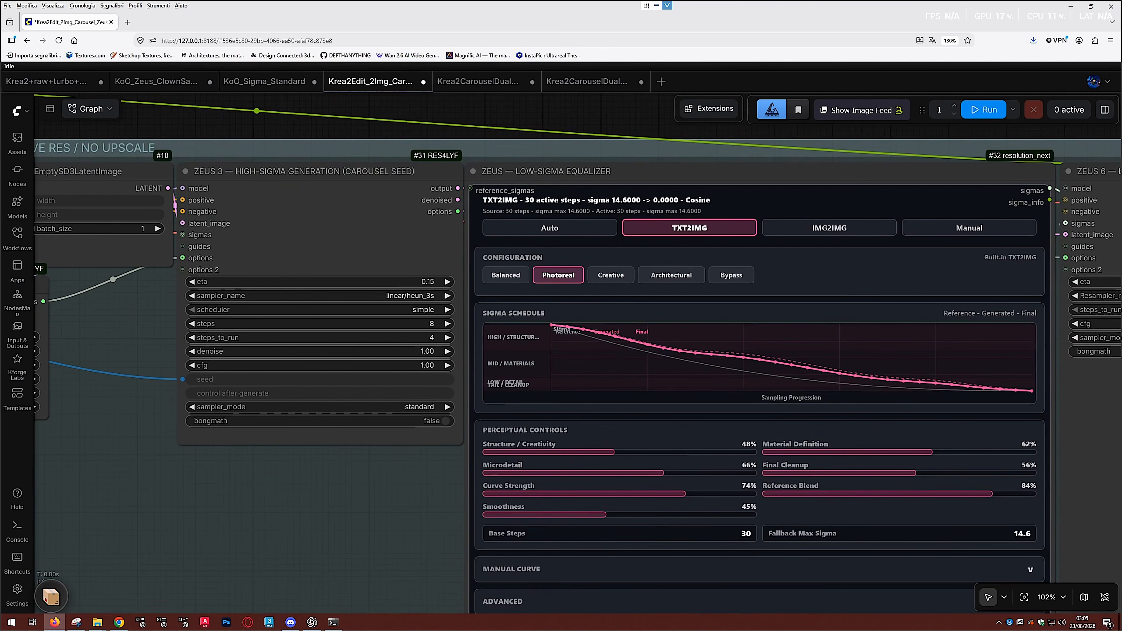
{"action": "left_click", "coordinate": [670, 274]}
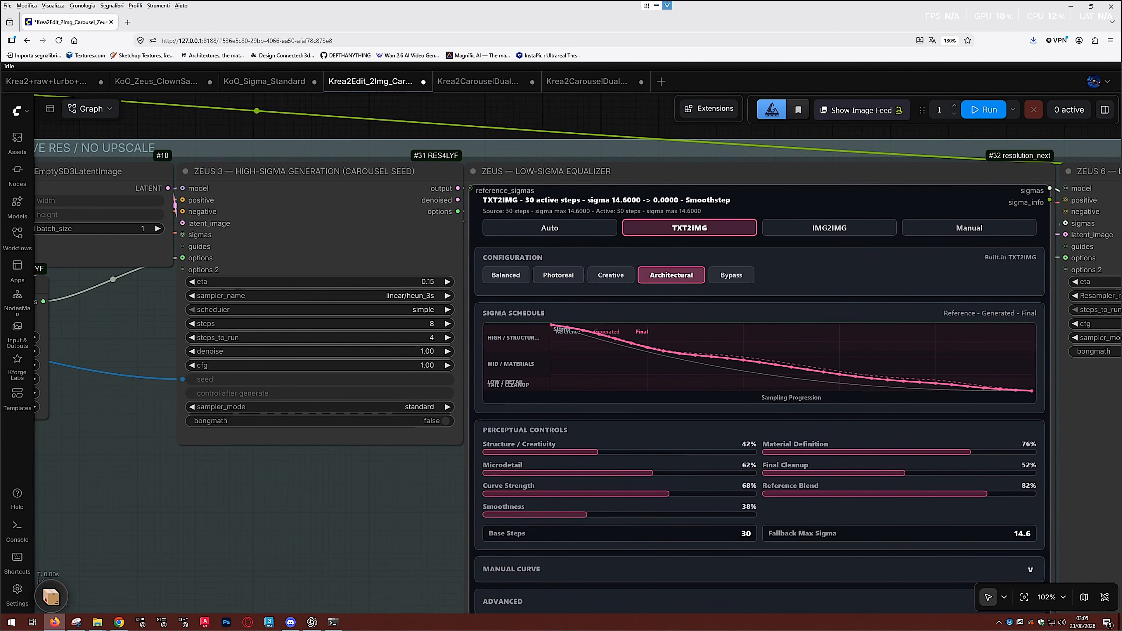
{"action": "left_click", "coordinate": [557, 274]}
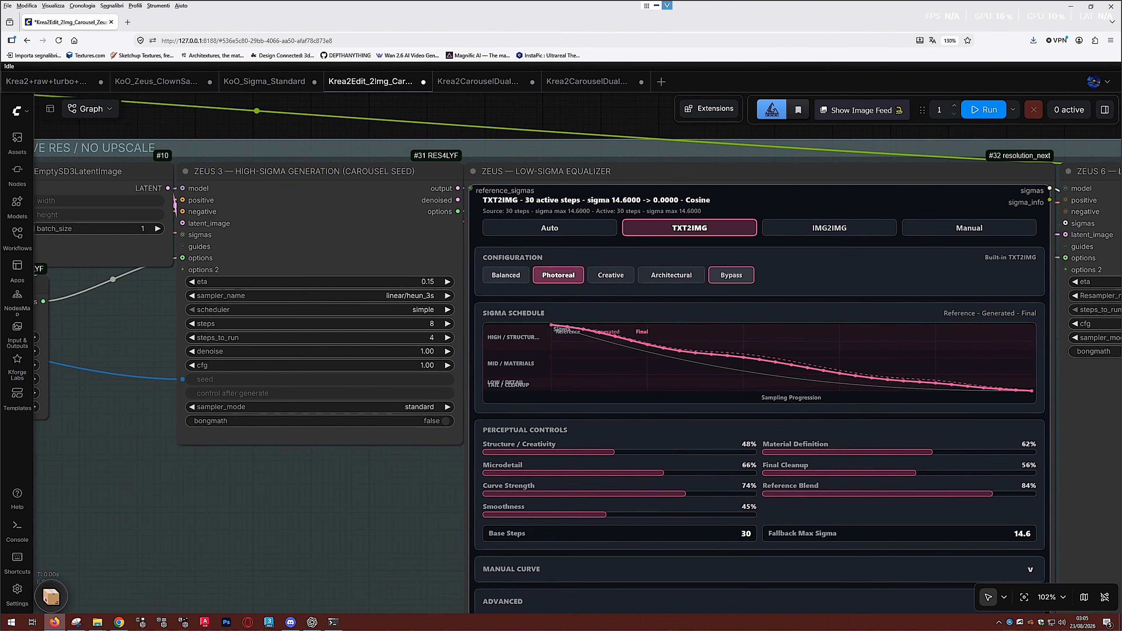
{"action": "left_click", "coordinate": [731, 274]}
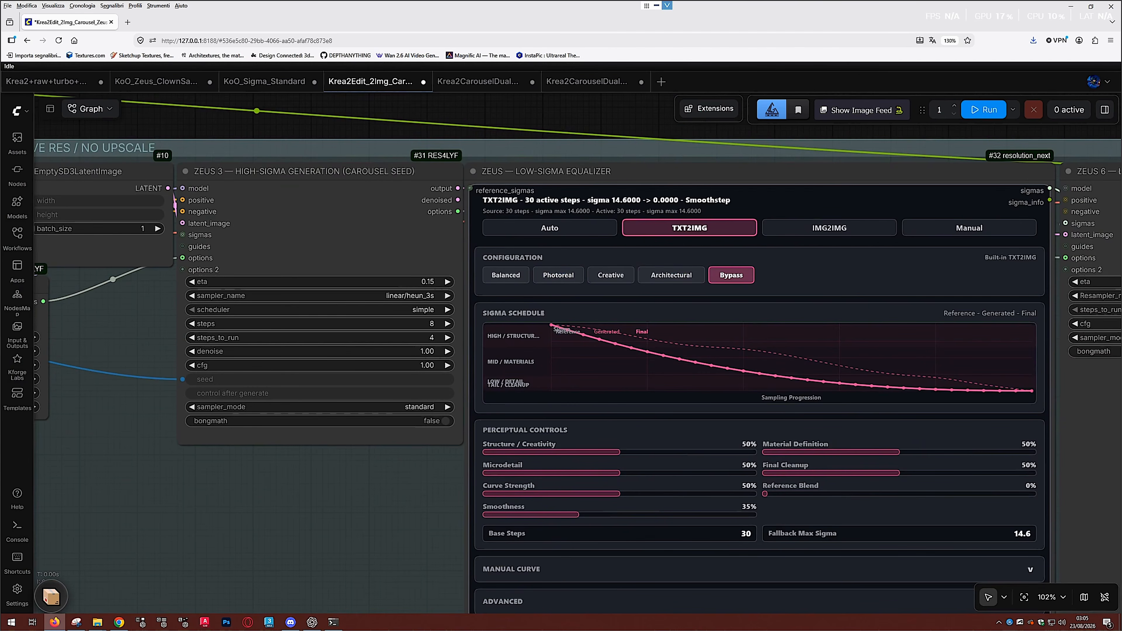
{"action": "left_click", "coordinate": [557, 274]}
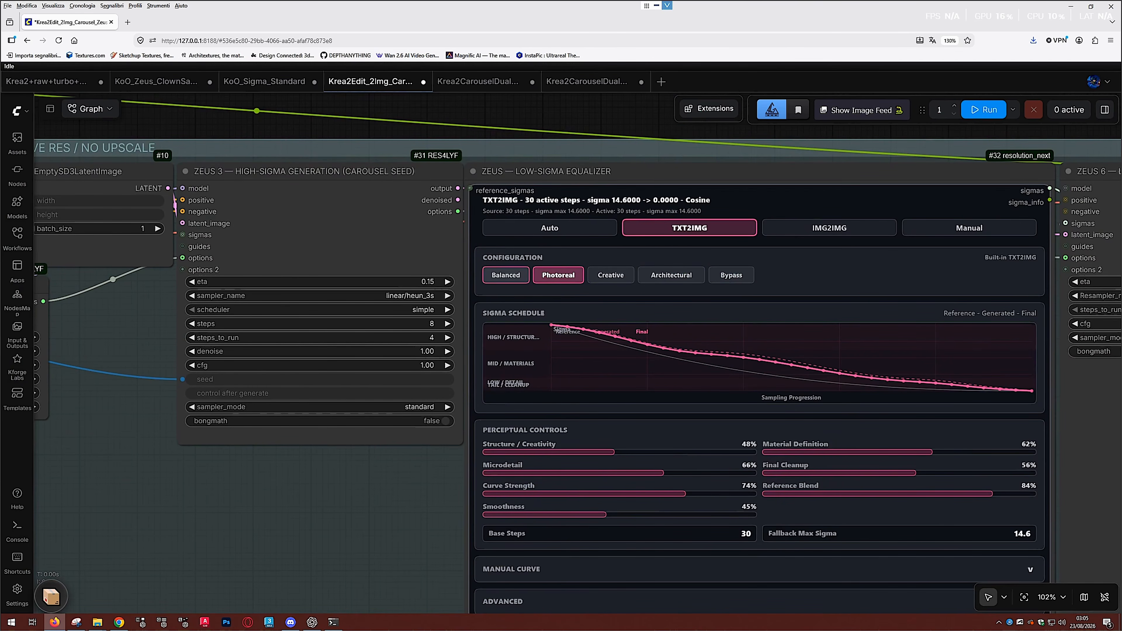
Alternate the low-sigma equalizer between the Balanced and Photoreal configurations to compare them, ending on Photoreal
{"action": "left_click", "coordinate": [505, 274]}
{"action": "left_click", "coordinate": [558, 274]}
{"action": "left_click", "coordinate": [505, 275]}
{"action": "left_click", "coordinate": [557, 275]}
Turn bongmath on and back off in the ZEUS 3 — HIGH-SIGMA GENERATION node
{"action": "left_click_drag", "start_coordinate": [817, 300], "coordinate": [592, 290]}
{"action": "scroll", "coordinate": [592, 290], "scroll_direction": "down", "scroll_amount": 1}
{"action": "scroll", "coordinate": [708, 276], "scroll_direction": "down", "scroll_amount": 2}
{"action": "left_click_drag", "start_coordinate": [709, 277], "coordinate": [906, 265]}
{"action": "scroll", "coordinate": [459, 251], "scroll_direction": "up", "scroll_amount": 5}
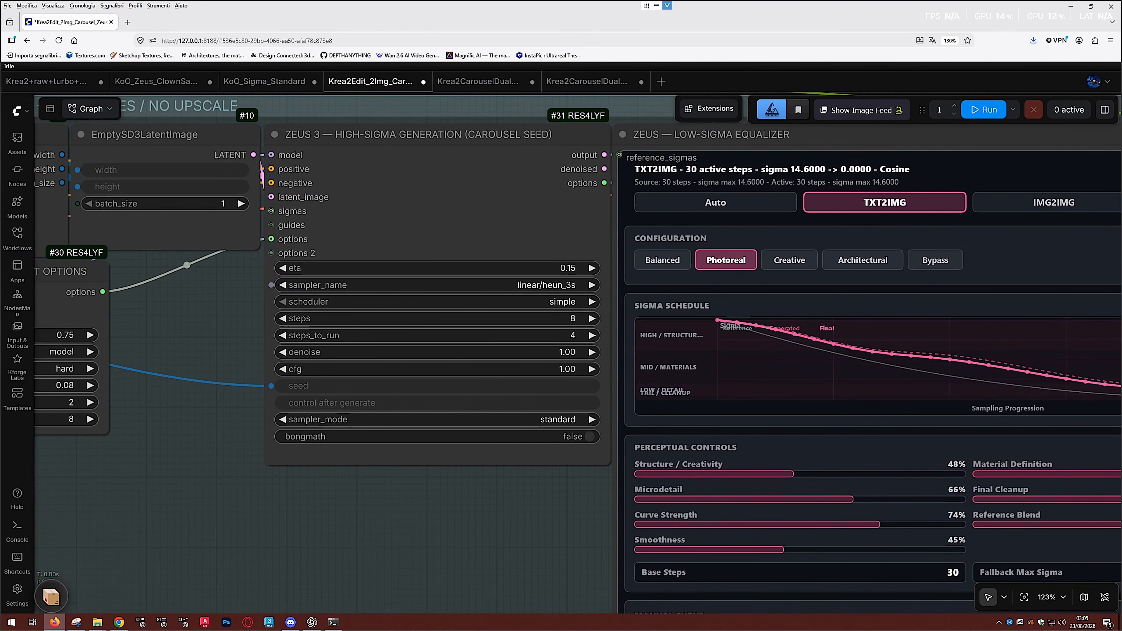
{"action": "left_click_drag", "start_coordinate": [555, 465], "coordinate": [571, 523]}
{"action": "scroll", "coordinate": [572, 486], "scroll_direction": "up", "scroll_amount": 2}
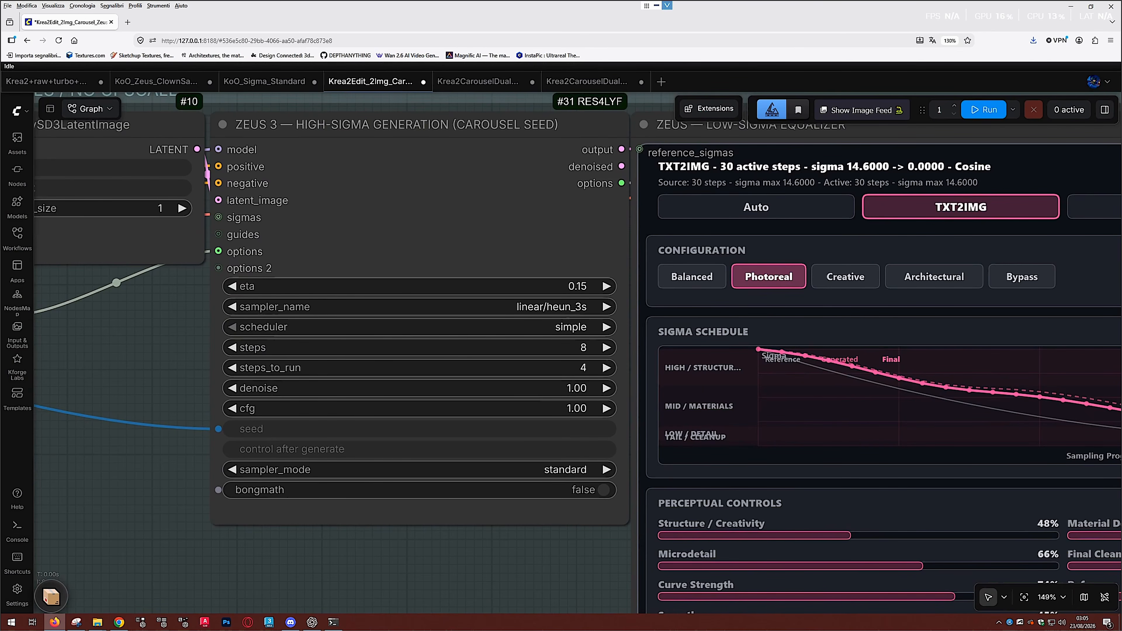
{"action": "left_click", "coordinate": [603, 490]}
{"action": "left_click", "coordinate": [603, 490]}
{"action": "left_click_drag", "start_coordinate": [348, 512], "coordinate": [322, 516]}
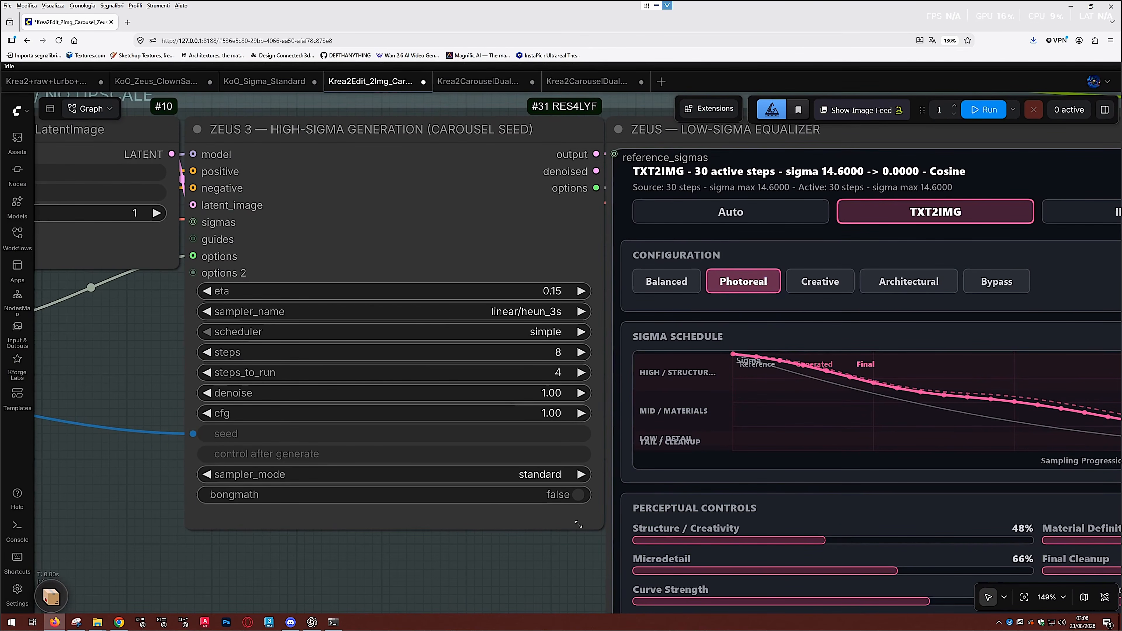
Look through the available Resampler_name options of the ZEUS 6 — LOW-SIGMA DETAIL REFINER node without changing the selection
{"action": "left_click_drag", "start_coordinate": [485, 507], "coordinate": [394, 488]}
{"action": "scroll", "coordinate": [497, 498], "scroll_direction": "down", "scroll_amount": 3}
{"action": "left_click_drag", "start_coordinate": [497, 498], "coordinate": [63, 467]}
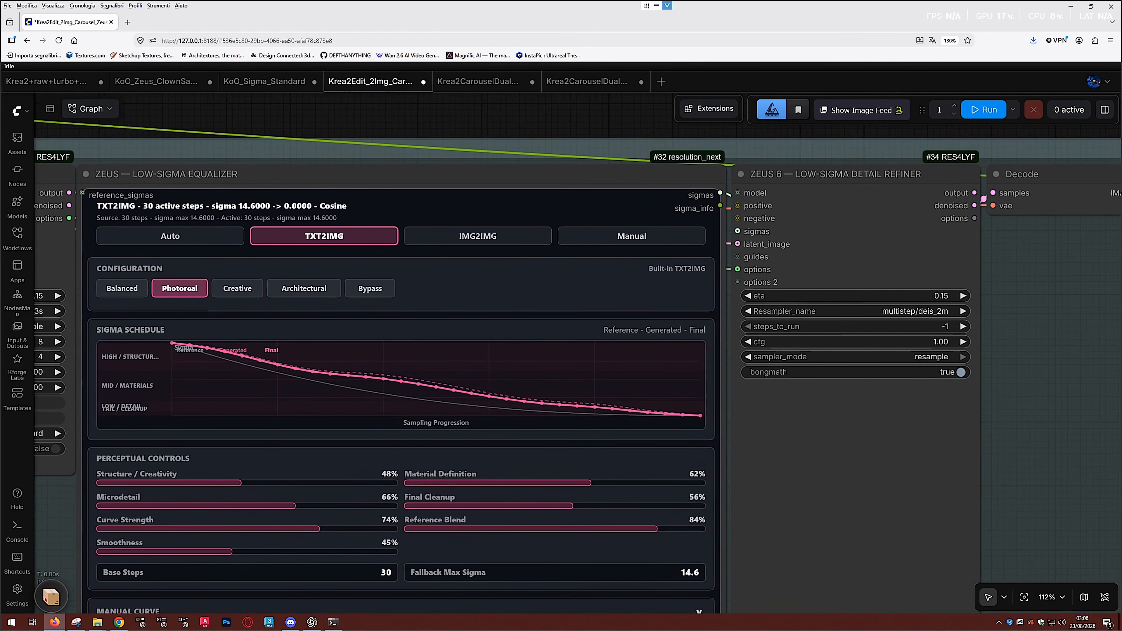
{"action": "left_click_drag", "start_coordinate": [1072, 426], "coordinate": [1121, 390]}
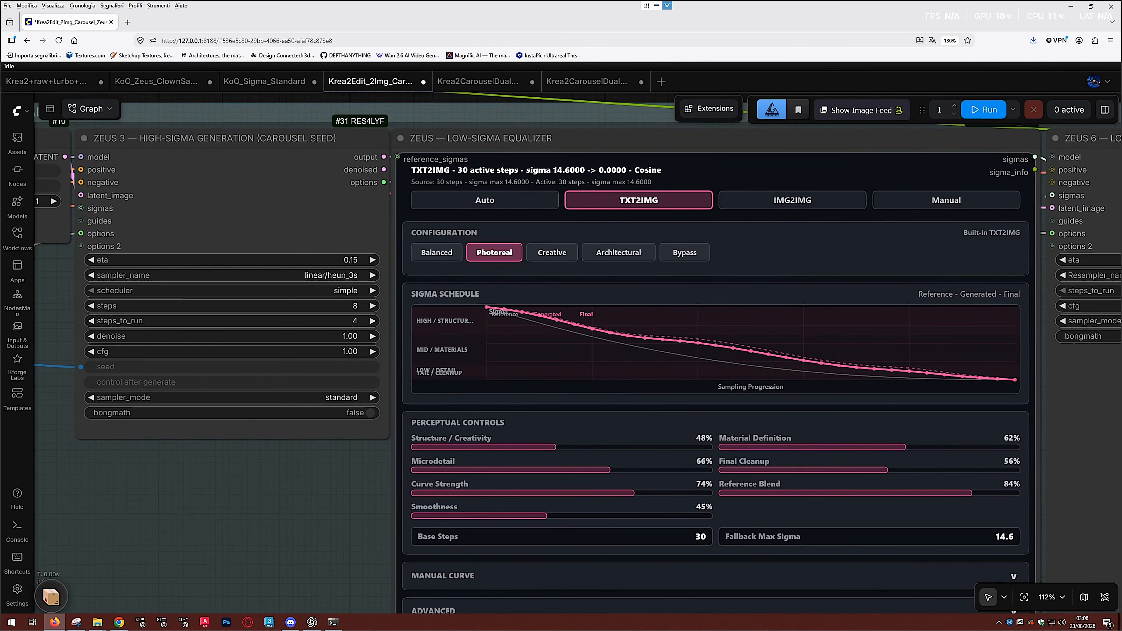
{"action": "left_click_drag", "start_coordinate": [794, 454], "coordinate": [687, 461]}
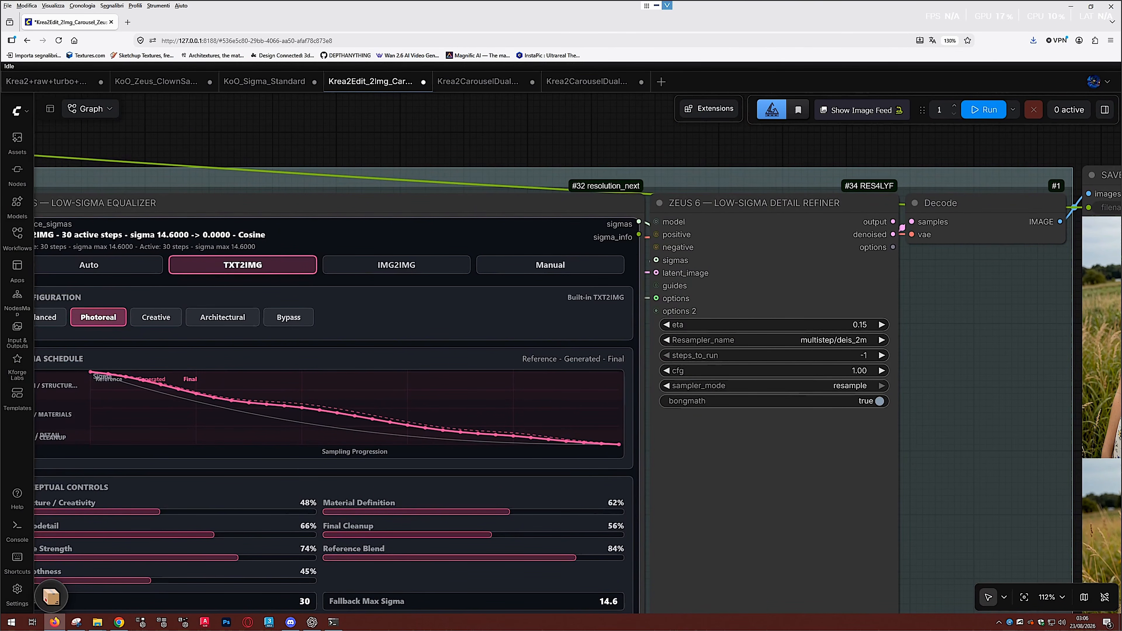
{"action": "left_click_drag", "start_coordinate": [750, 272], "coordinate": [718, 261]}
{"action": "left_click", "coordinate": [807, 329]}
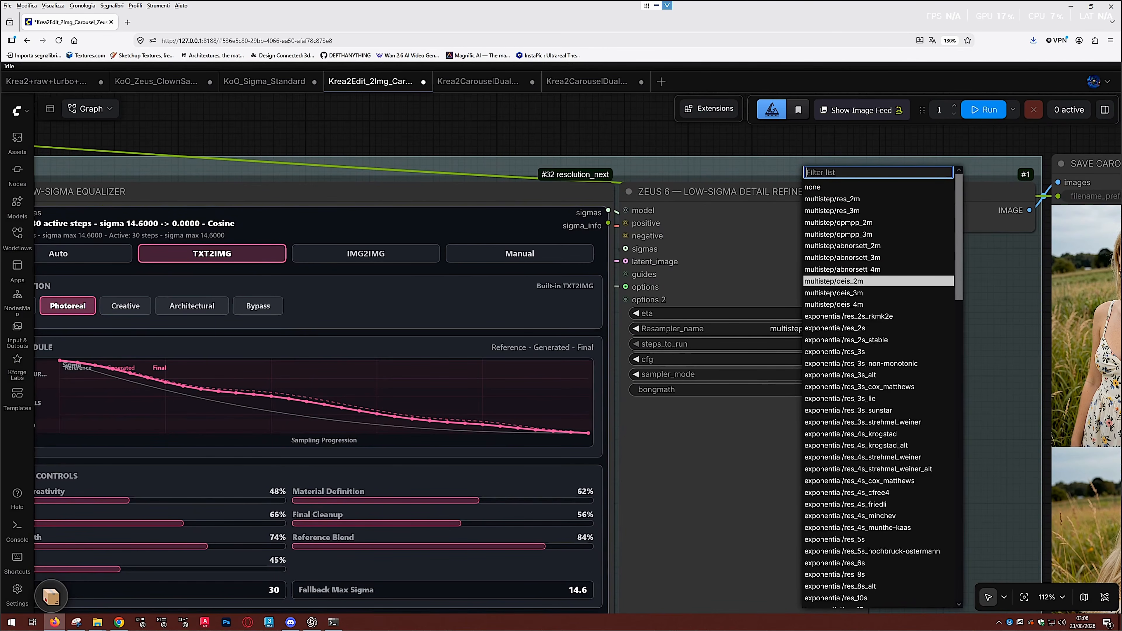
{"action": "left_click_drag", "start_coordinate": [888, 345], "coordinate": [512, 274]}
View the first two images of the SAVE CAROUSEL — ZEUS NO UPSCALE node enlarged, returning to the grid after each
{"action": "scroll", "coordinate": [703, 300], "scroll_direction": "down", "scroll_amount": 3}
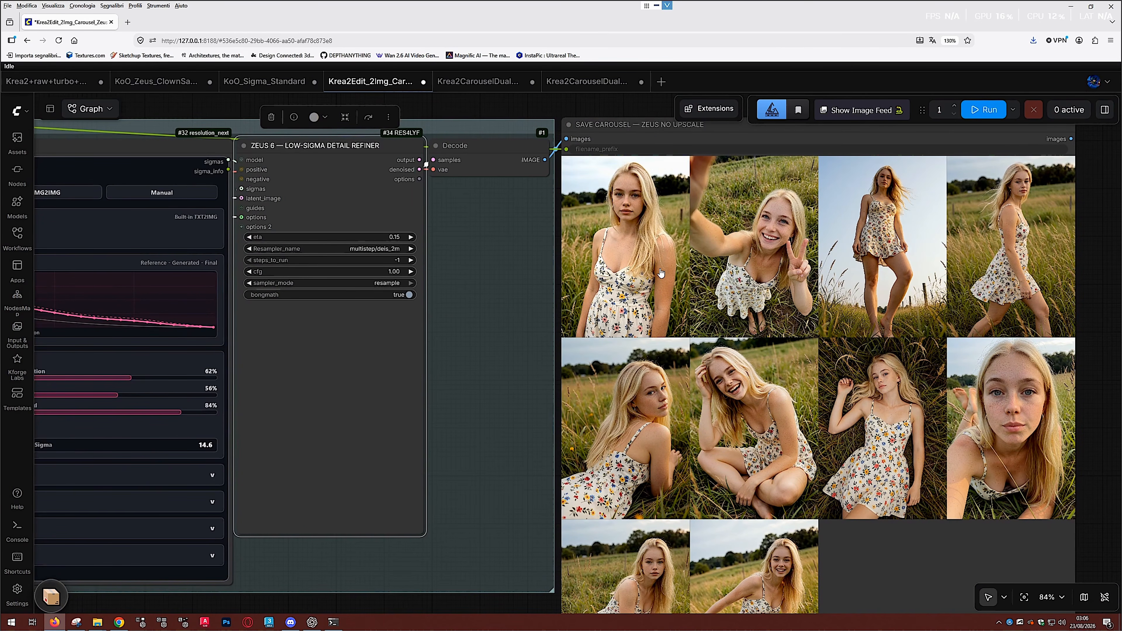
{"action": "left_click", "coordinate": [646, 255]}
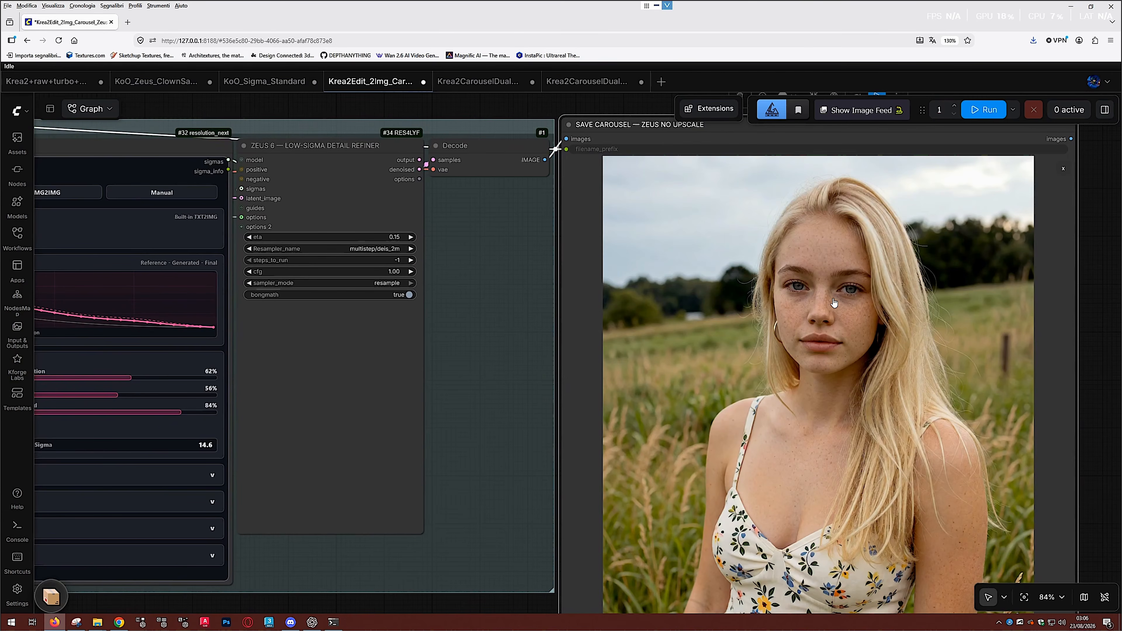
{"action": "scroll", "coordinate": [892, 339], "scroll_direction": "down", "scroll_amount": 1}
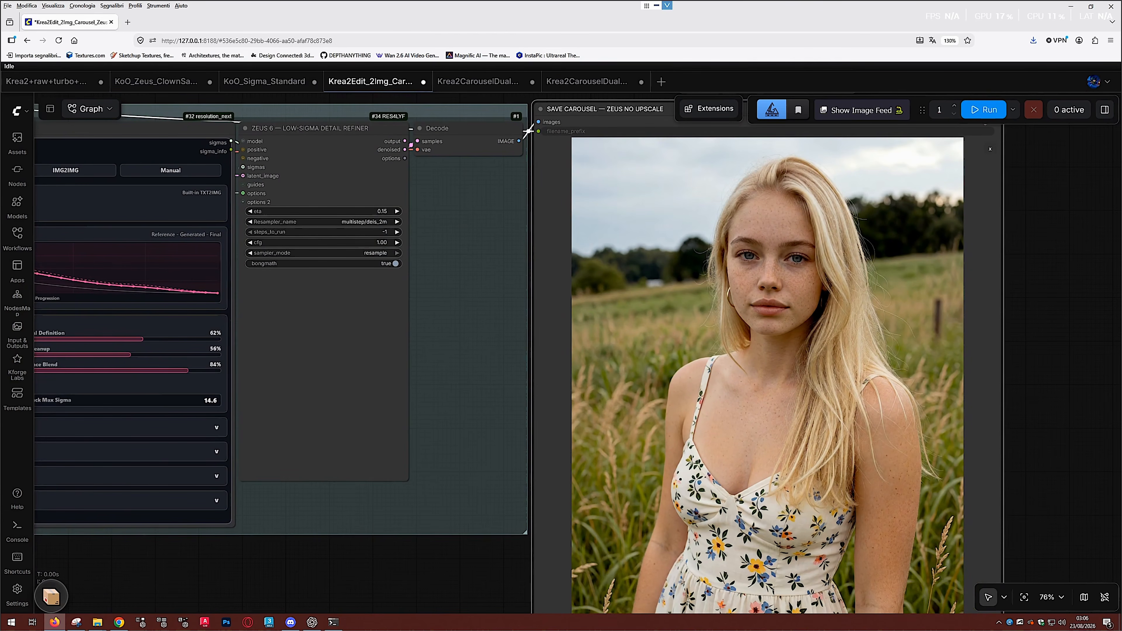
{"action": "left_click", "coordinate": [990, 149]}
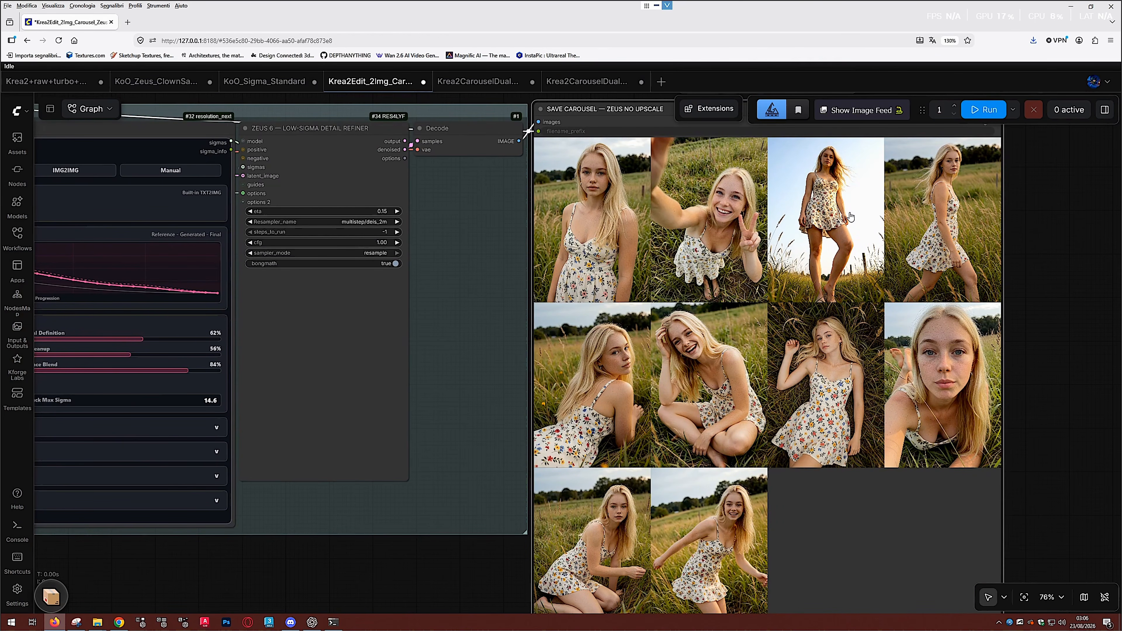
{"action": "left_click", "coordinate": [735, 234]}
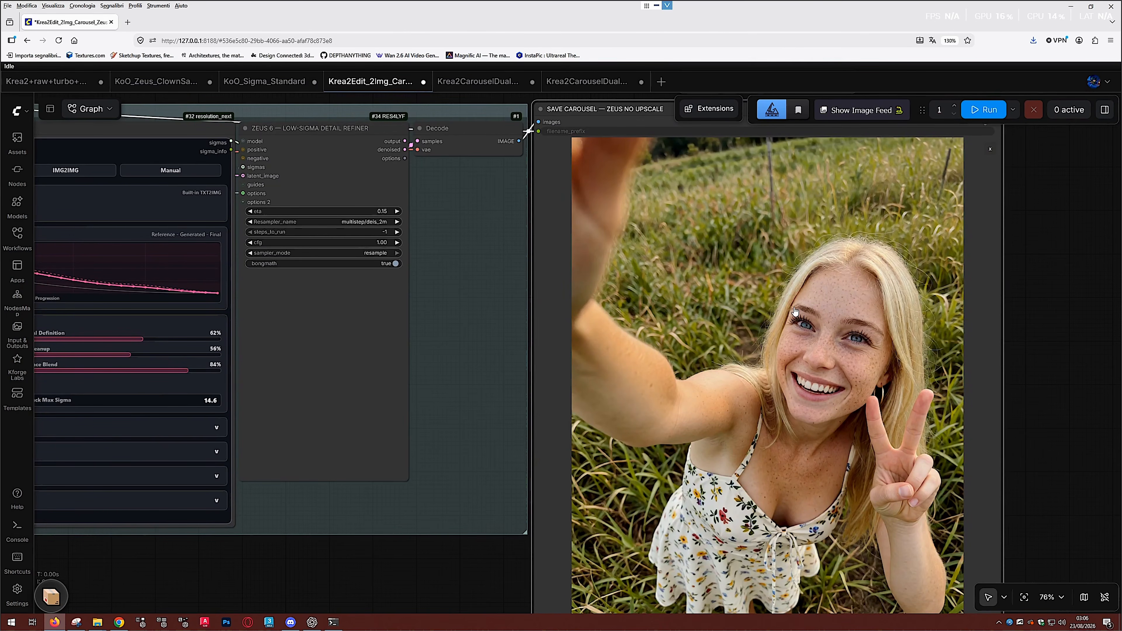
{"action": "left_click", "coordinate": [991, 151]}
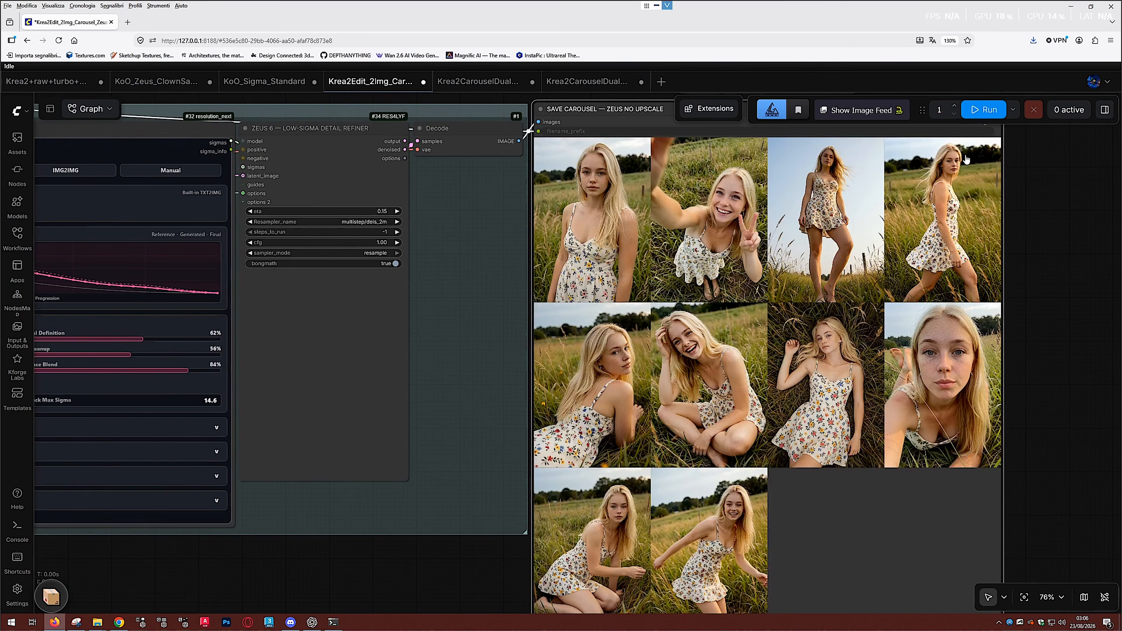
View the third, fourth and fifth carousel images enlarged one after another, and return to the grid
{"action": "left_click", "coordinate": [835, 261]}
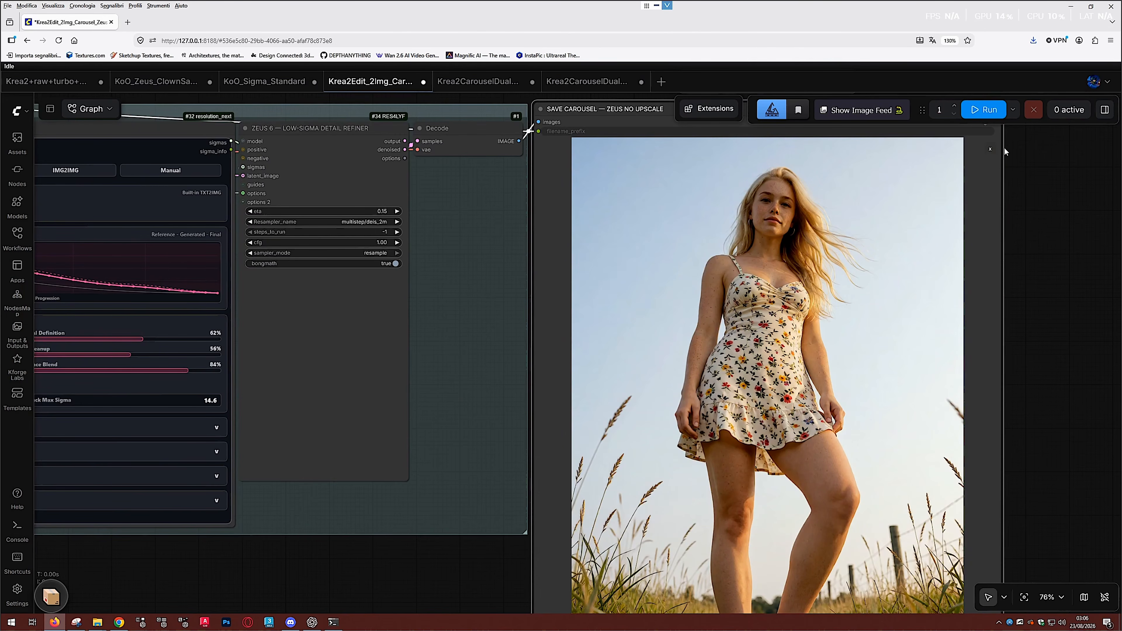
{"action": "left_click", "coordinate": [990, 150]}
{"action": "left_click", "coordinate": [940, 217]}
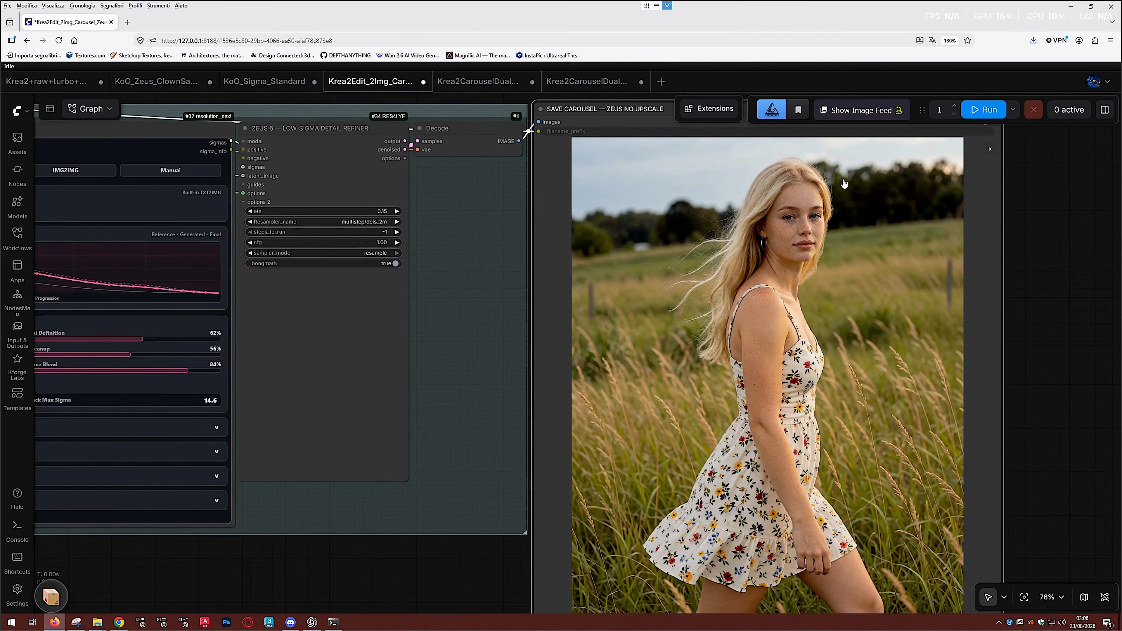
{"action": "left_click", "coordinate": [991, 150]}
{"action": "left_click", "coordinate": [612, 378]}
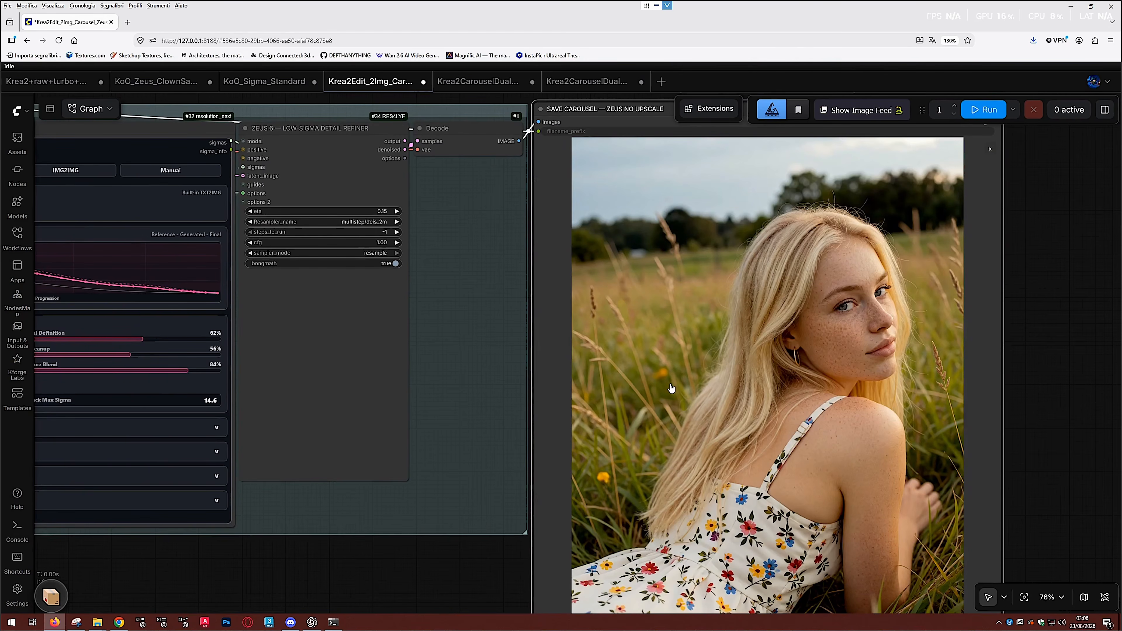
{"action": "left_click", "coordinate": [991, 150]}
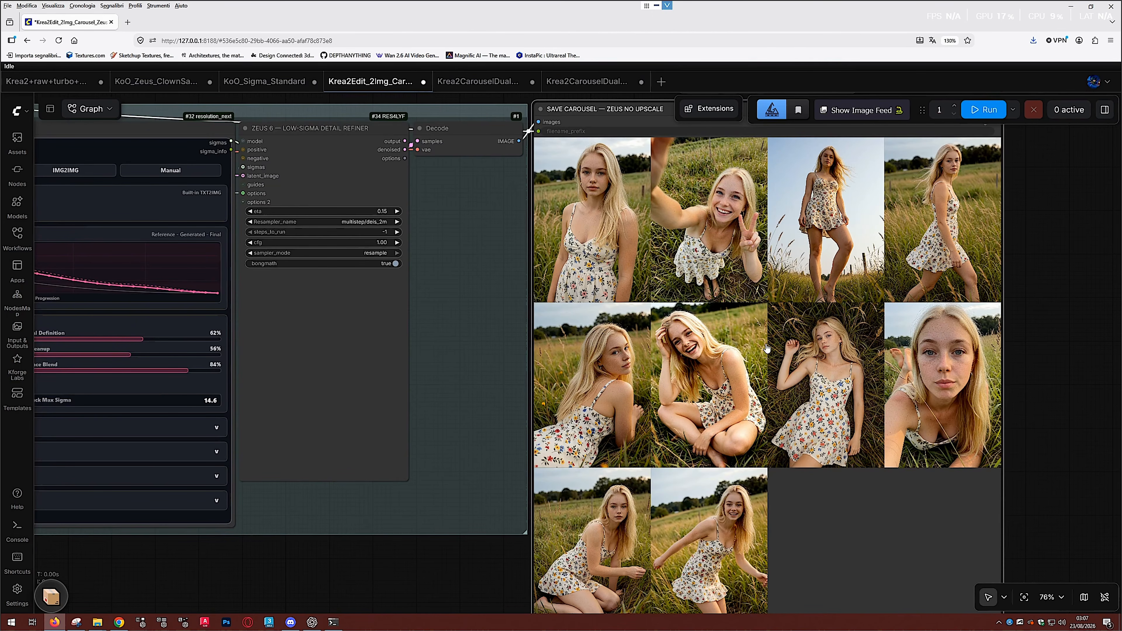
Enlarge the seventh and eighth carousel images, the one lying in the grass and the face close-up, and return to the grid
{"action": "left_click", "coordinate": [814, 353]}
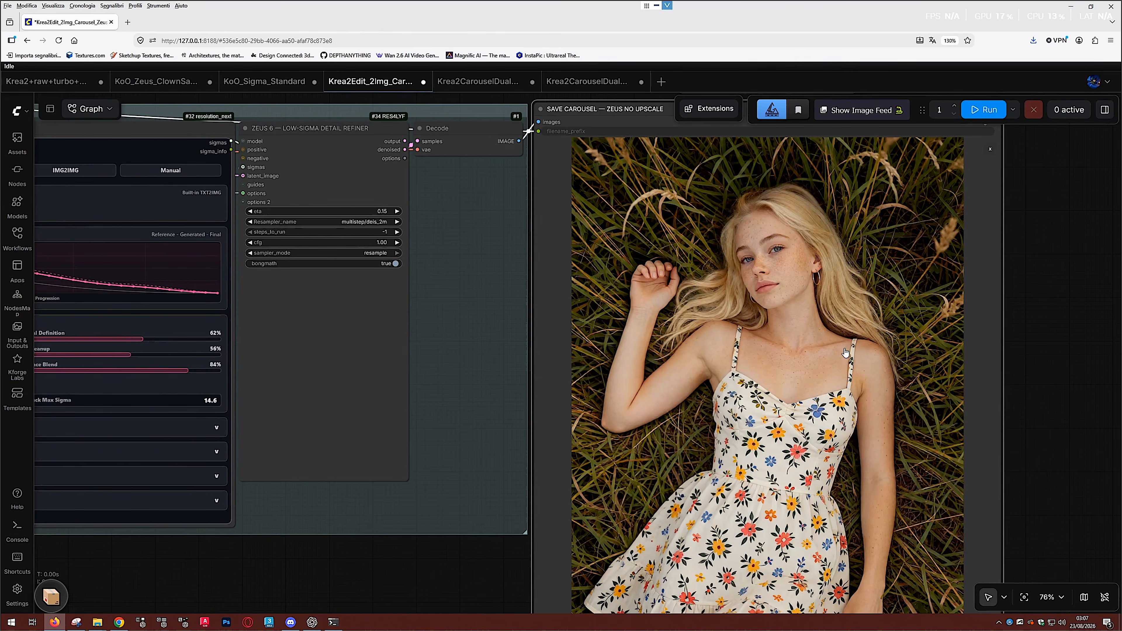
{"action": "left_click", "coordinate": [990, 150]}
{"action": "left_click", "coordinate": [959, 367]}
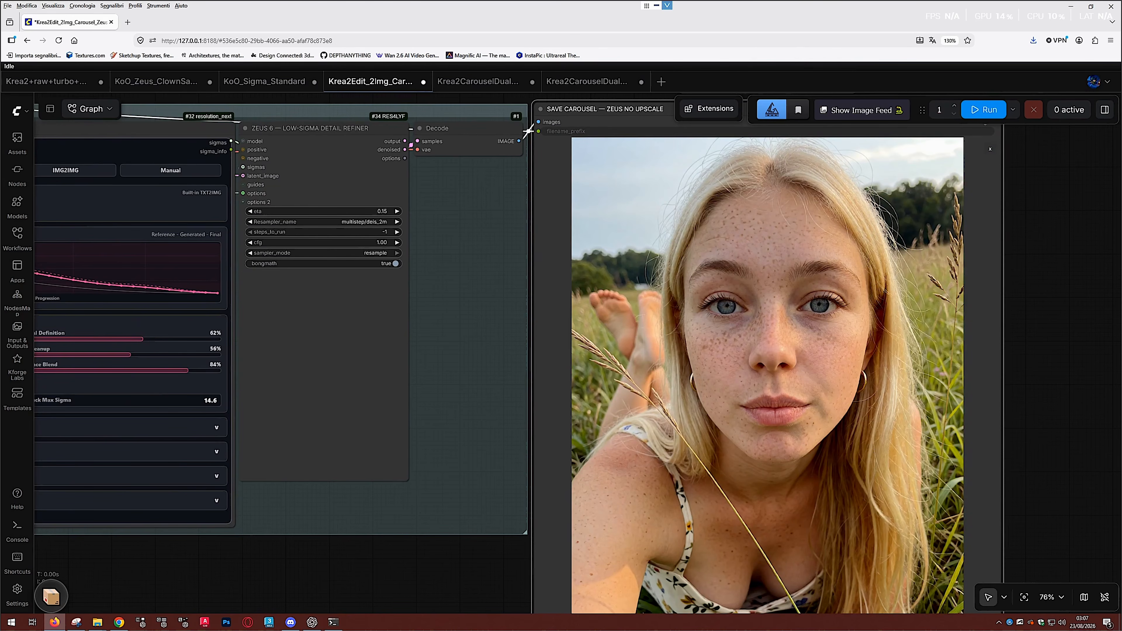
{"action": "left_click", "coordinate": [990, 149]}
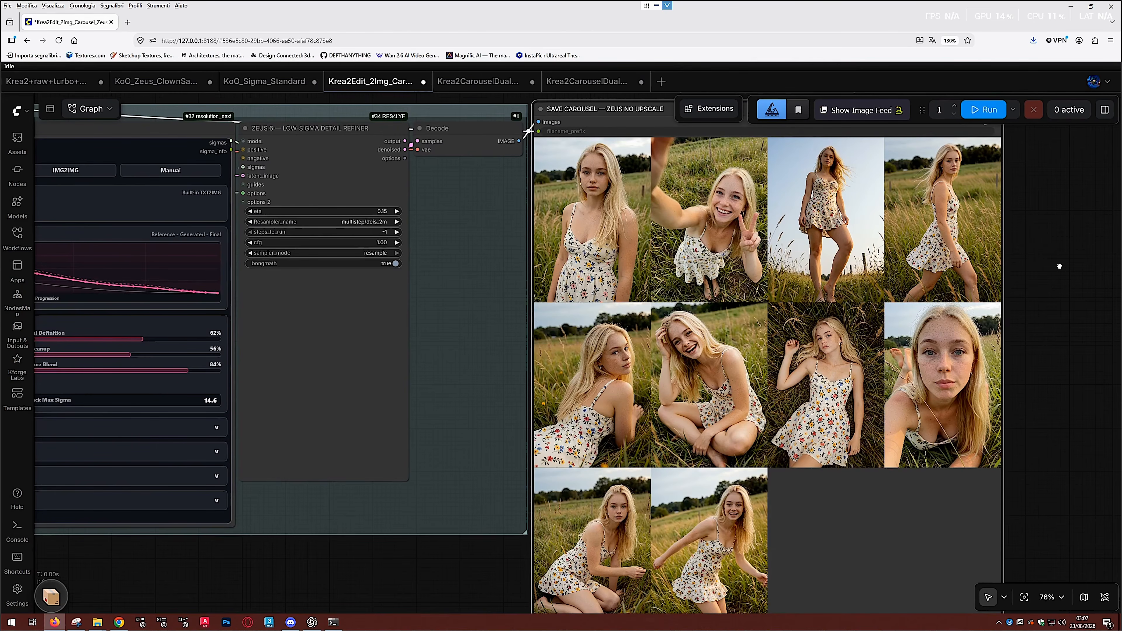
Enlarge the last two carousel images, the kneeling and the running pose, and return to the full grid
{"action": "left_click_drag", "start_coordinate": [1059, 266], "coordinate": [1108, 142]}
{"action": "left_click", "coordinate": [666, 417]}
{"action": "scroll", "coordinate": [535, 144], "scroll_direction": "down", "scroll_amount": 2}
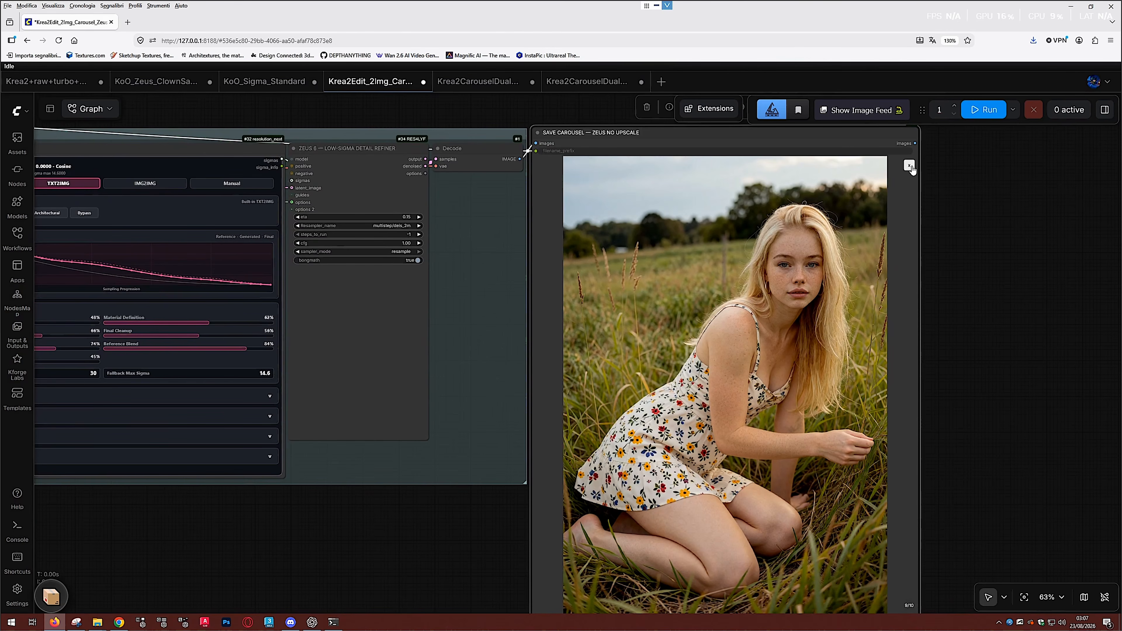
{"action": "left_click", "coordinate": [909, 166]}
{"action": "left_click", "coordinate": [716, 467]}
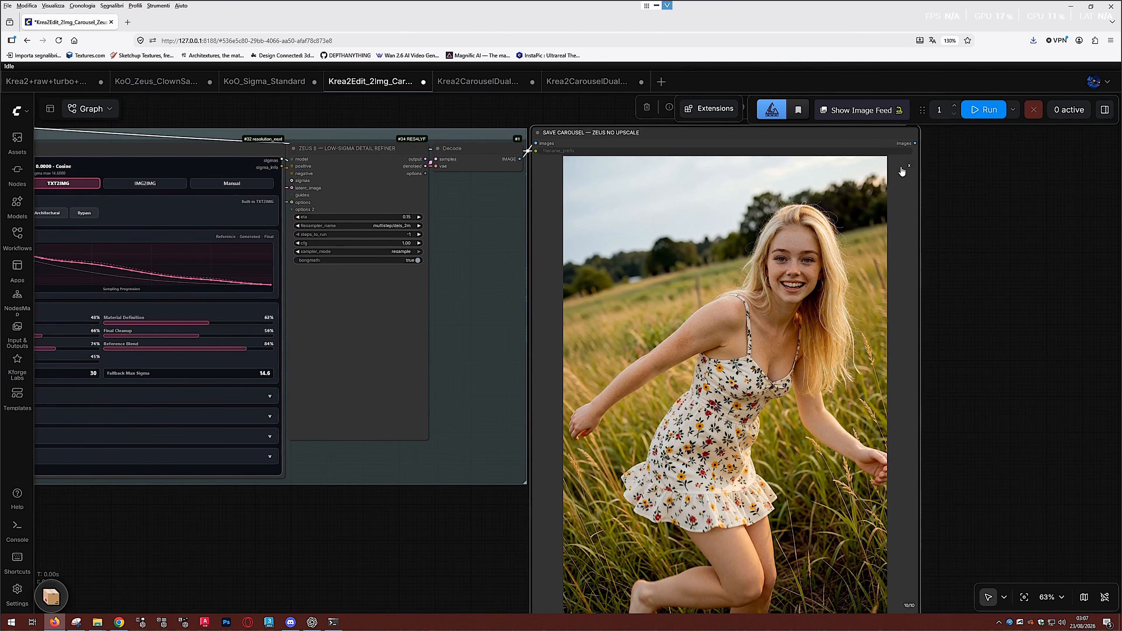
{"action": "left_click", "coordinate": [909, 165]}
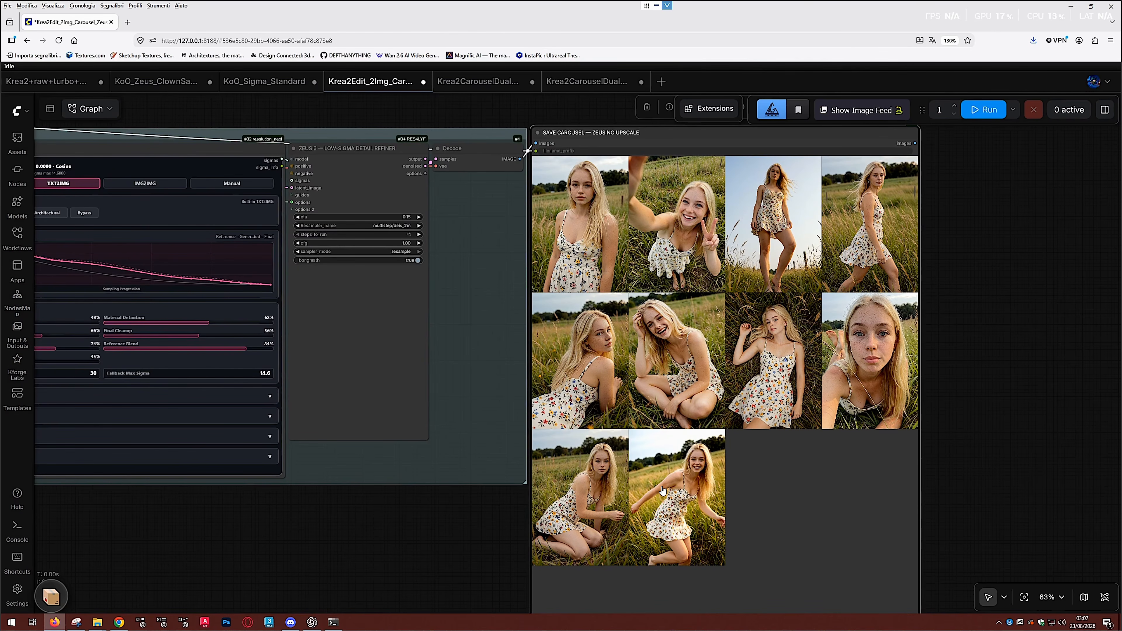
{"action": "left_click_drag", "start_coordinate": [662, 490], "coordinate": [667, 512]}
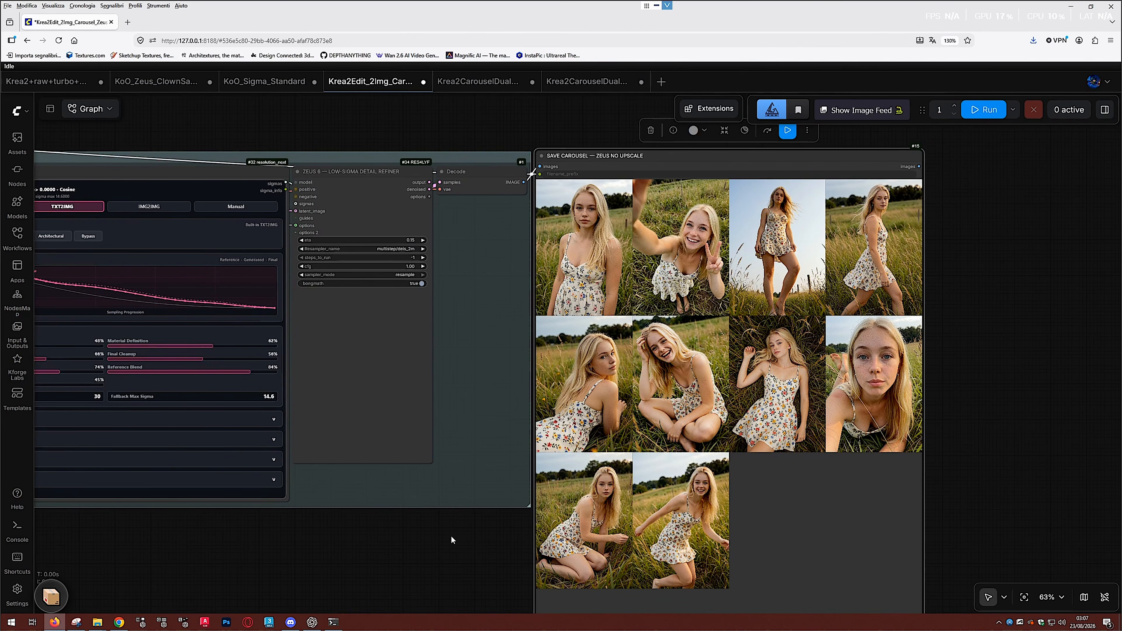
Compare the source photo in the Image 1 Load Image node with its resized version in the Preview Image node
{"action": "scroll", "coordinate": [523, 524], "scroll_direction": "down", "scroll_amount": 4}
{"action": "left_click_drag", "start_coordinate": [776, 512], "coordinate": [1095, 495]}
{"action": "left_click_drag", "start_coordinate": [376, 546], "coordinate": [784, 528]}
{"action": "scroll", "coordinate": [584, 423], "scroll_direction": "up", "scroll_amount": 4}
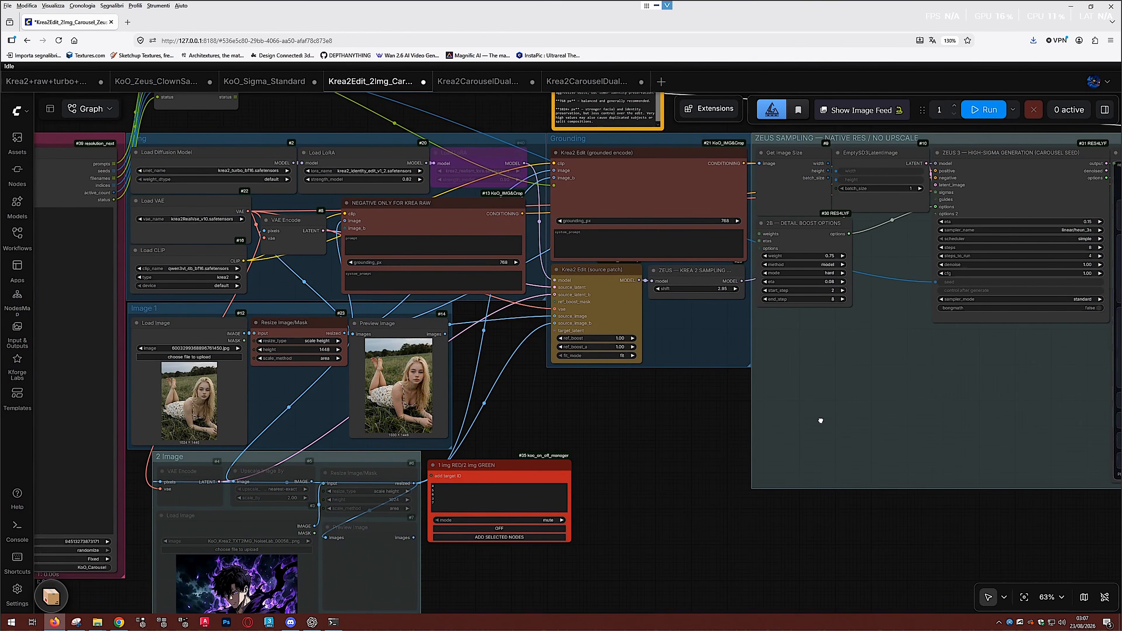
{"action": "left_click_drag", "start_coordinate": [821, 420], "coordinate": [1120, 424]}
{"action": "scroll", "coordinate": [463, 400], "scroll_direction": "up", "scroll_amount": 13}
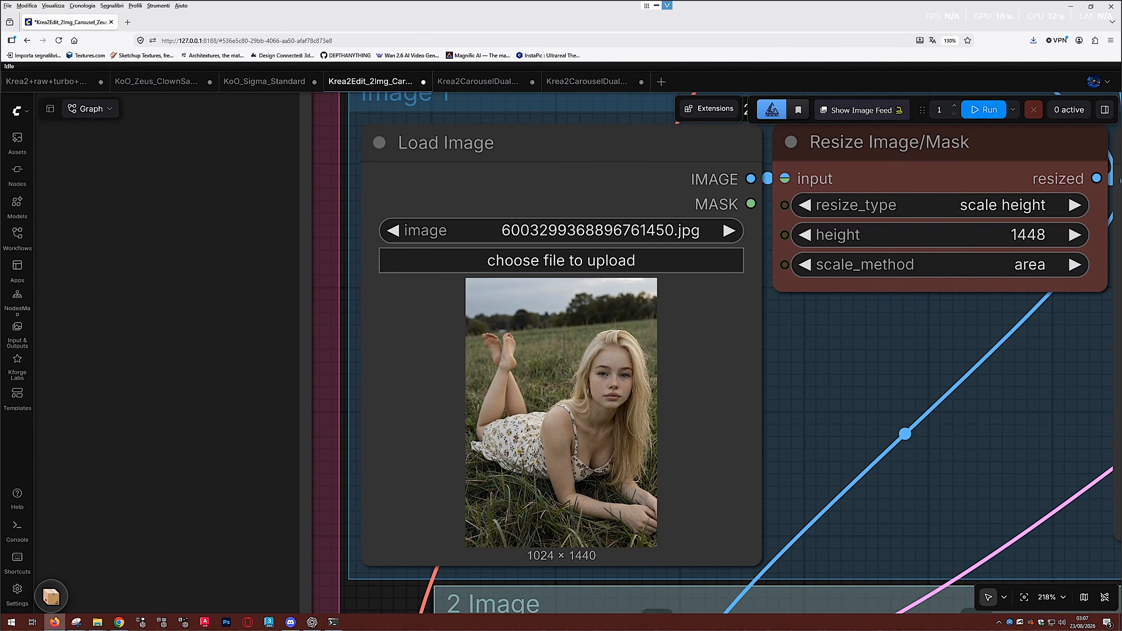
{"action": "scroll", "coordinate": [584, 434], "scroll_direction": "down", "scroll_amount": 9}
{"action": "left_click_drag", "start_coordinate": [791, 418], "coordinate": [429, 411]}
{"action": "scroll", "coordinate": [429, 411], "scroll_direction": "up", "scroll_amount": 10}
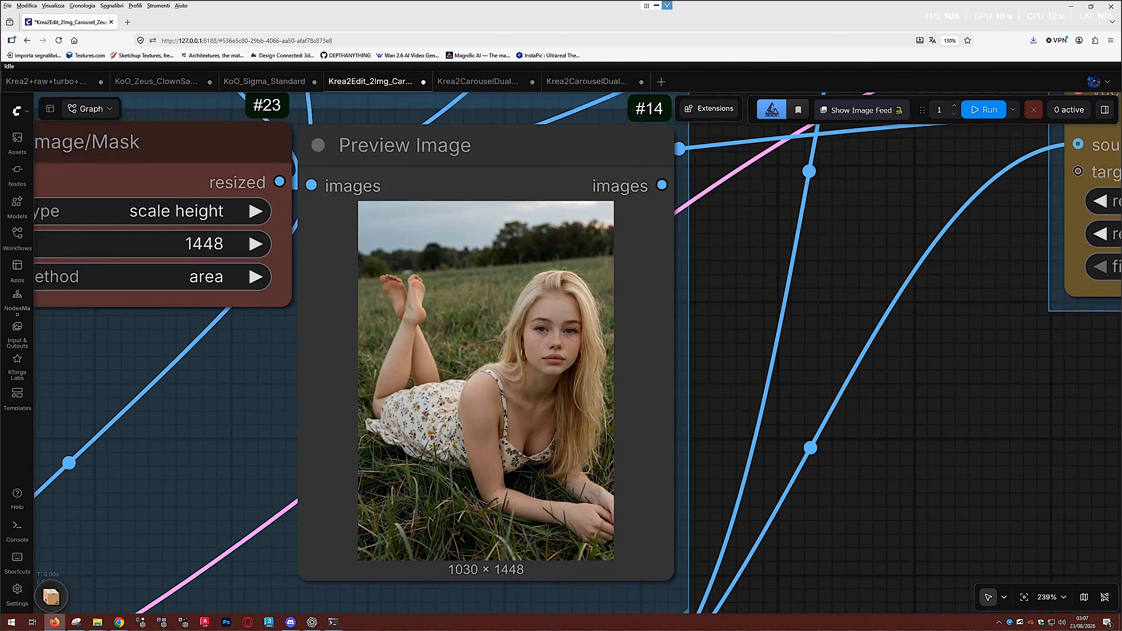
{"action": "scroll", "coordinate": [430, 408], "scroll_direction": "up", "scroll_amount": 7}
{"action": "scroll", "coordinate": [548, 376], "scroll_direction": "down", "scroll_amount": 13}
Review the graph from the one- or two-image switch through the sampling area and back to the KoO Carousel prompt nodes
{"action": "left_click_drag", "start_coordinate": [892, 482], "coordinate": [231, 373]}
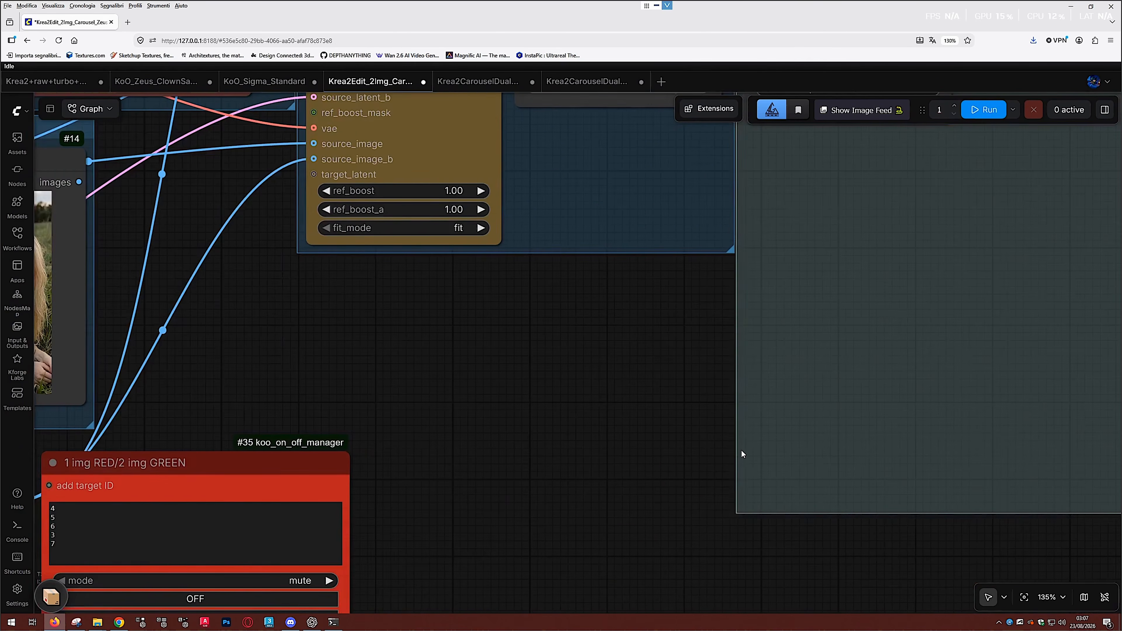
{"action": "left_click_drag", "start_coordinate": [866, 460], "coordinate": [263, 414]}
{"action": "left_click_drag", "start_coordinate": [949, 508], "coordinate": [320, 451]}
{"action": "scroll", "coordinate": [717, 496], "scroll_direction": "down", "scroll_amount": 4}
{"action": "left_click_drag", "start_coordinate": [906, 472], "coordinate": [479, 487]}
{"action": "left_click_drag", "start_coordinate": [754, 475], "coordinate": [430, 511]}
{"action": "left_click_drag", "start_coordinate": [955, 521], "coordinate": [839, 542]}
{"action": "scroll", "coordinate": [850, 420], "scroll_direction": "down", "scroll_amount": 3}
{"action": "left_click_drag", "start_coordinate": [906, 470], "coordinate": [995, 510]}
{"action": "left_click_drag", "start_coordinate": [424, 531], "coordinate": [884, 521]}
{"action": "left_click_drag", "start_coordinate": [513, 506], "coordinate": [906, 525]}
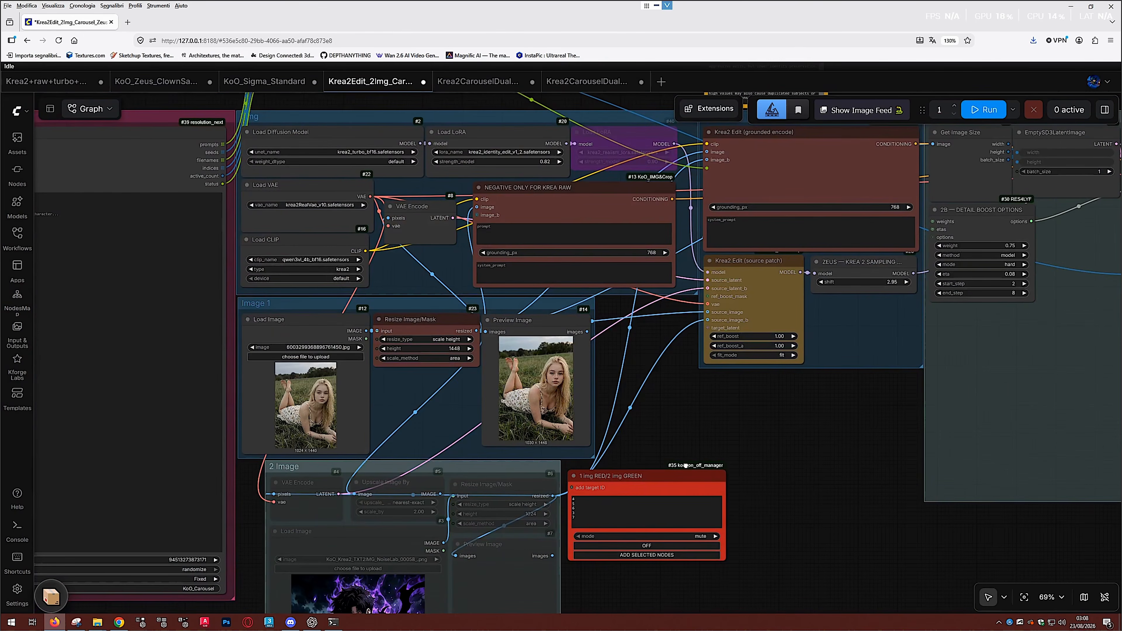
{"action": "left_click_drag", "start_coordinate": [686, 466], "coordinate": [1036, 495]}
{"action": "left_click_drag", "start_coordinate": [601, 493], "coordinate": [836, 531]}
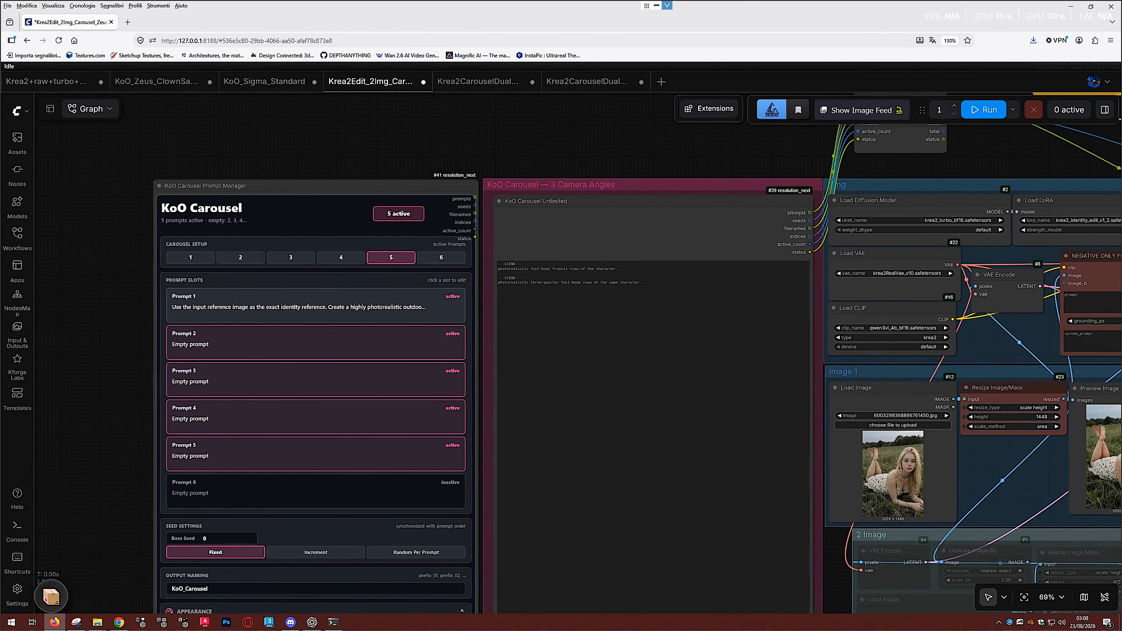
Review the graph from the KoO Carousel Unlimited prompts through the image and ZEUS sampling areas to the Save Carousel grid
{"action": "left_click", "coordinate": [498, 264]}
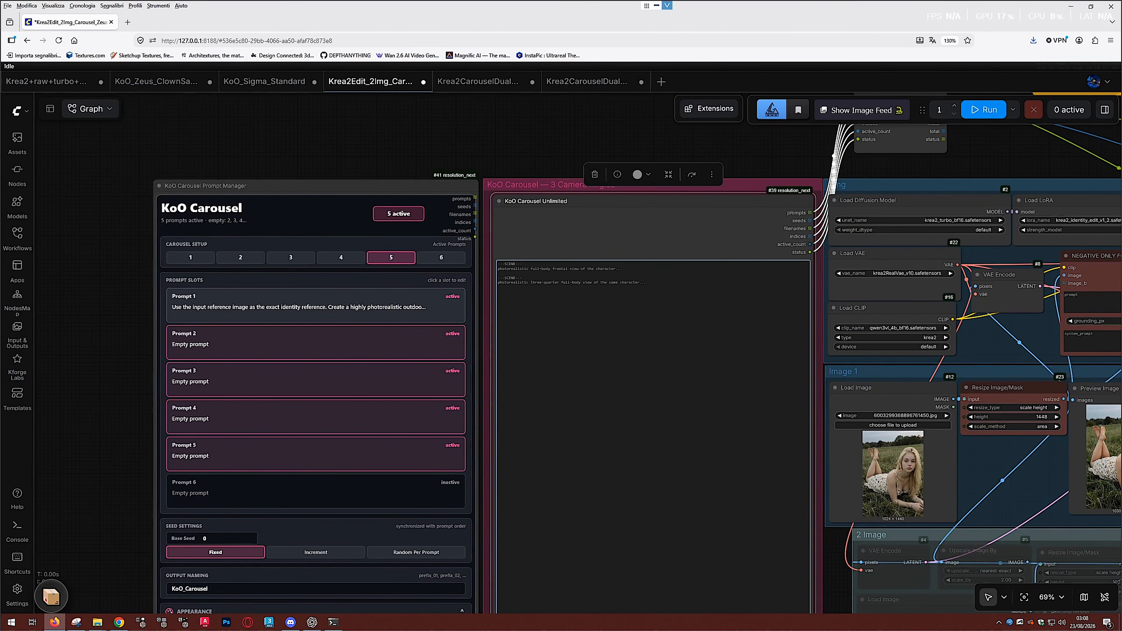
{"action": "left_click_drag", "start_coordinate": [502, 361], "coordinate": [382, 340]}
{"action": "left_click", "coordinate": [378, 244]}
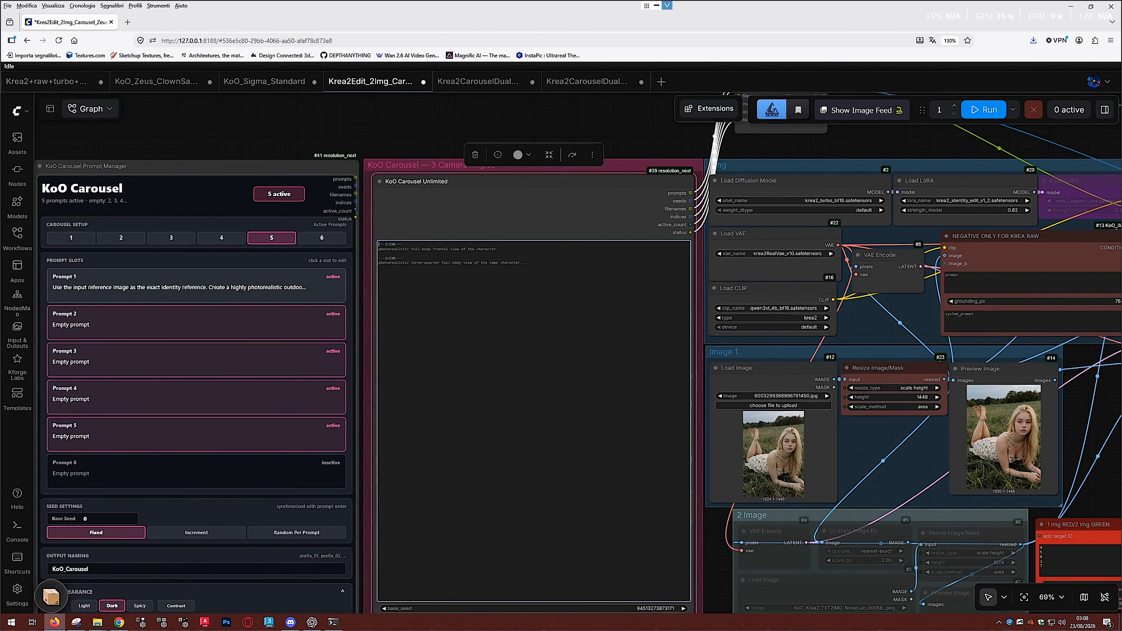
{"action": "left_click_drag", "start_coordinate": [309, 133], "coordinate": [286, 139]}
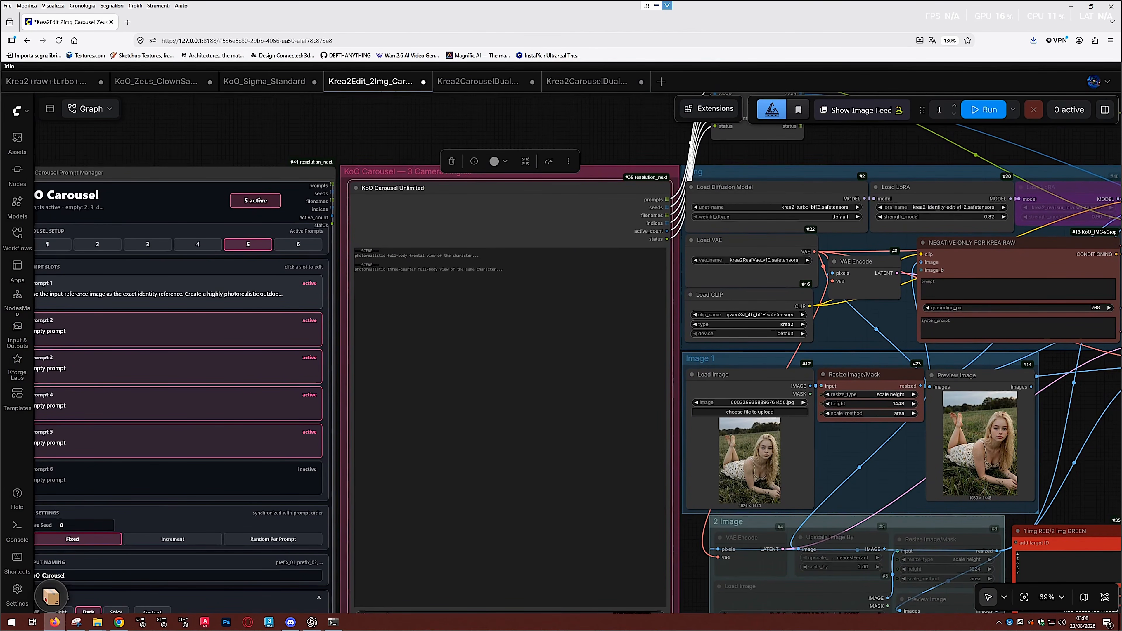
{"action": "left_click_drag", "start_coordinate": [417, 346], "coordinate": [161, 318]}
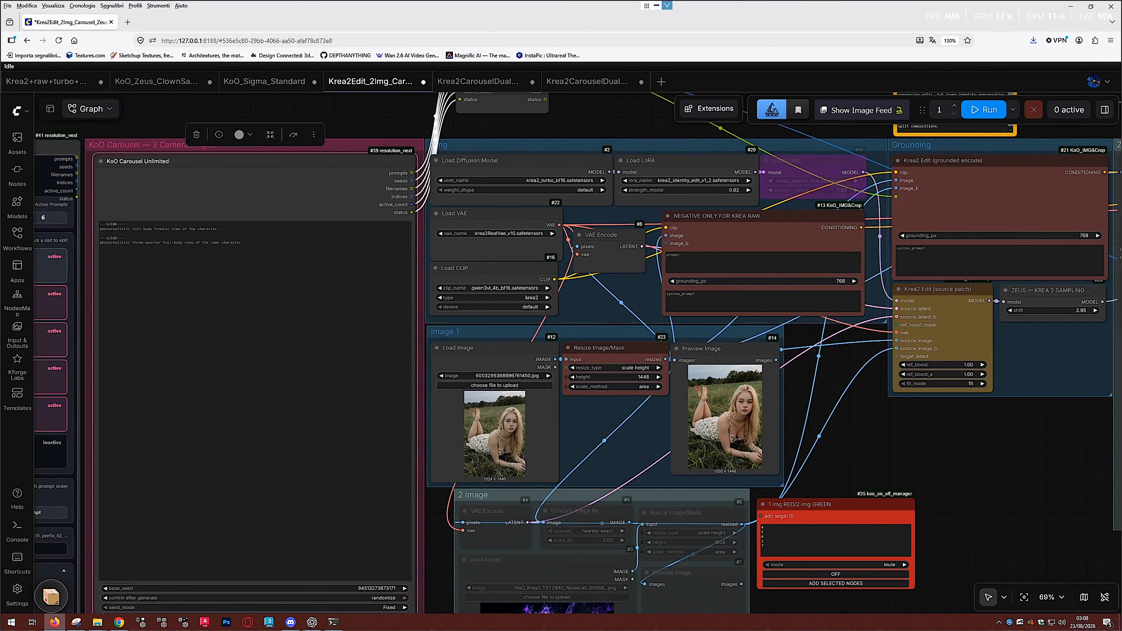
{"action": "left_click_drag", "start_coordinate": [958, 452], "coordinate": [708, 432]}
{"action": "left_click_drag", "start_coordinate": [753, 489], "coordinate": [1, 468]}
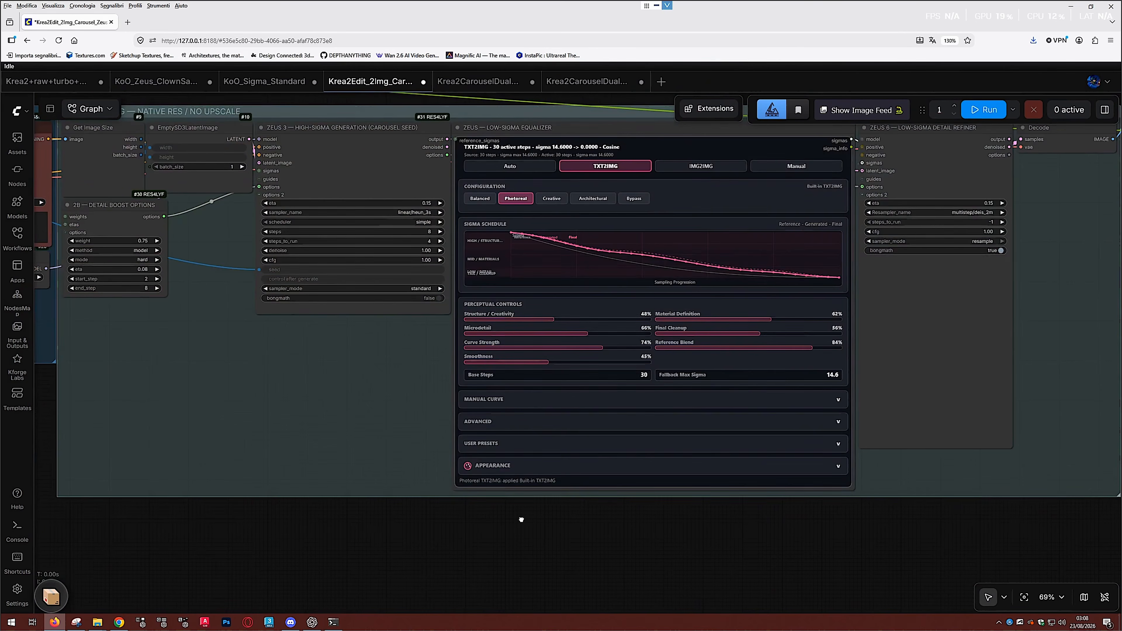
{"action": "left_click_drag", "start_coordinate": [522, 518], "coordinate": [48, 522]}
{"action": "left_click_drag", "start_coordinate": [620, 509], "coordinate": [476, 524]}
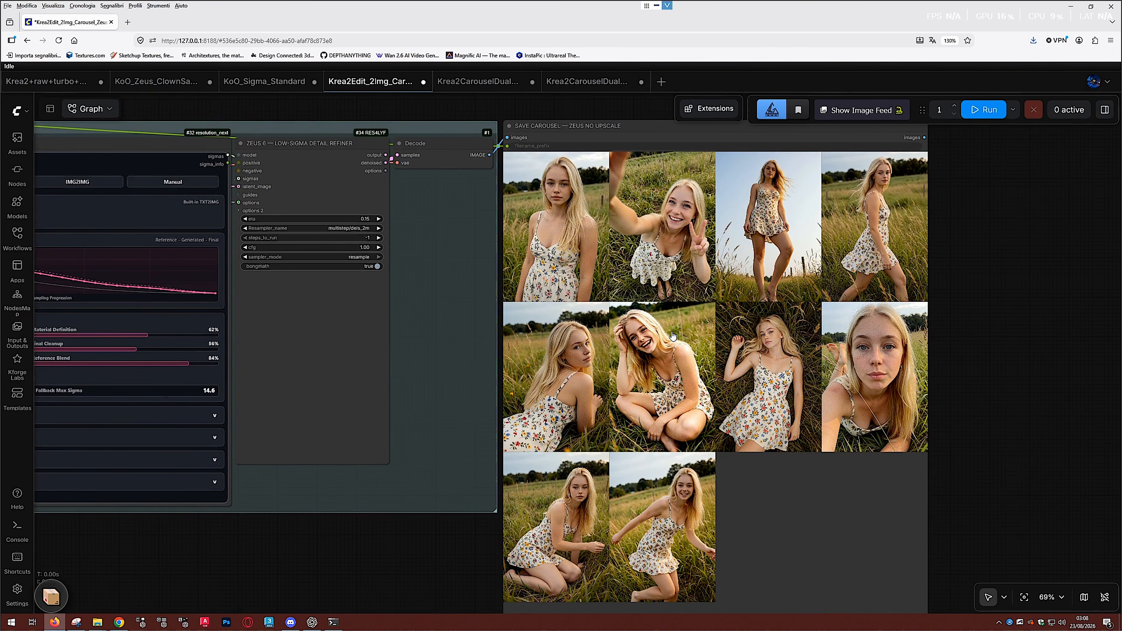
Open the Krea2CarouselDualSampler workflow with the velociraptor images and trace its graph back to the carousel prompt nodes
{"action": "left_click", "coordinate": [473, 86]}
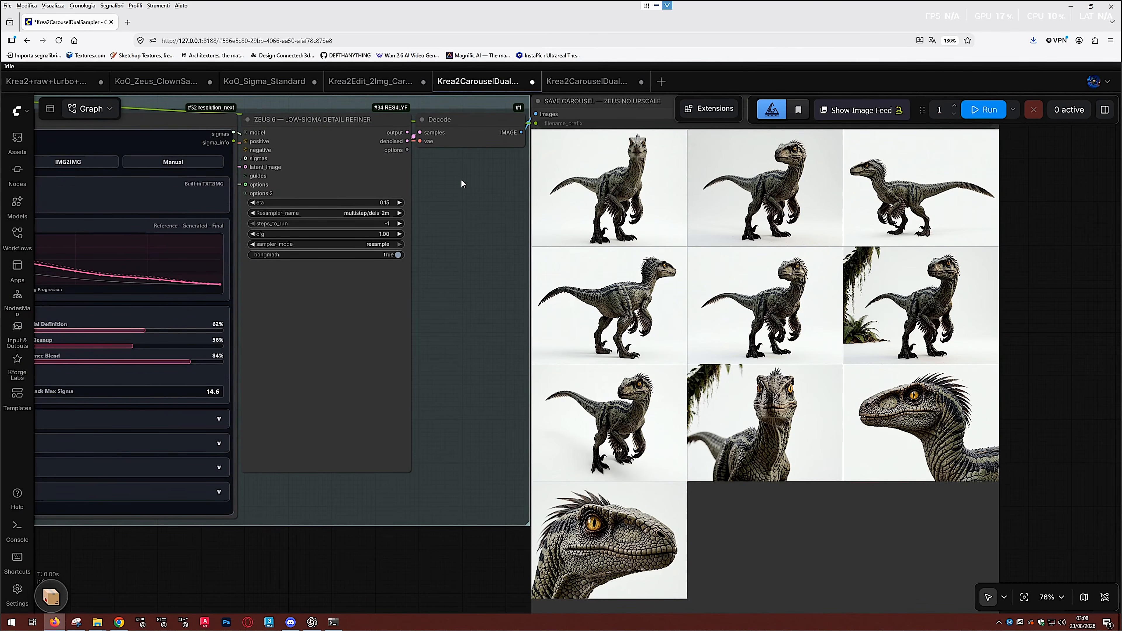
{"action": "left_click_drag", "start_coordinate": [188, 546], "coordinate": [767, 526]}
{"action": "scroll", "coordinate": [342, 522], "scroll_direction": "down", "scroll_amount": 4}
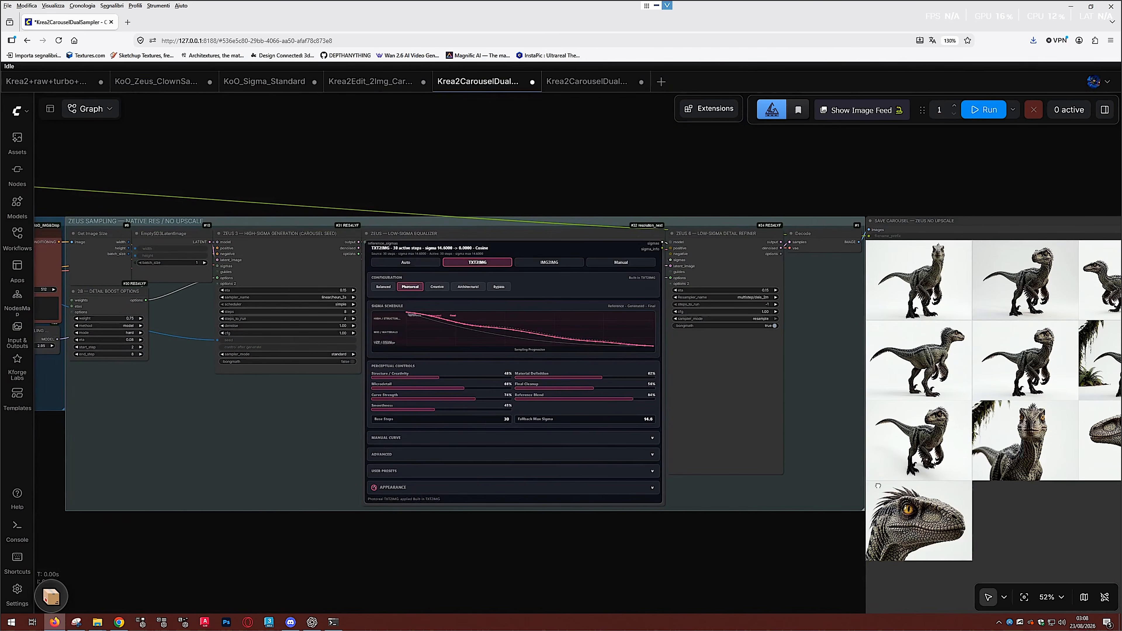
{"action": "left_click_drag", "start_coordinate": [342, 523], "coordinate": [963, 501]}
{"action": "left_click_drag", "start_coordinate": [488, 509], "coordinate": [1052, 519]}
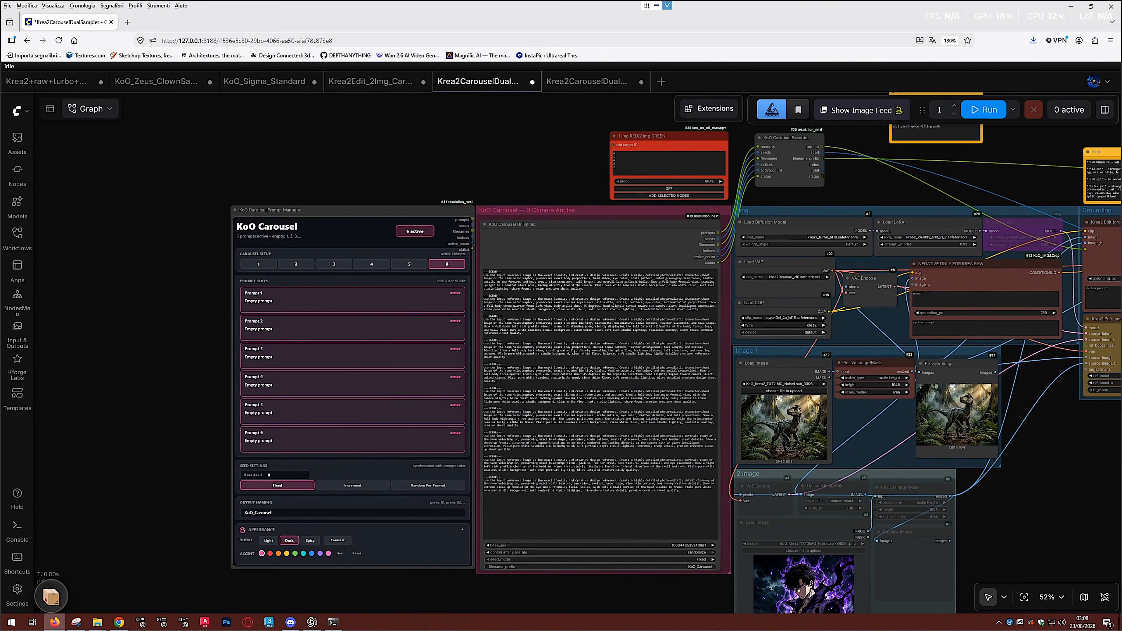
Follow the velociraptor workflow from the carousel prompts through ZEUS sampling to the Save Carousel output
{"action": "left_click_drag", "start_coordinate": [432, 308], "coordinate": [268, 298]}
{"action": "left_click_drag", "start_coordinate": [934, 532], "coordinate": [425, 433]}
{"action": "left_click_drag", "start_coordinate": [967, 415], "coordinate": [573, 422]}
{"action": "left_click_drag", "start_coordinate": [1094, 268], "coordinate": [694, 330]}
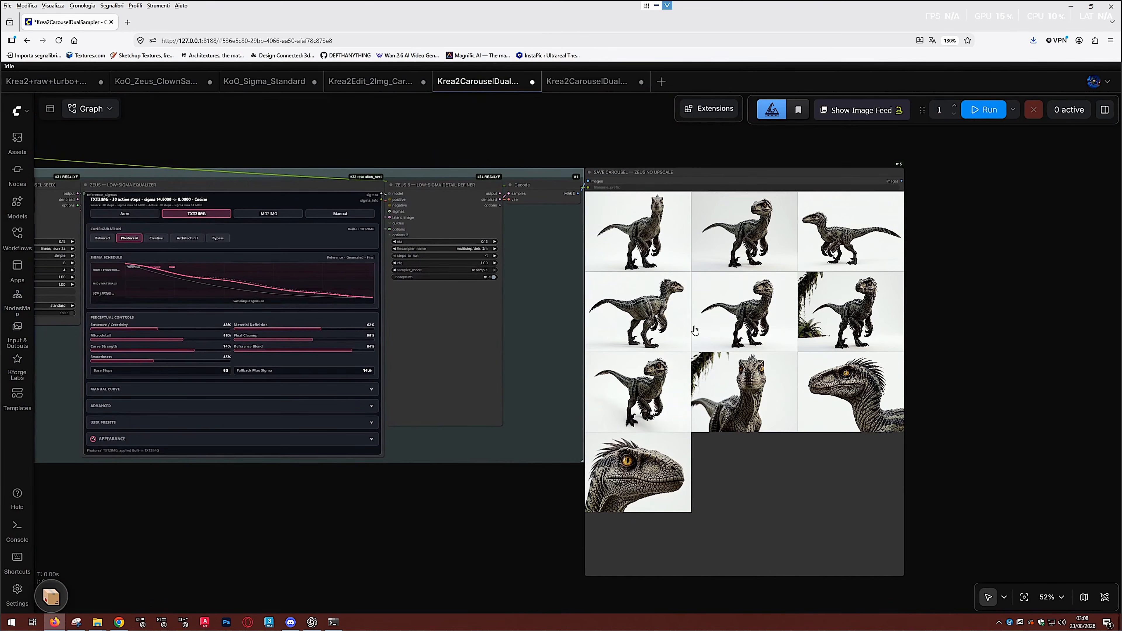
Enlarge the fourth velociraptor image, the side view facing away from the tail, and return to the grid
{"action": "scroll", "coordinate": [695, 330], "scroll_direction": "up", "scroll_amount": 4}
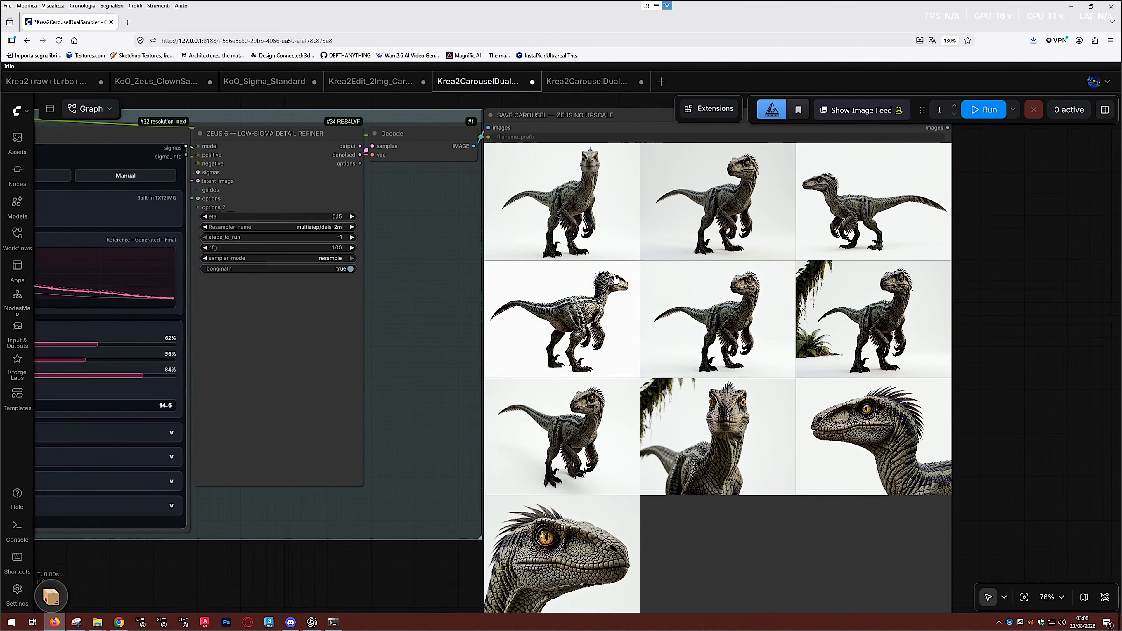
{"action": "left_click", "coordinate": [614, 278]}
{"action": "left_click", "coordinate": [906, 149]}
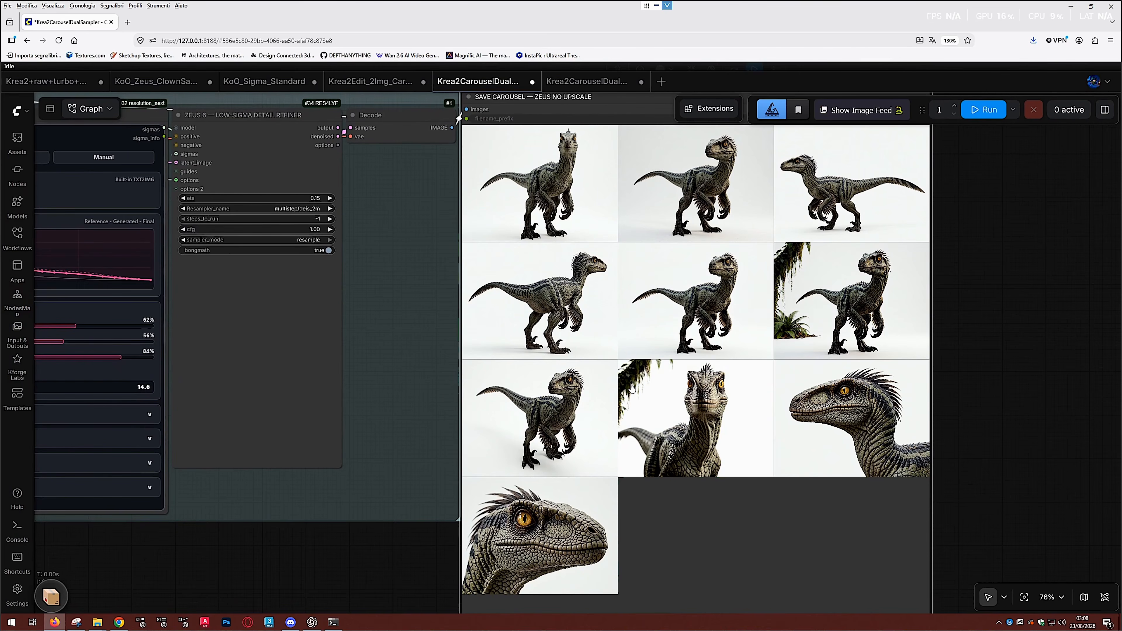
Examine the velociraptor carousel grid up close, comparing poses, camera angles, backgrounds and skin detail between the images
{"action": "scroll", "coordinate": [792, 266], "scroll_direction": "up", "scroll_amount": 5}
{"action": "scroll", "coordinate": [792, 266], "scroll_direction": "up", "scroll_amount": 3}
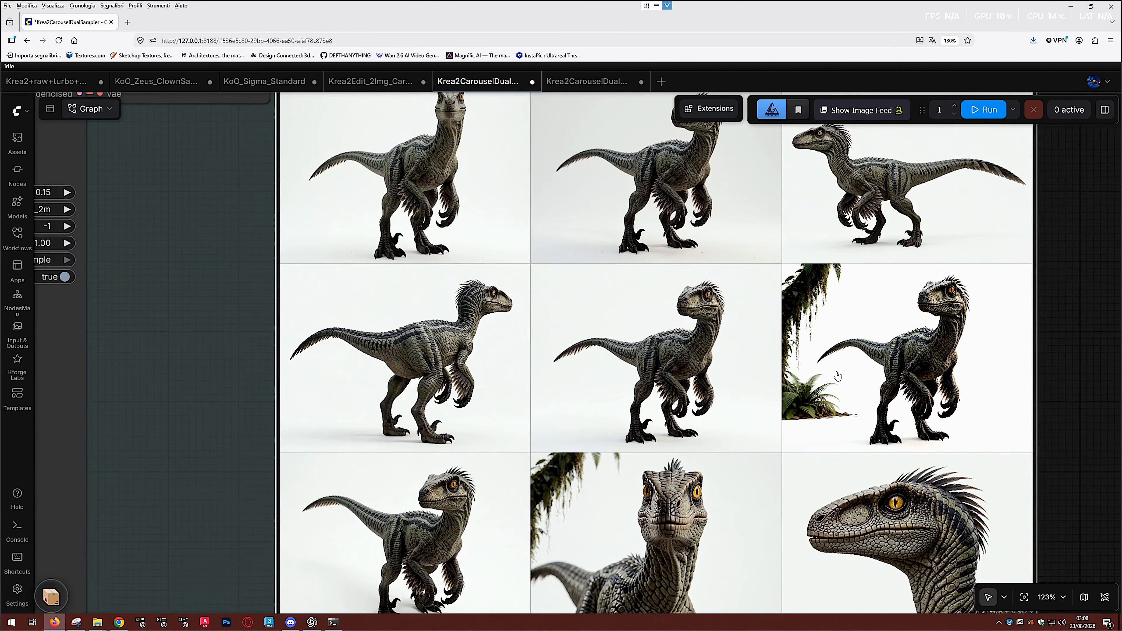
{"action": "scroll", "coordinate": [842, 375], "scroll_direction": "down", "scroll_amount": 4}
{"action": "left_click_drag", "start_coordinate": [840, 372], "coordinate": [821, 338]}
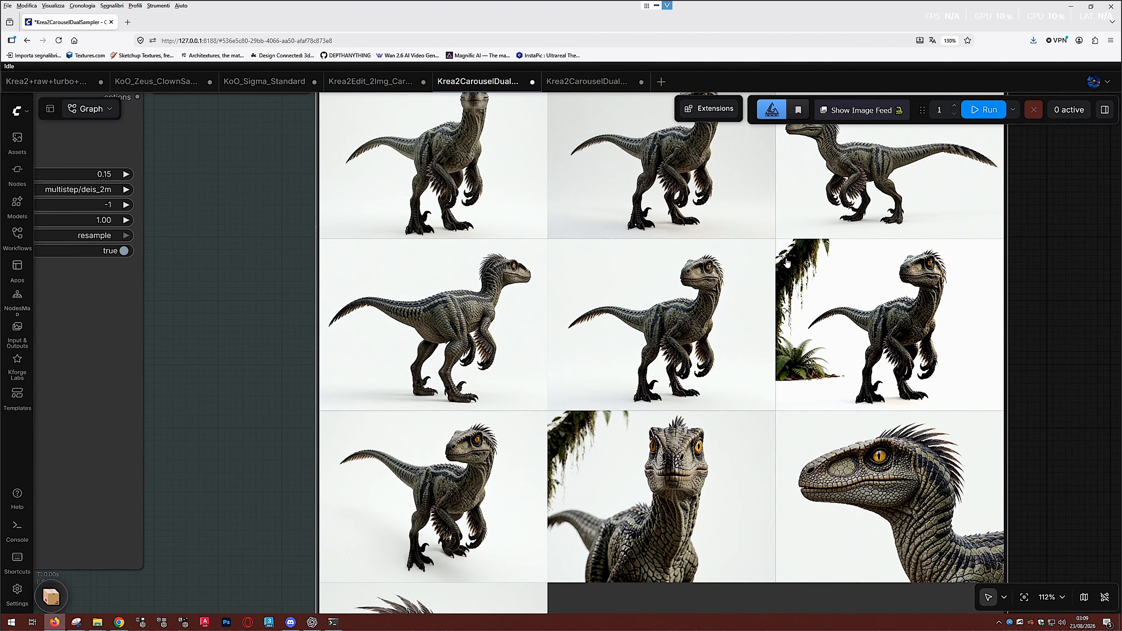
{"action": "scroll", "coordinate": [725, 324], "scroll_direction": "down", "scroll_amount": 1}
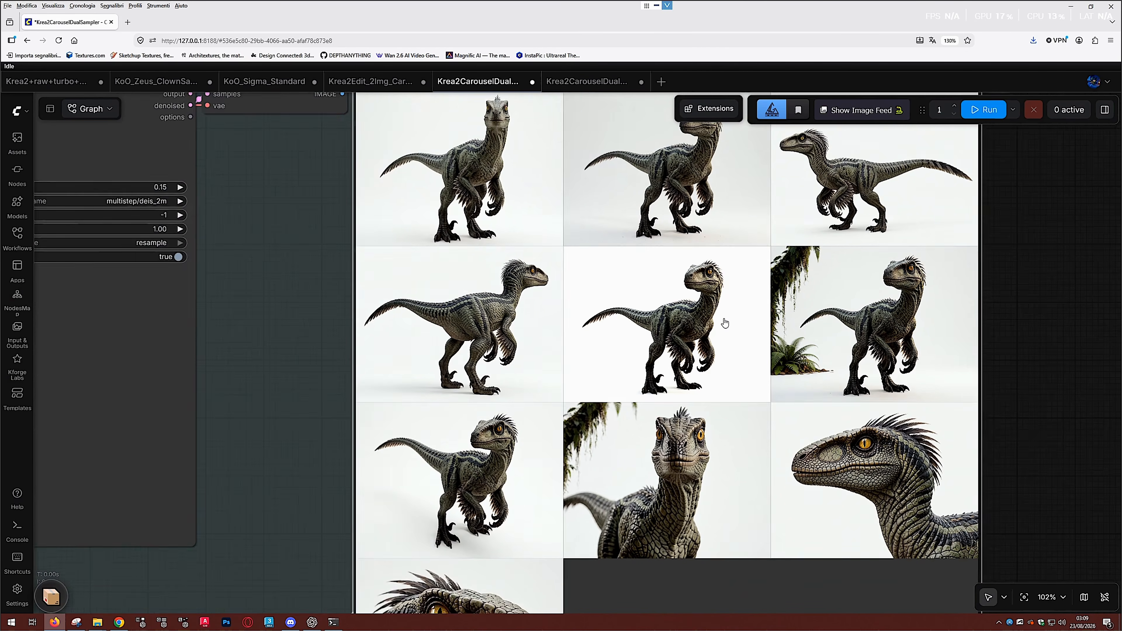
{"action": "scroll", "coordinate": [722, 323], "scroll_direction": "down", "scroll_amount": 1}
{"action": "scroll", "coordinate": [610, 312], "scroll_direction": "down", "scroll_amount": 1}
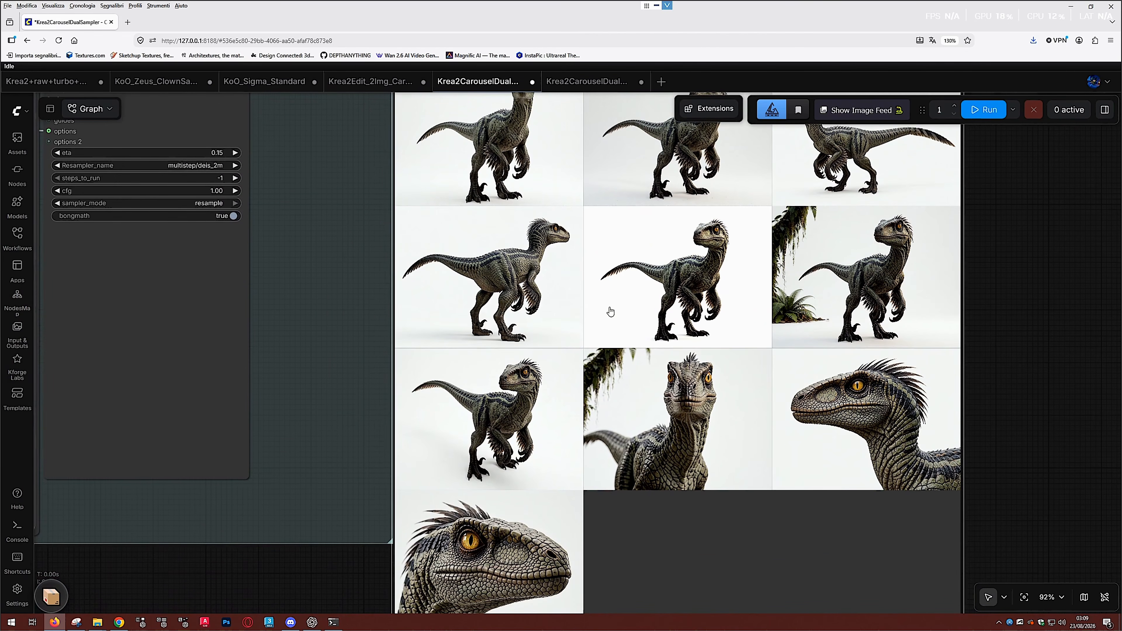
{"action": "scroll", "coordinate": [610, 312], "scroll_direction": "down", "scroll_amount": 1}
{"action": "scroll", "coordinate": [746, 303], "scroll_direction": "up", "scroll_amount": 1}
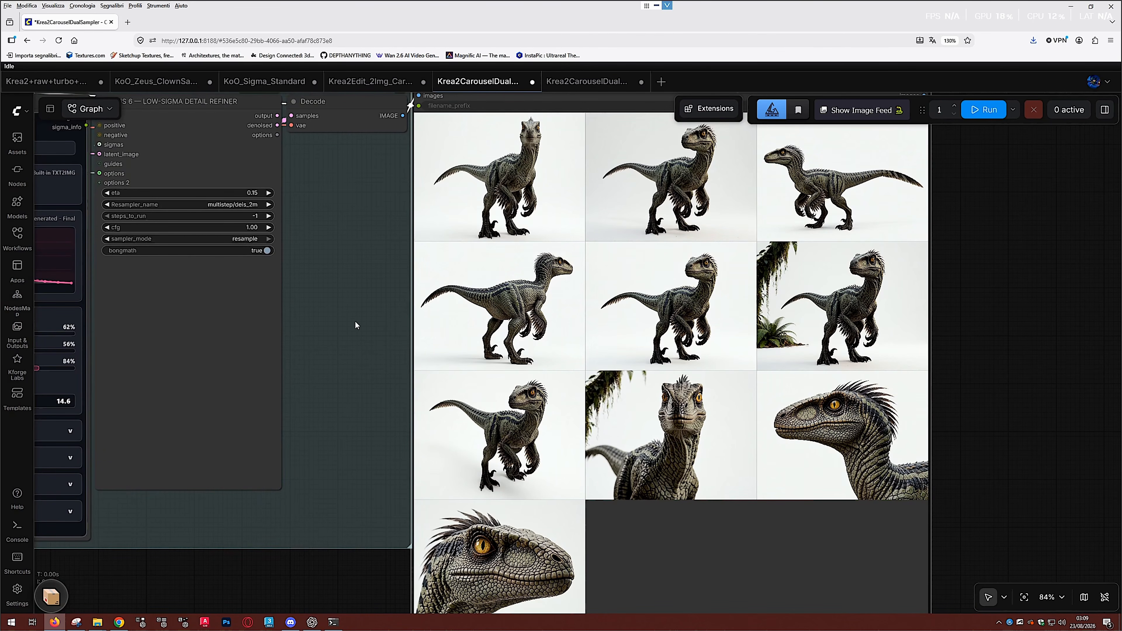
Switch to Discord, view the bar photo in the Amateur Redhead post at full size, and return to ComfyUI
{"action": "left_click", "coordinate": [291, 621]}
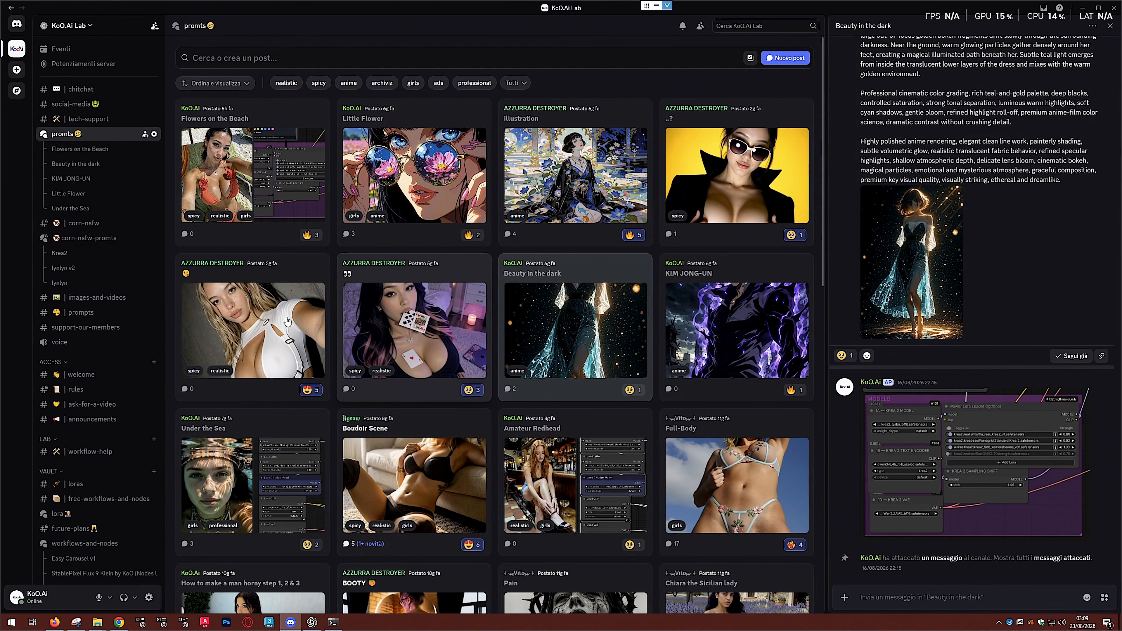
{"action": "left_click", "coordinate": [564, 459]}
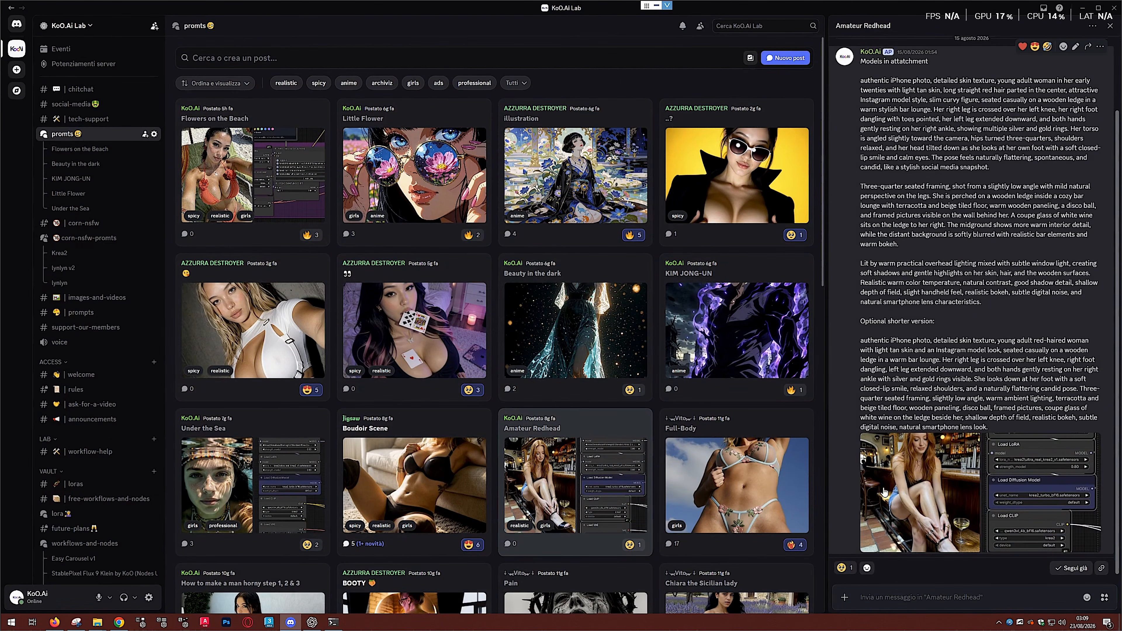
{"action": "left_click", "coordinate": [885, 478]}
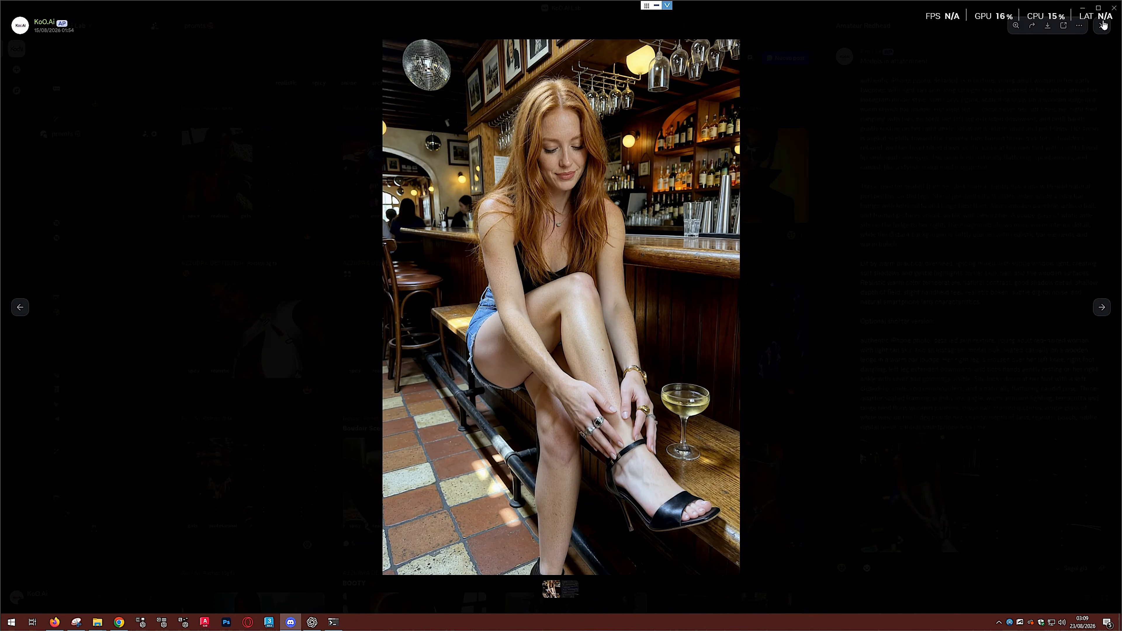
{"action": "left_click", "coordinate": [1081, 9]}
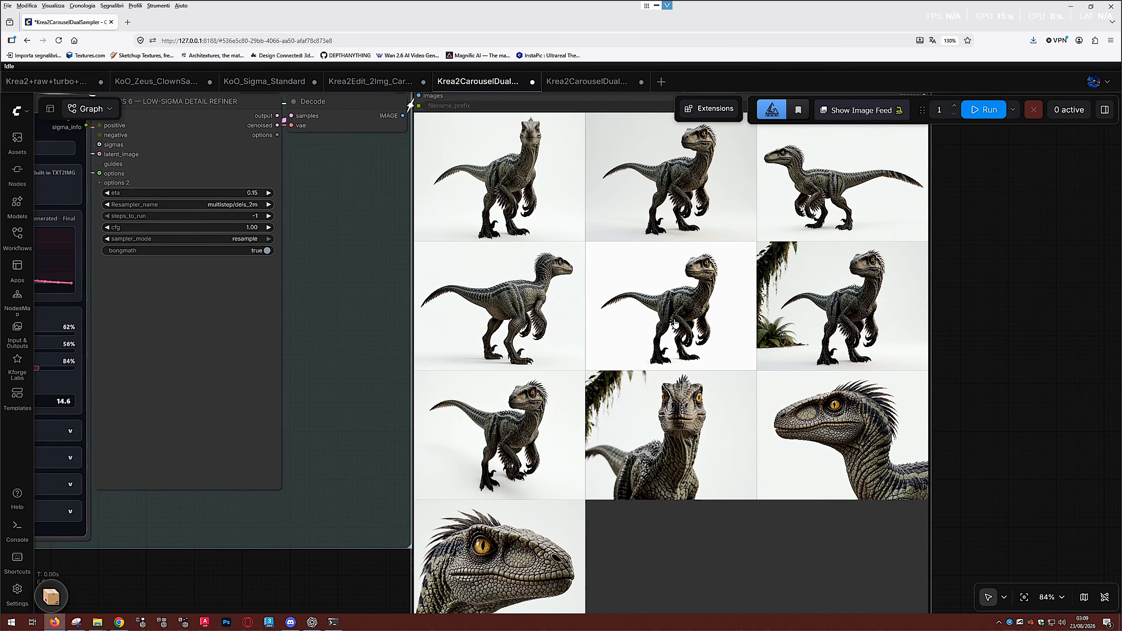
Inspect the velociraptor source picture in the Image 1 Load Image node up close
{"action": "left_click_drag", "start_coordinate": [624, 330], "coordinate": [925, 263]}
{"action": "scroll", "coordinate": [924, 262], "scroll_direction": "down", "scroll_amount": 3}
{"action": "left_click_drag", "start_coordinate": [671, 430], "coordinate": [1069, 398]}
{"action": "left_click_drag", "start_coordinate": [419, 430], "coordinate": [777, 466]}
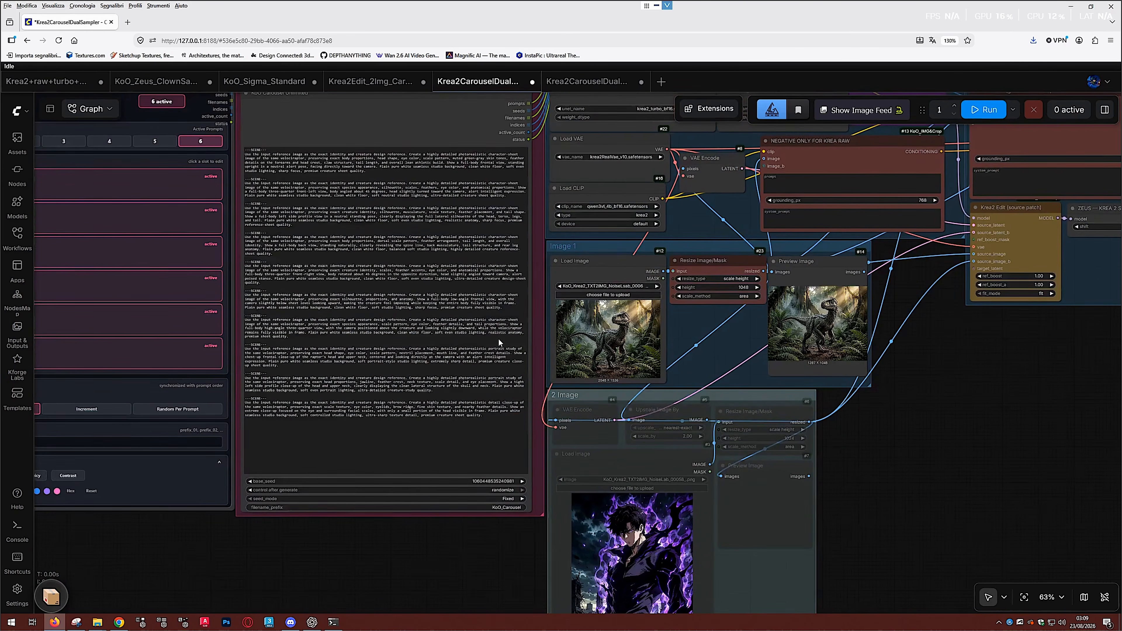
{"action": "scroll", "coordinate": [526, 337], "scroll_direction": "up", "scroll_amount": 4}
{"action": "scroll", "coordinate": [641, 319], "scroll_direction": "up", "scroll_amount": 12}
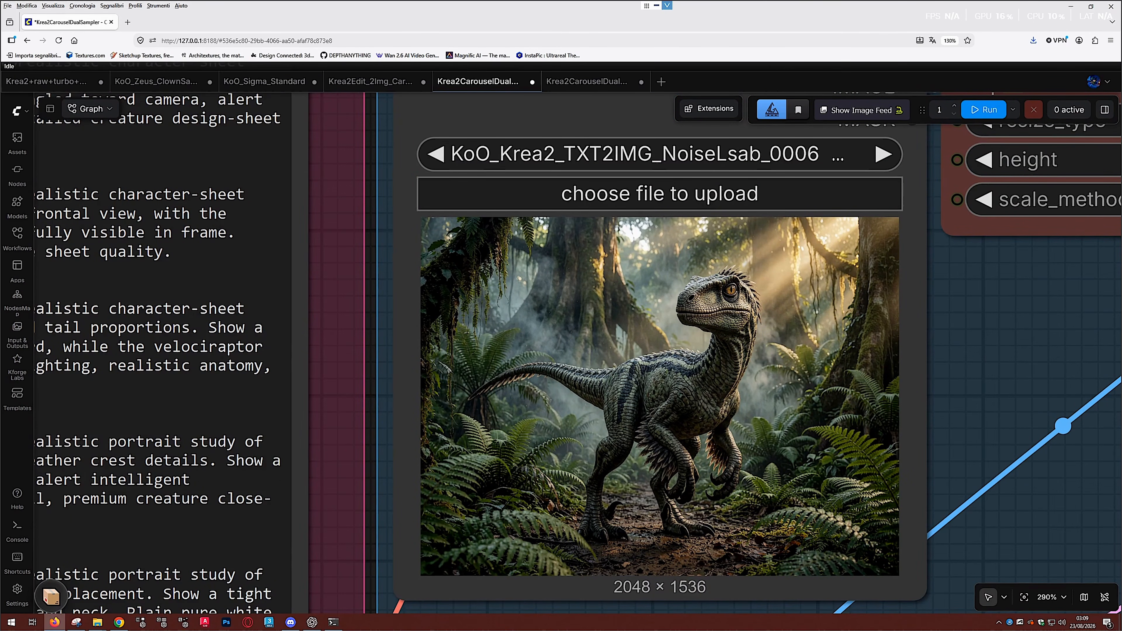
{"action": "left_click_drag", "start_coordinate": [641, 319], "coordinate": [615, 319]}
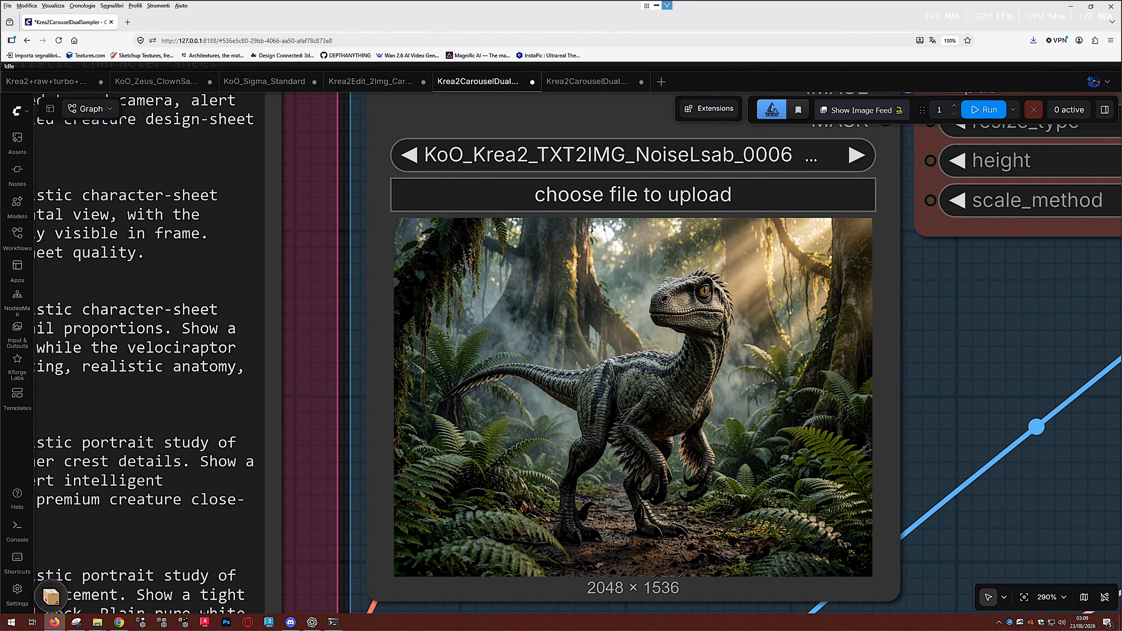
Check the resized velociraptor picture in the Preview Image node beside the Resize Image/Mask node
{"action": "scroll", "coordinate": [716, 347], "scroll_direction": "down", "scroll_amount": 2}
{"action": "left_click_drag", "start_coordinate": [1084, 391], "coordinate": [388, 372]}
{"action": "scroll", "coordinate": [685, 331], "scroll_direction": "down", "scroll_amount": 3}
{"action": "left_click_drag", "start_coordinate": [1088, 398], "coordinate": [621, 353]}
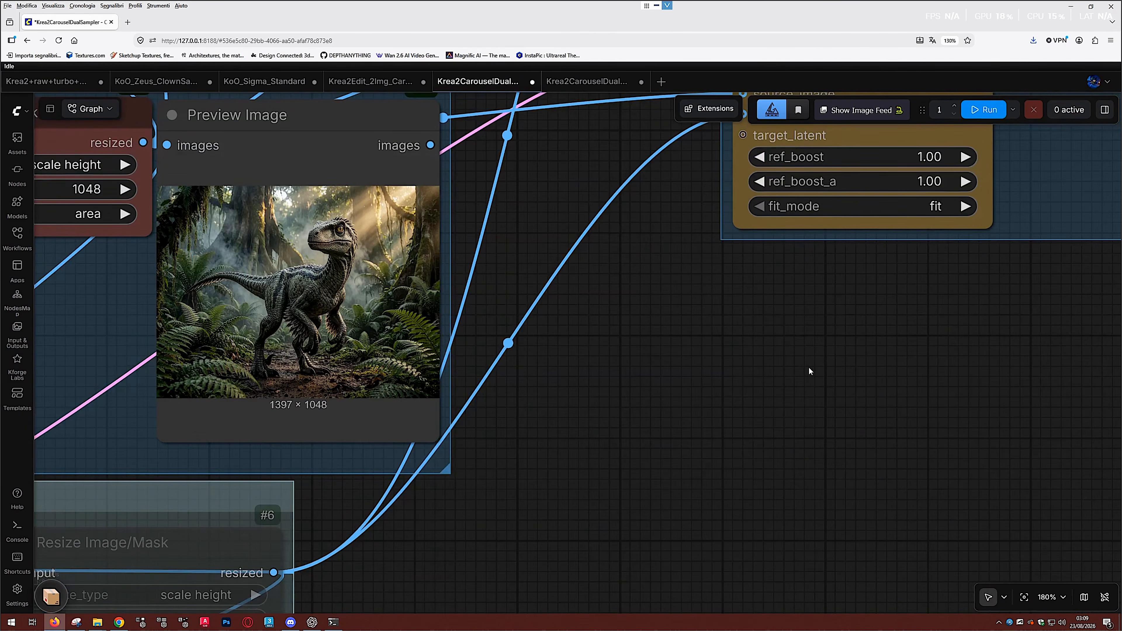
Go through the ZEUS sampling area past the equalizer and detail refiner back to the velociraptor Save Carousel grid
{"action": "scroll", "coordinate": [861, 376], "scroll_direction": "down", "scroll_amount": 3}
{"action": "left_click_drag", "start_coordinate": [850, 381], "coordinate": [468, 386]}
{"action": "left_click_drag", "start_coordinate": [1069, 422], "coordinate": [563, 402]}
{"action": "left_click_drag", "start_coordinate": [959, 414], "coordinate": [375, 393]}
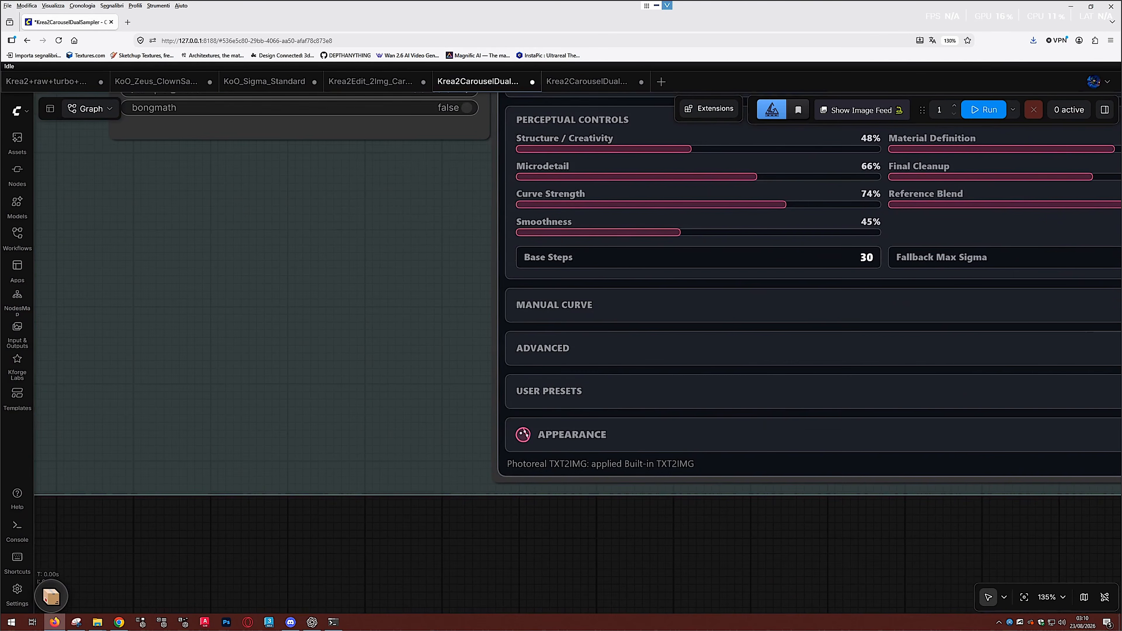
{"action": "scroll", "coordinate": [726, 442], "scroll_direction": "up", "scroll_amount": 1}
{"action": "left_click_drag", "start_coordinate": [725, 442], "coordinate": [363, 435]}
{"action": "scroll", "coordinate": [362, 435], "scroll_direction": "down", "scroll_amount": 4}
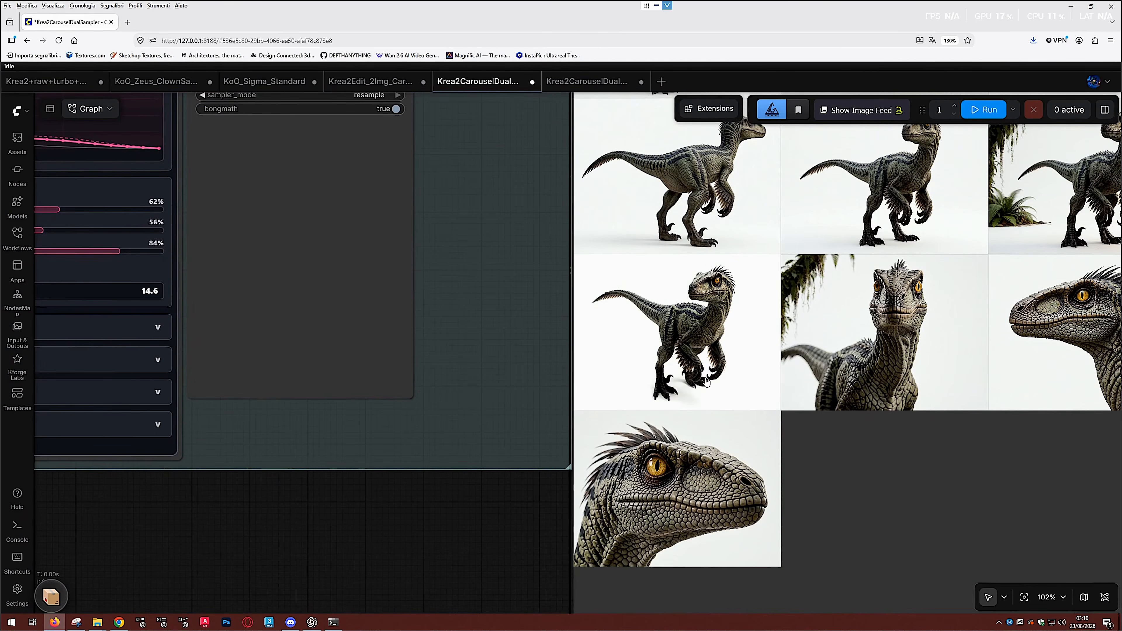
{"action": "scroll", "coordinate": [657, 281], "scroll_direction": "up", "scroll_amount": 5}
{"action": "scroll", "coordinate": [657, 280], "scroll_direction": "up", "scroll_amount": 1}
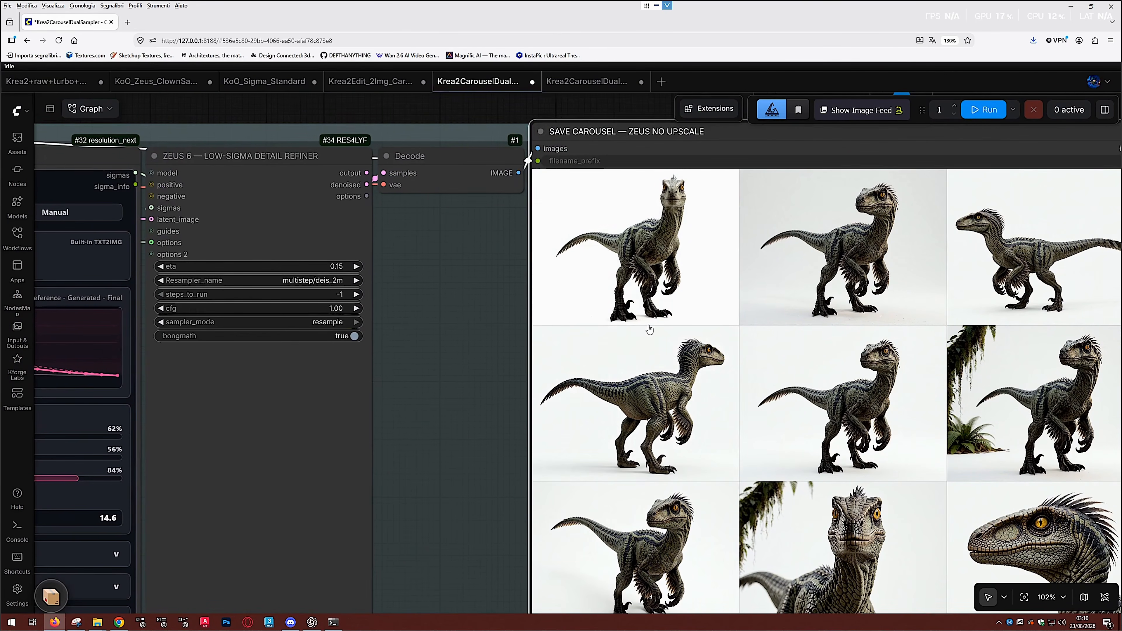
Enlarge the first carousel image, the velociraptor facing the camera, examine its head, claws and feet, and return to the grid
{"action": "left_click", "coordinate": [673, 235]}
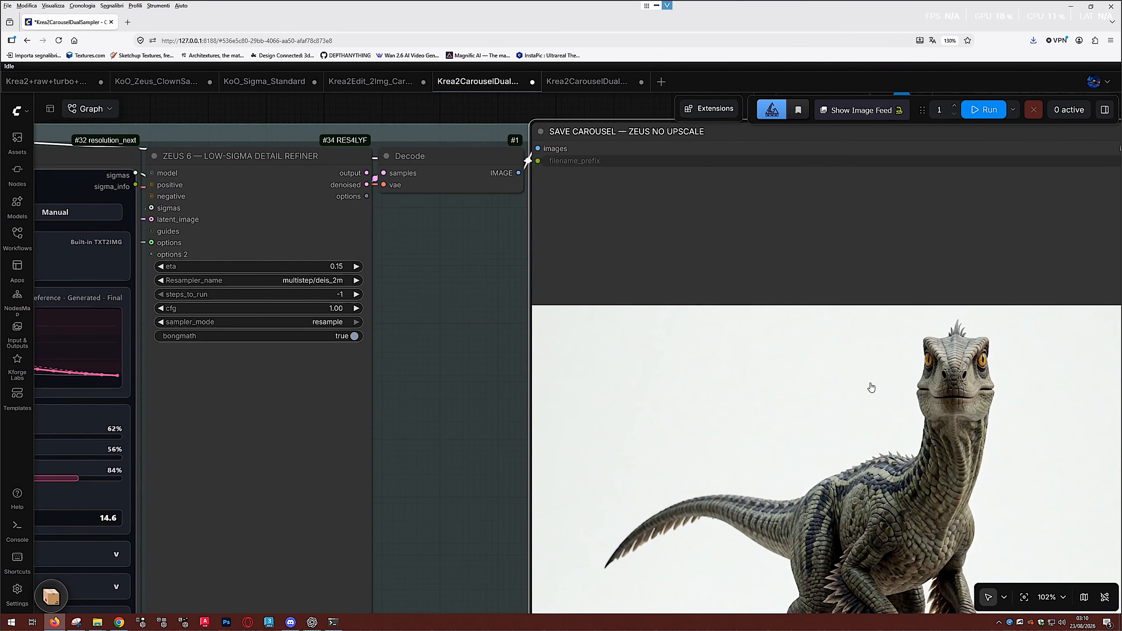
{"action": "left_click_drag", "start_coordinate": [870, 384], "coordinate": [748, 271]}
{"action": "scroll", "coordinate": [758, 305], "scroll_direction": "down", "scroll_amount": 2}
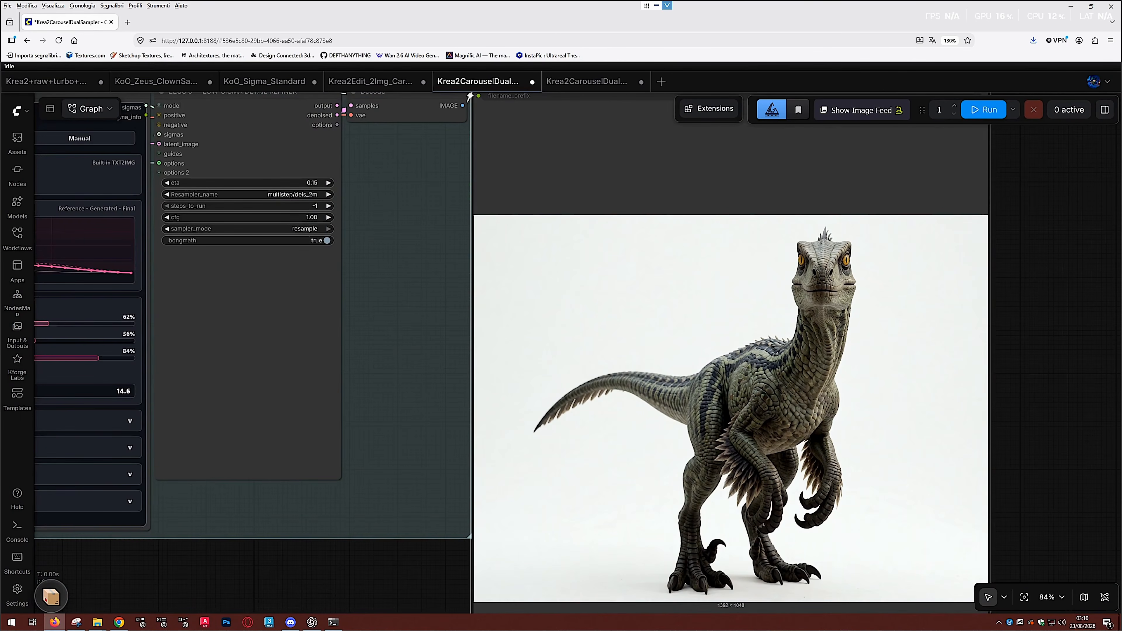
{"action": "scroll", "coordinate": [744, 530], "scroll_direction": "up", "scroll_amount": 5}
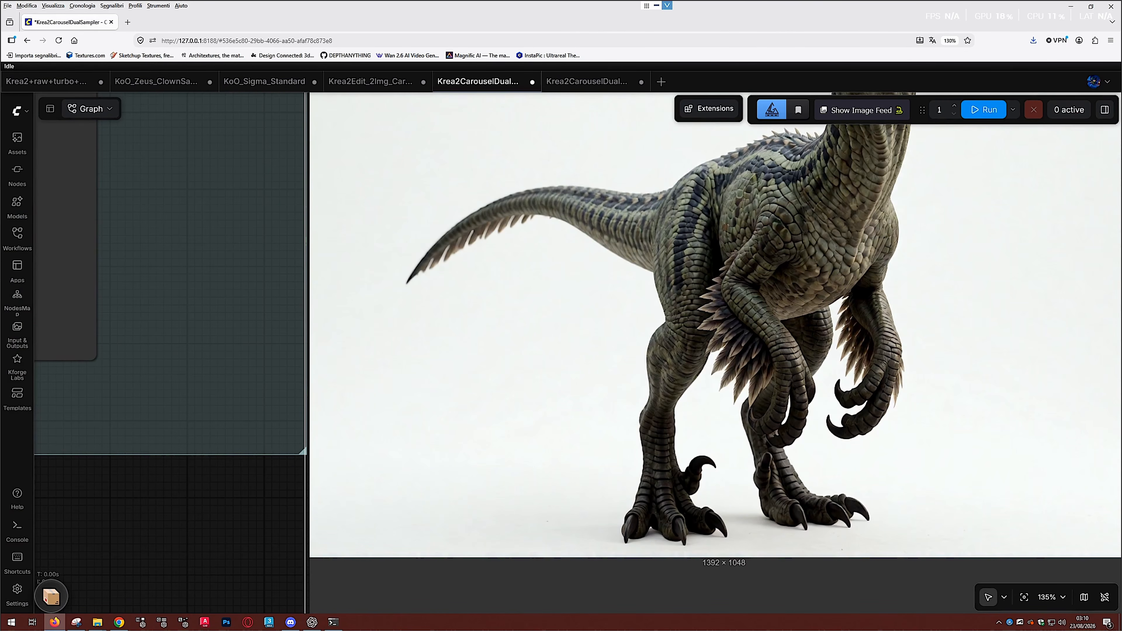
{"action": "scroll", "coordinate": [747, 574], "scroll_direction": "down", "scroll_amount": 4}
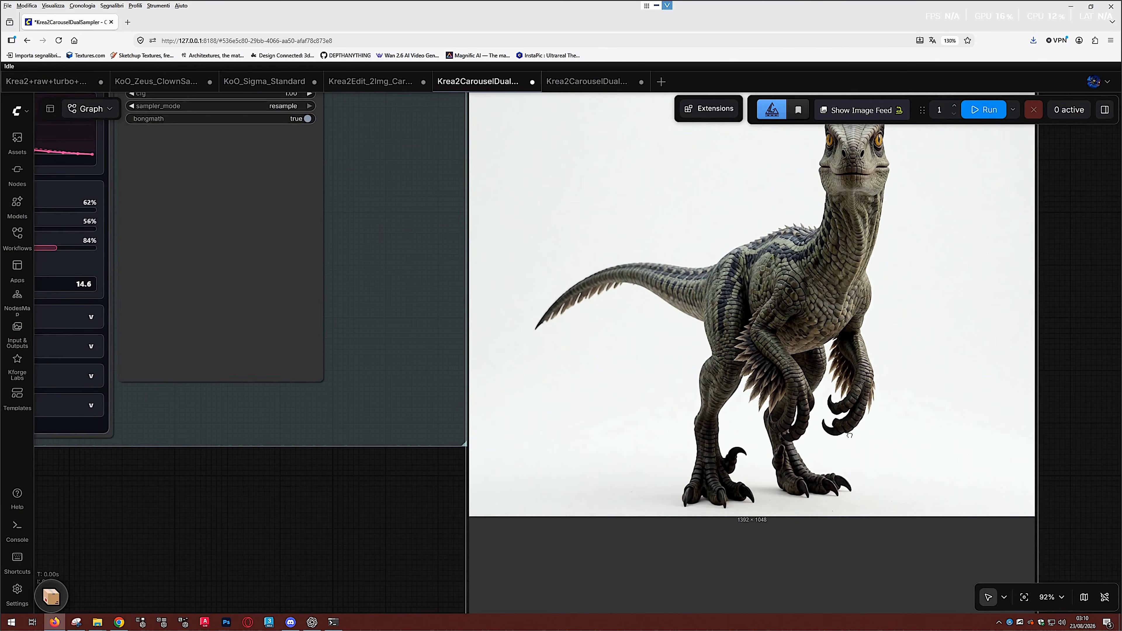
{"action": "scroll", "coordinate": [887, 326], "scroll_direction": "down", "scroll_amount": 4}
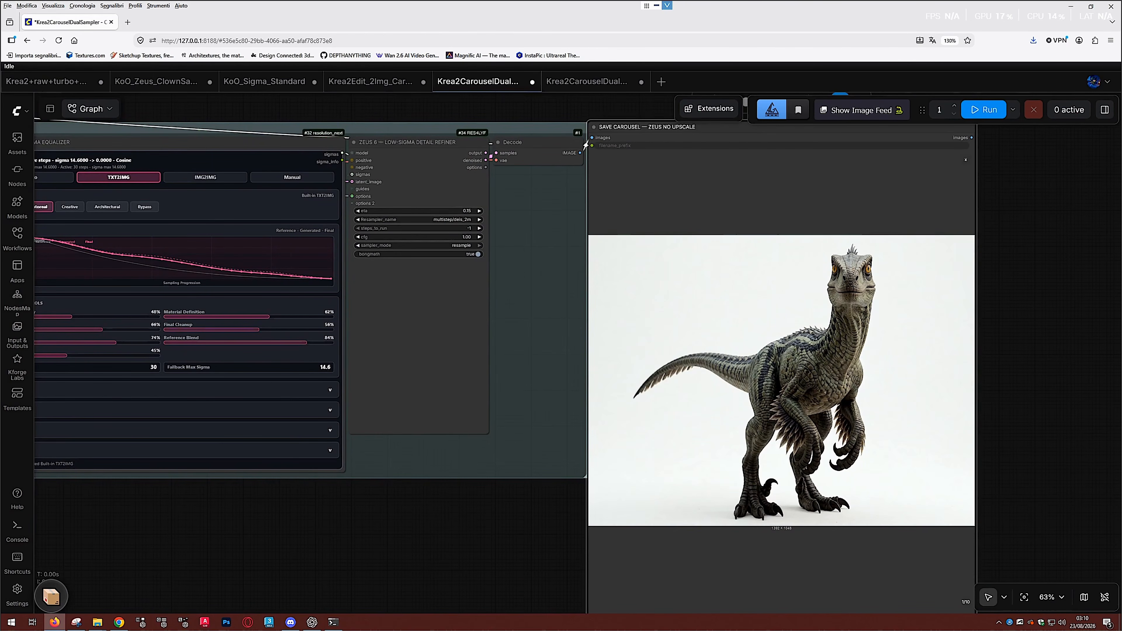
{"action": "left_click", "coordinate": [966, 160]}
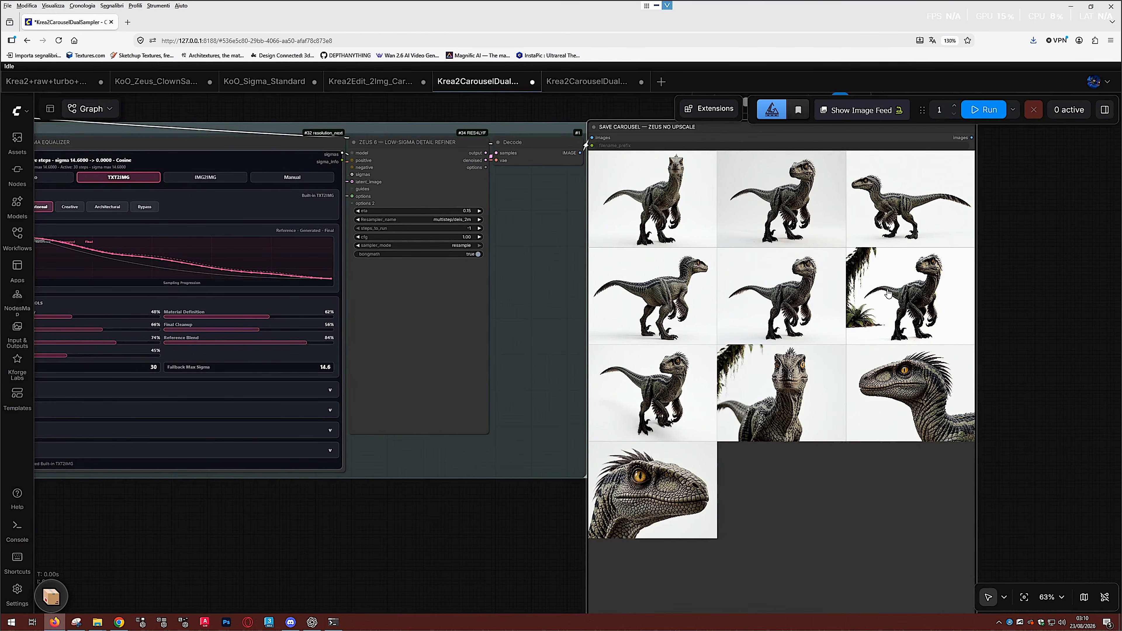
Enlarge the second and third carousel images, the three-quarter and left-profile velociraptor views, in turn and return to the grid
{"action": "left_click", "coordinate": [756, 190]}
{"action": "scroll", "coordinate": [828, 380], "scroll_direction": "up", "scroll_amount": 4}
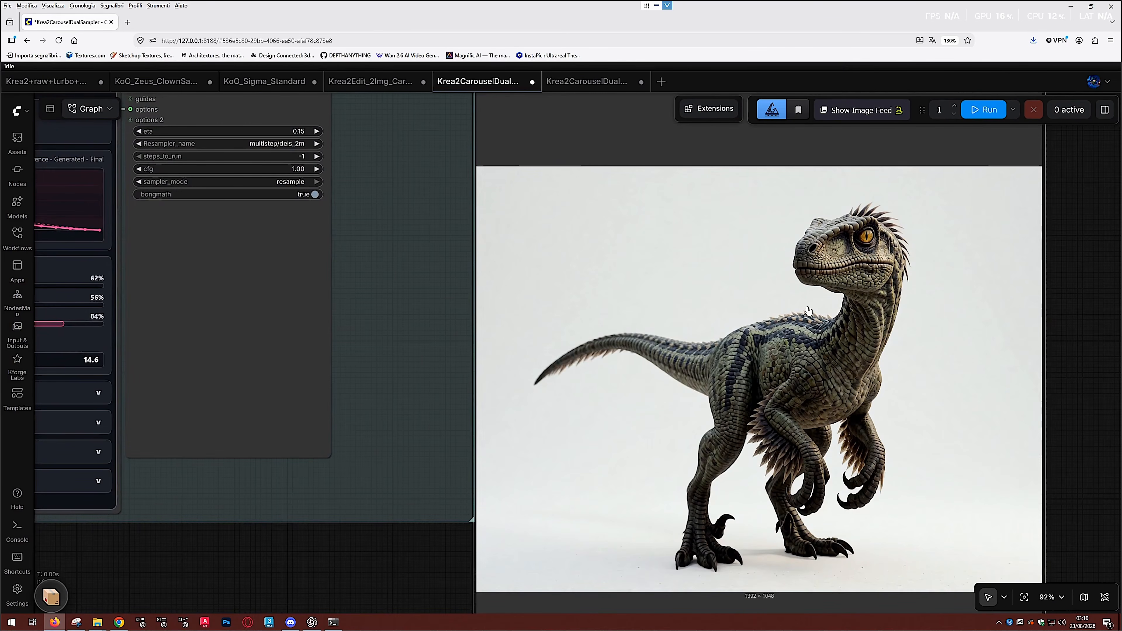
{"action": "scroll", "coordinate": [935, 281], "scroll_direction": "down", "scroll_amount": 3}
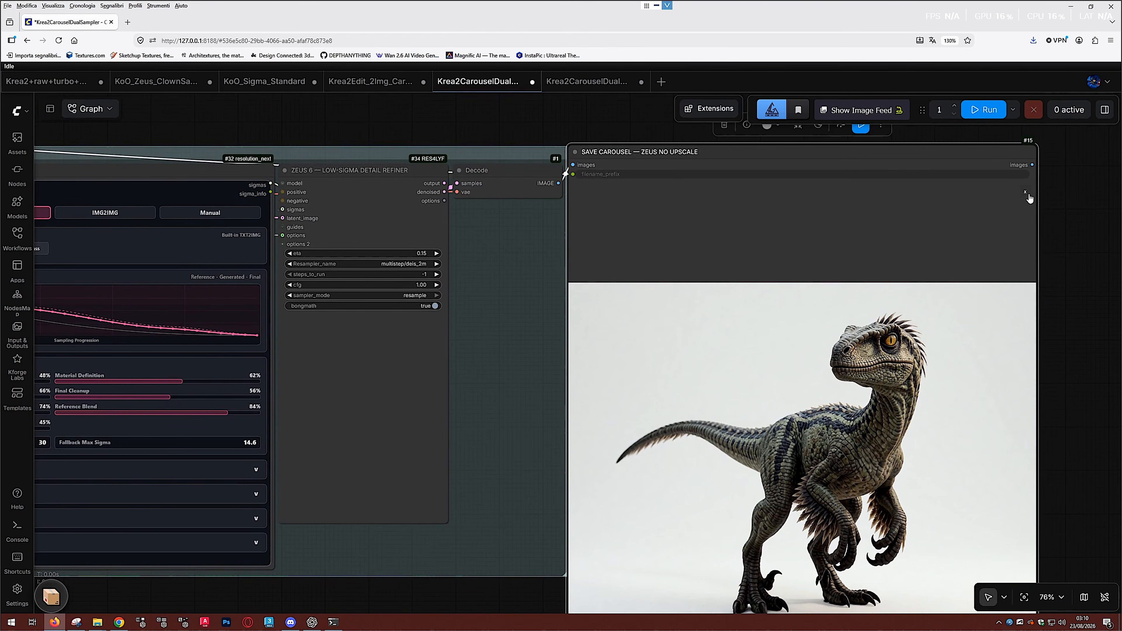
{"action": "left_click", "coordinate": [1025, 193]}
{"action": "left_click", "coordinate": [933, 227]}
{"action": "left_click_drag", "start_coordinate": [834, 346], "coordinate": [821, 286]}
{"action": "left_click", "coordinate": [1012, 132]}
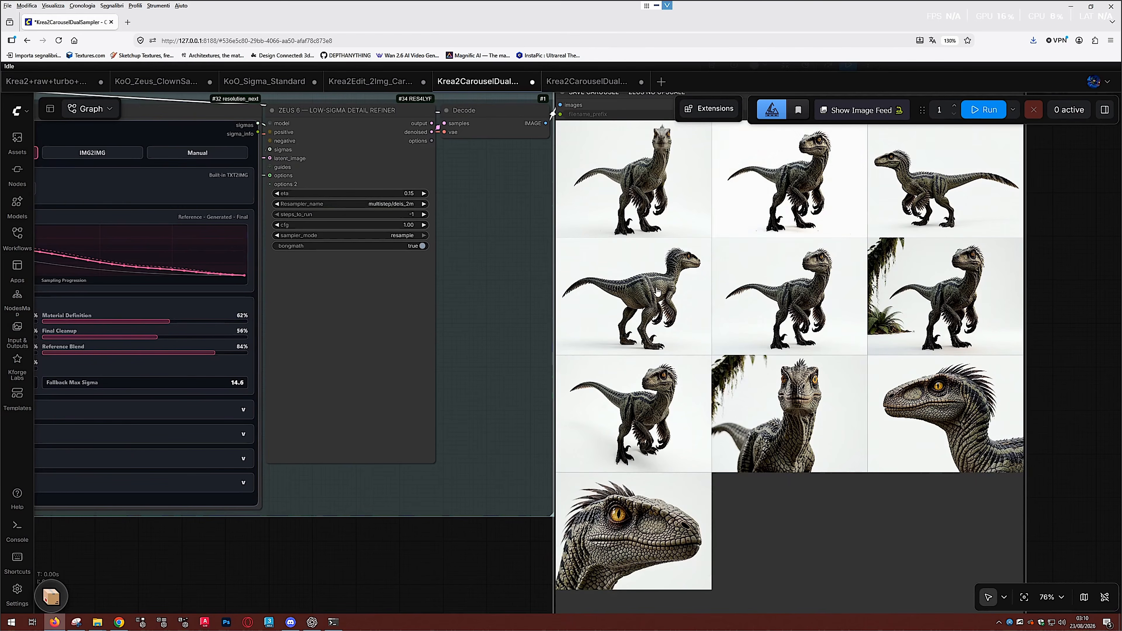
Enlarge the fourth, fifth and seventh velociraptor carousel images one after another, returning to the grid after each
{"action": "left_click", "coordinate": [853, 303]}
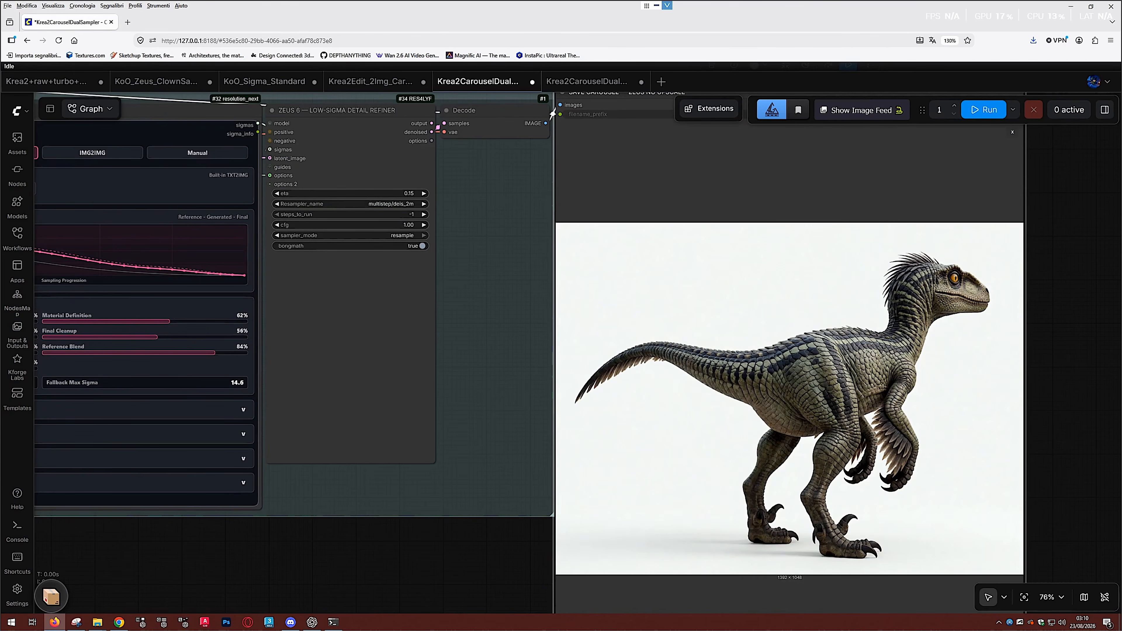
{"action": "left_click", "coordinate": [1012, 132]}
{"action": "left_click", "coordinate": [788, 306]}
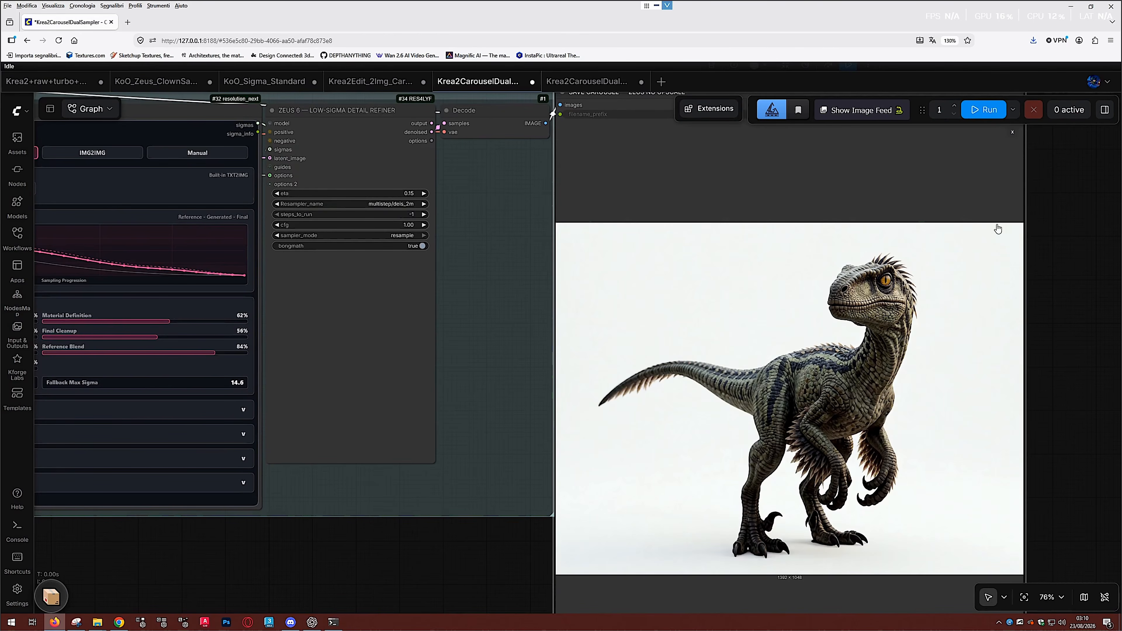
{"action": "left_click", "coordinate": [1012, 132]}
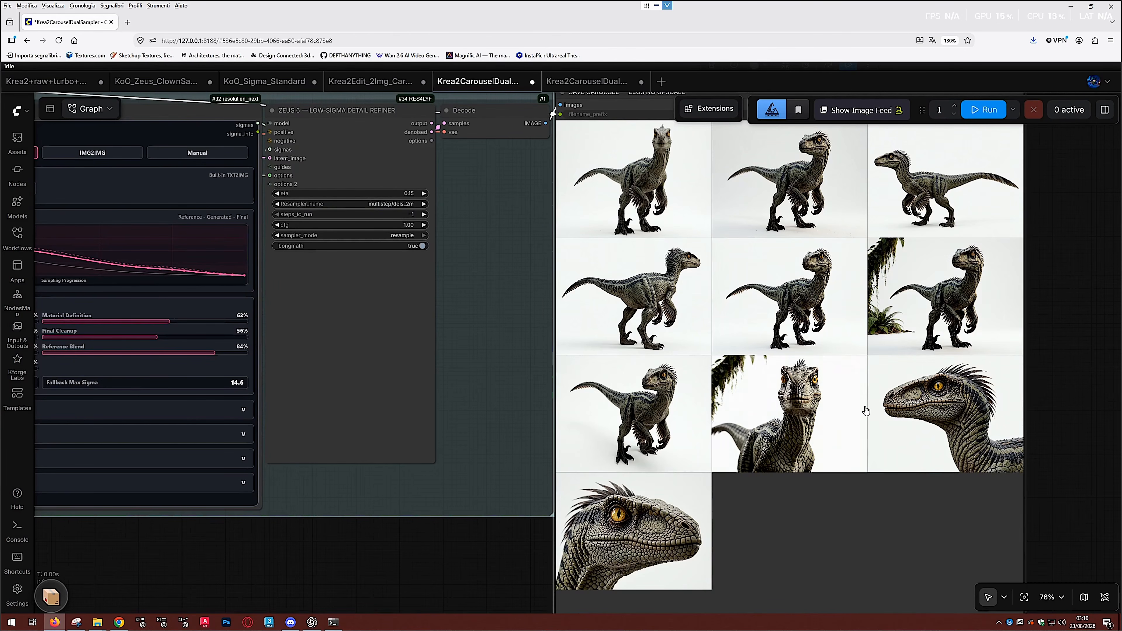
{"action": "left_click", "coordinate": [683, 451]}
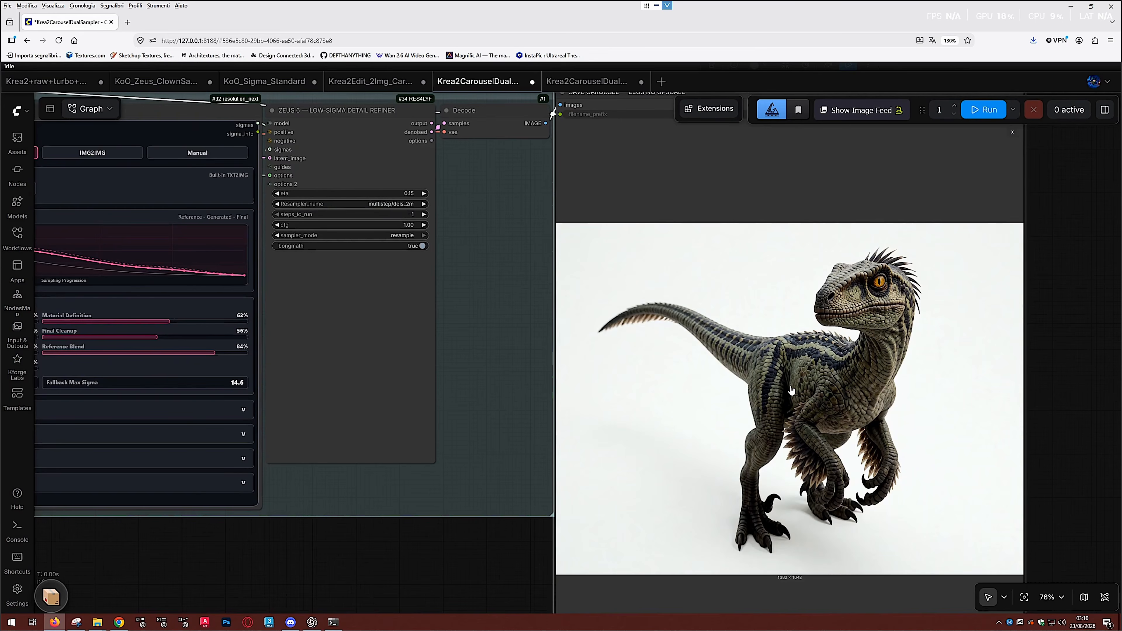
{"action": "left_click", "coordinate": [1012, 132]}
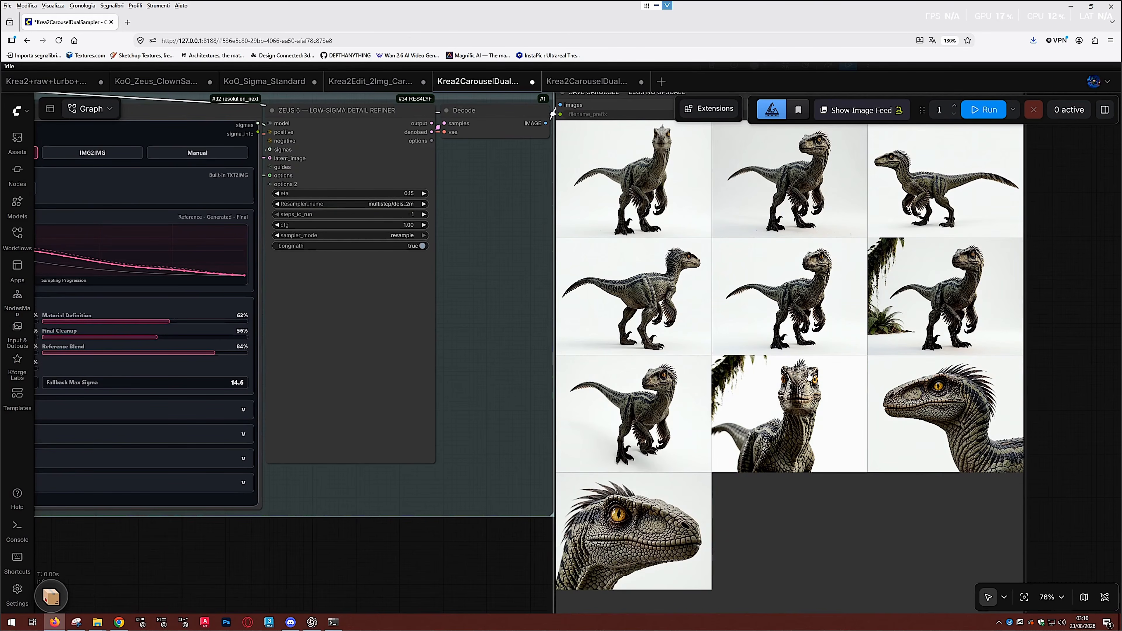
Review the frontal head-and-neck portrait and the left-profile head portrait at full size, returning to the grid each time
{"action": "left_click", "coordinate": [827, 352]}
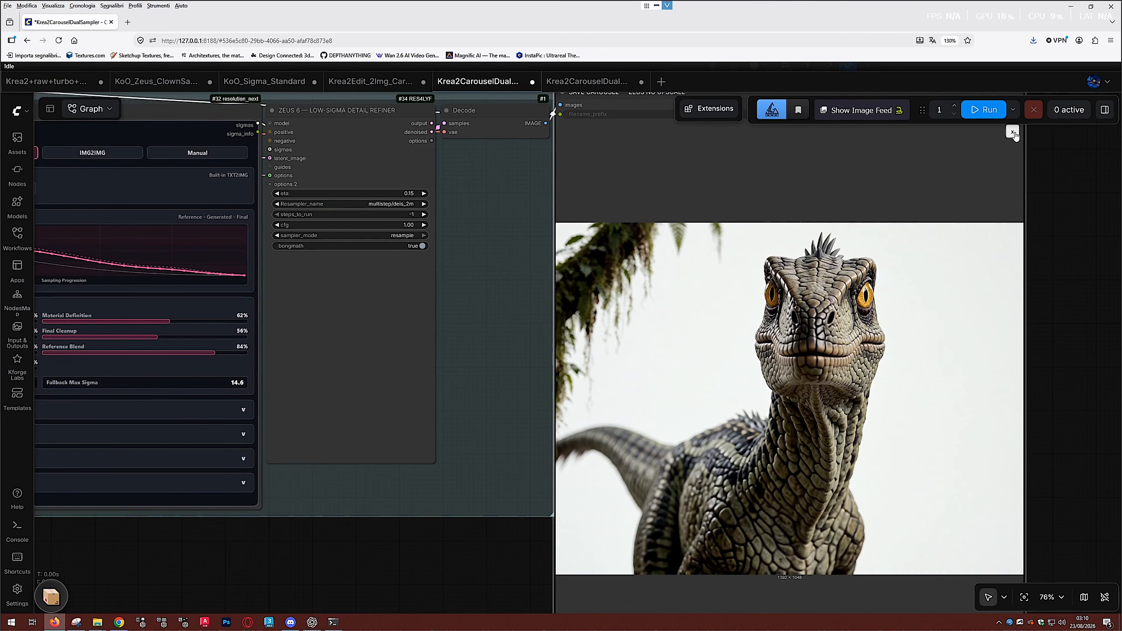
{"action": "left_click", "coordinate": [1012, 132]}
{"action": "left_click", "coordinate": [932, 305]}
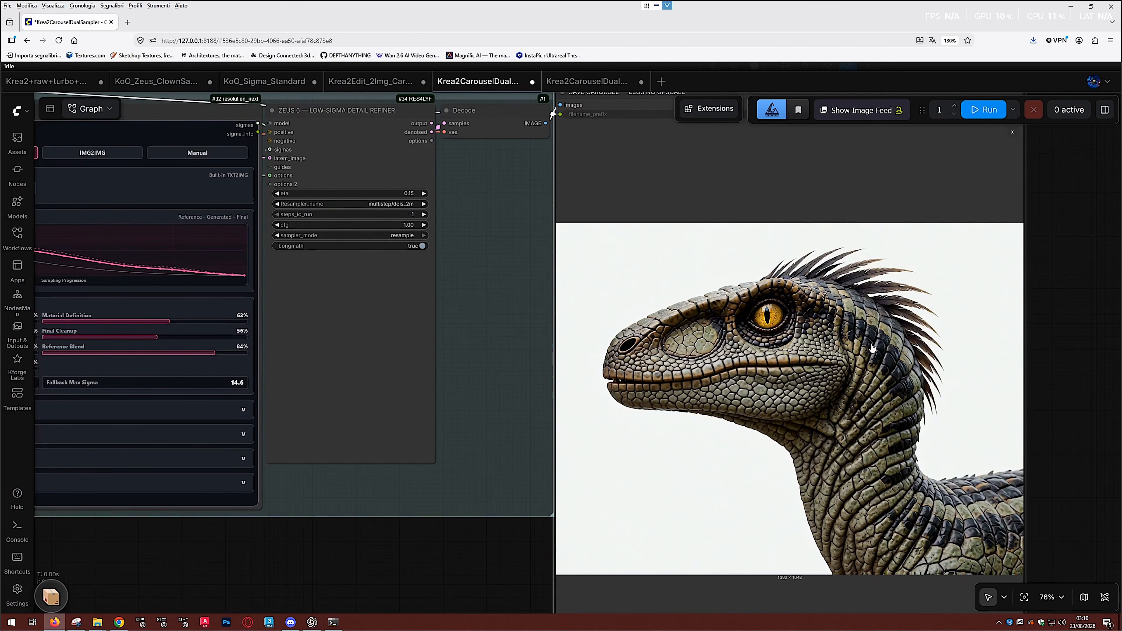
{"action": "left_click", "coordinate": [1014, 134]}
Enlarge the tenth carousel image, the velociraptor head close-up, examine its eye and scales, and return to the grid
{"action": "left_click", "coordinate": [653, 525]}
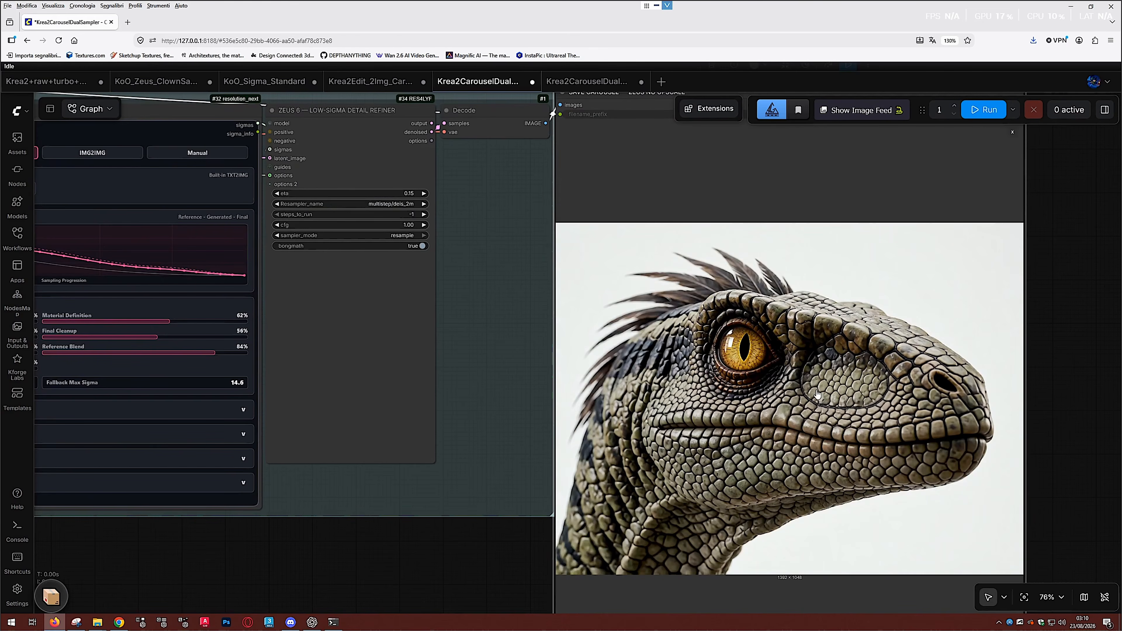
{"action": "scroll", "coordinate": [809, 420], "scroll_direction": "up", "scroll_amount": 4}
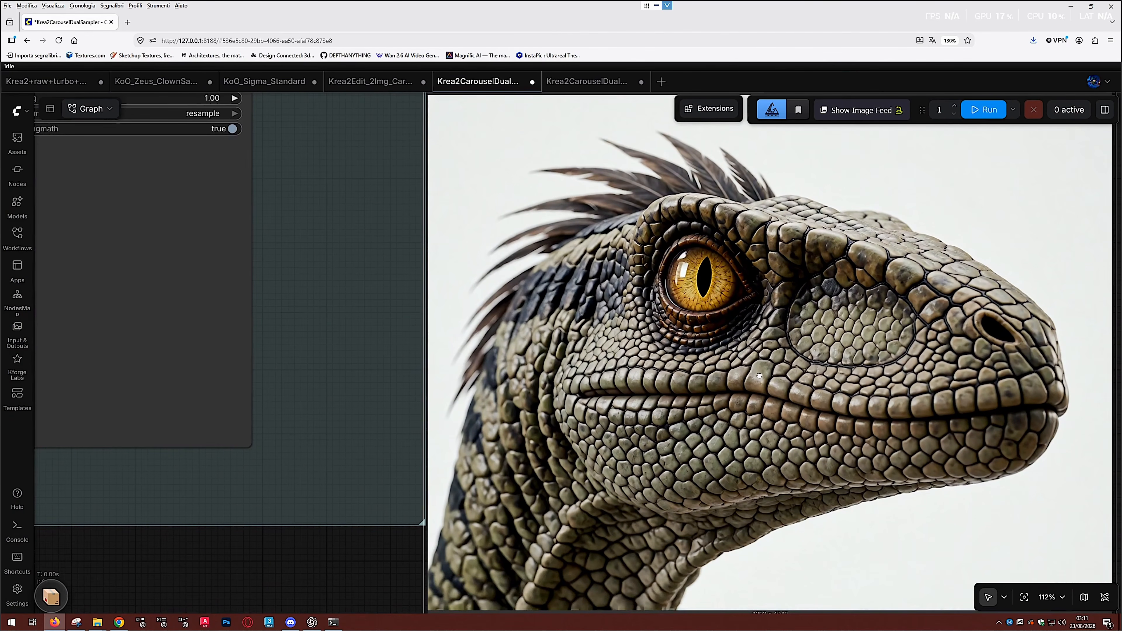
{"action": "left_click_drag", "start_coordinate": [760, 376], "coordinate": [732, 282]}
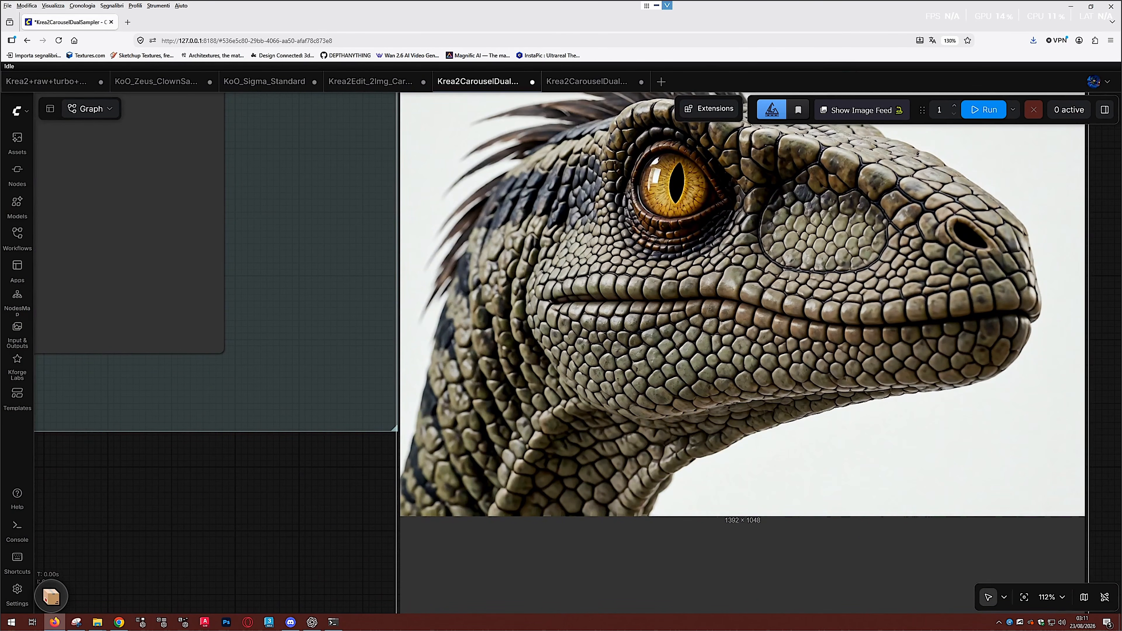
{"action": "left_click_drag", "start_coordinate": [695, 520], "coordinate": [674, 581]}
{"action": "scroll", "coordinate": [674, 570], "scroll_direction": "down", "scroll_amount": 1}
{"action": "left_click_drag", "start_coordinate": [788, 290], "coordinate": [793, 404]}
{"action": "scroll", "coordinate": [776, 337], "scroll_direction": "down", "scroll_amount": 1}
{"action": "scroll", "coordinate": [777, 337], "scroll_direction": "down", "scroll_amount": 1}
{"action": "left_click", "coordinate": [981, 148]}
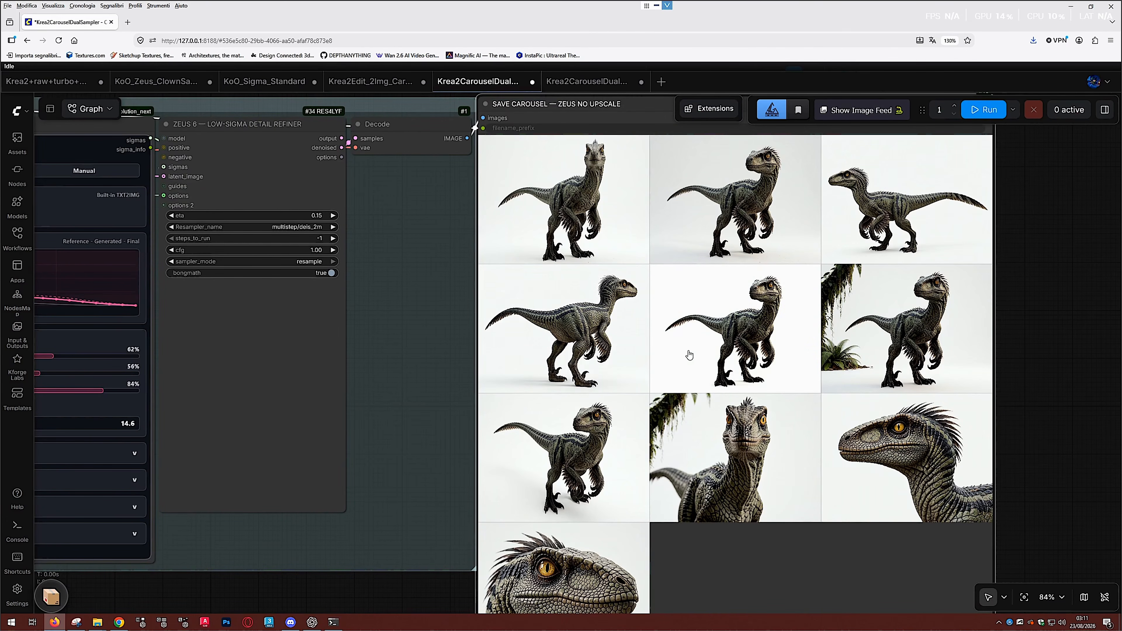
Go back to the KoO Carousel Unlimited node and read its velociraptor scene prompts up close
{"action": "left_click_drag", "start_coordinate": [649, 394], "coordinate": [619, 386]}
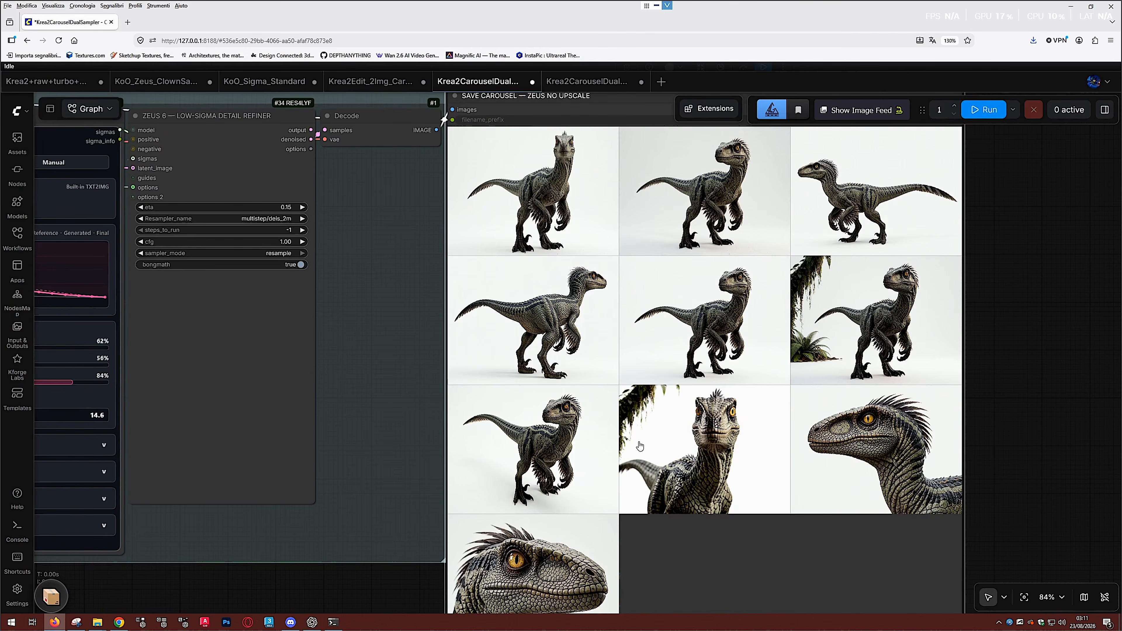
{"action": "left_click_drag", "start_coordinate": [673, 441], "coordinate": [690, 438]}
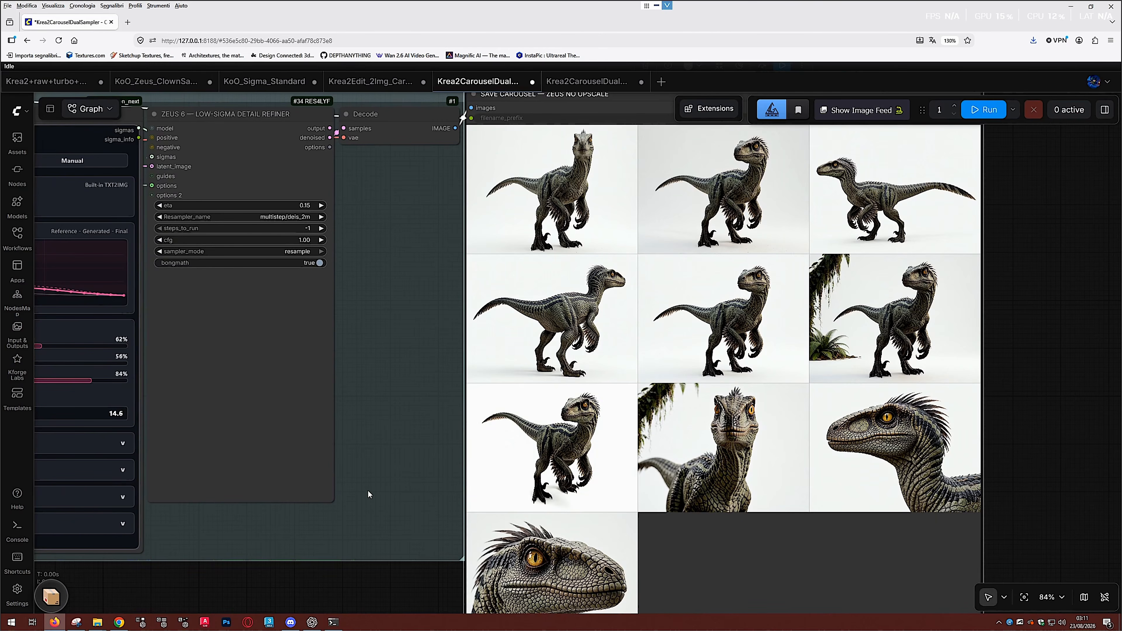
{"action": "left_click_drag", "start_coordinate": [368, 494], "coordinate": [931, 408]}
{"action": "scroll", "coordinate": [497, 490], "scroll_direction": "down", "scroll_amount": 2}
{"action": "left_click_drag", "start_coordinate": [382, 491], "coordinate": [989, 492]}
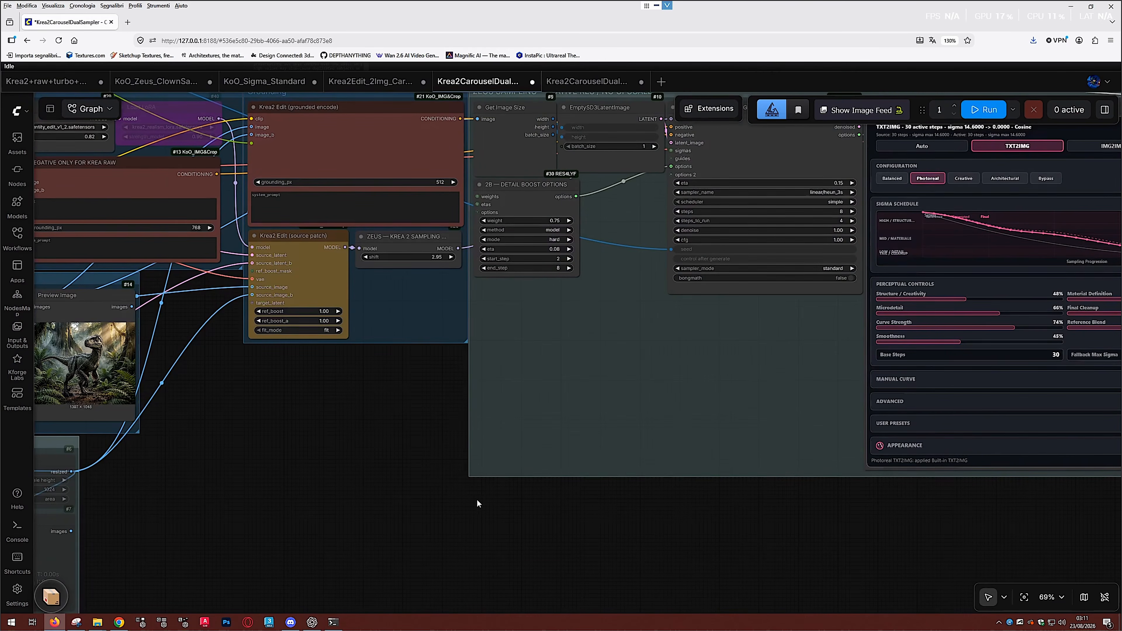
{"action": "left_click_drag", "start_coordinate": [525, 501], "coordinate": [1121, 532]}
{"action": "scroll", "coordinate": [123, 307], "scroll_direction": "up", "scroll_amount": 5}
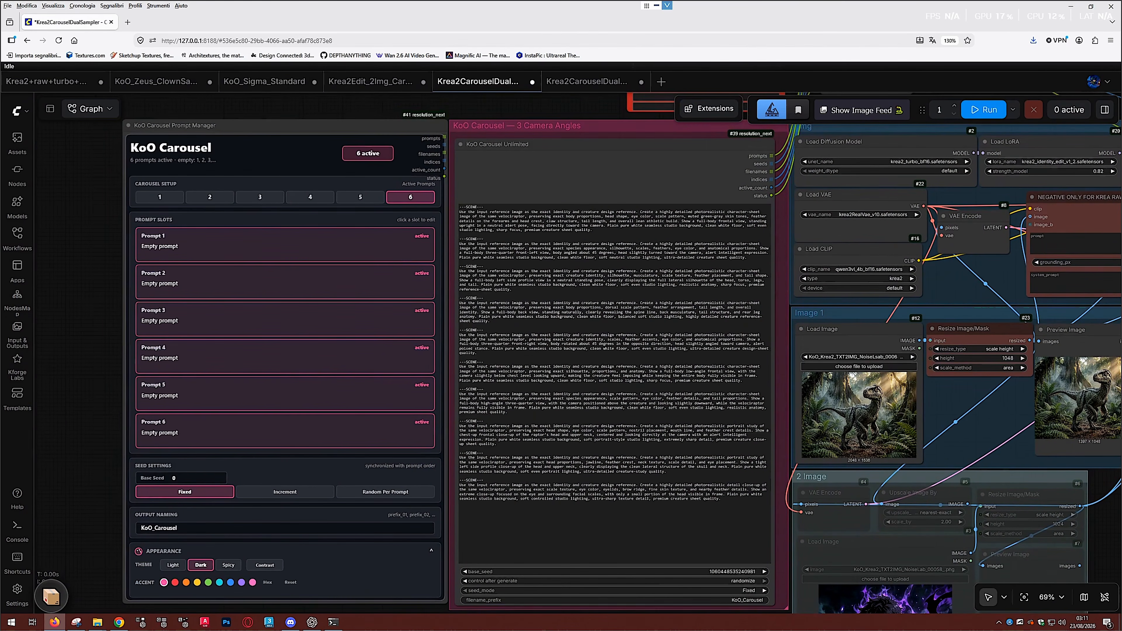
{"action": "scroll", "coordinate": [440, 224], "scroll_direction": "up", "scroll_amount": 6}
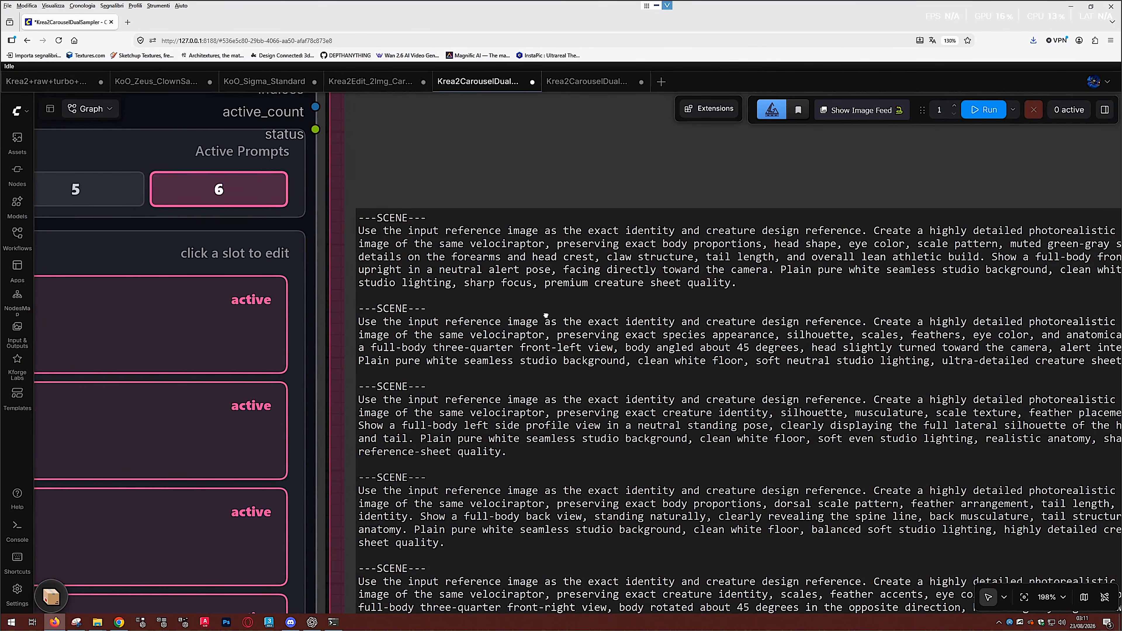
{"action": "left_click_drag", "start_coordinate": [547, 315], "coordinate": [432, 315]}
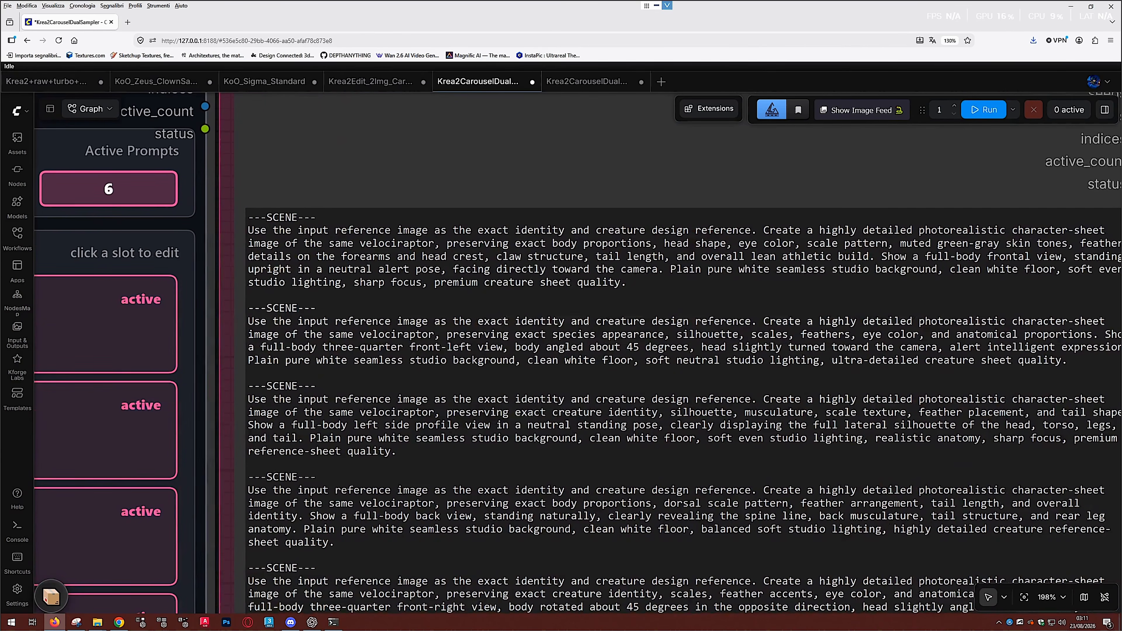
{"action": "left_click_drag", "start_coordinate": [474, 260], "coordinate": [397, 267]}
{"action": "scroll", "coordinate": [396, 268], "scroll_direction": "up", "scroll_amount": 1}
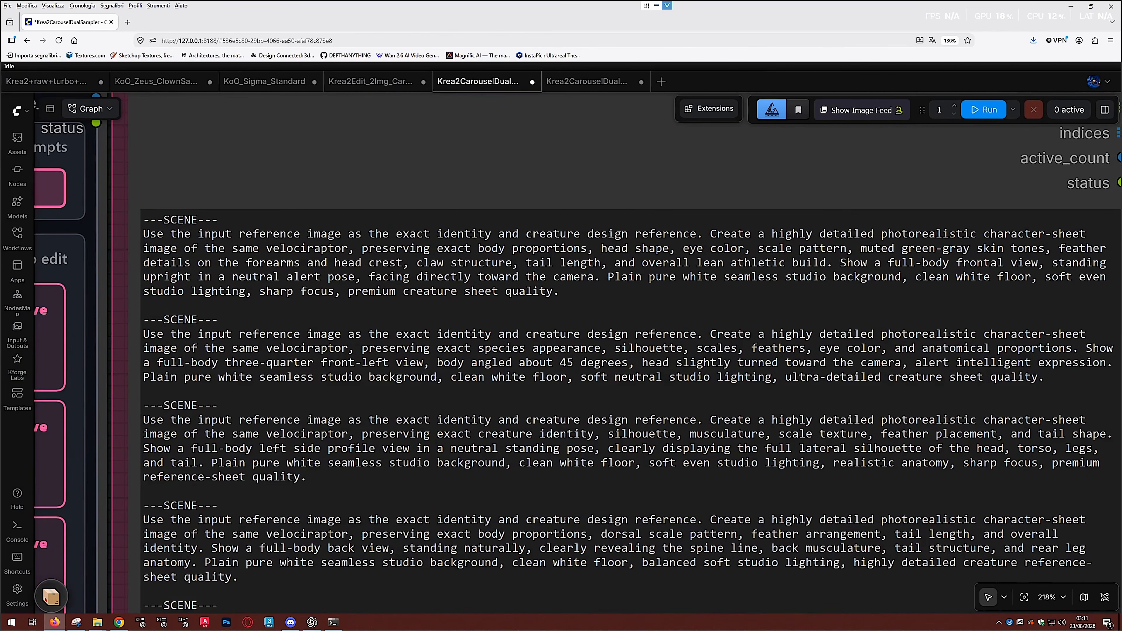
{"action": "left_click_drag", "start_coordinate": [396, 267], "coordinate": [378, 270]}
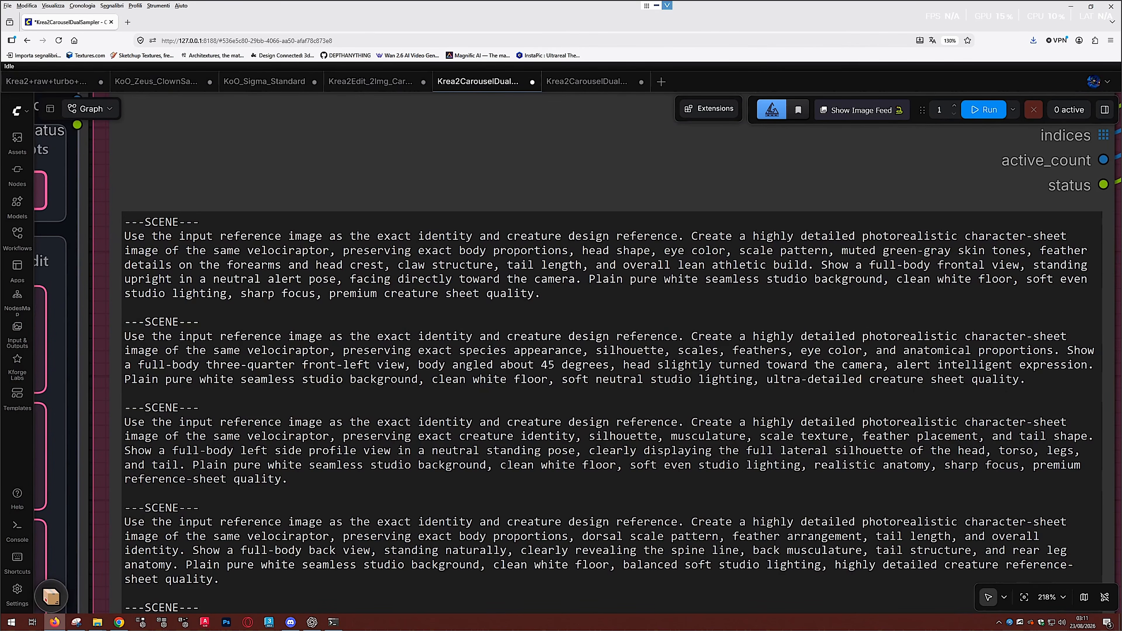
Highlight the first ---SCENE--- block, the full-body frontal view prompt, in the KoO Carousel Unlimited node
{"action": "scroll", "coordinate": [525, 295], "scroll_direction": "down", "scroll_amount": 2}
{"action": "scroll", "coordinate": [500, 307], "scroll_direction": "up", "scroll_amount": 3}
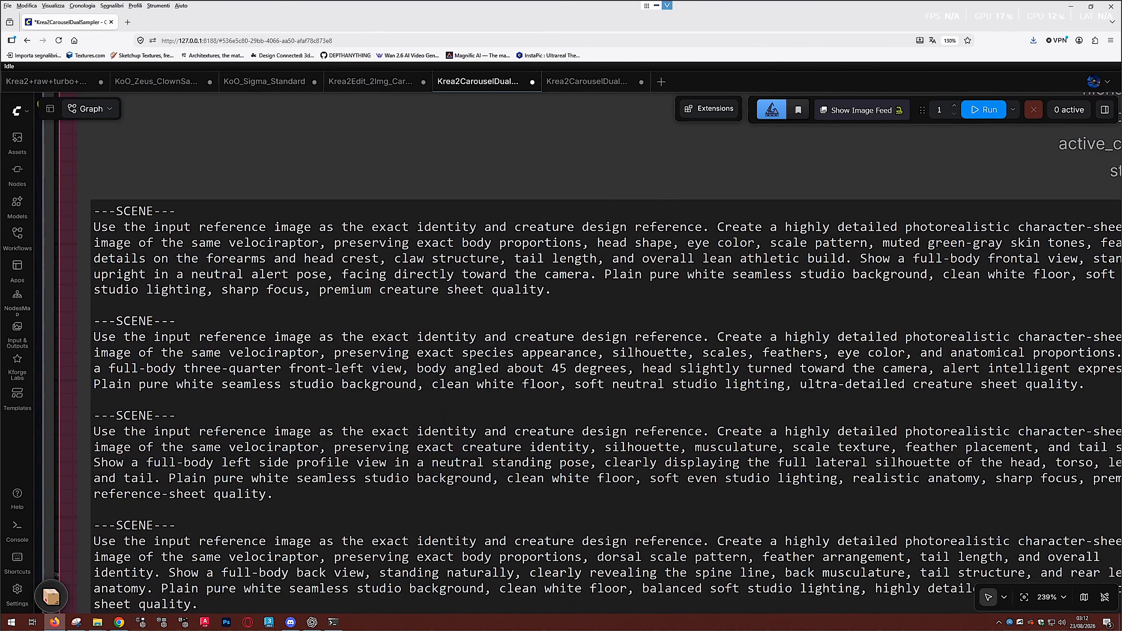
{"action": "left_click_drag", "start_coordinate": [551, 289], "coordinate": [92, 211]}
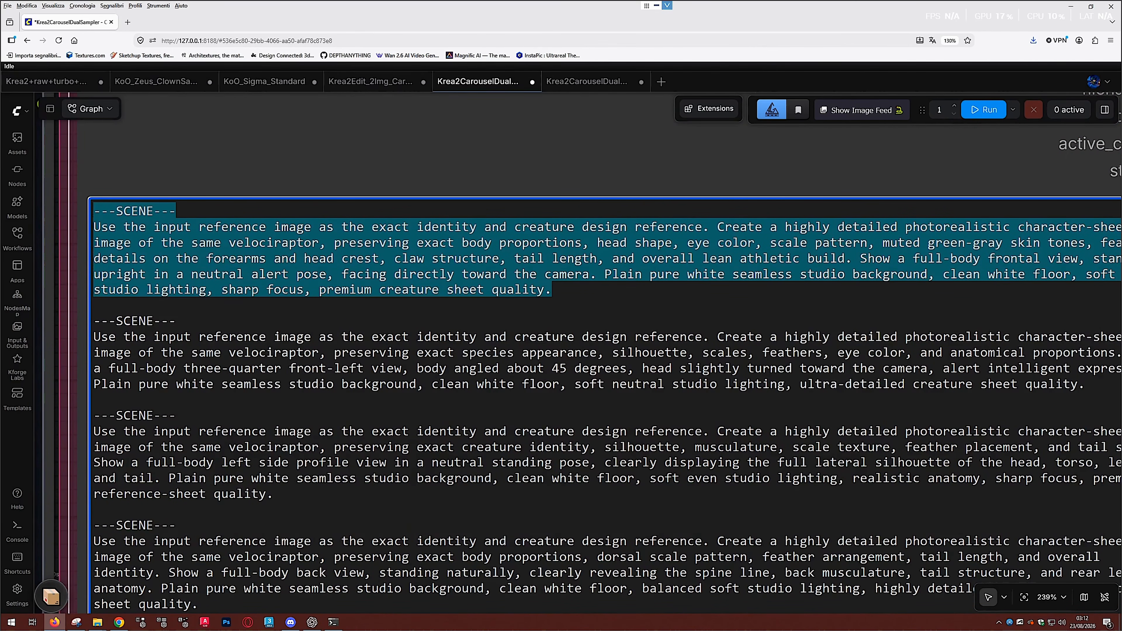
{"action": "scroll", "coordinate": [623, 300], "scroll_direction": "down", "scroll_amount": 1}
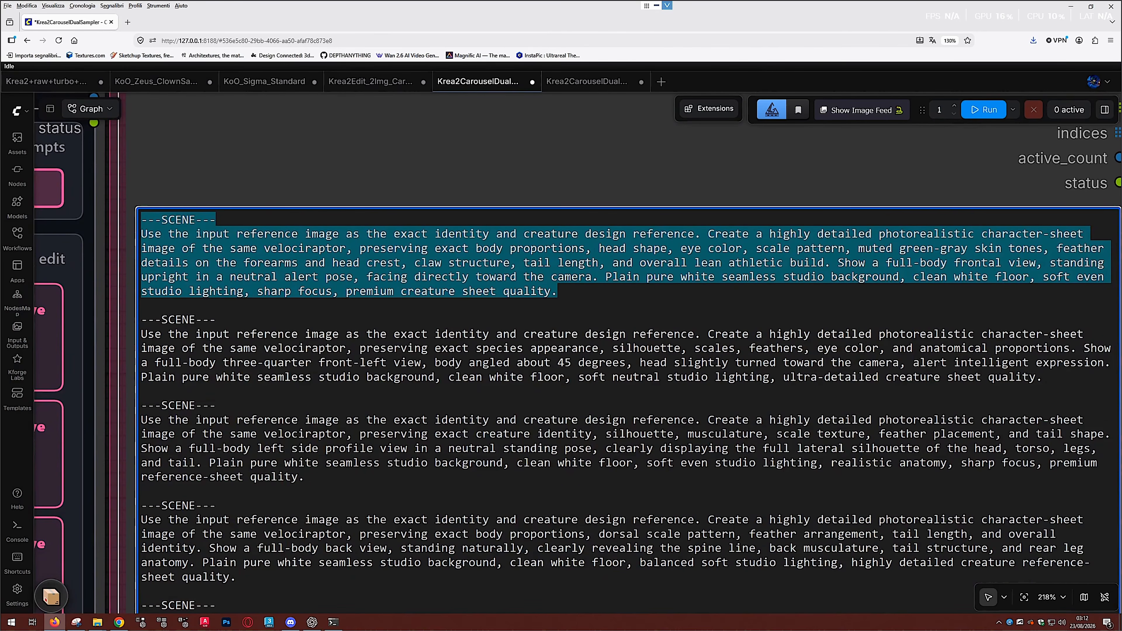
{"action": "left_click_drag", "start_coordinate": [626, 321], "coordinate": [170, 248]}
{"action": "left_click", "coordinate": [626, 290]}
{"action": "scroll", "coordinate": [605, 356], "scroll_direction": "down", "scroll_amount": 3}
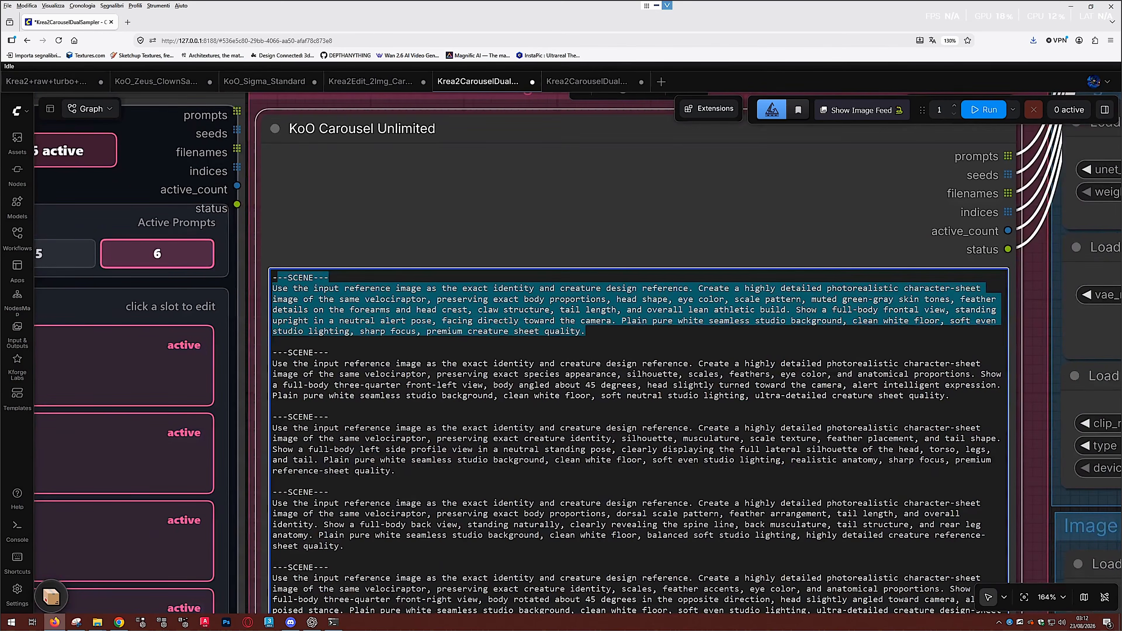
Follow the workflow from the prompts past Image 1 and the ZEUS equalizer to the full velociraptor Save Carousel grid
{"action": "left_click_drag", "start_coordinate": [605, 356], "coordinate": [220, 294]}
{"action": "scroll", "coordinate": [494, 291], "scroll_direction": "down", "scroll_amount": 3}
{"action": "scroll", "coordinate": [520, 354], "scroll_direction": "down", "scroll_amount": 3}
{"action": "left_click_drag", "start_coordinate": [520, 354], "coordinate": [373, 315]}
{"action": "left_click_drag", "start_coordinate": [657, 461], "coordinate": [395, 428]}
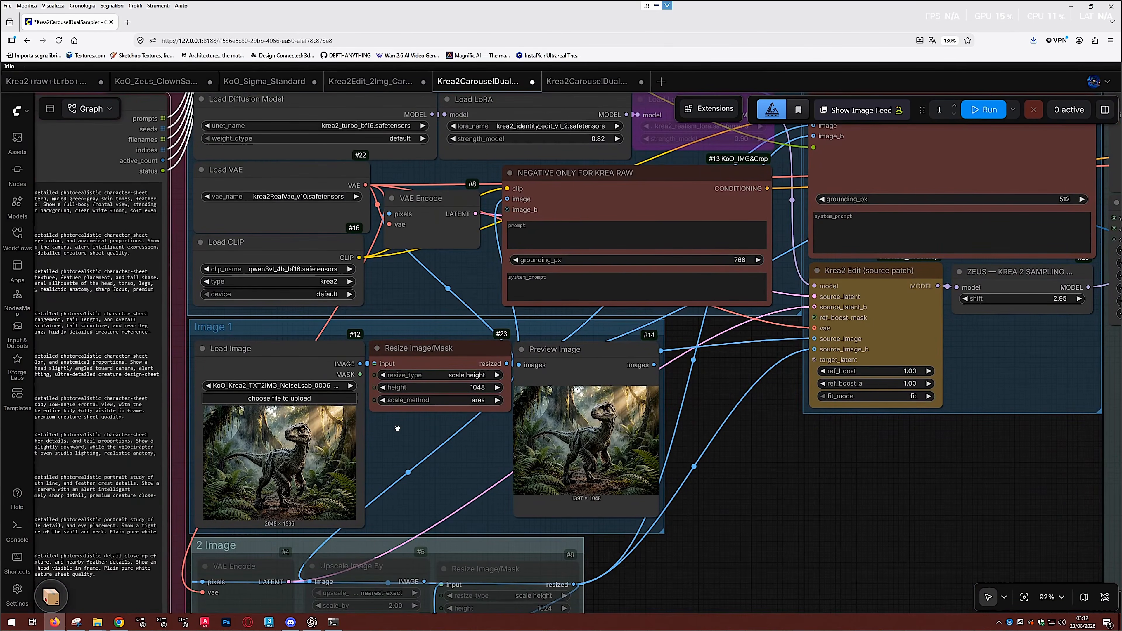
{"action": "left_click_drag", "start_coordinate": [830, 459], "coordinate": [398, 432]}
{"action": "scroll", "coordinate": [761, 449], "scroll_direction": "down", "scroll_amount": 3}
{"action": "left_click_drag", "start_coordinate": [471, 441], "coordinate": [358, 436]}
{"action": "left_click_drag", "start_coordinate": [928, 449], "coordinate": [358, 436]}
{"action": "left_click_drag", "start_coordinate": [858, 466], "coordinate": [531, 449]}
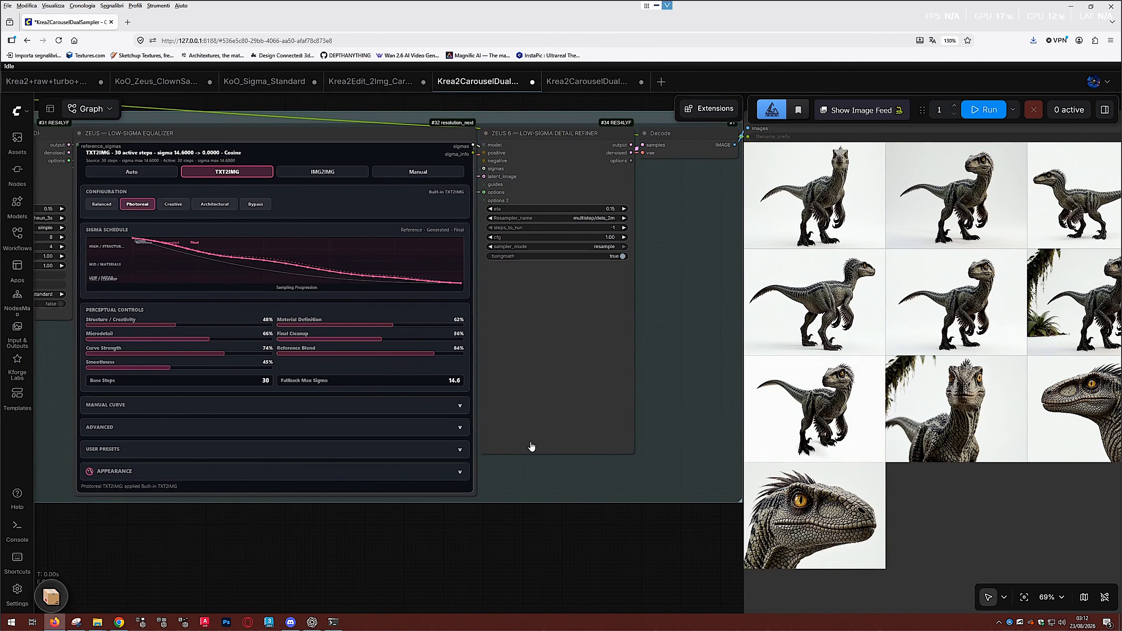
{"action": "left_click_drag", "start_coordinate": [779, 433], "coordinate": [529, 446]}
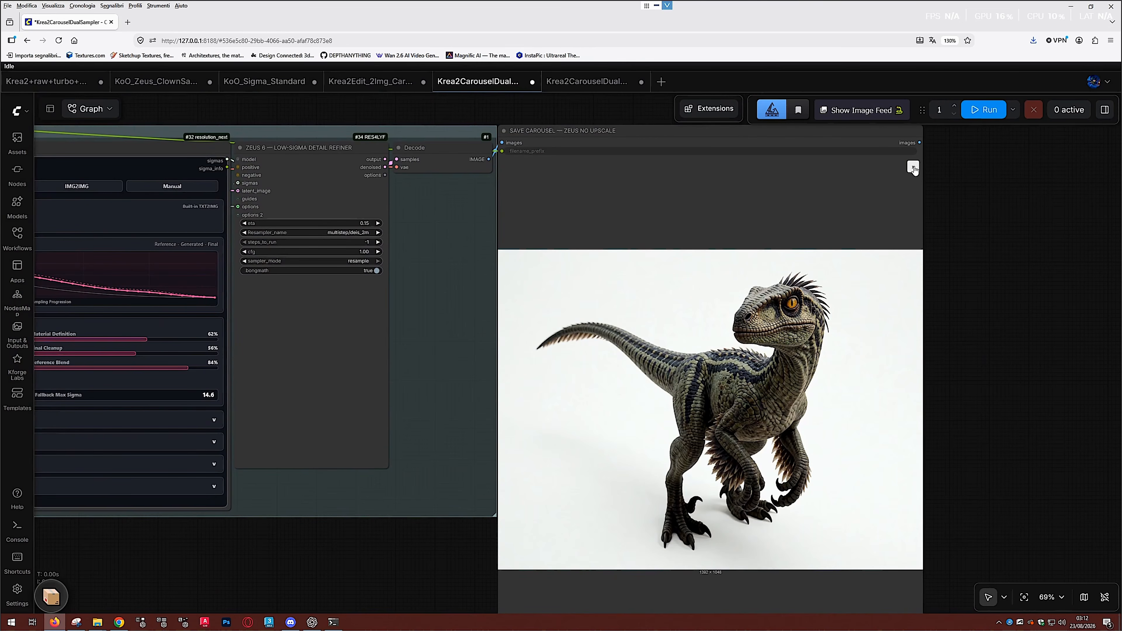
{"action": "left_click", "coordinate": [913, 167]}
{"action": "left_click_drag", "start_coordinate": [442, 436], "coordinate": [457, 410]}
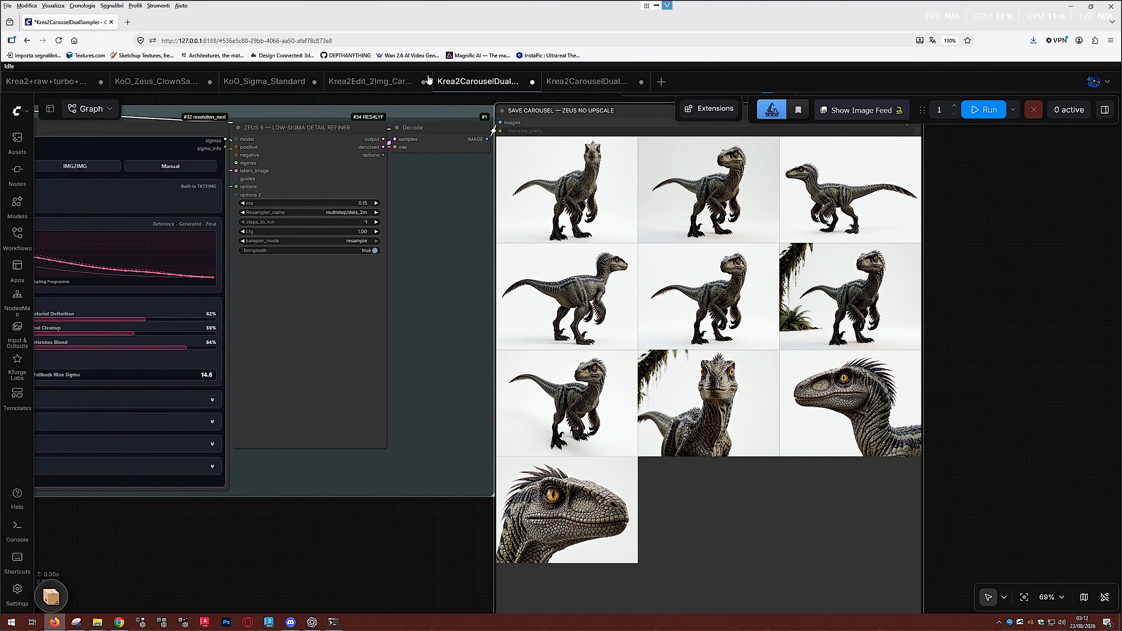
Compare the Krea2Edit_2Img carousel output with the velociraptor grid, and open the last Krea2CarouselDual workflow
{"action": "left_click", "coordinate": [371, 81]}
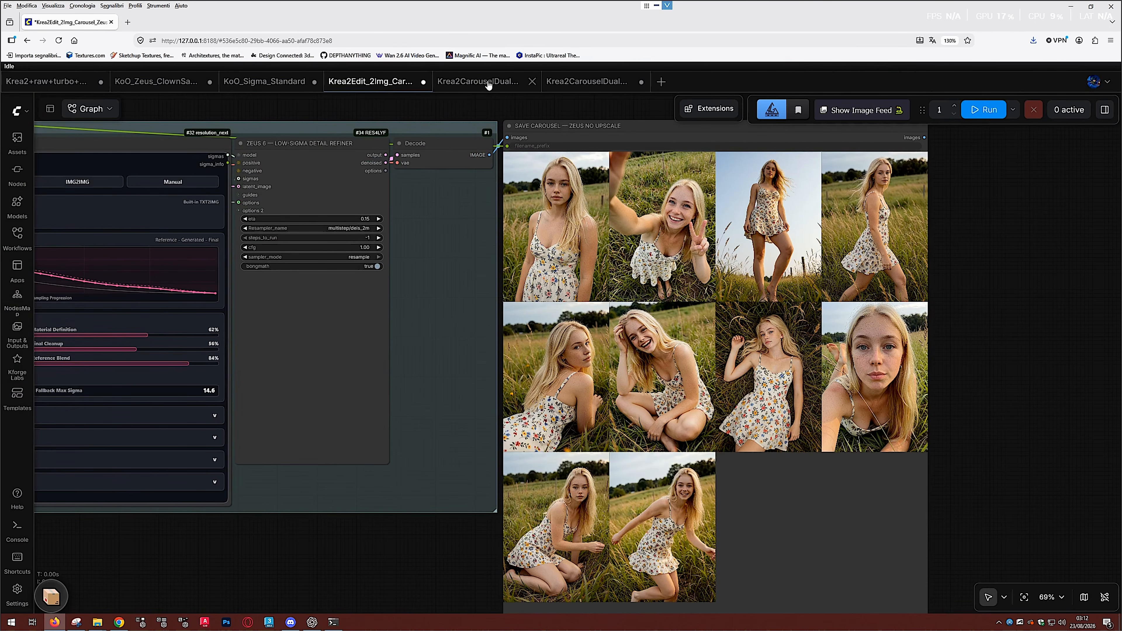
{"action": "left_click", "coordinate": [478, 81]}
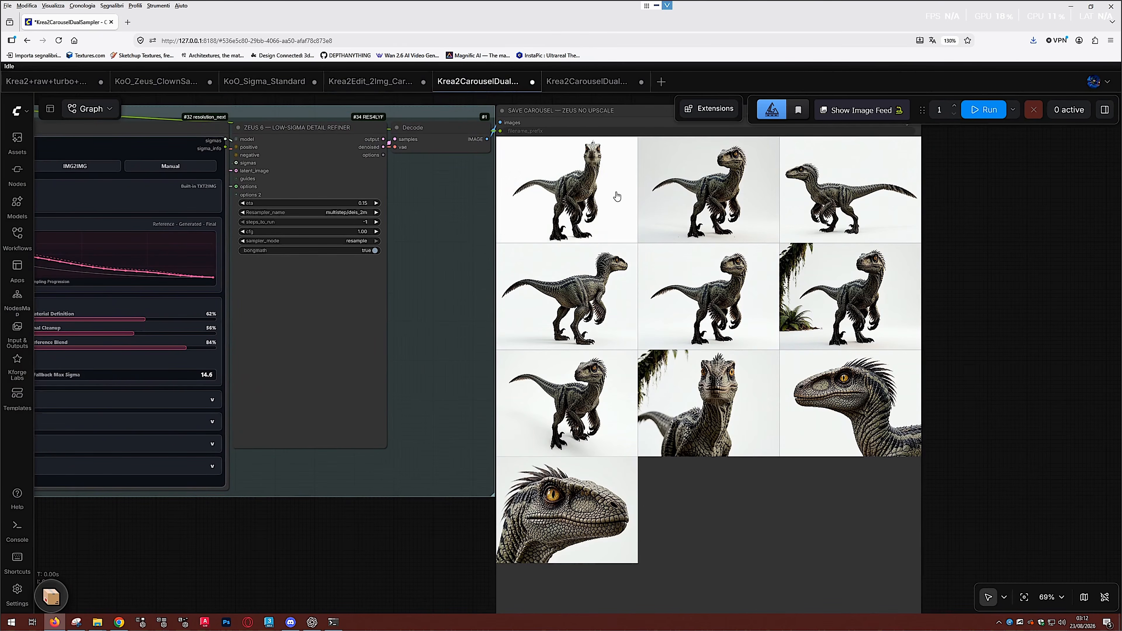
{"action": "left_click", "coordinate": [583, 82]}
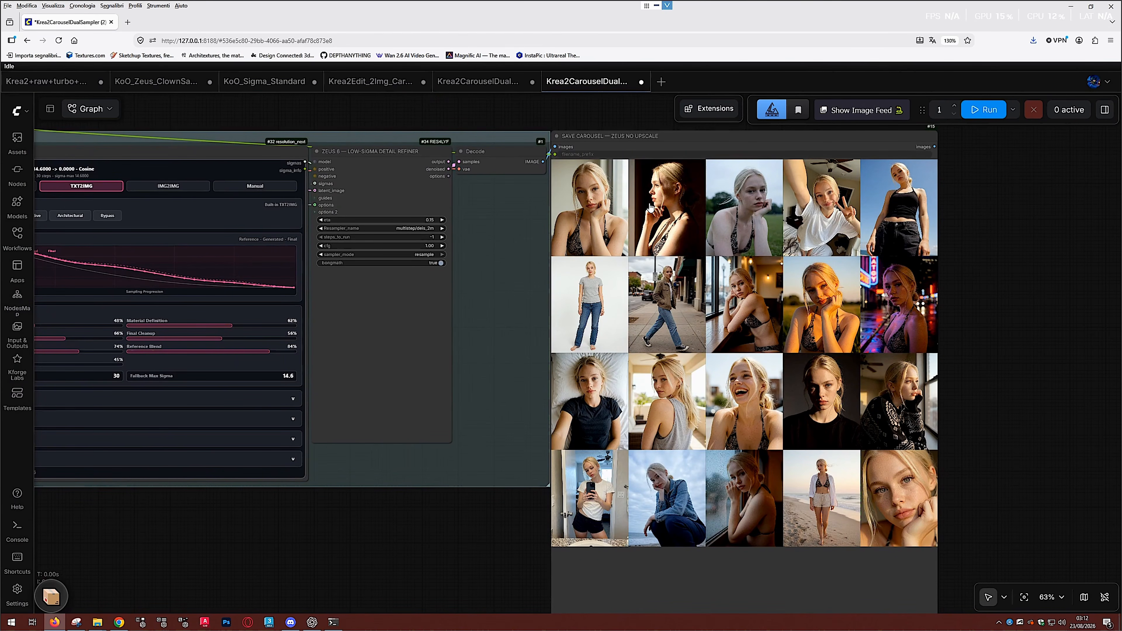
Go from the portrait carousel grid back to the Image 1 group and inspect its source picture and resize nodes
{"action": "left_click_drag", "start_coordinate": [303, 486], "coordinate": [824, 501]}
{"action": "left_click_drag", "start_coordinate": [66, 469], "coordinate": [497, 488]}
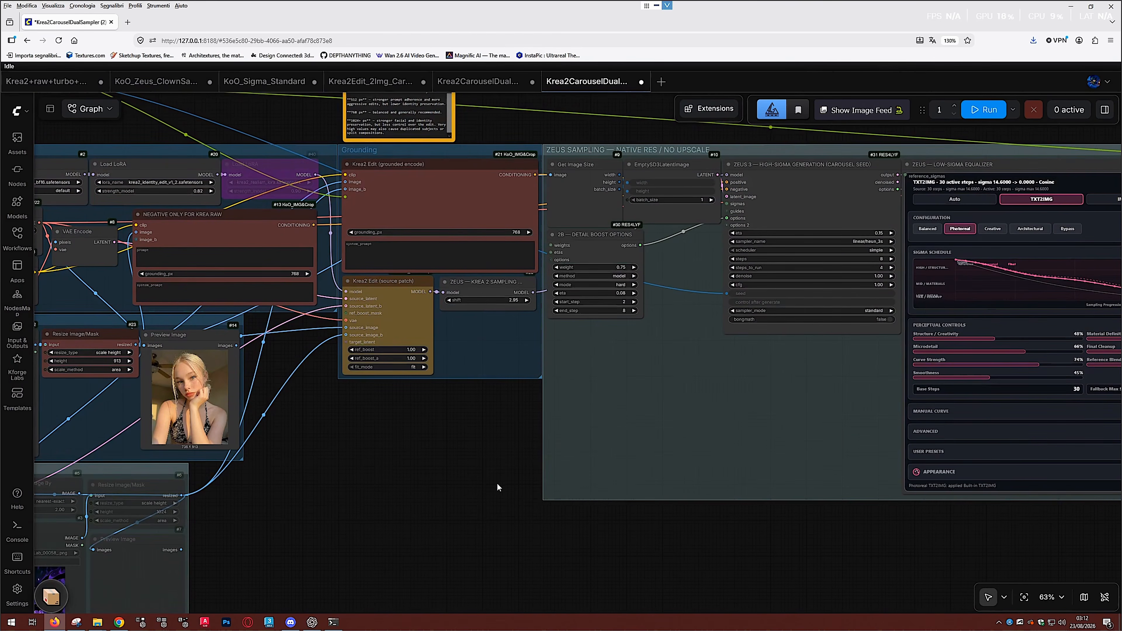
{"action": "left_click_drag", "start_coordinate": [707, 485], "coordinate": [1033, 508]}
{"action": "scroll", "coordinate": [517, 476], "scroll_direction": "up", "scroll_amount": 2}
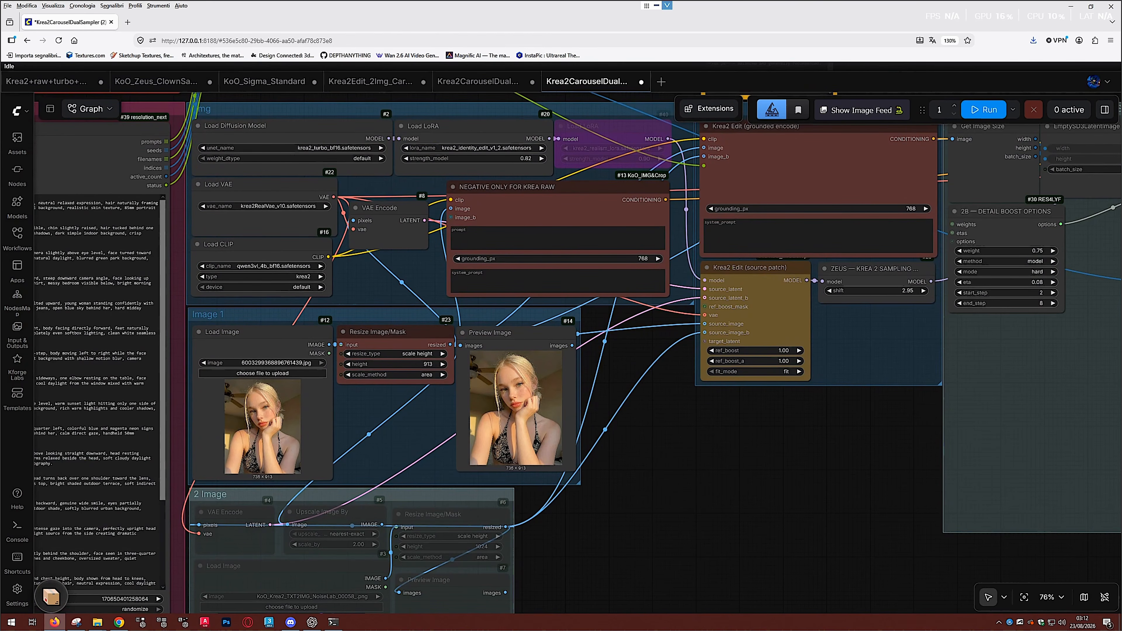
Follow the workflow from the Image 1 preview through Krea2 Edit (source patch) and the ZEUS sampling nodes to the portrait Save Carousel
{"action": "scroll", "coordinate": [481, 396], "scroll_direction": "up", "scroll_amount": 9}
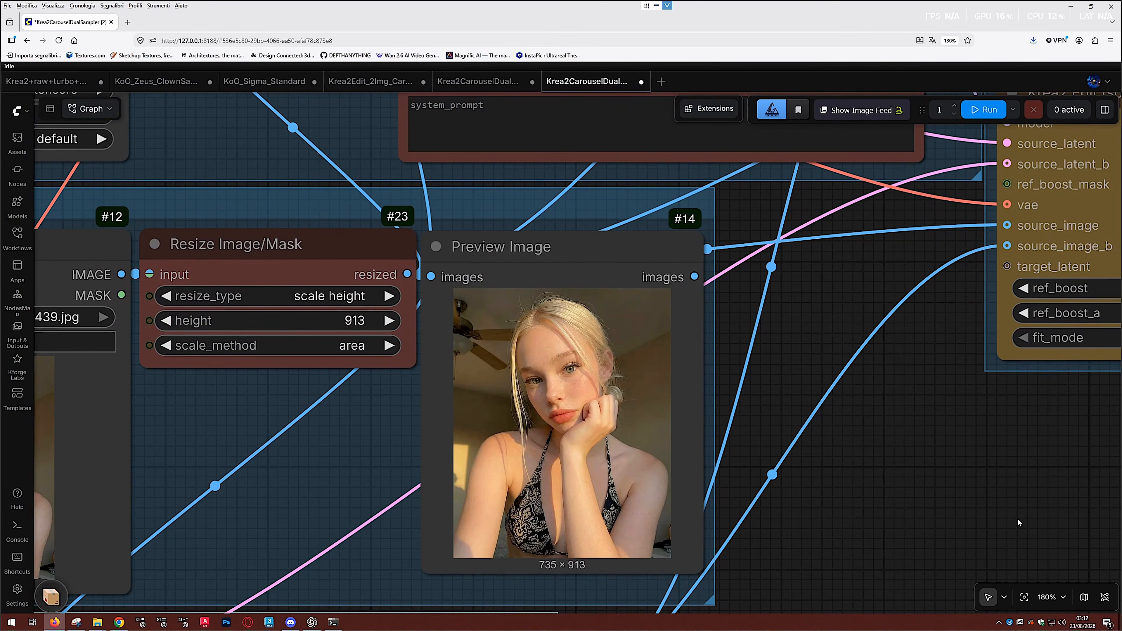
{"action": "left_click_drag", "start_coordinate": [929, 510], "coordinate": [751, 512]}
{"action": "scroll", "coordinate": [928, 482], "scroll_direction": "down", "scroll_amount": 2}
{"action": "left_click_drag", "start_coordinate": [1037, 478], "coordinate": [593, 452]}
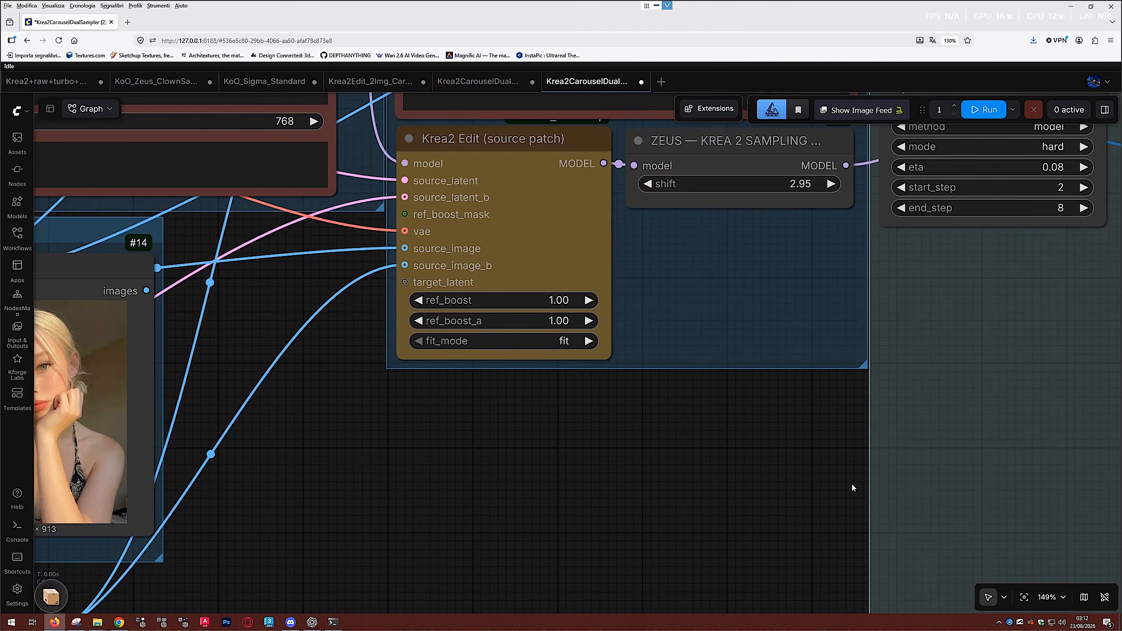
{"action": "left_click_drag", "start_coordinate": [498, 440], "coordinate": [260, 438]}
{"action": "left_click_drag", "start_coordinate": [887, 494], "coordinate": [544, 482]}
{"action": "scroll", "coordinate": [545, 482], "scroll_direction": "down", "scroll_amount": 8}
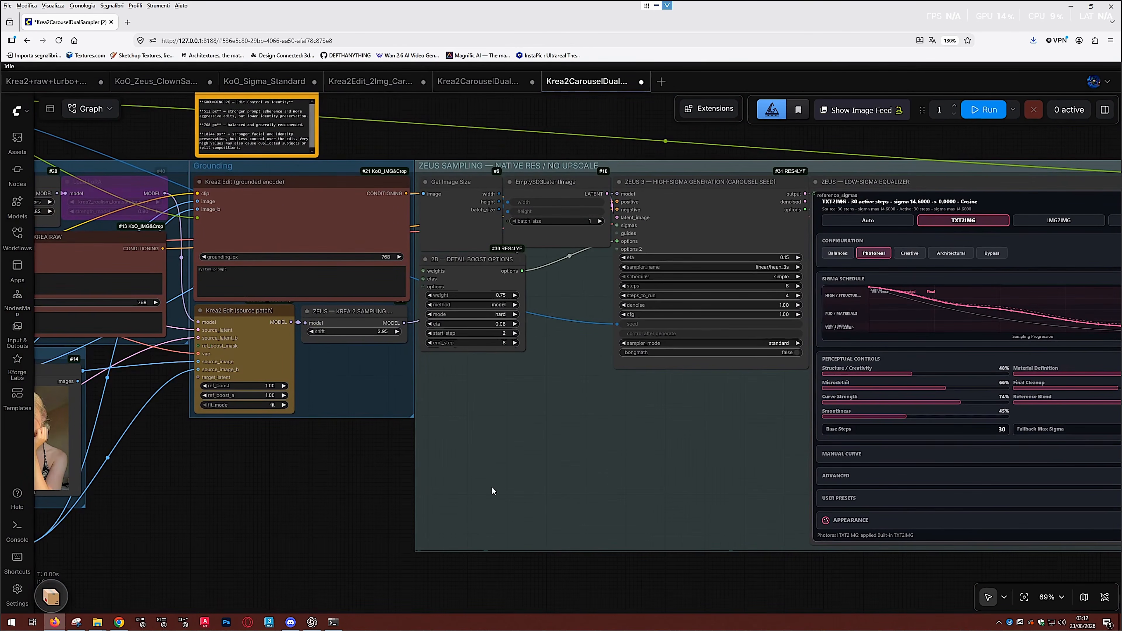
{"action": "left_click_drag", "start_coordinate": [275, 511], "coordinate": [35, 510]}
{"action": "left_click_drag", "start_coordinate": [798, 554], "coordinate": [474, 568]}
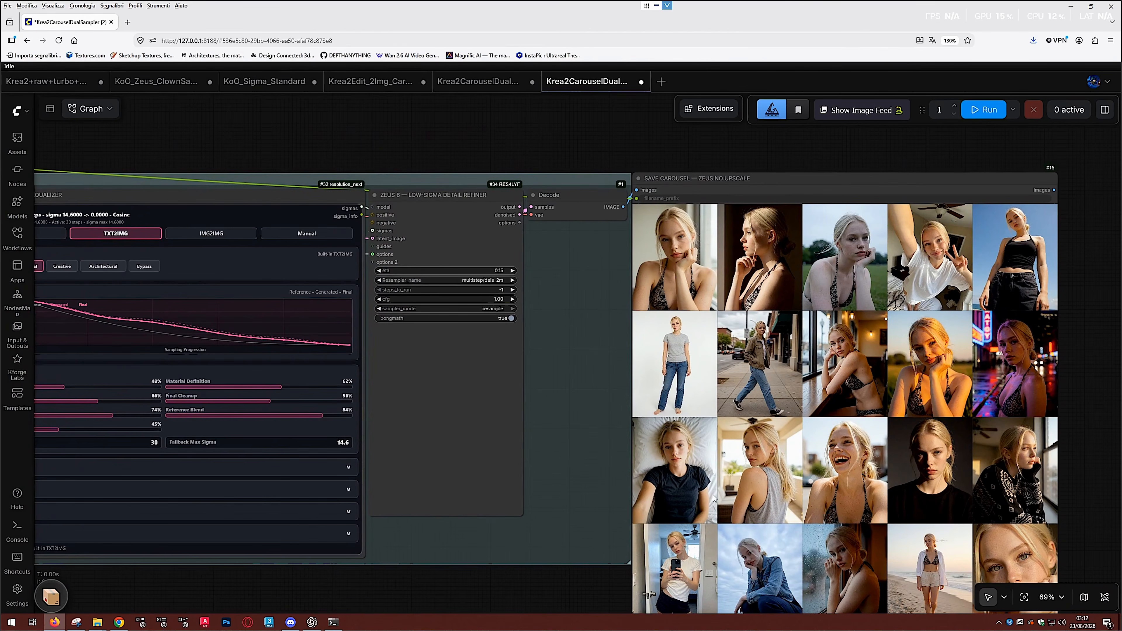
View the neon-lit night portrait and the freckled face close-up enlarged one at a time, returning to the carousel grid after each
{"action": "left_click_drag", "start_coordinate": [1056, 416], "coordinate": [980, 392]}
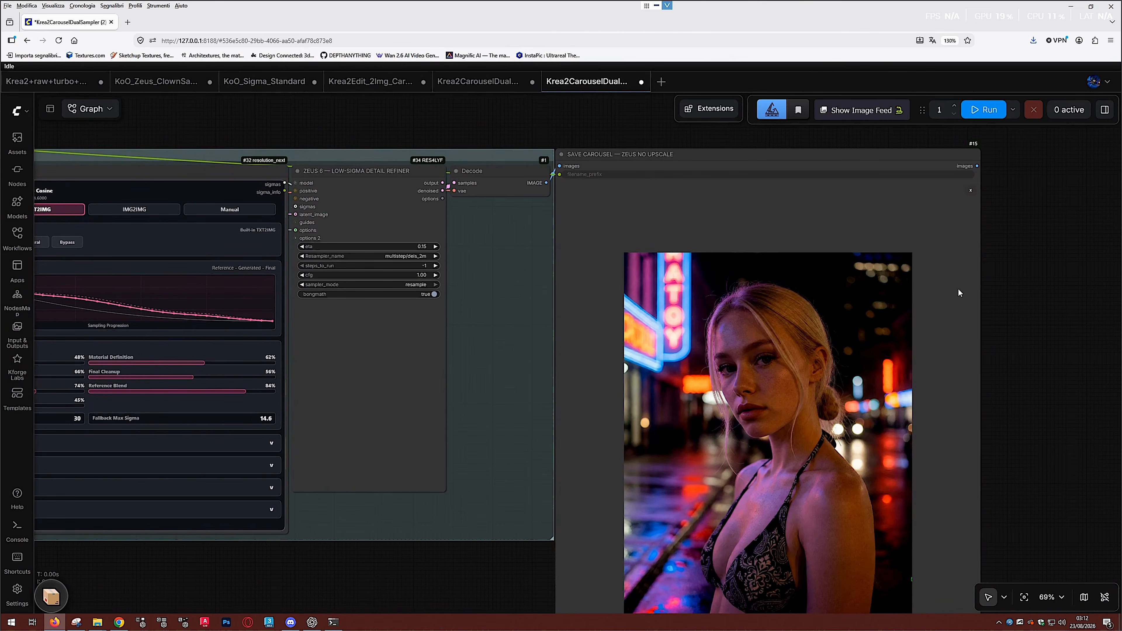
{"action": "left_click", "coordinate": [970, 190]}
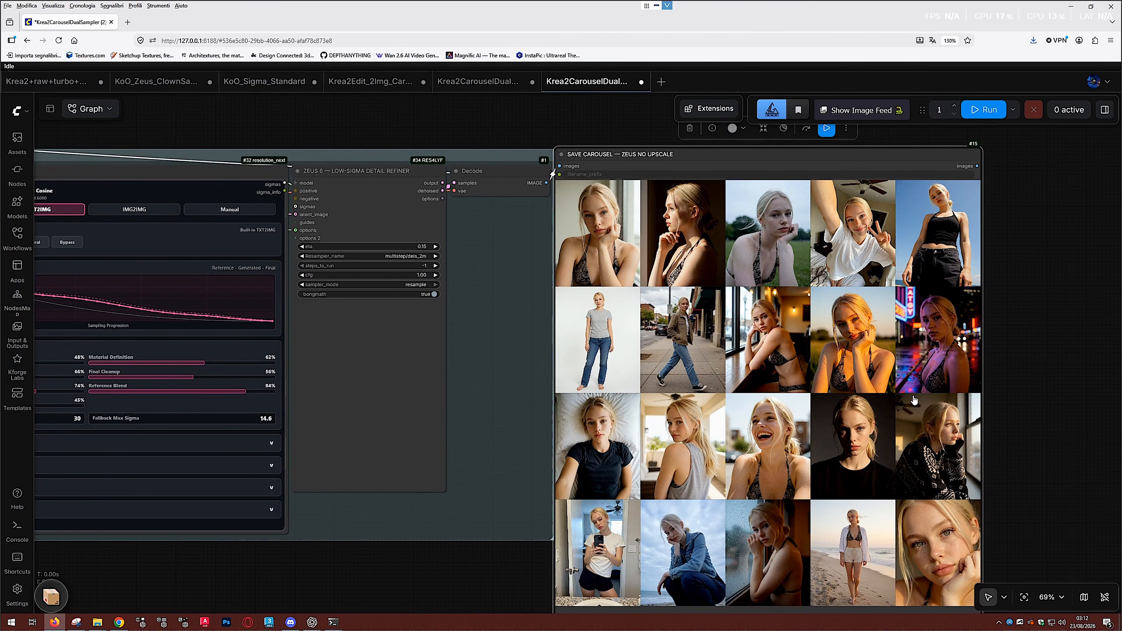
{"action": "scroll", "coordinate": [914, 400], "scroll_direction": "down", "scroll_amount": 3}
{"action": "left_click", "coordinate": [945, 482]}
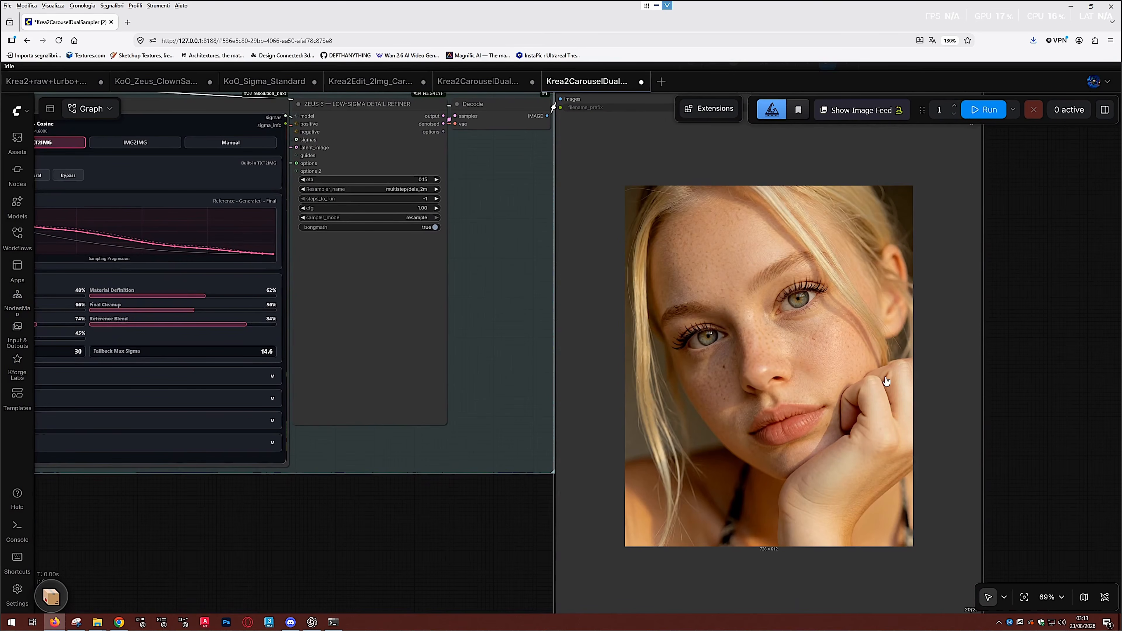
{"action": "scroll", "coordinate": [499, 160], "scroll_direction": "up", "scroll_amount": 1}
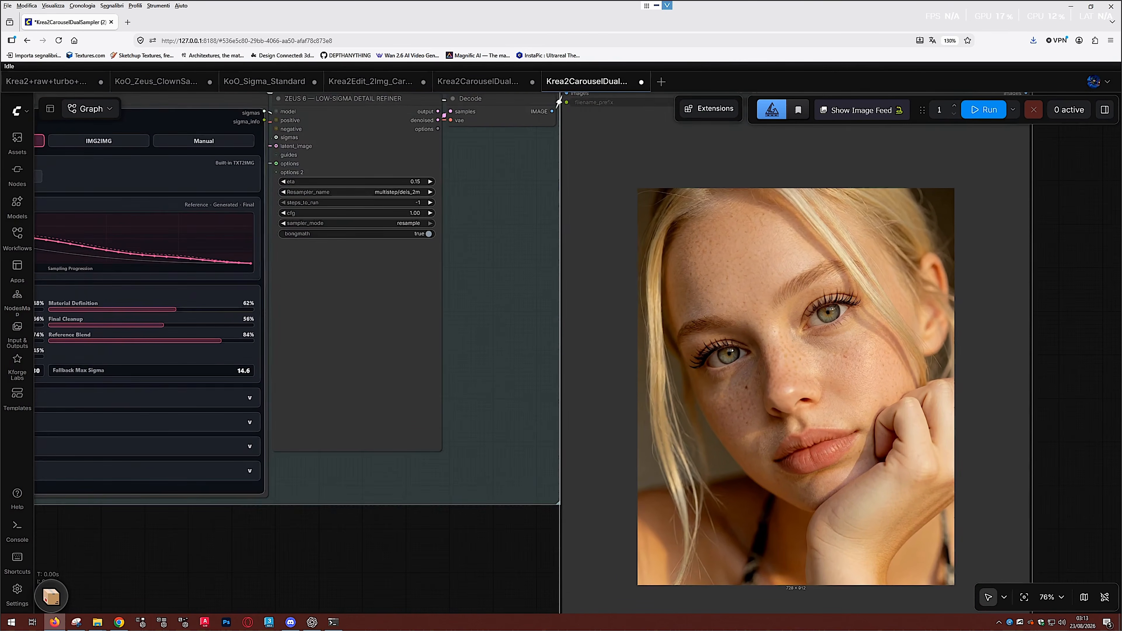
{"action": "scroll", "coordinate": [784, 365], "scroll_direction": "up", "scroll_amount": 10}
{"action": "scroll", "coordinate": [847, 388], "scroll_direction": "down", "scroll_amount": 8}
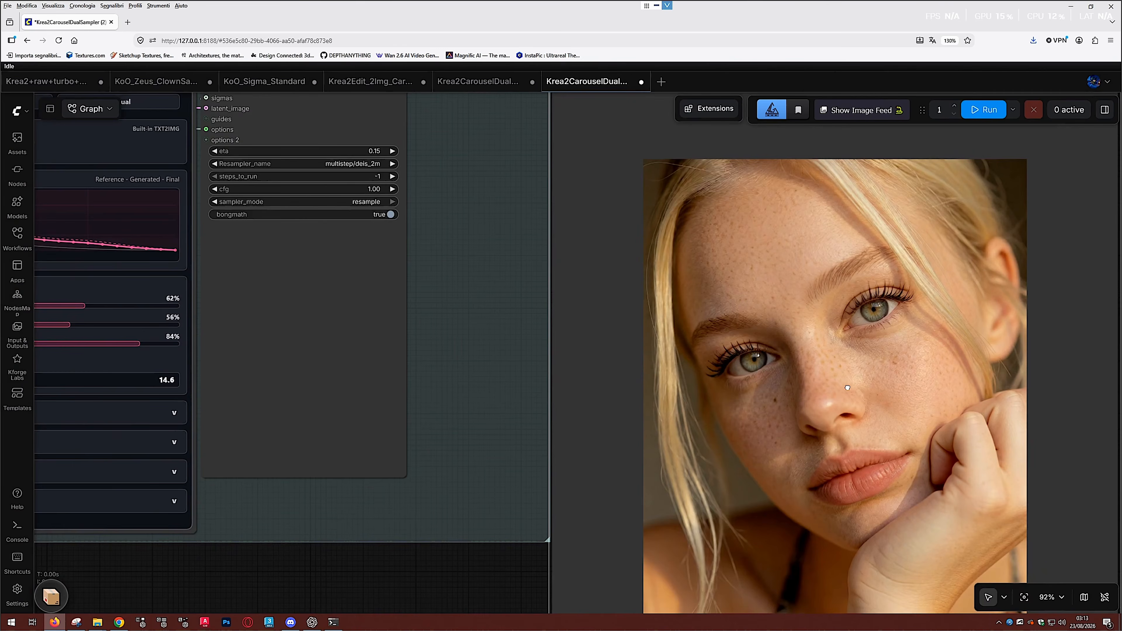
{"action": "left_click_drag", "start_coordinate": [848, 388], "coordinate": [796, 406]}
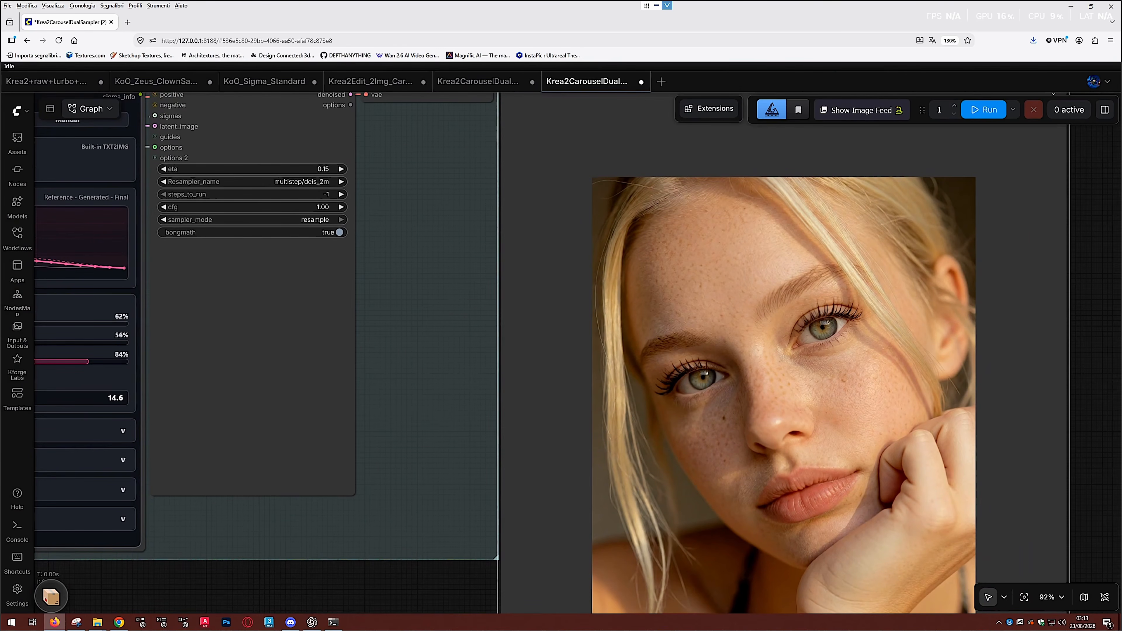
{"action": "scroll", "coordinate": [796, 405], "scroll_direction": "down", "scroll_amount": 2}
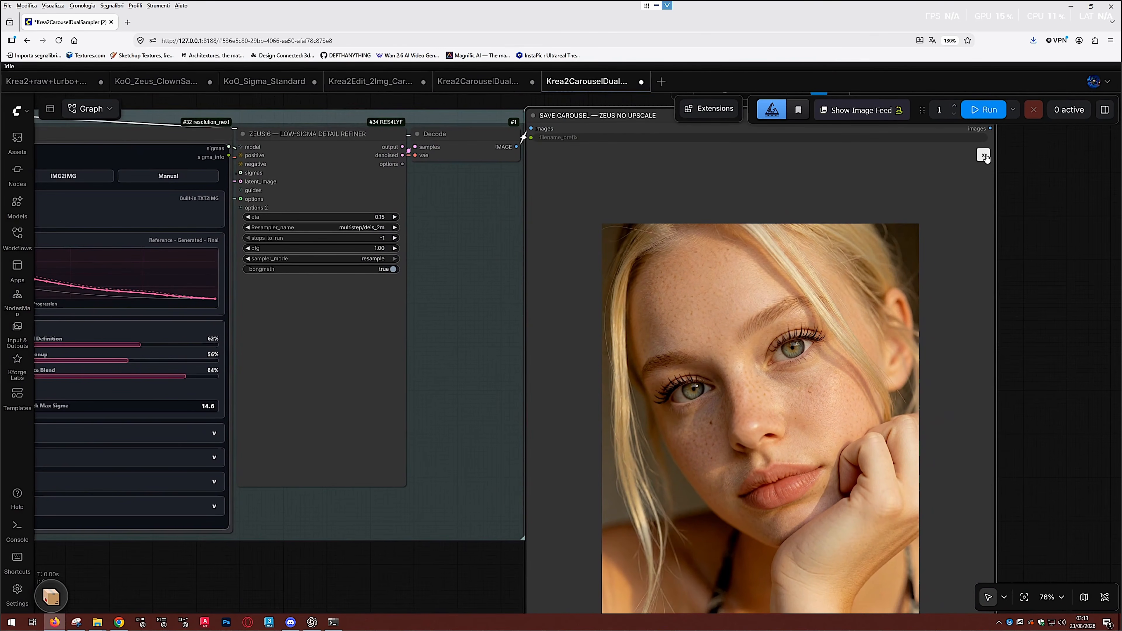
{"action": "left_click", "coordinate": [984, 156]}
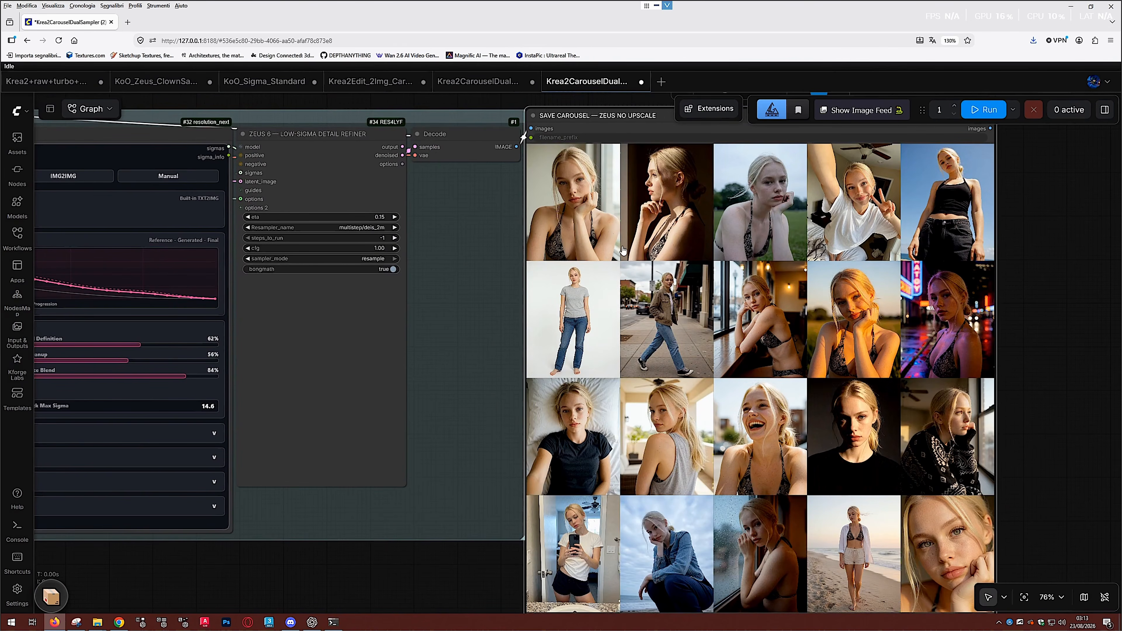
View the laughing portrait and the mirror selfie at full size, returning to the Save Carousel grid after each
{"action": "scroll", "coordinate": [790, 384], "scroll_direction": "down", "scroll_amount": 1}
{"action": "scroll", "coordinate": [789, 389], "scroll_direction": "down", "scroll_amount": 1}
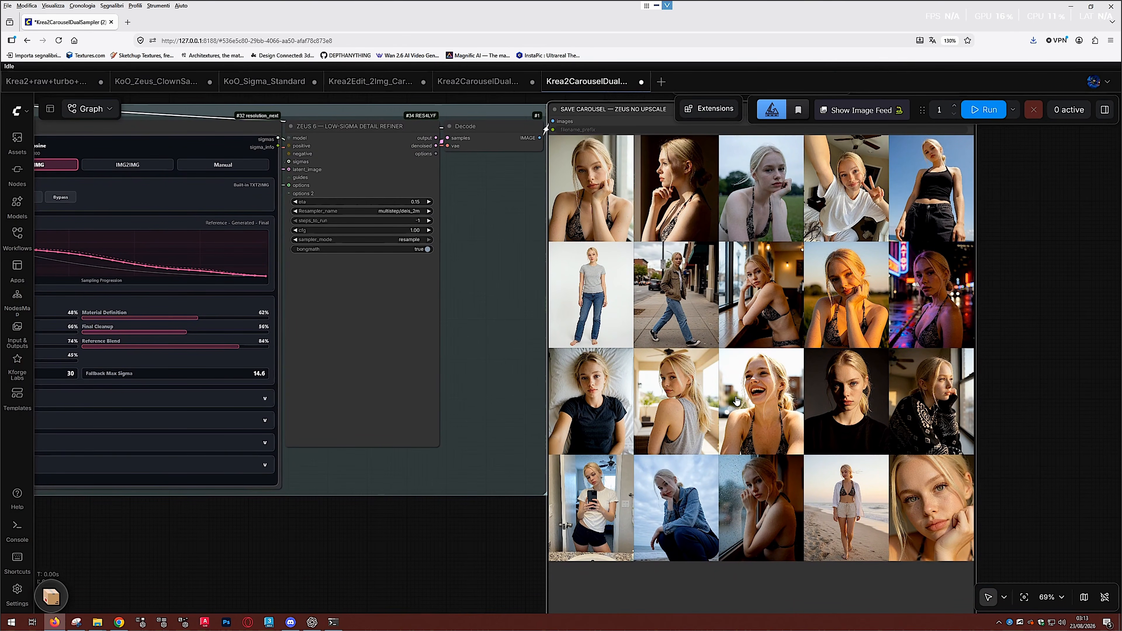
{"action": "left_click", "coordinate": [791, 380]}
{"action": "left_click", "coordinate": [964, 146]}
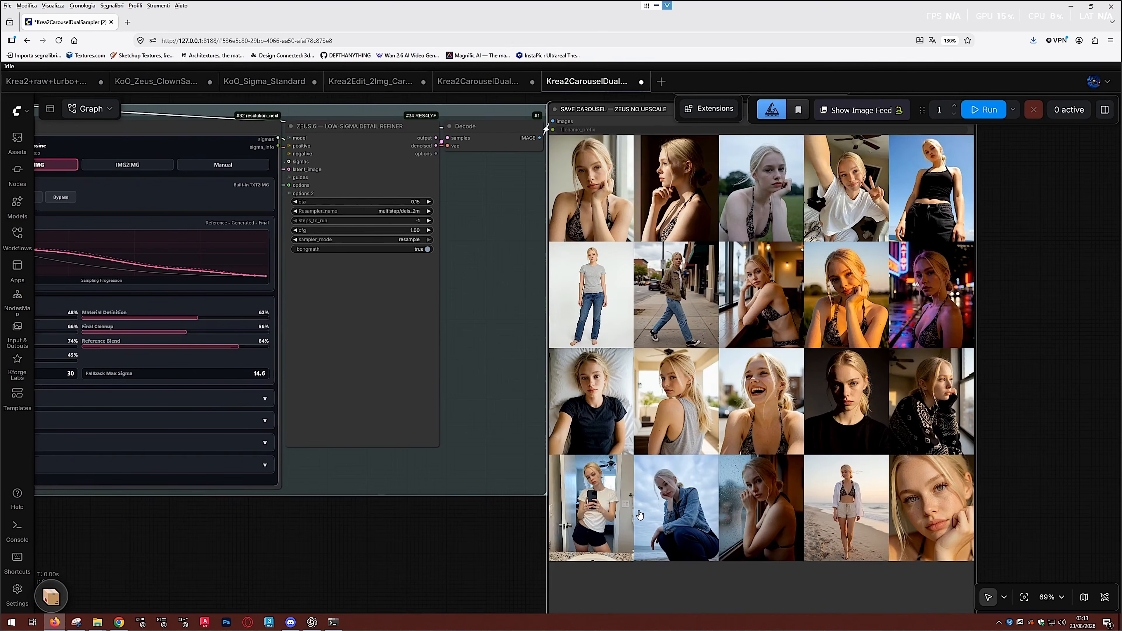
{"action": "left_click", "coordinate": [603, 485]}
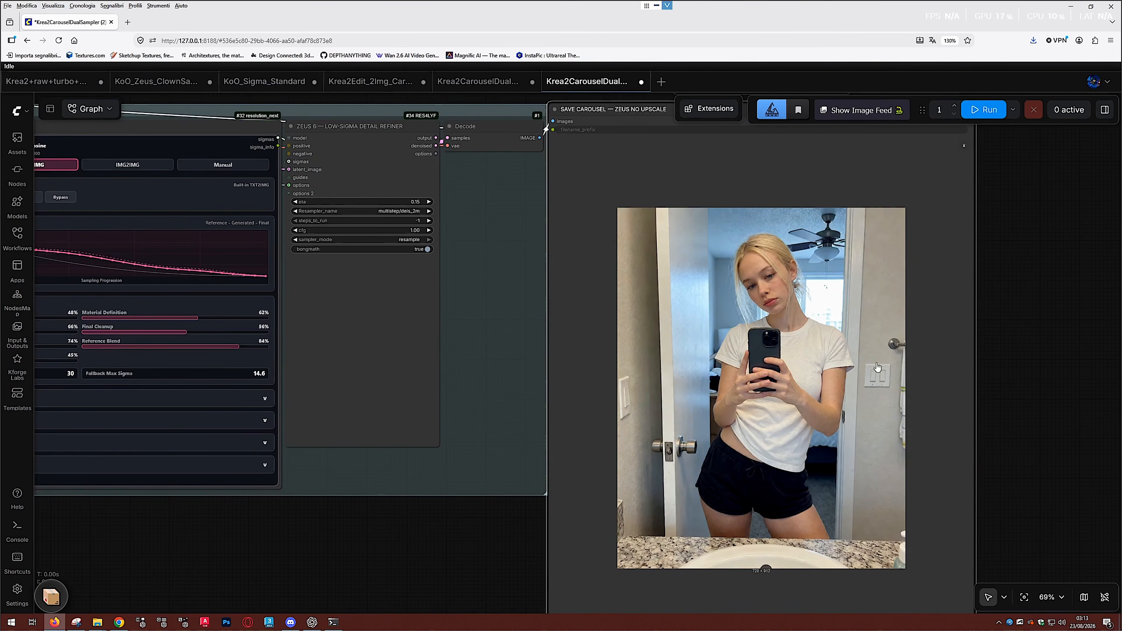
{"action": "left_click", "coordinate": [964, 146]}
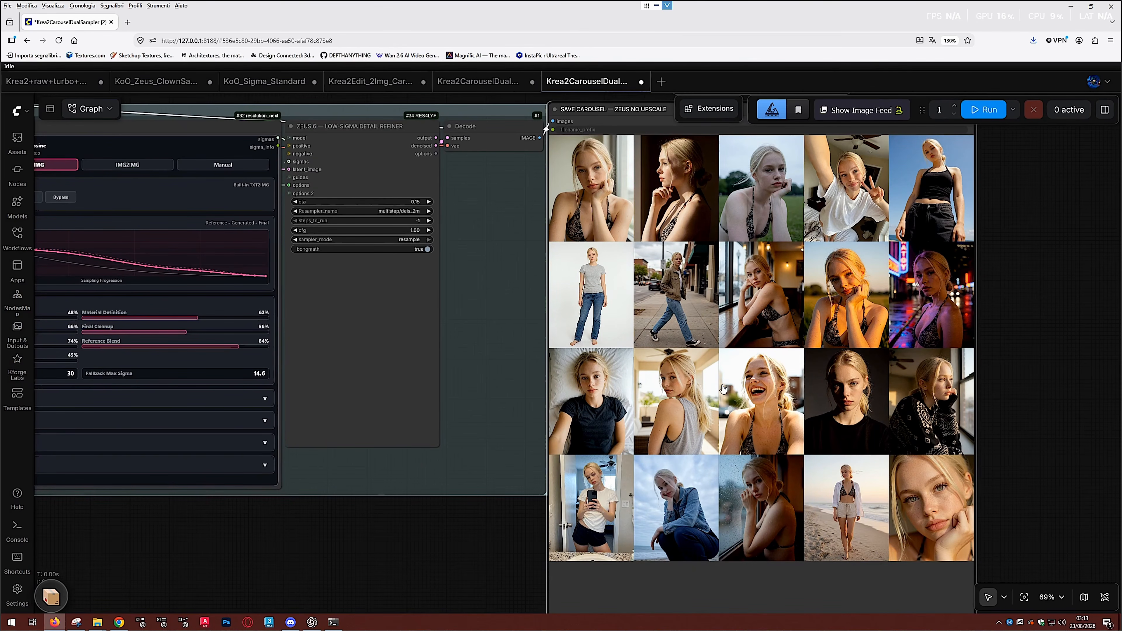
Inspect the denim-jacket beach portrait, return to the grid, and enlarge the peace-sign selfie from above
{"action": "left_click", "coordinate": [699, 487]}
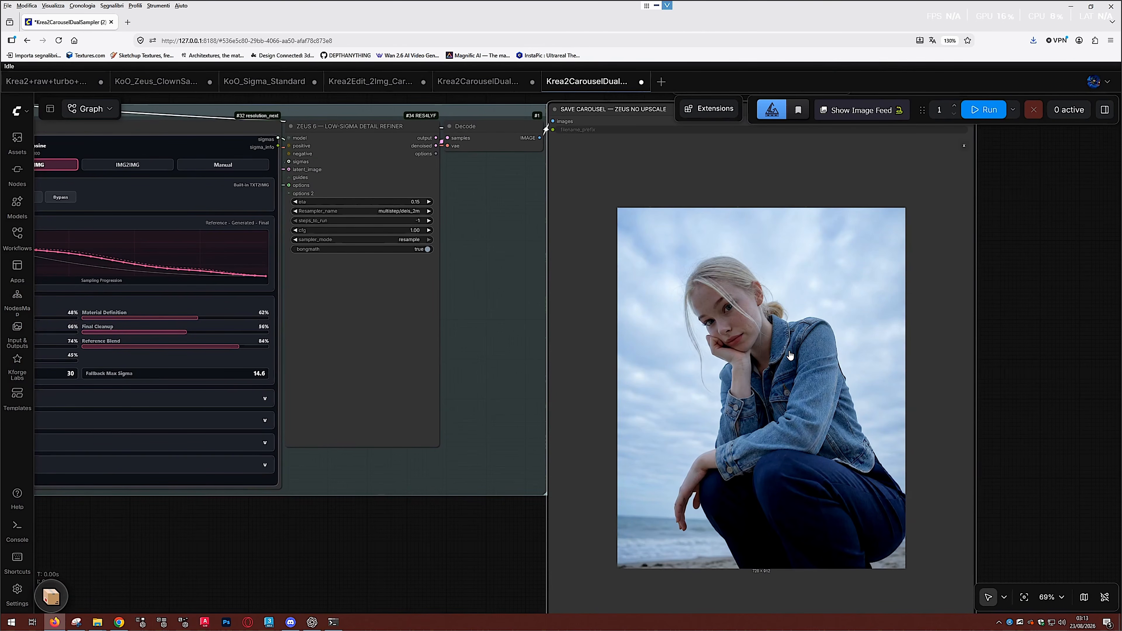
{"action": "scroll", "coordinate": [835, 321], "scroll_direction": "up", "scroll_amount": 2}
{"action": "scroll", "coordinate": [829, 306], "scroll_direction": "down", "scroll_amount": 4}
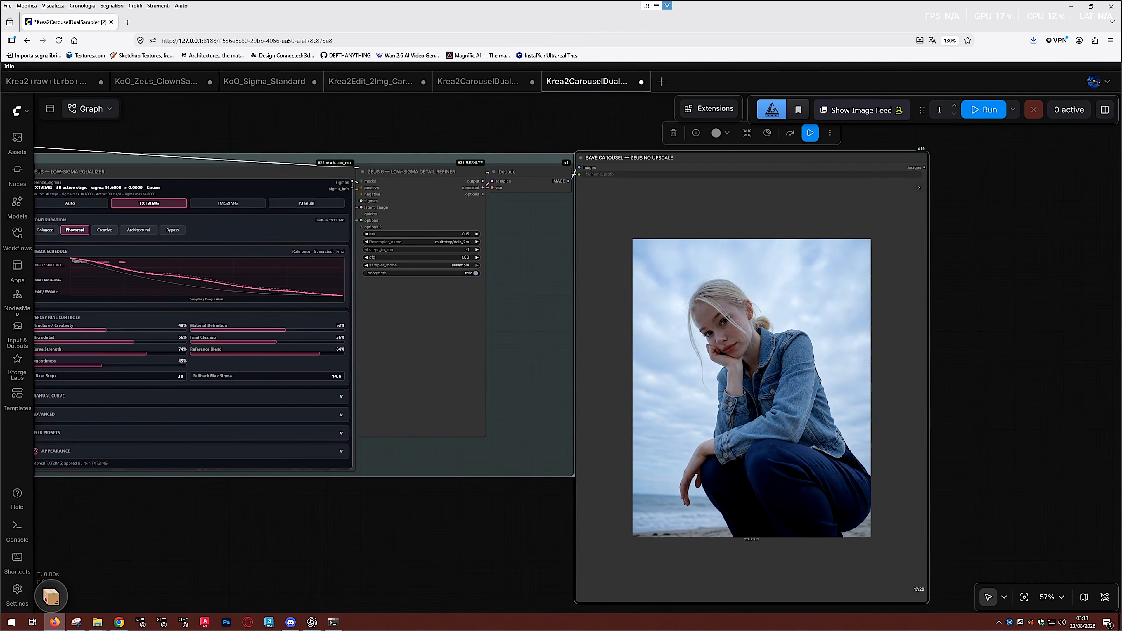
{"action": "left_click", "coordinate": [919, 188]}
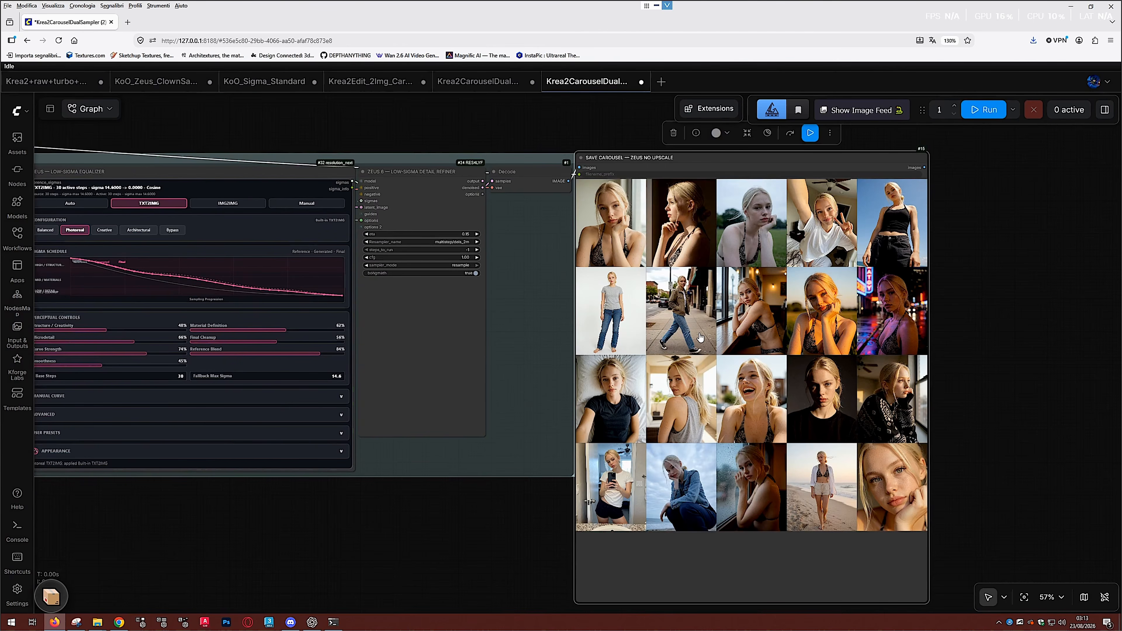
{"action": "left_click", "coordinate": [822, 224]}
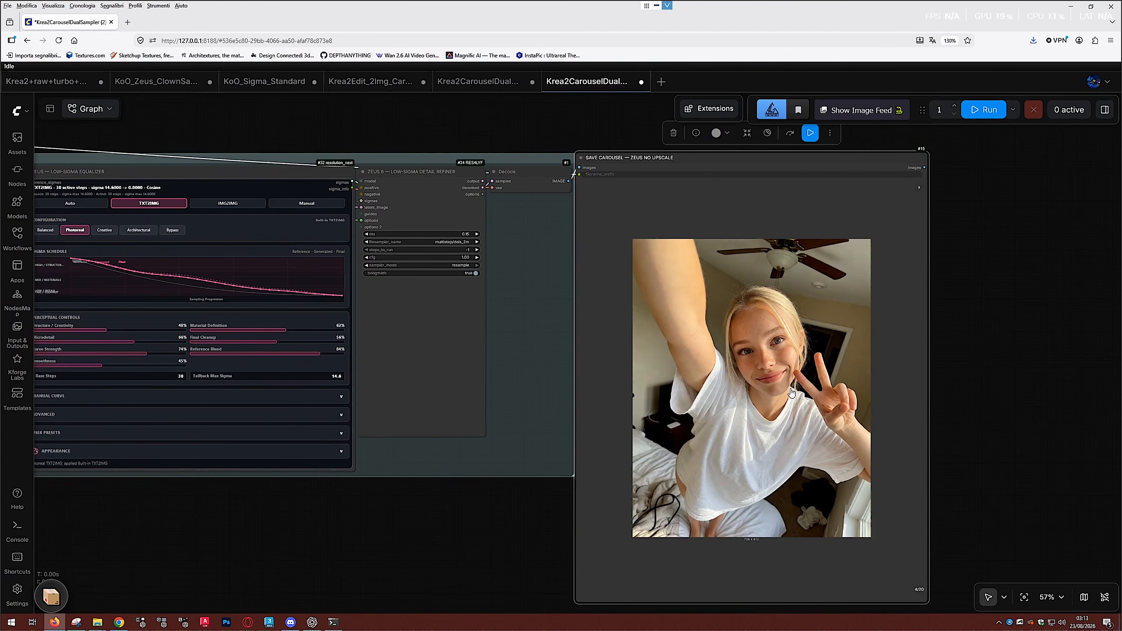
{"action": "scroll", "coordinate": [789, 398], "scroll_direction": "up", "scroll_amount": 4}
{"action": "left_click_drag", "start_coordinate": [784, 420], "coordinate": [791, 376]}
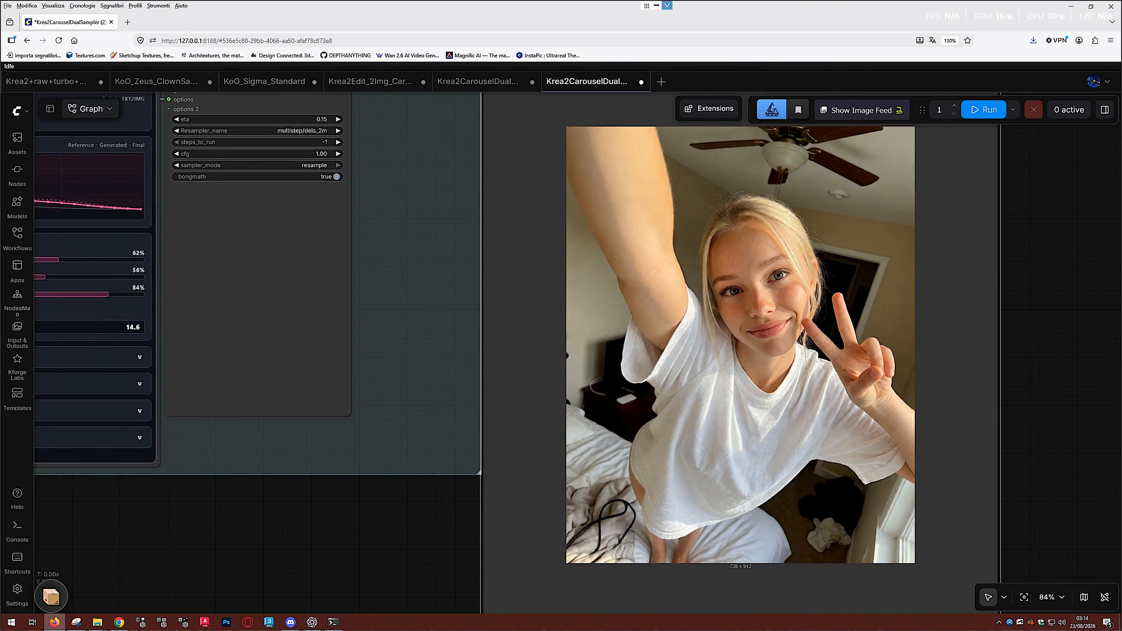
Go back from the selfie through the workflow to the KoO Carousel Unlimited node and read its ---SCENE--- prompts
{"action": "scroll", "coordinate": [427, 525], "scroll_direction": "down", "scroll_amount": 5}
{"action": "left_click_drag", "start_coordinate": [337, 524], "coordinate": [559, 523]}
{"action": "left_click_drag", "start_coordinate": [367, 583], "coordinate": [924, 556]}
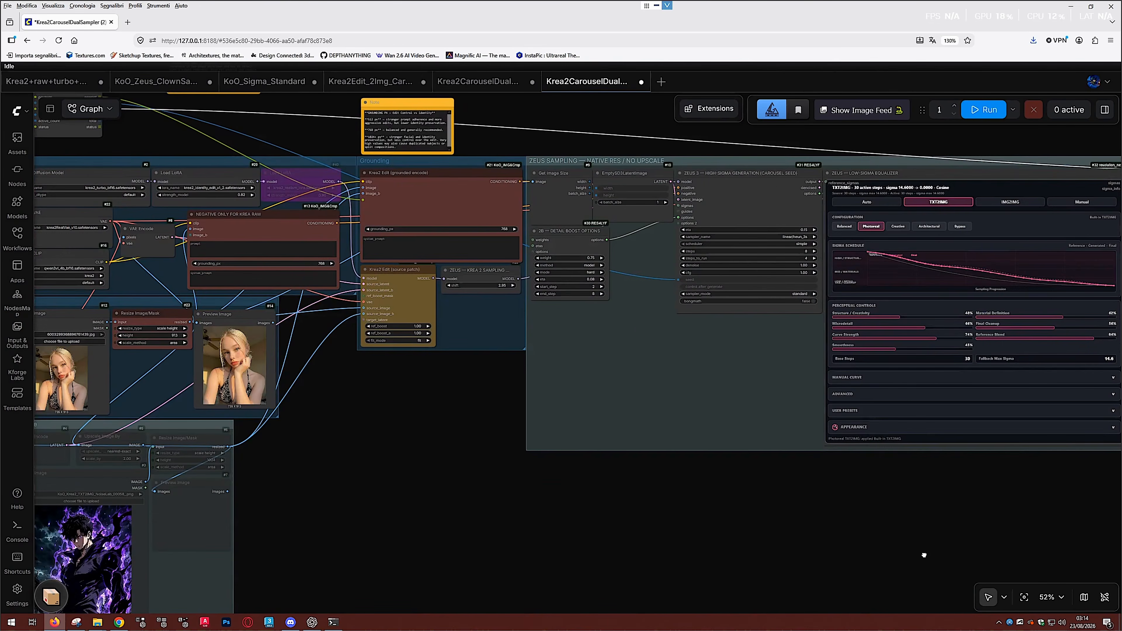
{"action": "left_click_drag", "start_coordinate": [484, 575], "coordinate": [970, 566]}
{"action": "left_click_drag", "start_coordinate": [657, 406], "coordinate": [899, 416]}
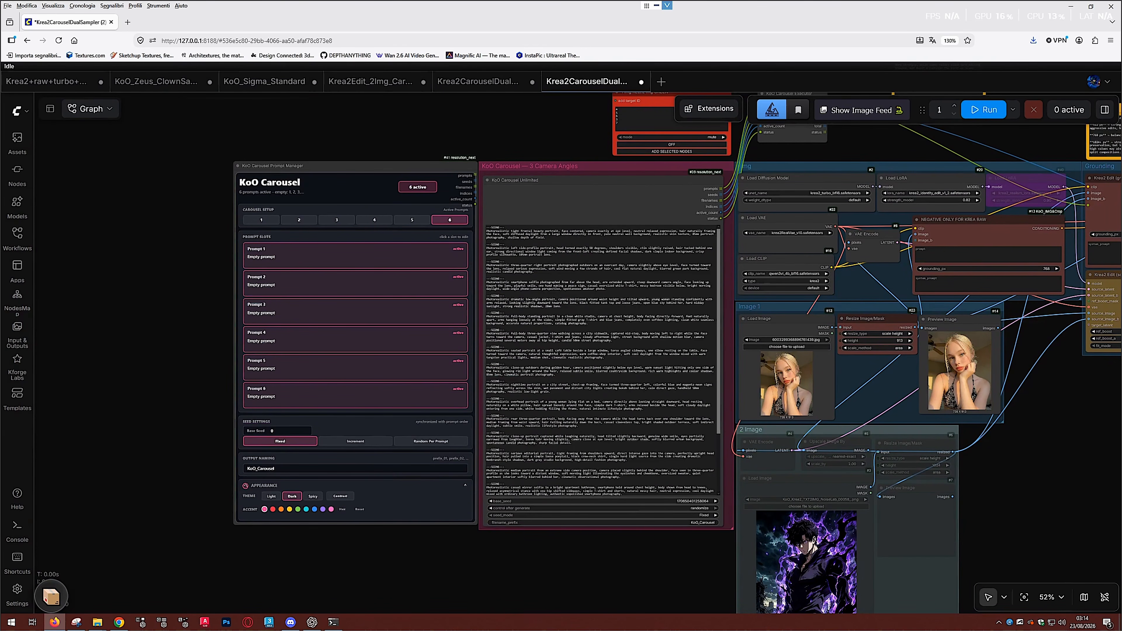
{"action": "left_click", "coordinate": [601, 200]}
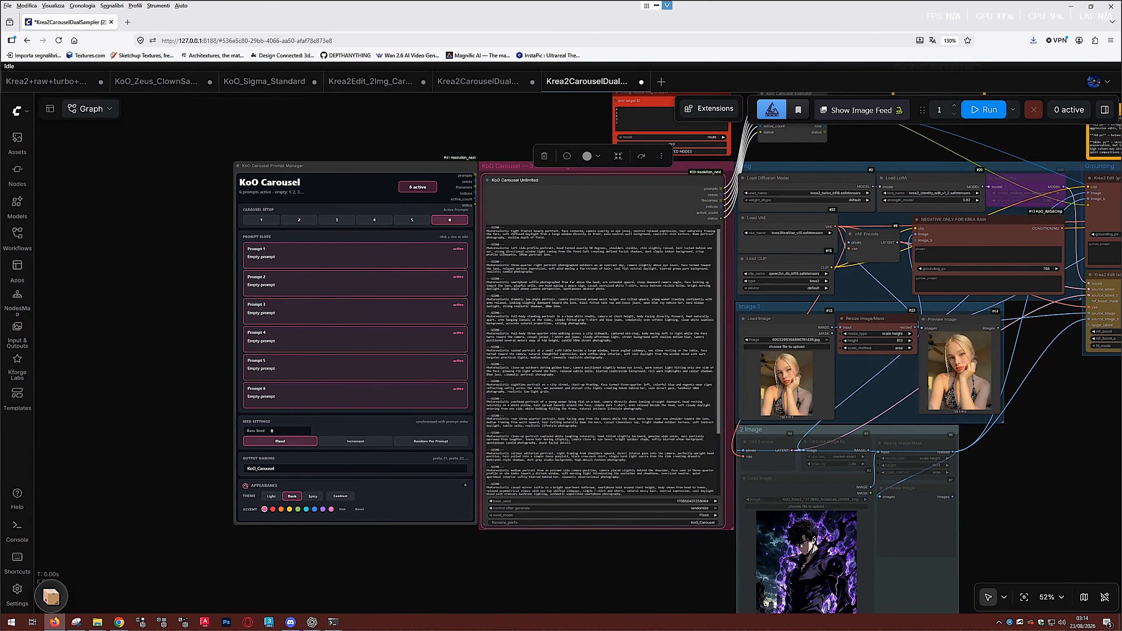
{"action": "scroll", "coordinate": [490, 188], "scroll_direction": "up", "scroll_amount": 3}
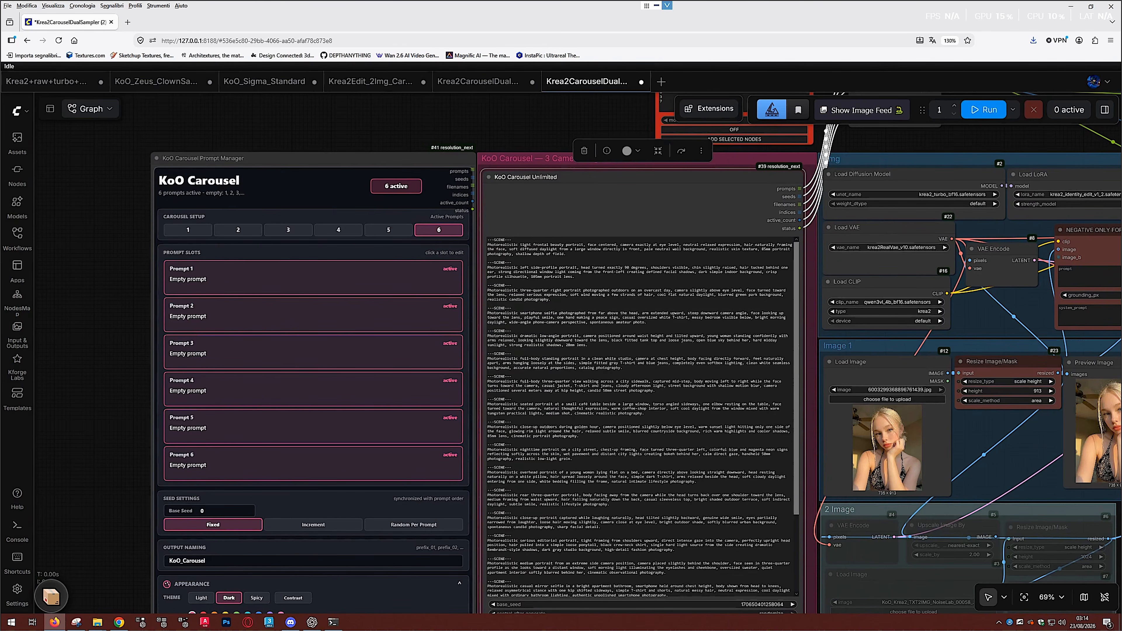
{"action": "left_click_drag", "start_coordinate": [1007, 437], "coordinate": [926, 420]}
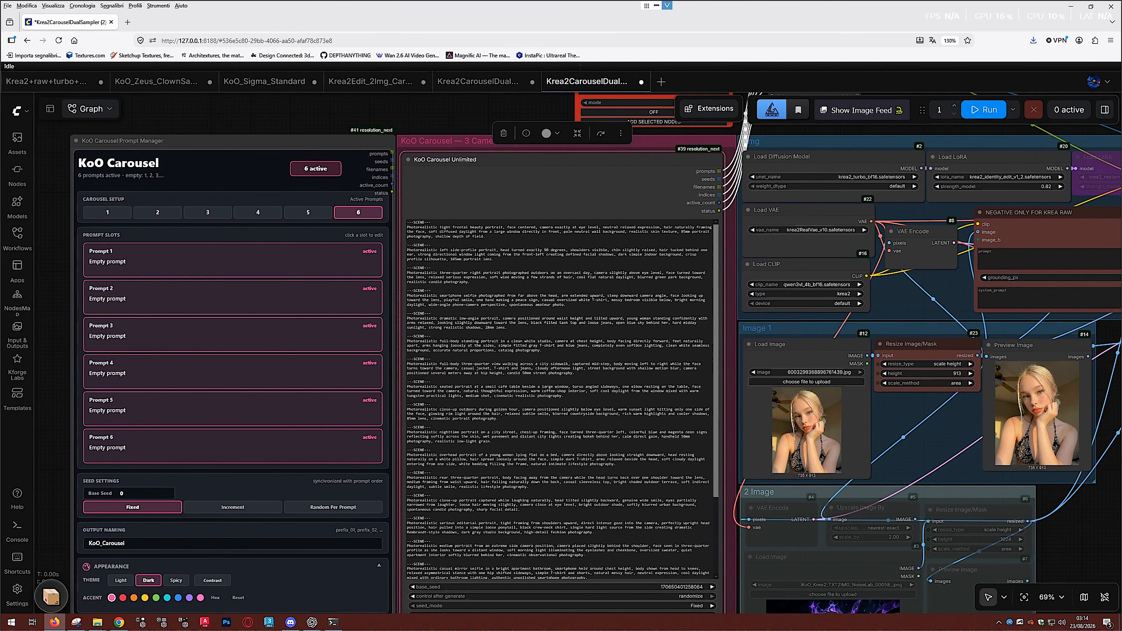
Return to the Save Carousel node, show the full portrait grid, and reopen the freckled face close-up
{"action": "left_click_drag", "start_coordinate": [447, 380], "coordinate": [111, 350]}
{"action": "scroll", "coordinate": [111, 349], "scroll_direction": "down", "scroll_amount": 5}
{"action": "left_click_drag", "start_coordinate": [928, 530], "coordinate": [379, 490]}
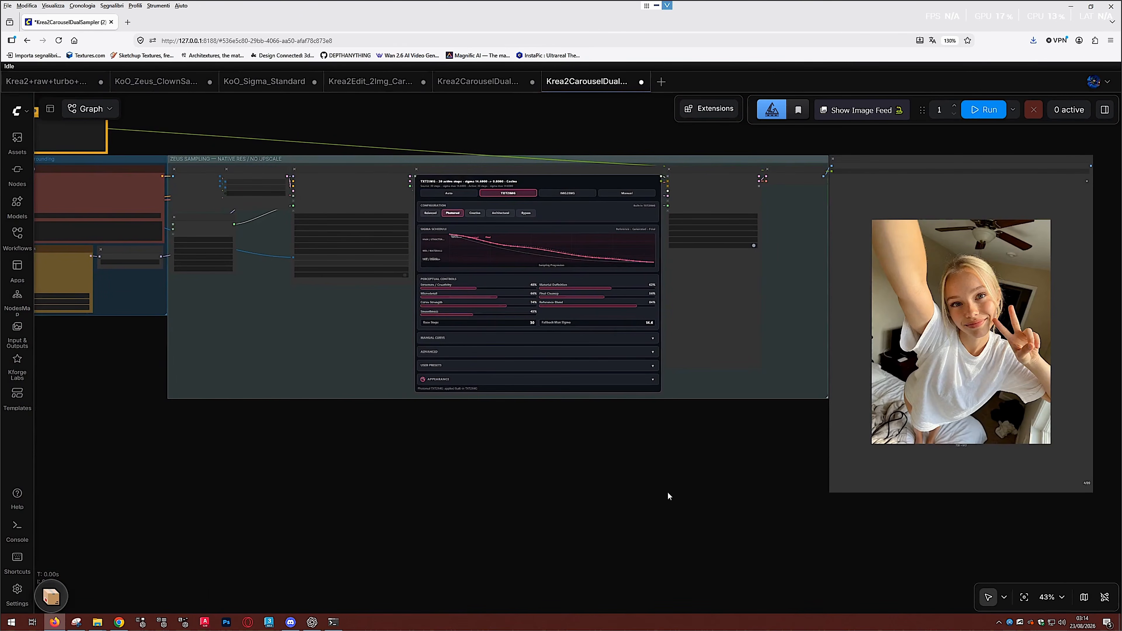
{"action": "left_click_drag", "start_coordinate": [668, 495], "coordinate": [478, 519]}
{"action": "left_click", "coordinate": [896, 205]}
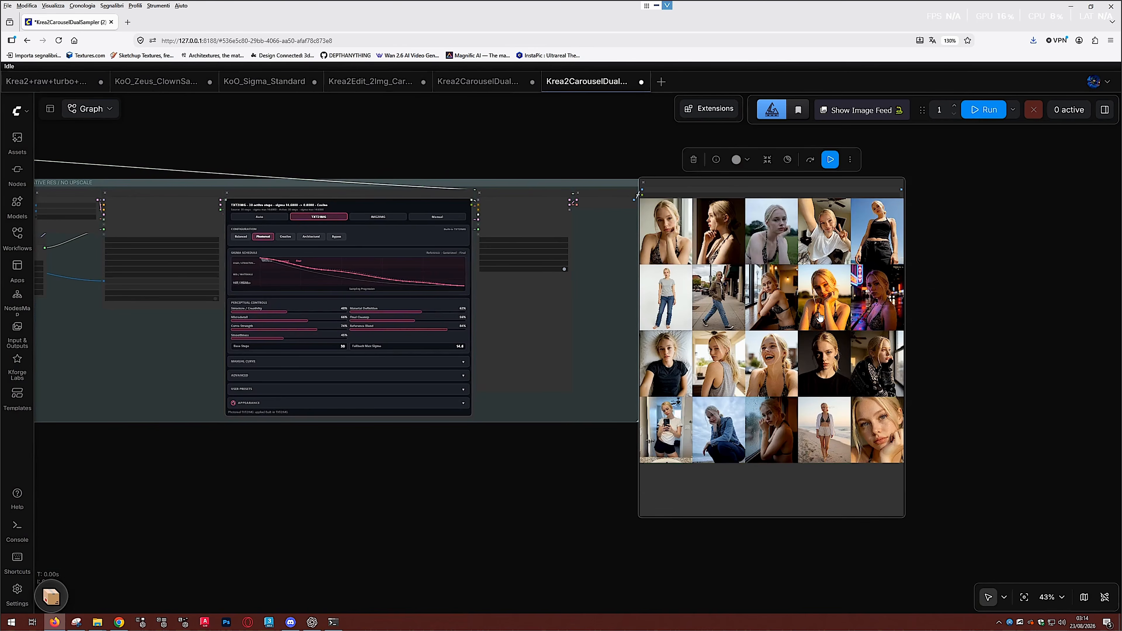
{"action": "scroll", "coordinate": [819, 317], "scroll_direction": "up", "scroll_amount": 5}
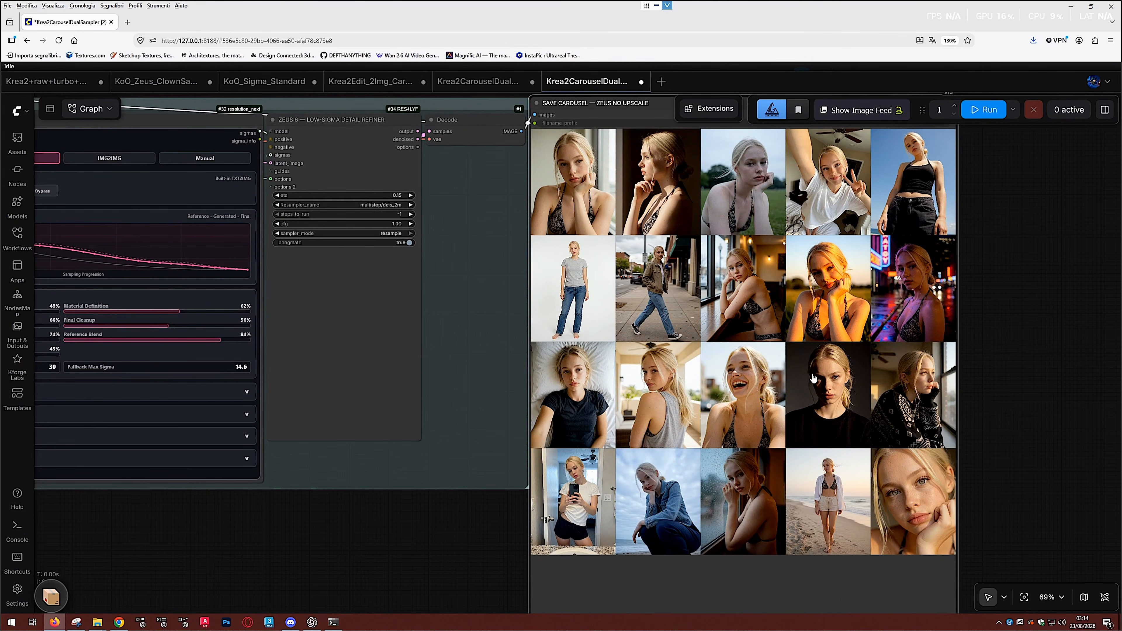
{"action": "left_click", "coordinate": [915, 493]}
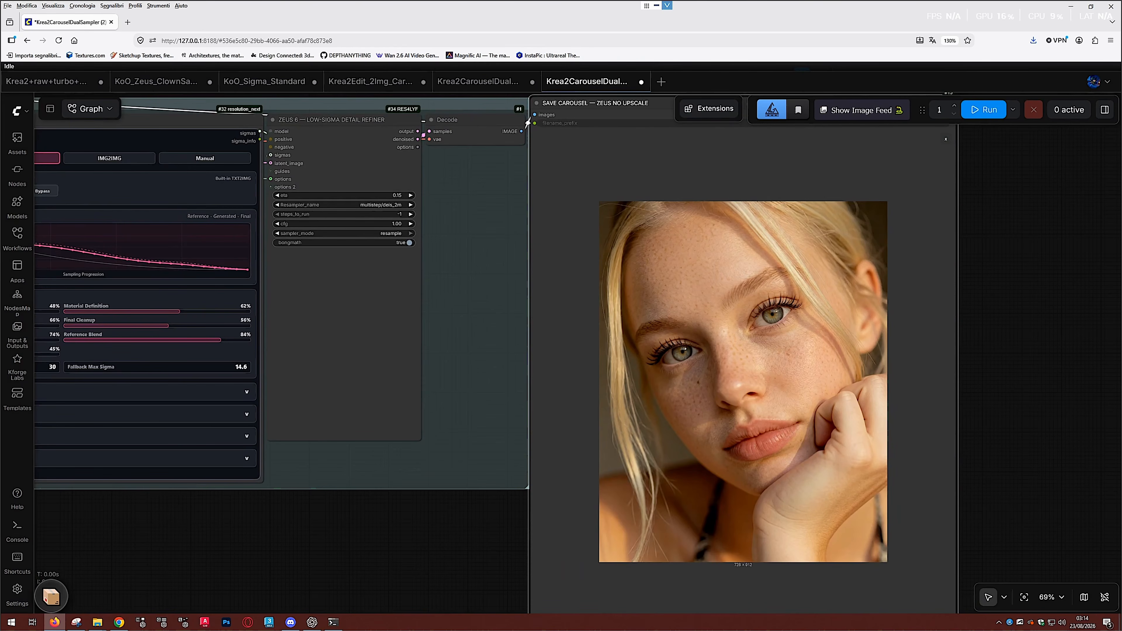
Trace the workflow back from the close-up past the ZEUS equalizer and Krea2 Edit nodes to Image 1 and the carousel prompts
{"action": "left_click_drag", "start_coordinate": [375, 539], "coordinate": [758, 518]}
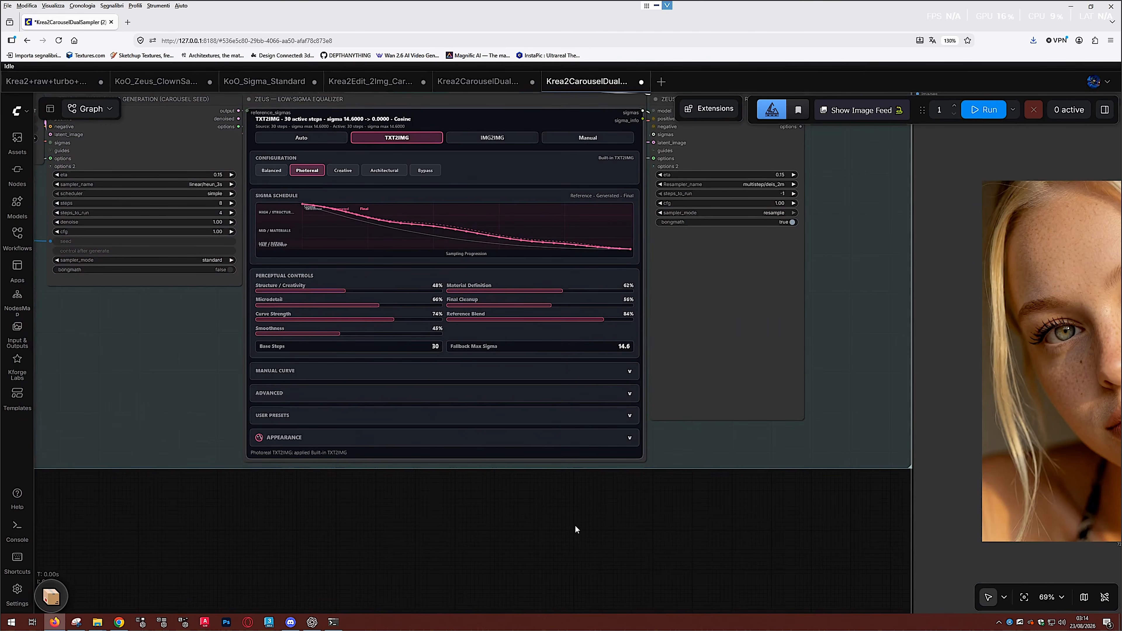
{"action": "scroll", "coordinate": [575, 525], "scroll_direction": "down", "scroll_amount": 2}
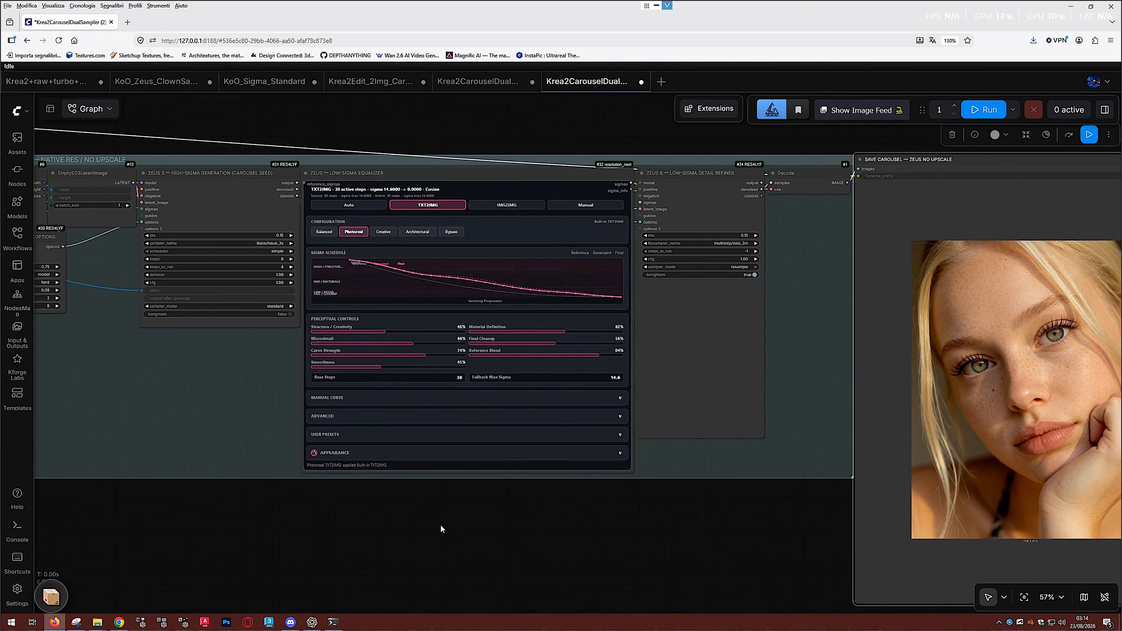
{"action": "left_click_drag", "start_coordinate": [440, 524], "coordinate": [873, 530]}
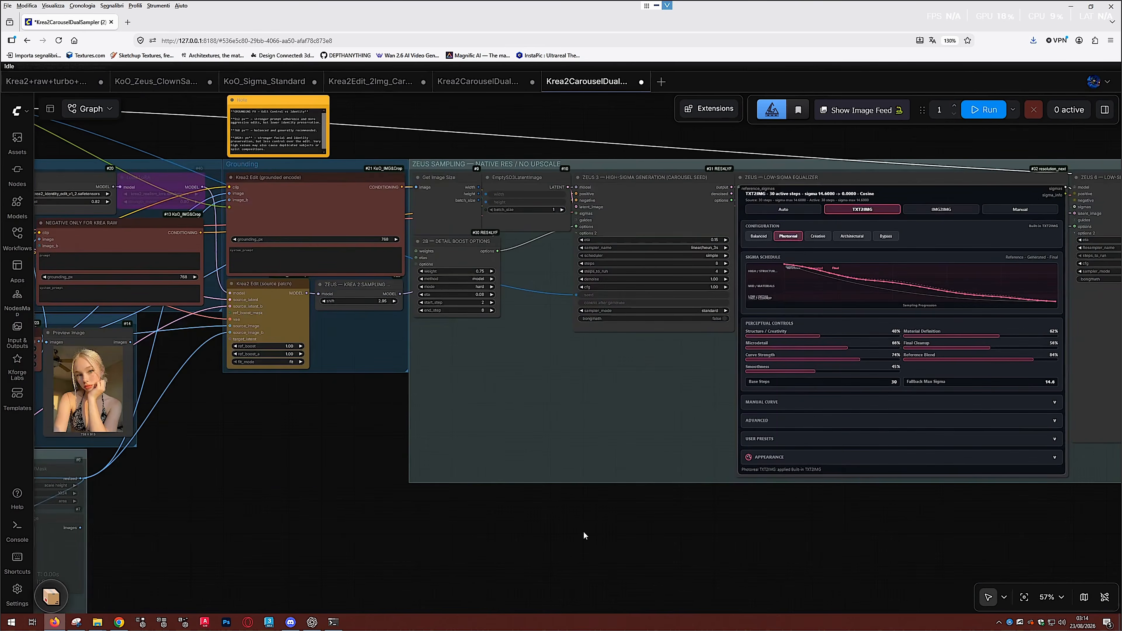
{"action": "left_click_drag", "start_coordinate": [583, 531], "coordinate": [911, 543]}
{"action": "left_click_drag", "start_coordinate": [653, 529], "coordinate": [966, 525]}
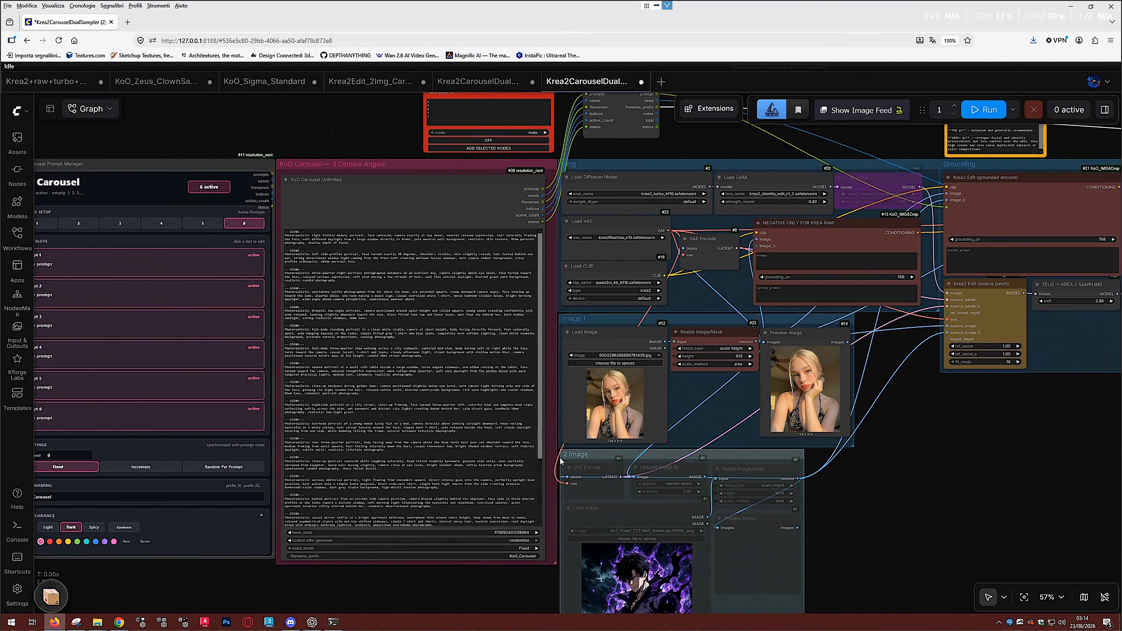
{"action": "left_click_drag", "start_coordinate": [553, 434], "coordinate": [565, 427]}
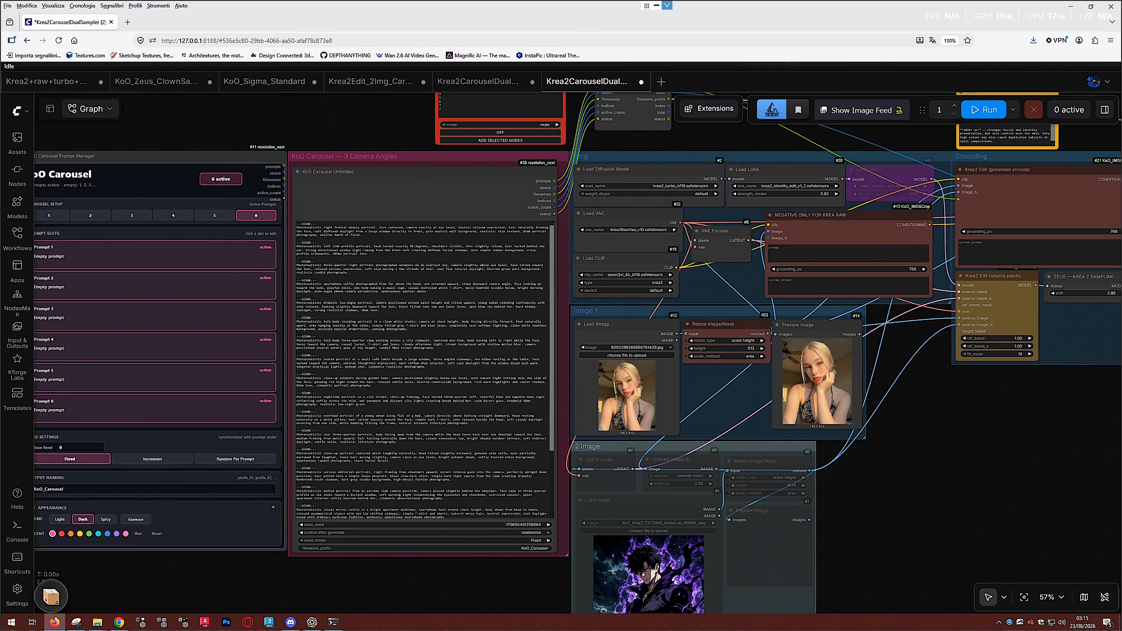
{"action": "scroll", "coordinate": [590, 358], "scroll_direction": "up", "scroll_amount": 1}
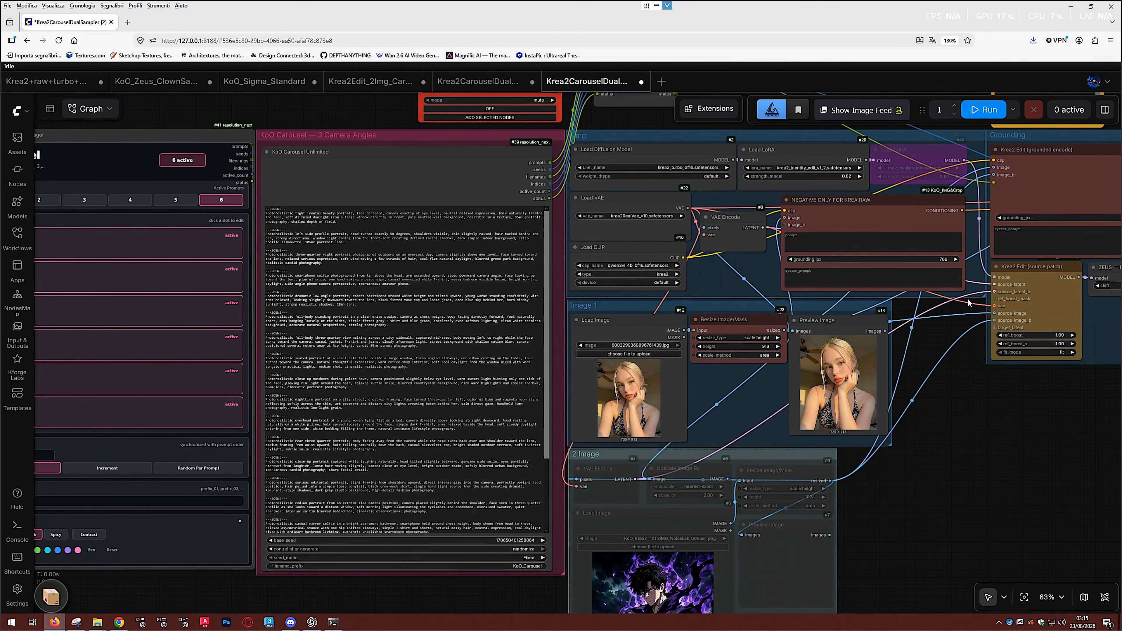
{"action": "left_click_drag", "start_coordinate": [1011, 423], "coordinate": [1075, 477]}
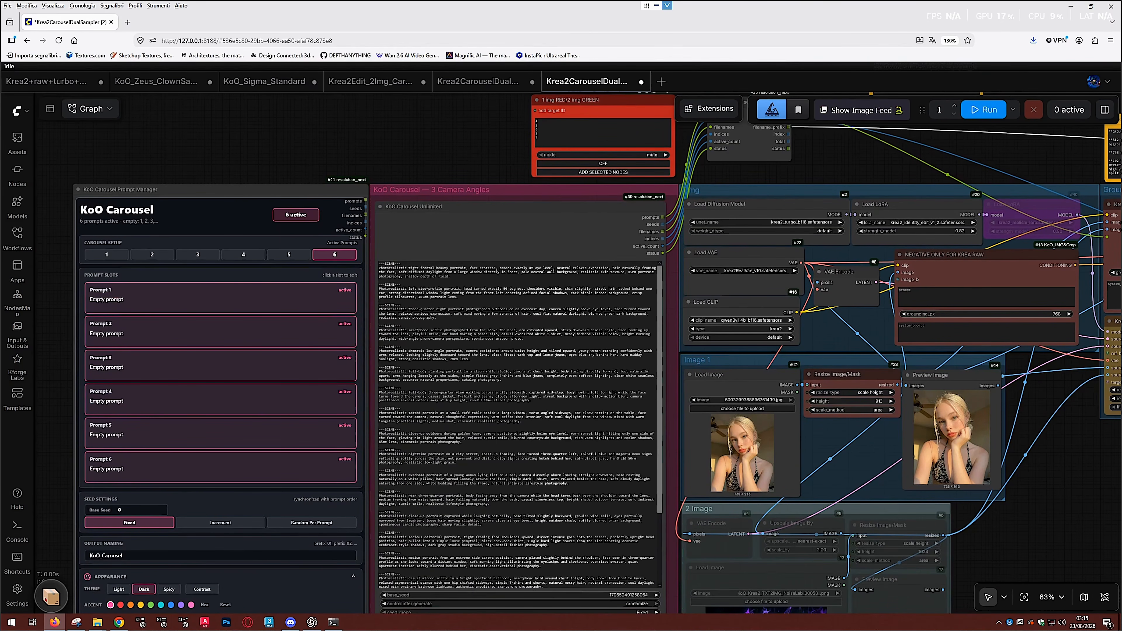
{"action": "left_click_drag", "start_coordinate": [462, 243], "coordinate": [375, 193]}
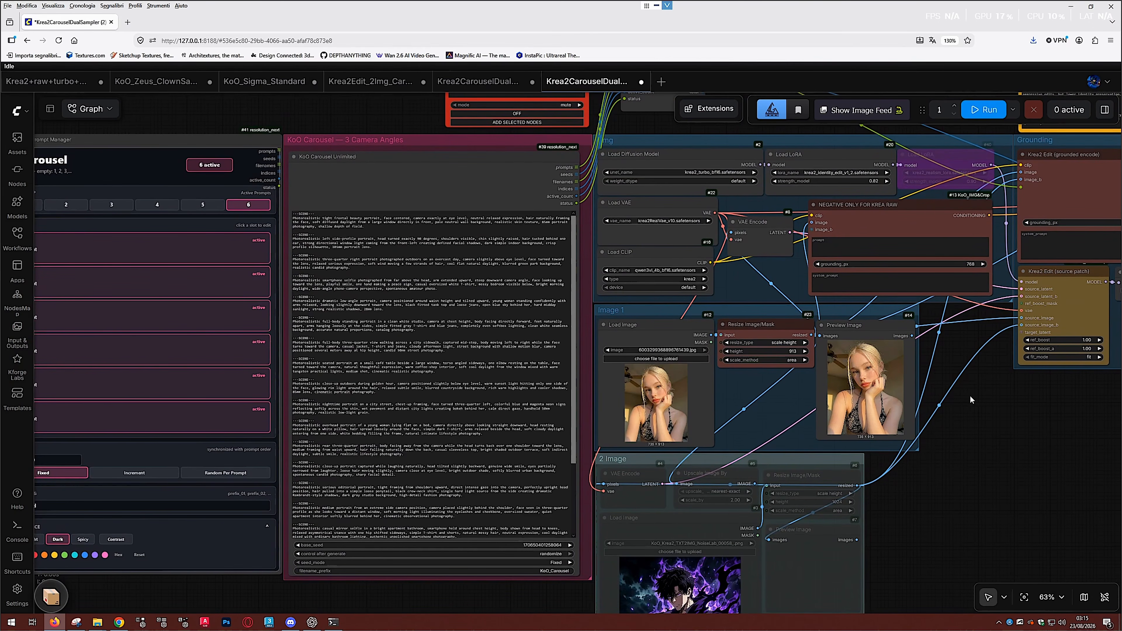
Switch to Discord, view the Beauty in the dark post in the KoO.Ai Lab promts forum, and return to the ComfyUI workflow
{"action": "left_click", "coordinate": [290, 622]}
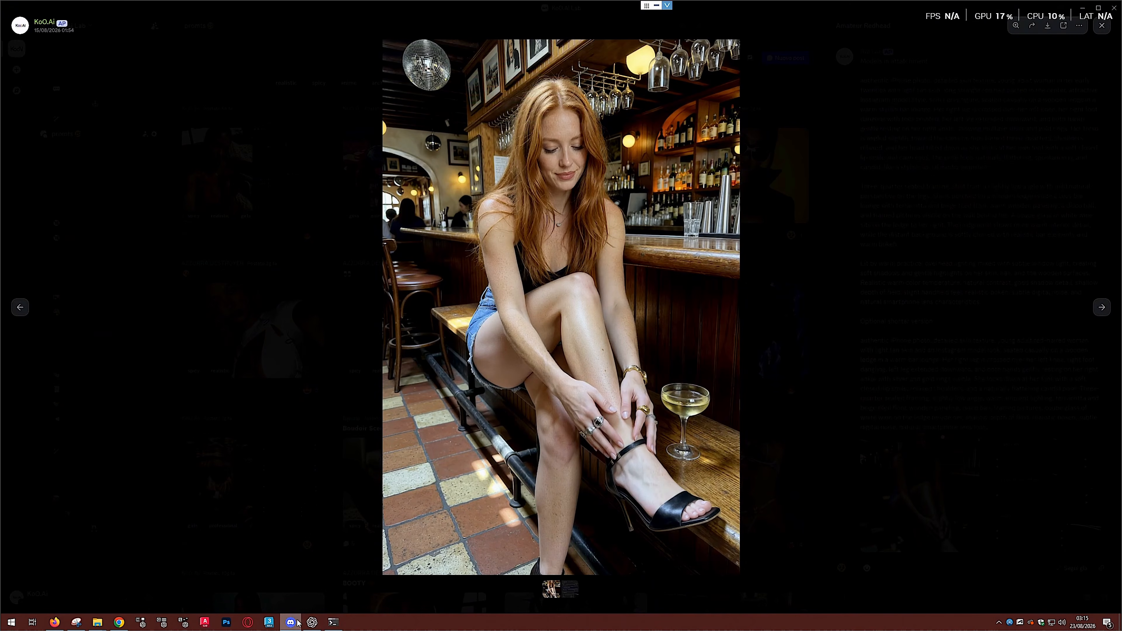
{"action": "left_click", "coordinate": [1102, 25]}
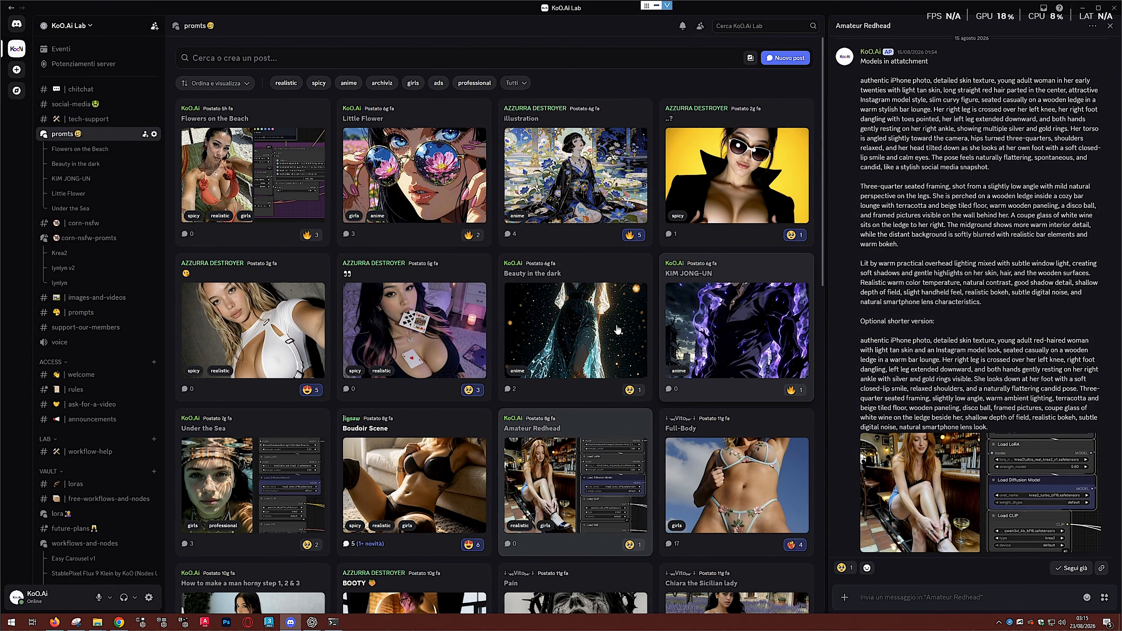
{"action": "left_click", "coordinate": [647, 335]}
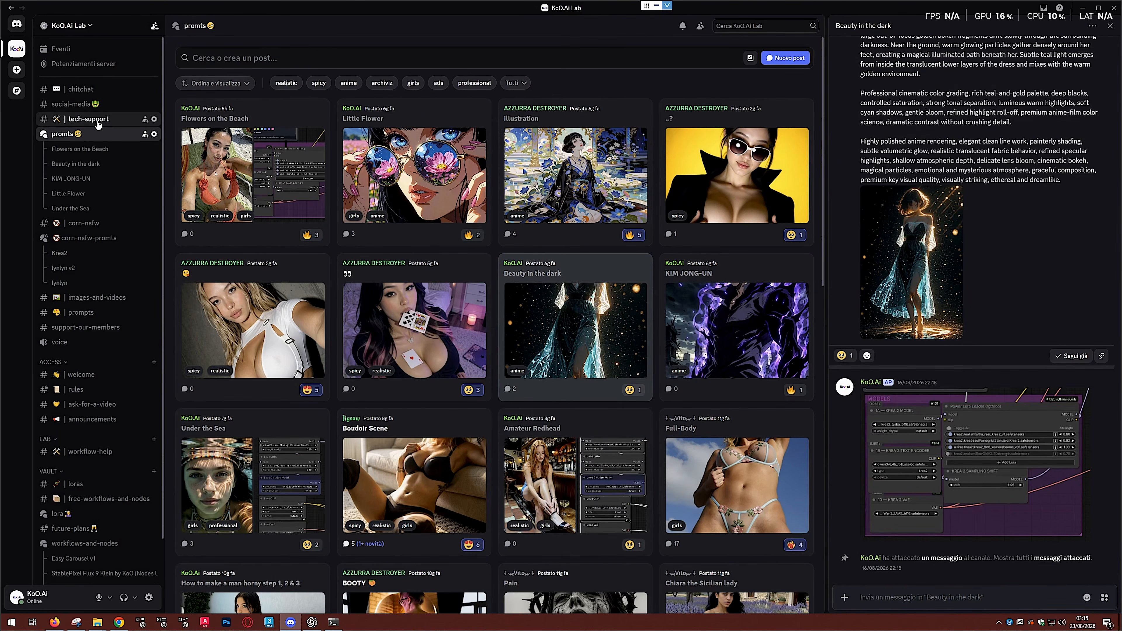
{"action": "left_click", "coordinate": [1110, 26]}
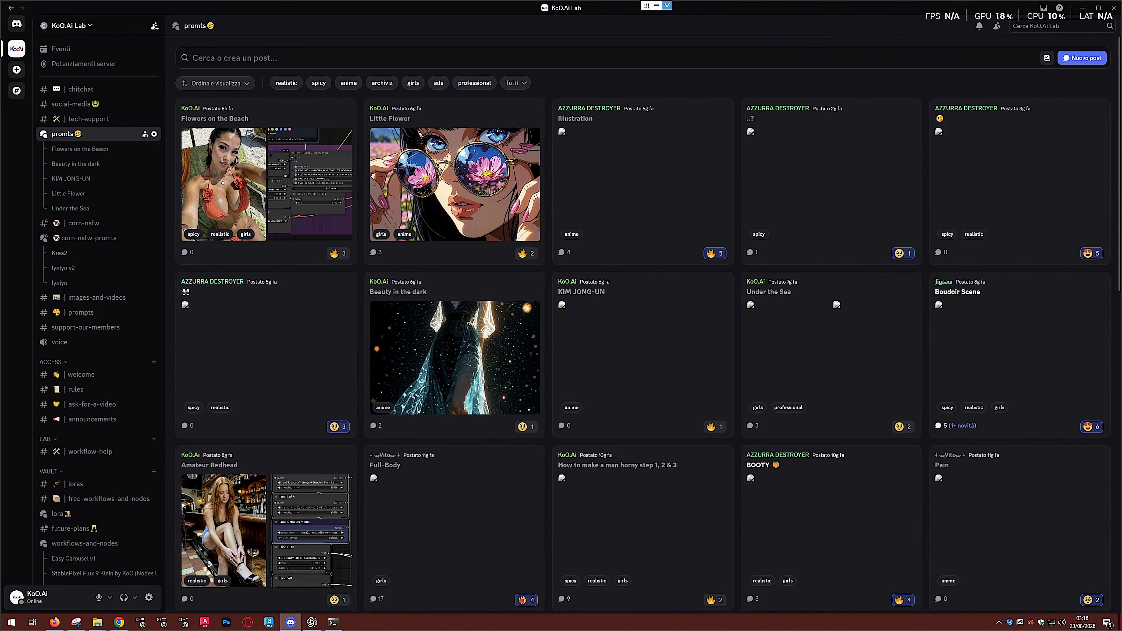
{"action": "left_click", "coordinate": [1082, 8]}
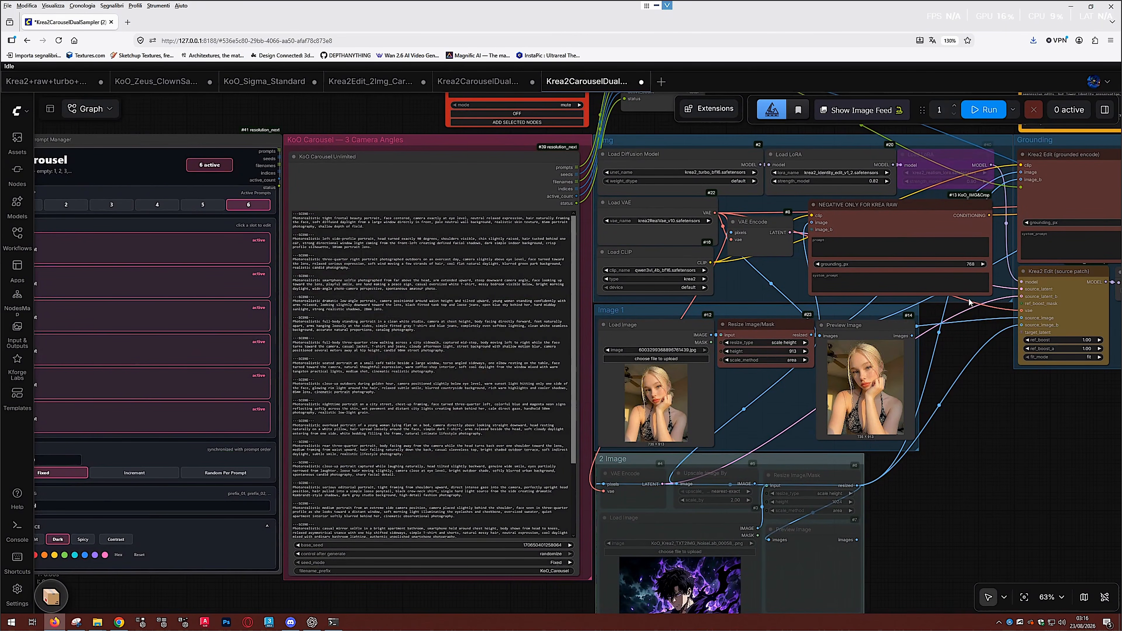